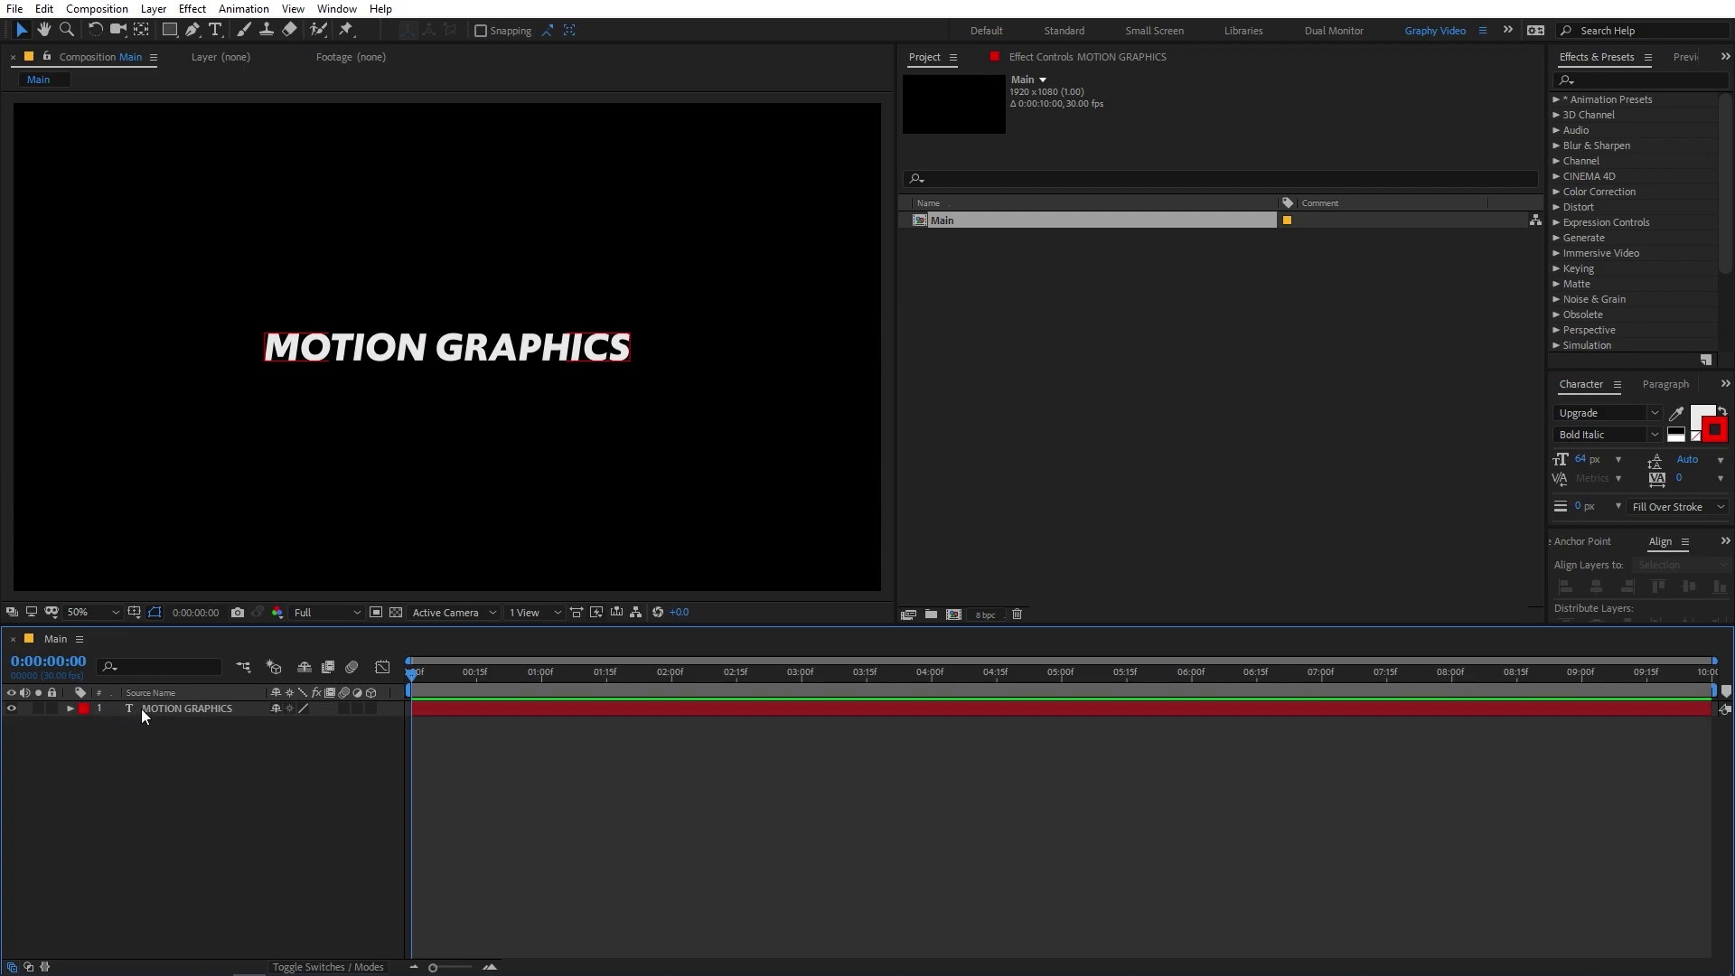
Expand the MOTION GRAPHICS text layer and add a Position animator to it.
left_click(70, 708)
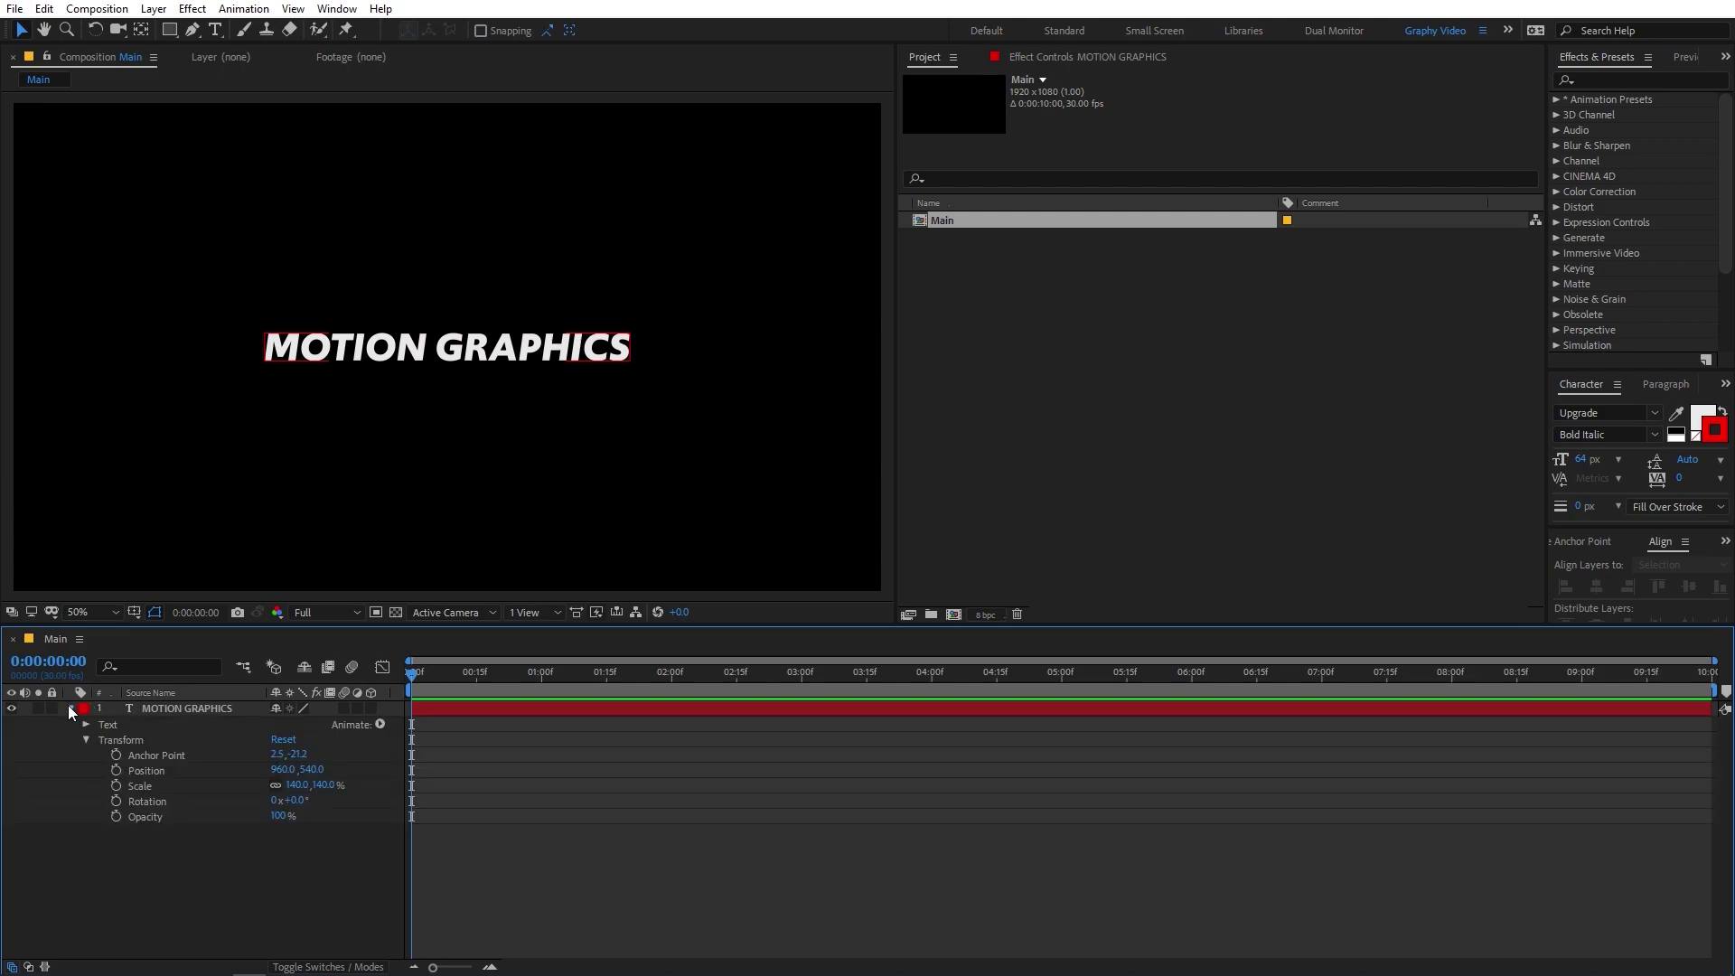
left_click(380, 724)
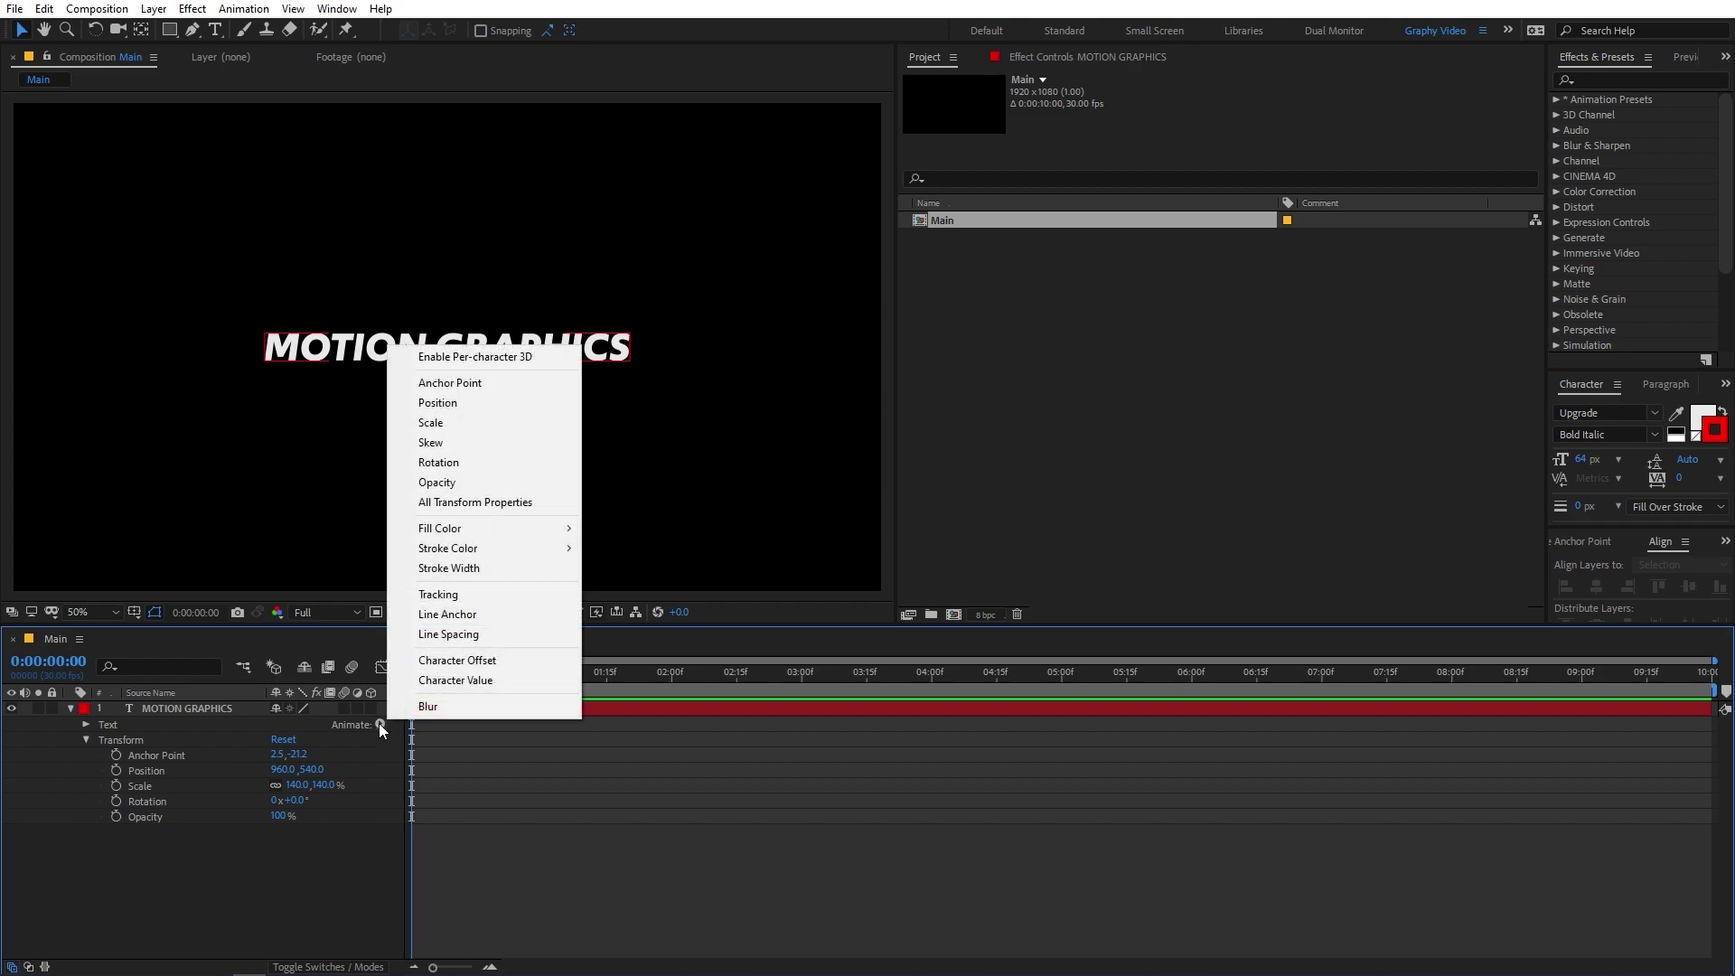
left_click(452, 403)
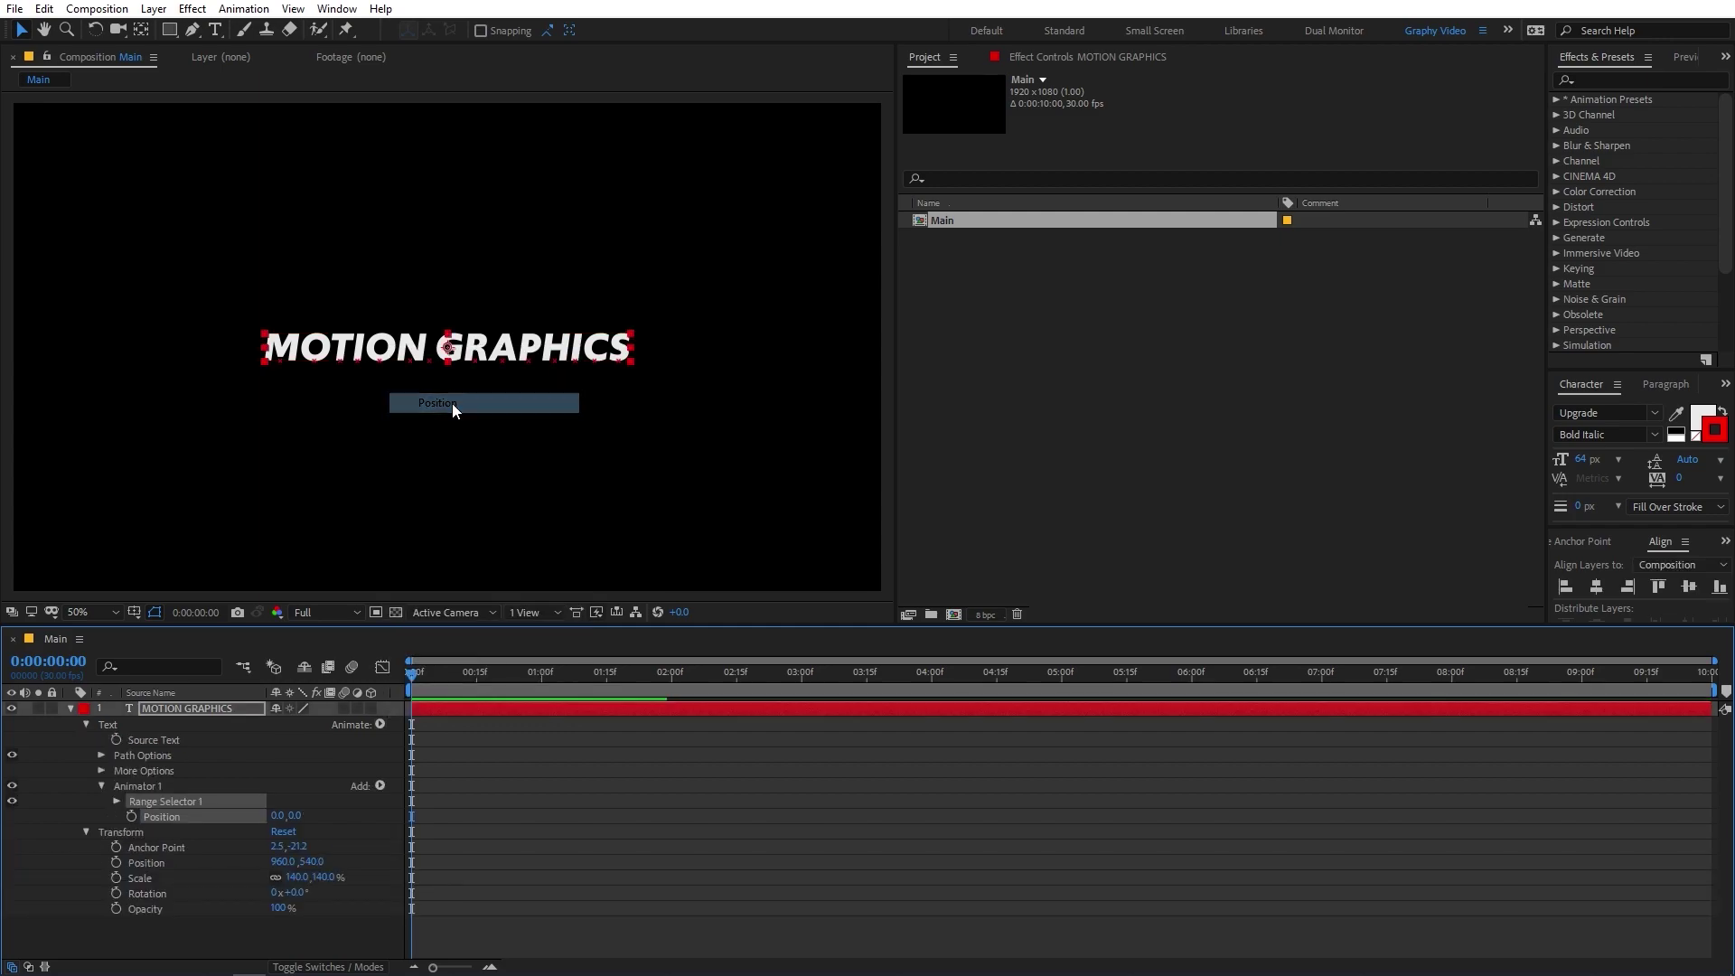
Set the text animator's vertical Position value to 200, keeping the horizontal value at 0.
left_click(100, 811)
left_click(155, 817)
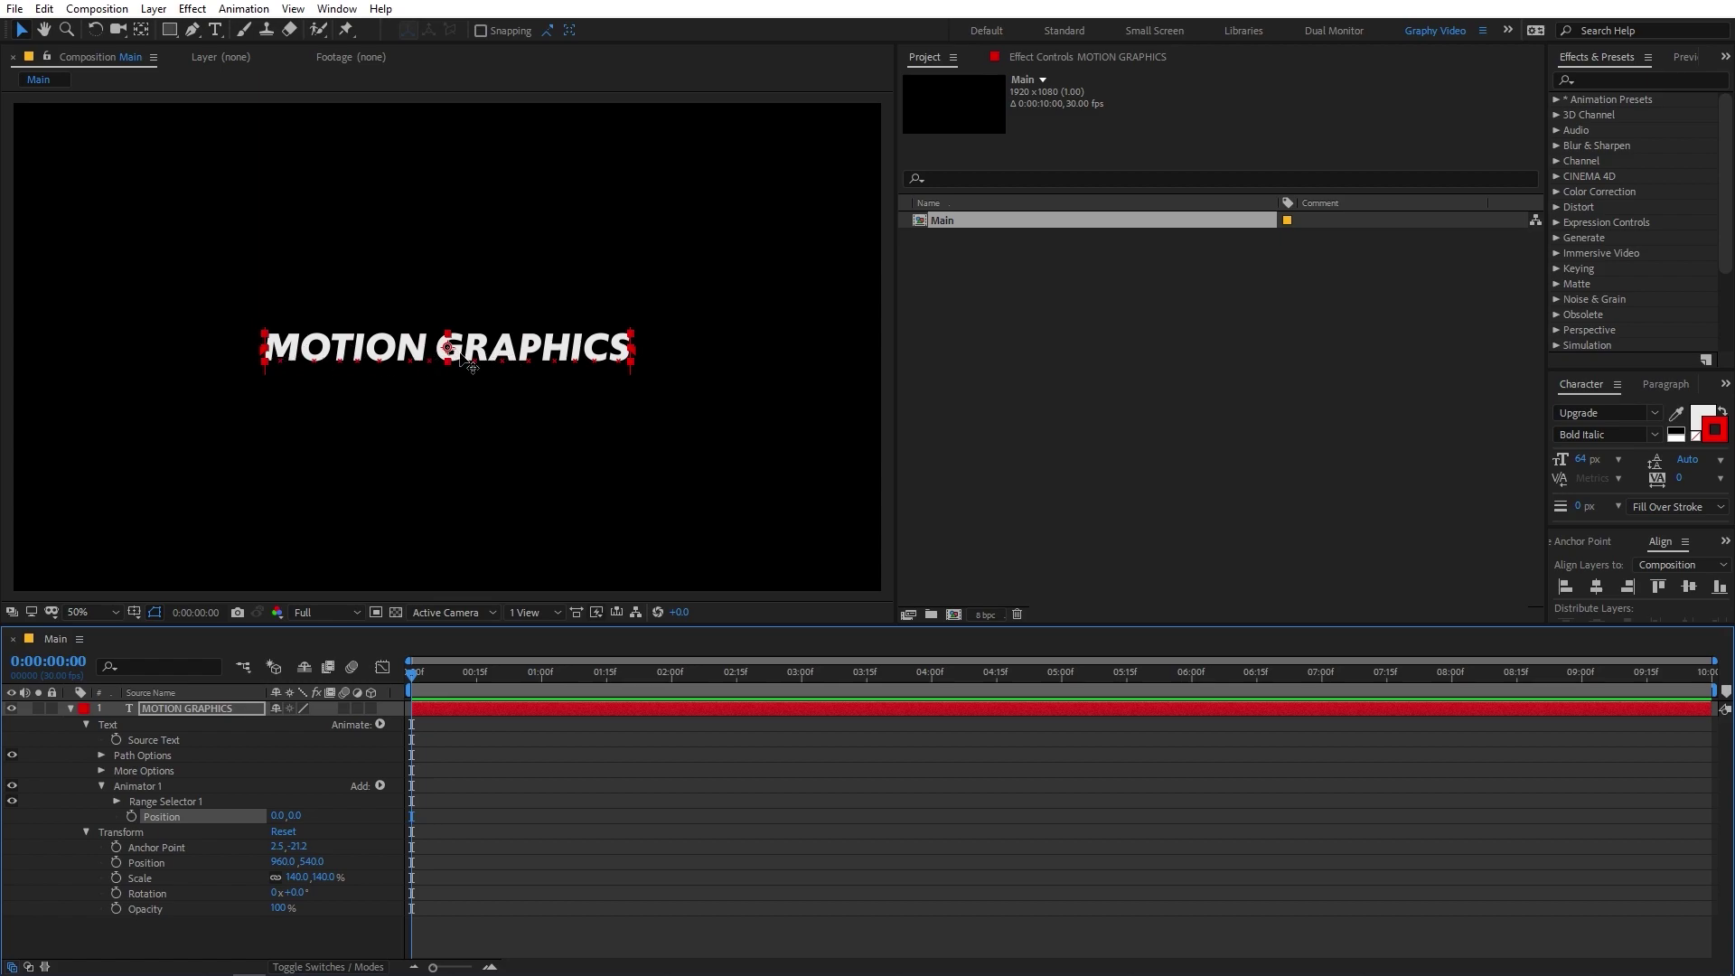
left_click(298, 817)
type("200")
key("Return")
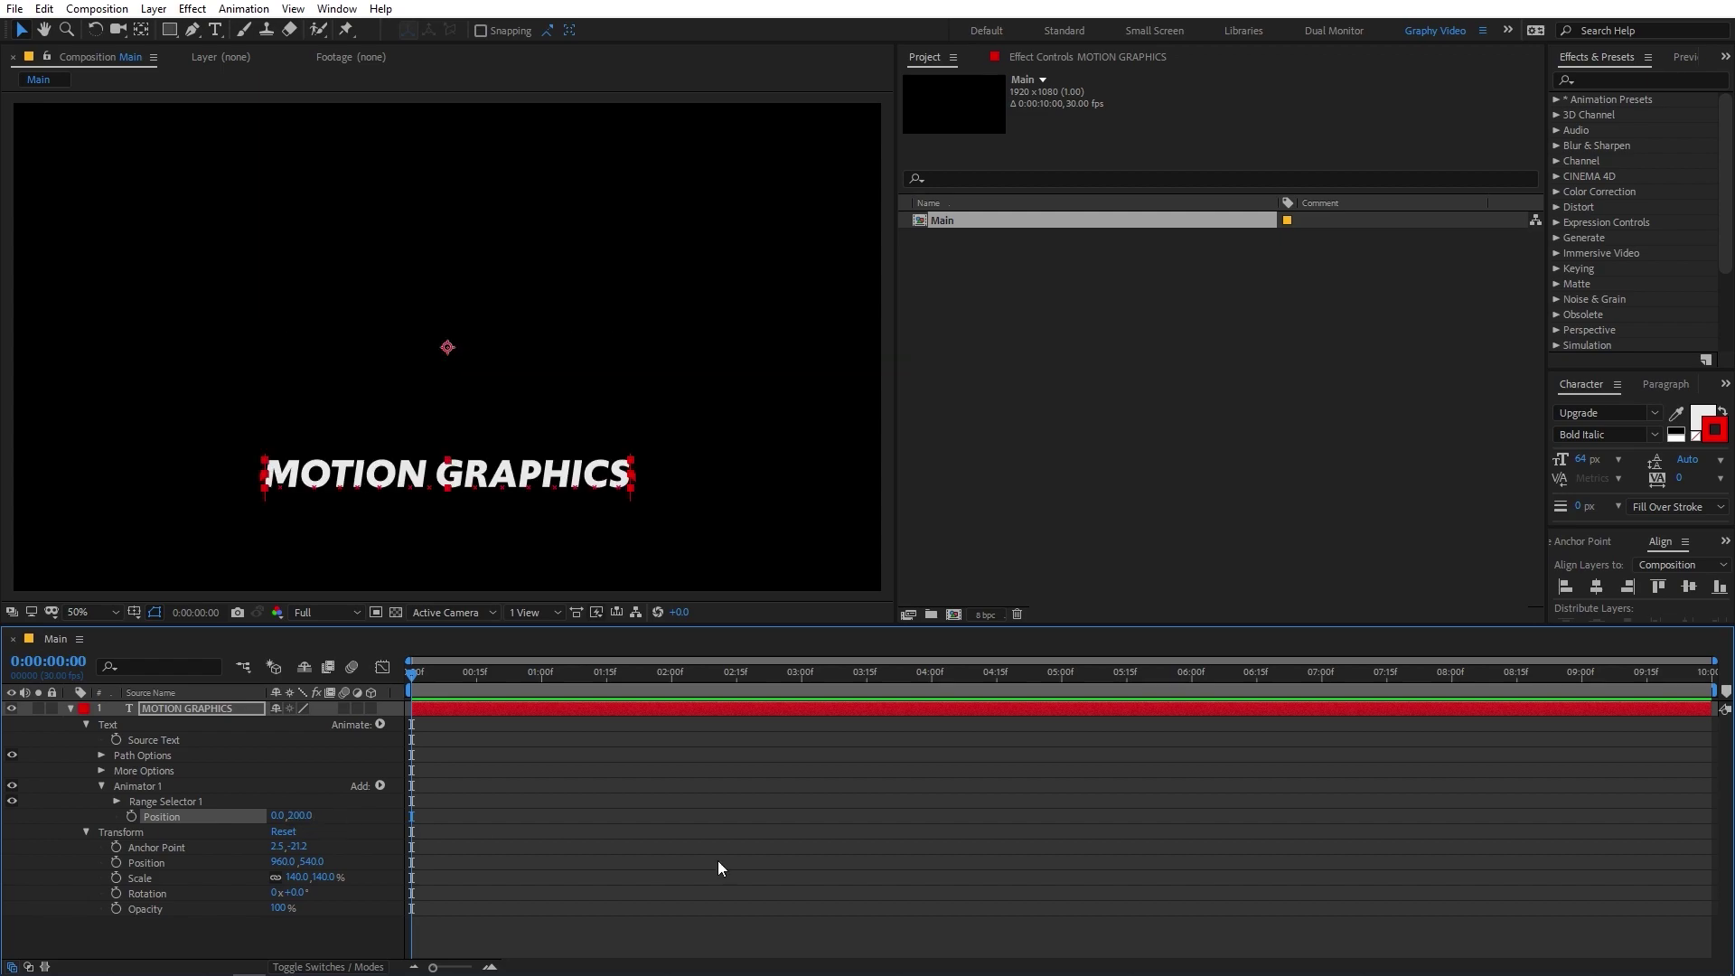
left_click(790, 864)
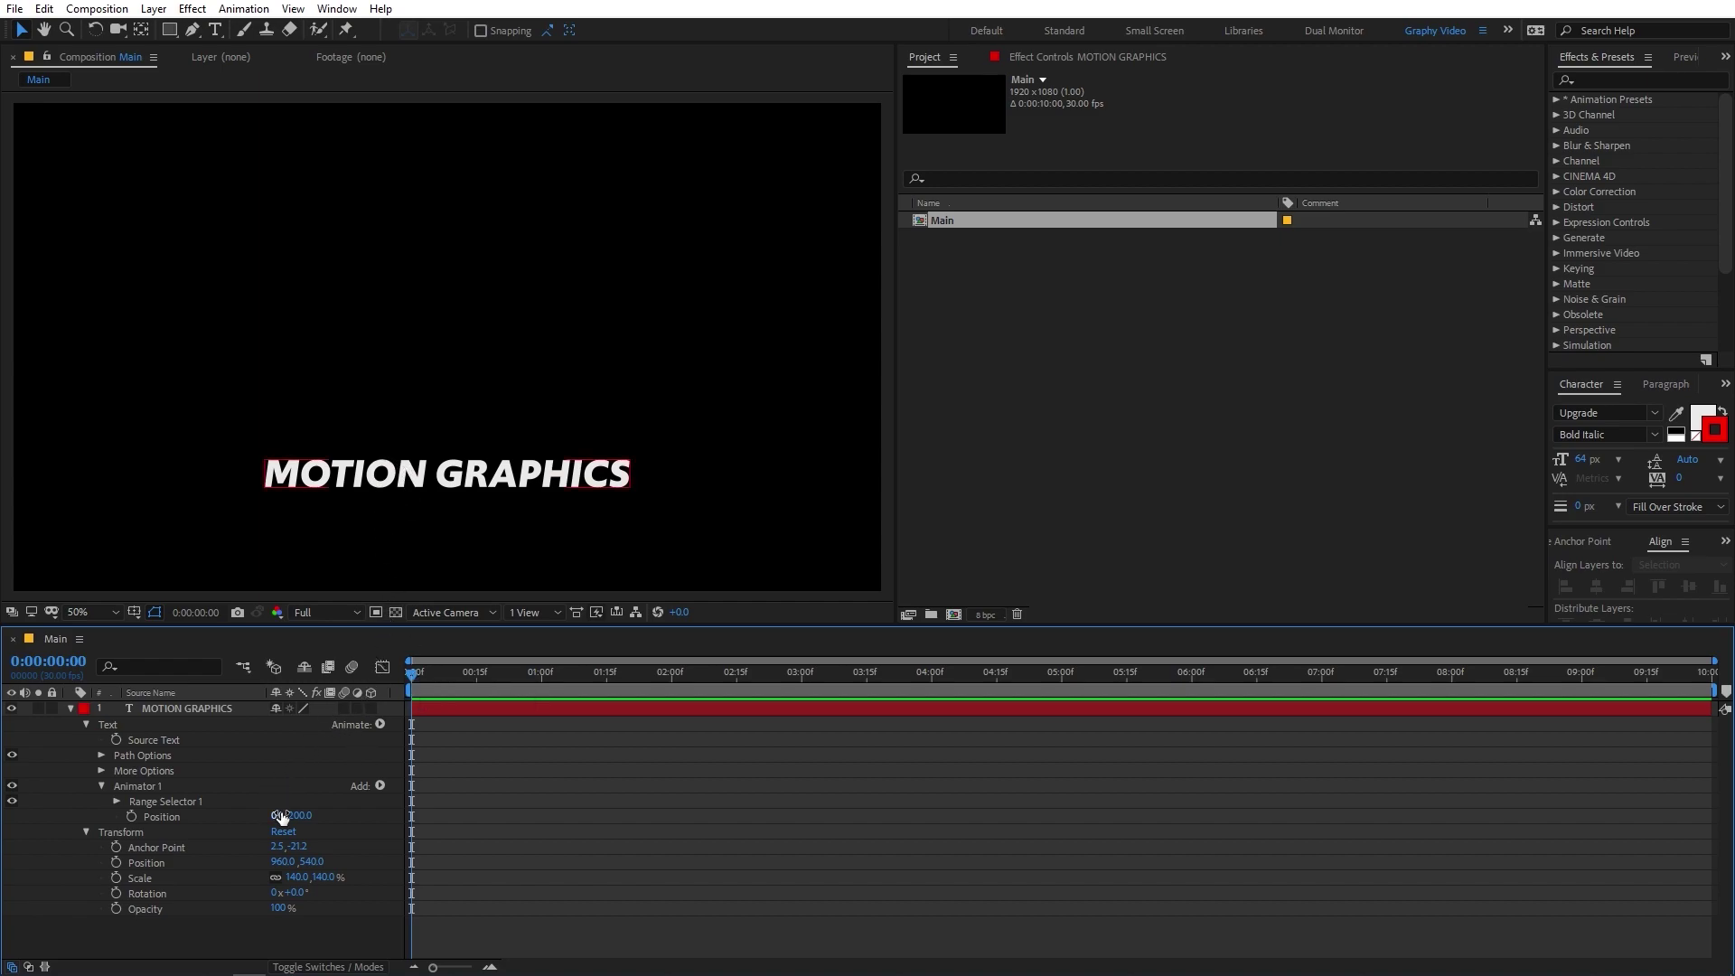
Try shifting the text animator's horizontal Position to about -577, and undo that shift.
left_click_drag(280, 817, 37, 816)
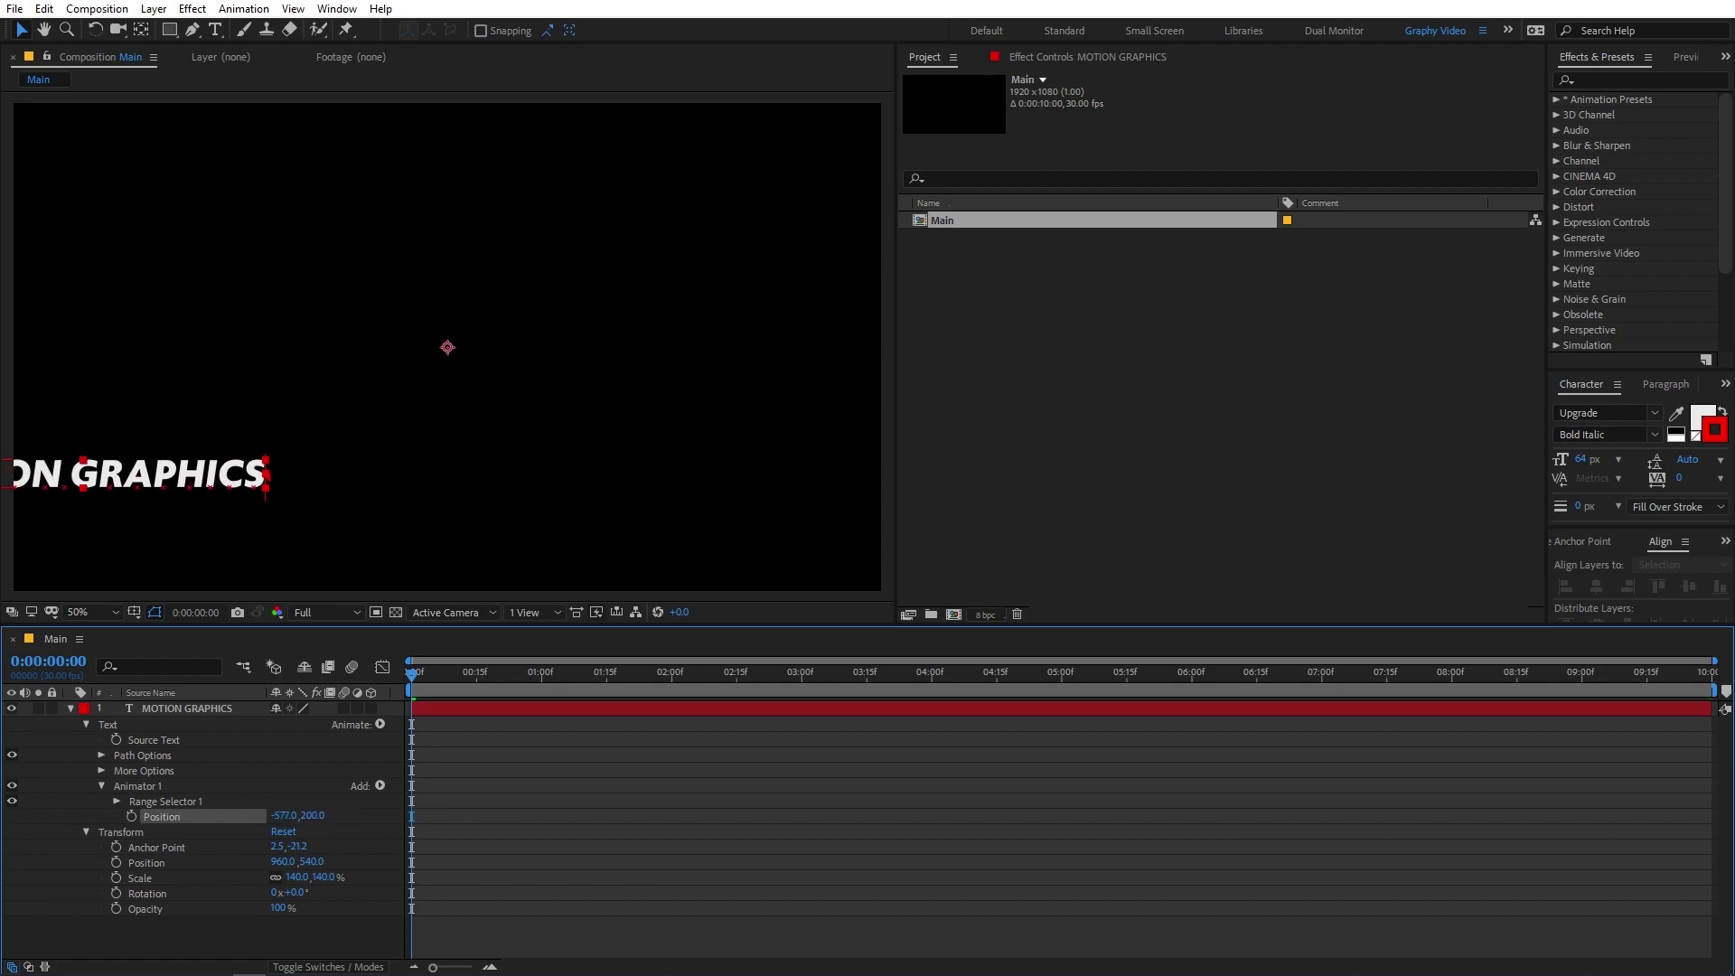
left_click(187, 709)
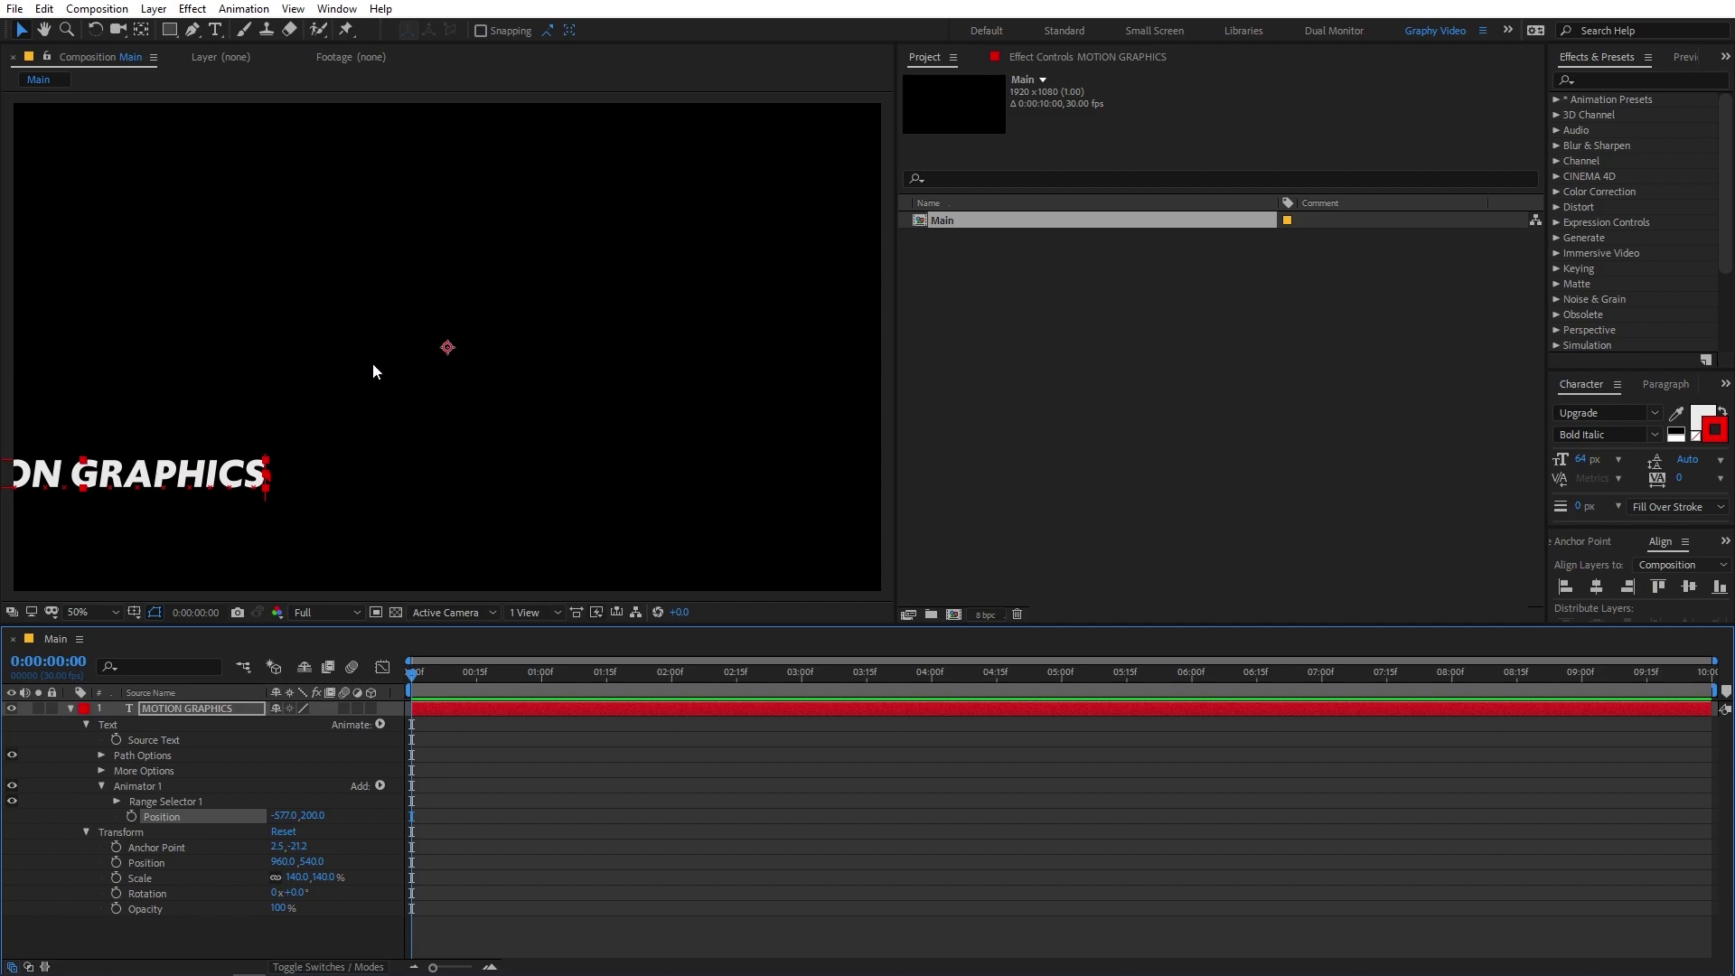
key("ctrl+z")
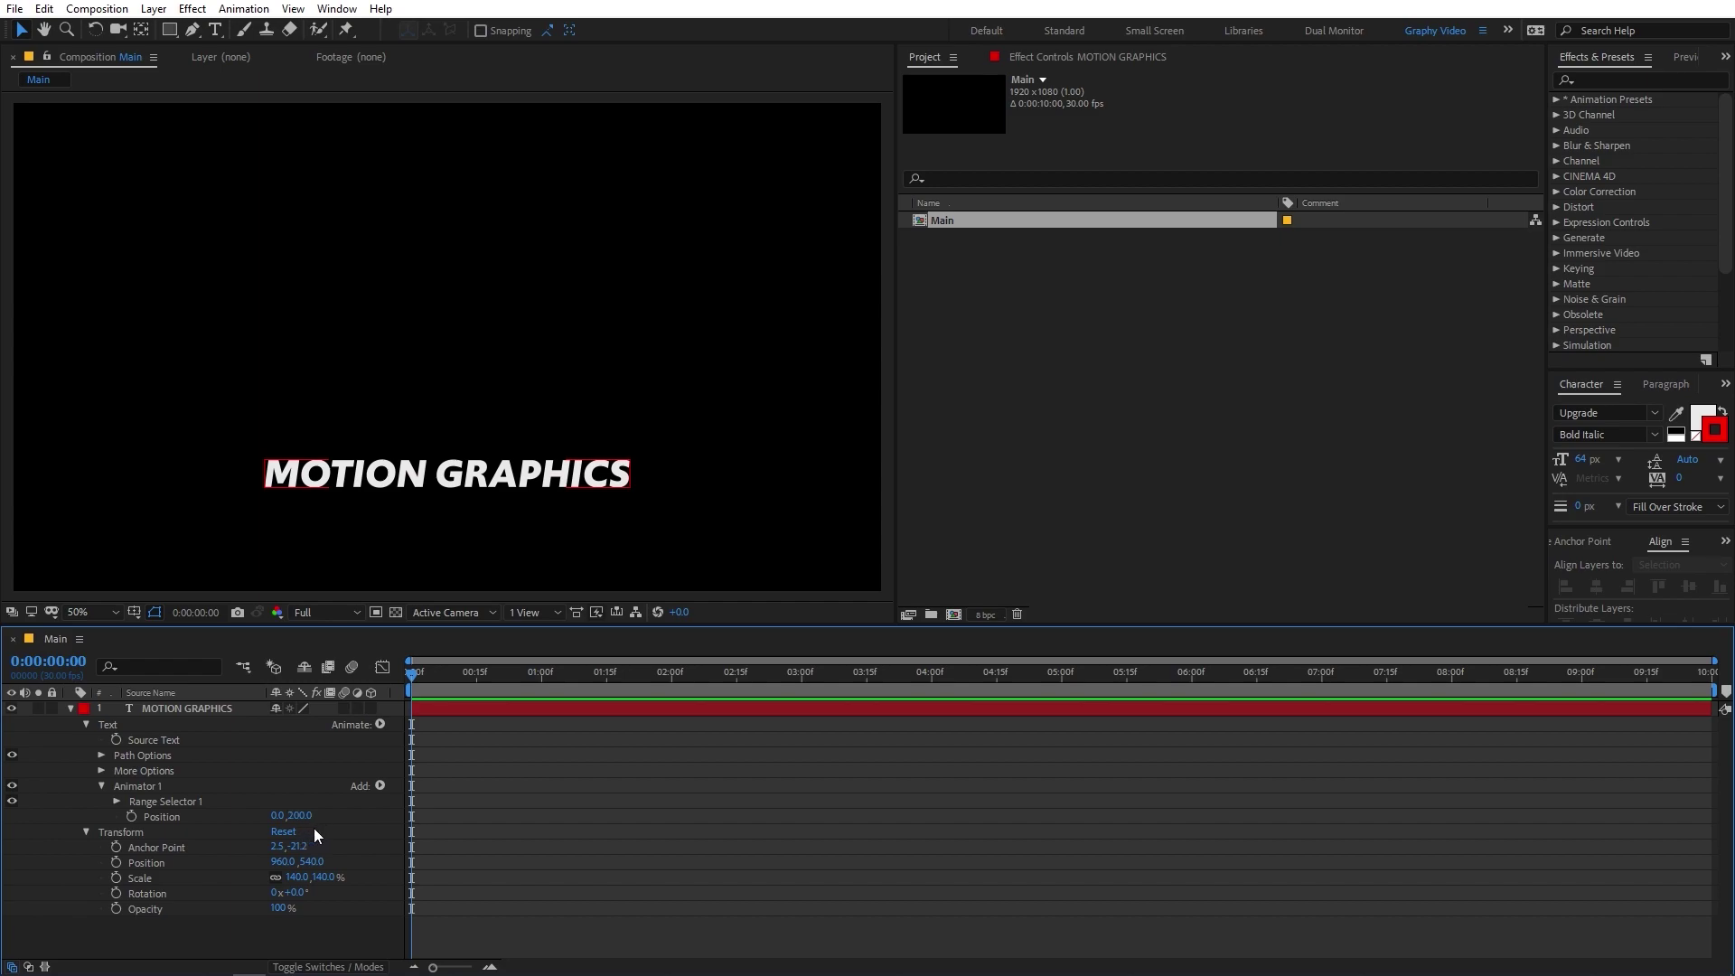
Expand Range Selector 1 and test its Start value by raising it to 100% and returning it to 0%.
left_click(117, 801)
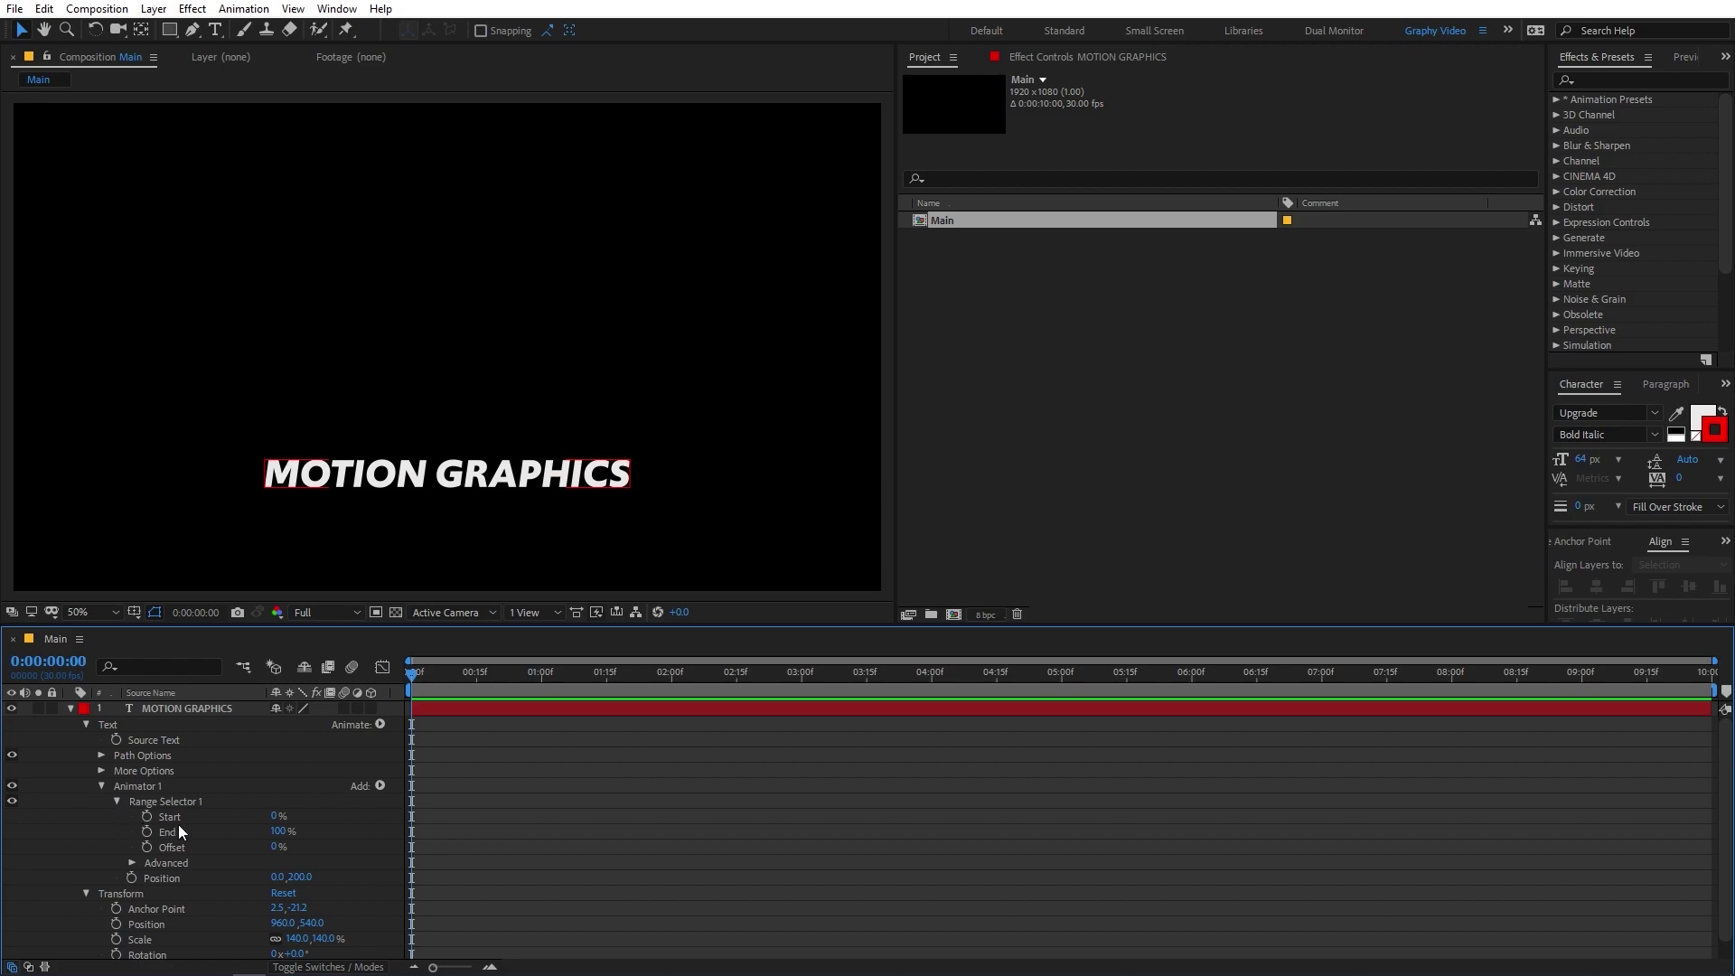
left_click(253, 818)
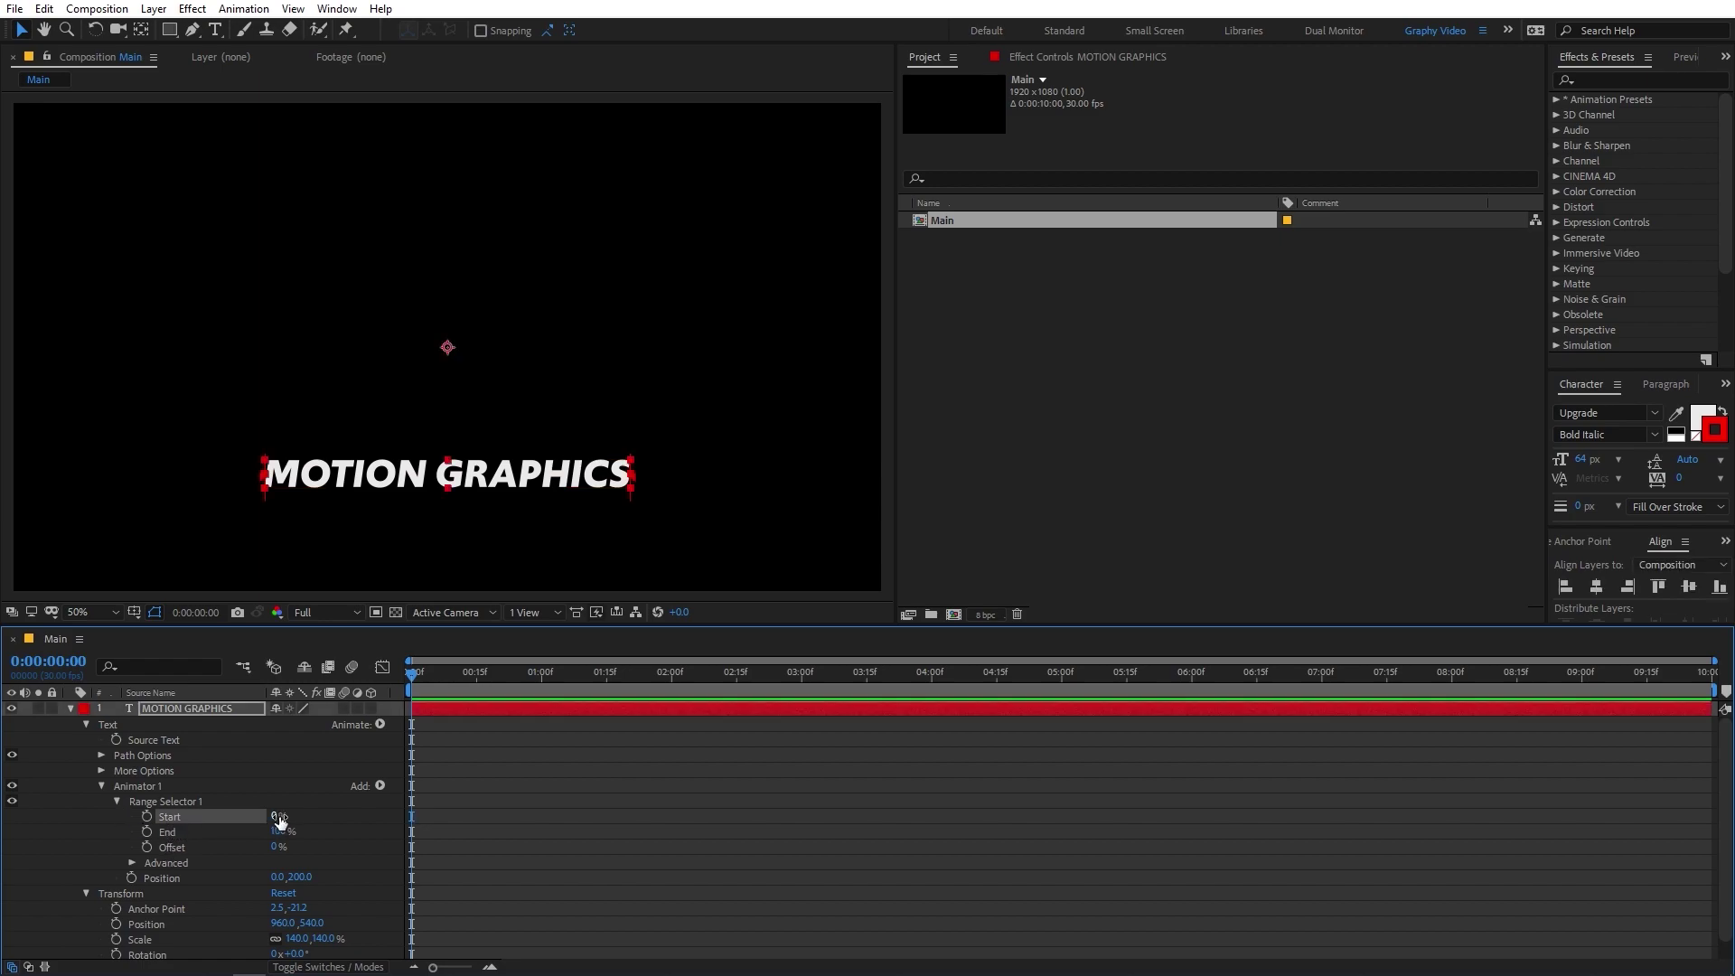
left_click_drag(278, 816, 191, 847)
left_click_drag(277, 816, 394, 802)
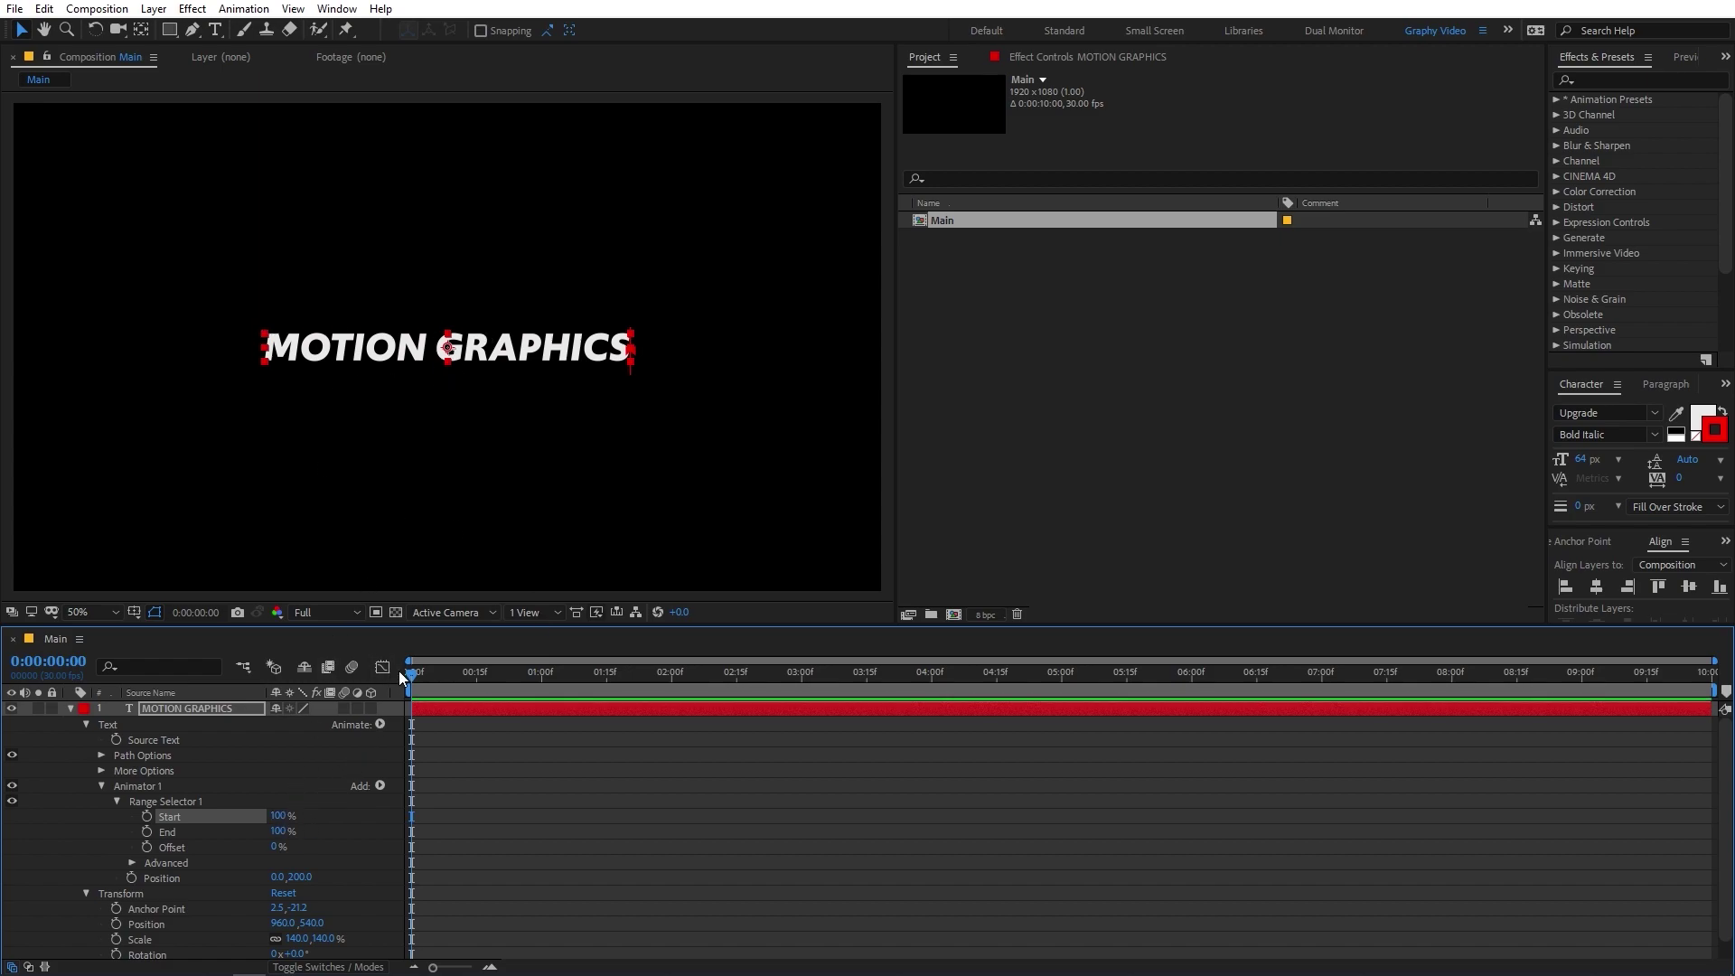
left_click(275, 816)
type("0")
key("Return")
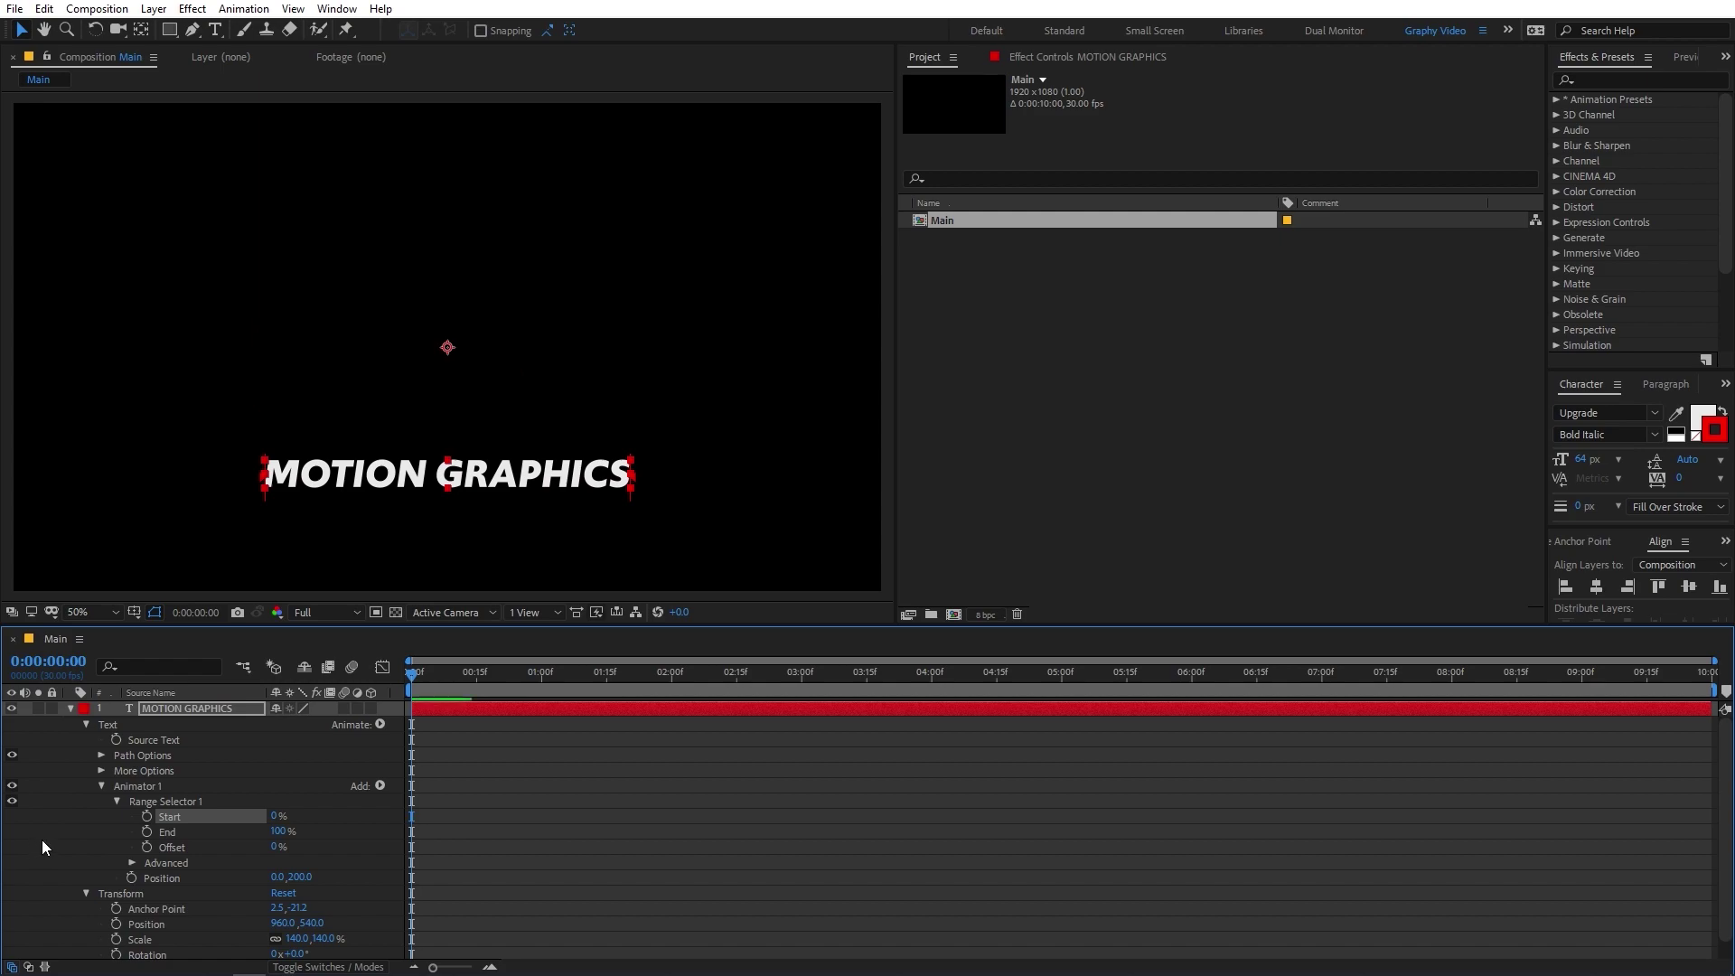
Keyframe the range selector's Start at 0% on the first frame and 100% at 1 second.
left_click_drag(440, 680, 541, 681)
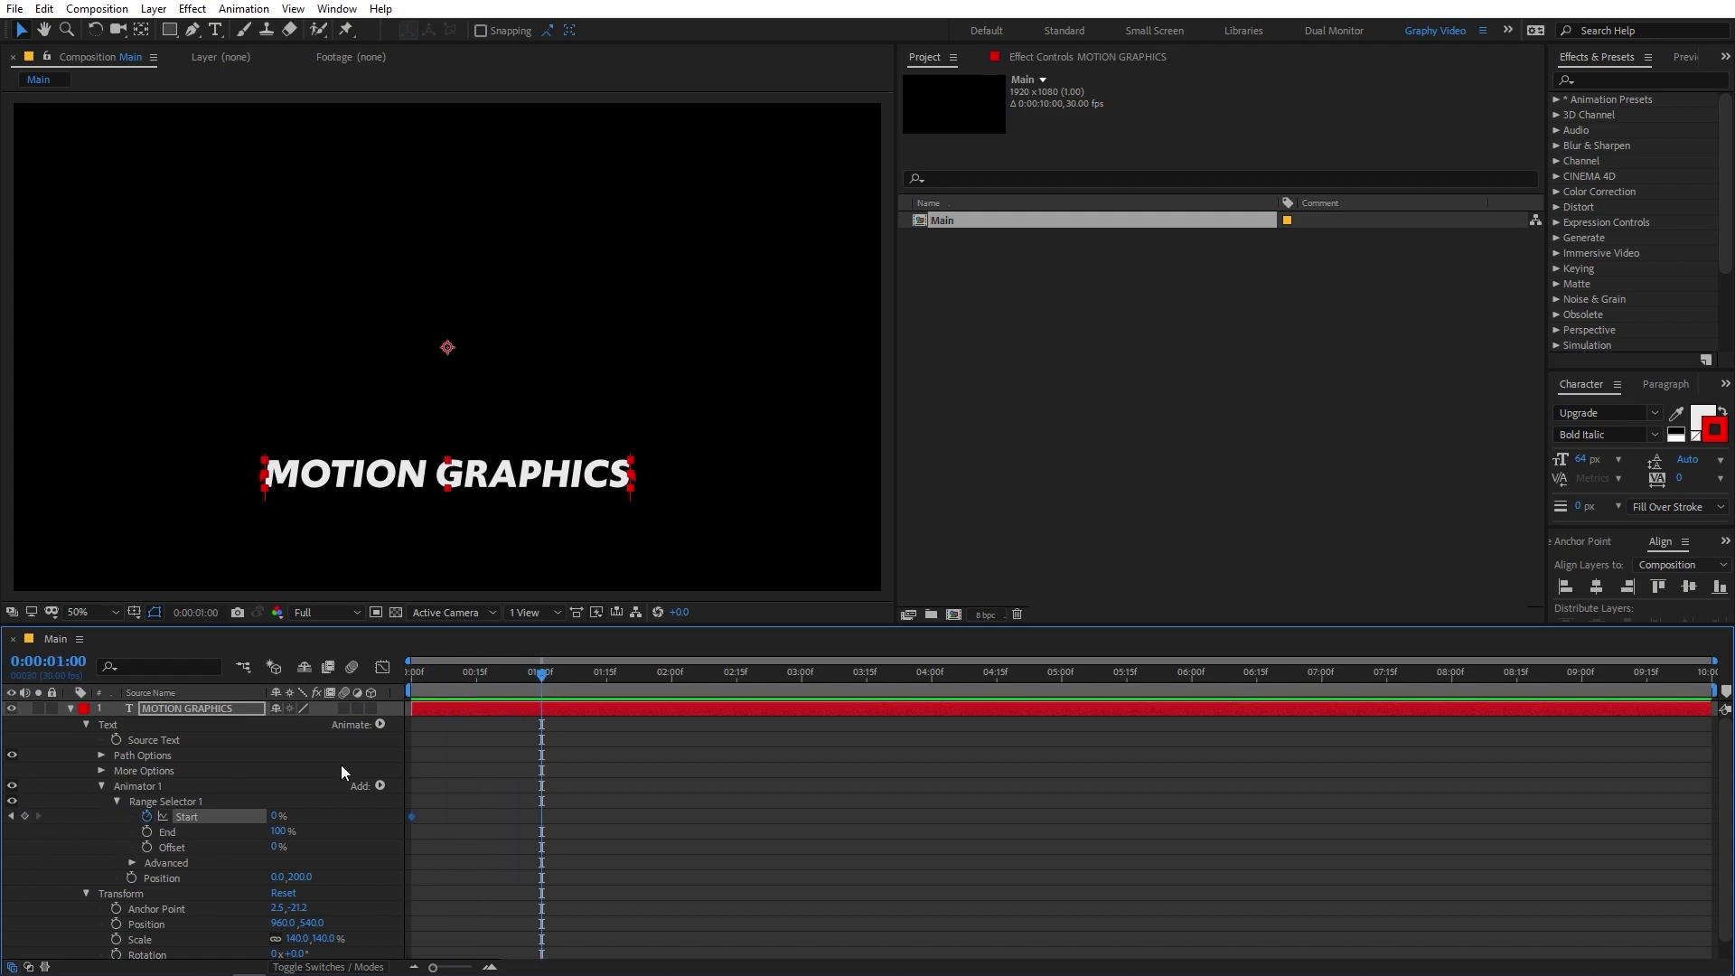
left_click(275, 816)
type("100")
key("Return")
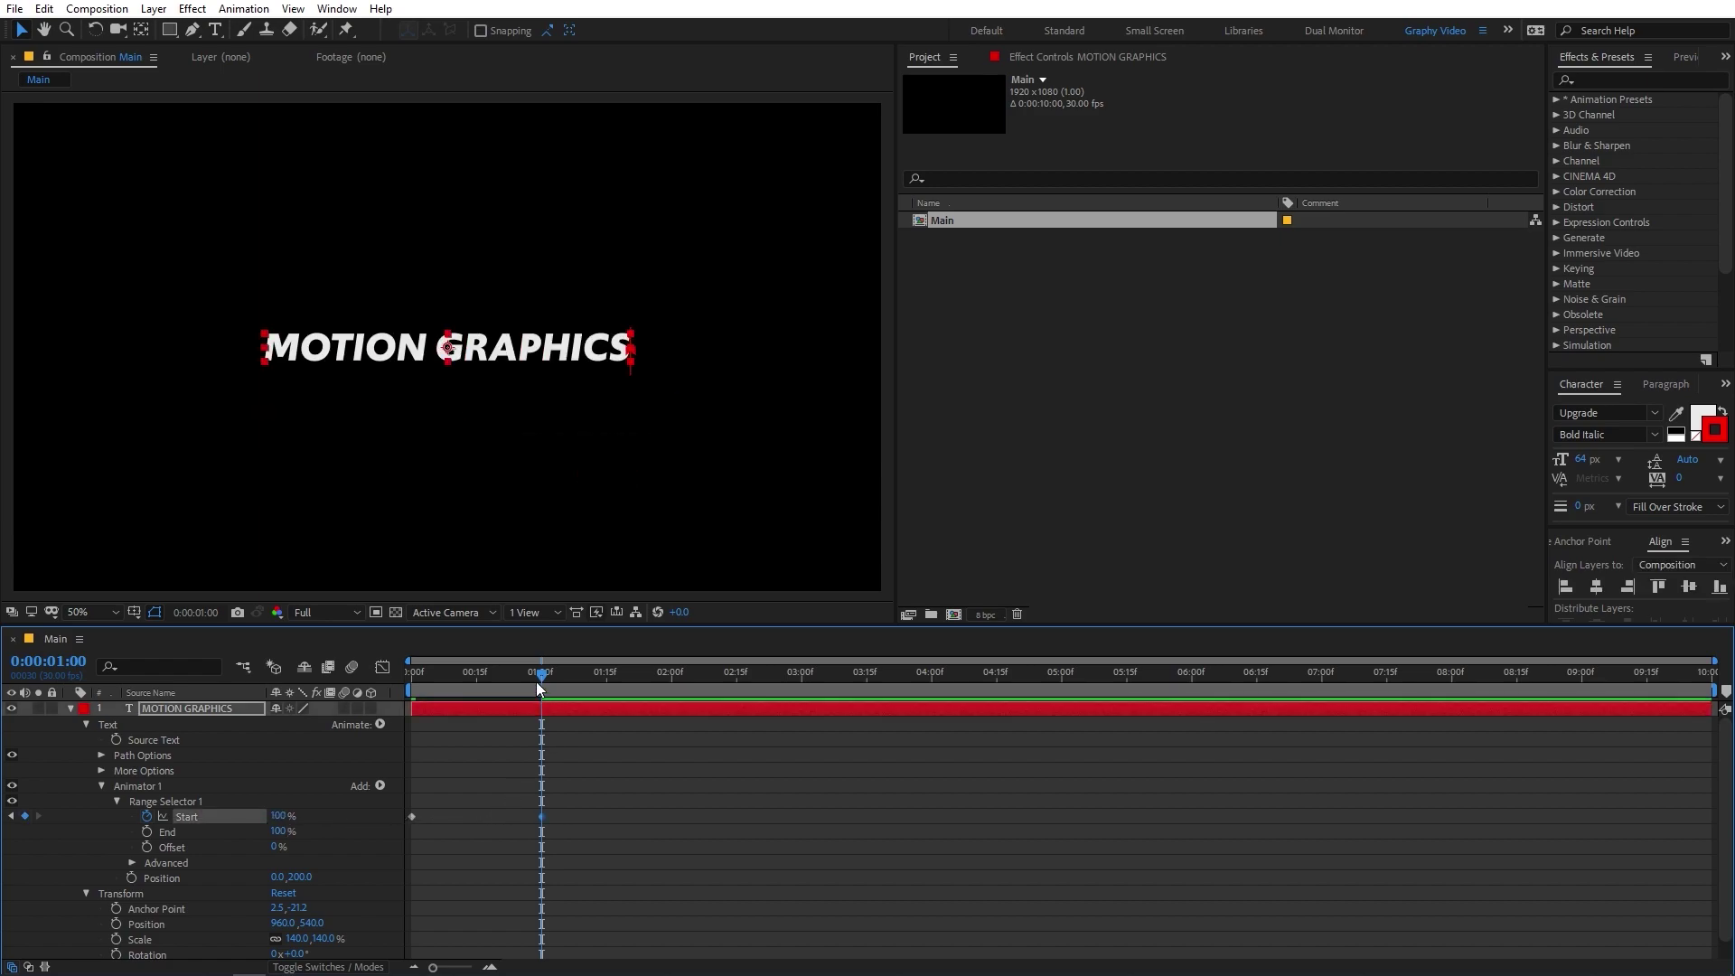
Preview the text animation from the first frame, and remove the Start keyframes with the value at 0%.
key("Home")
key("space")
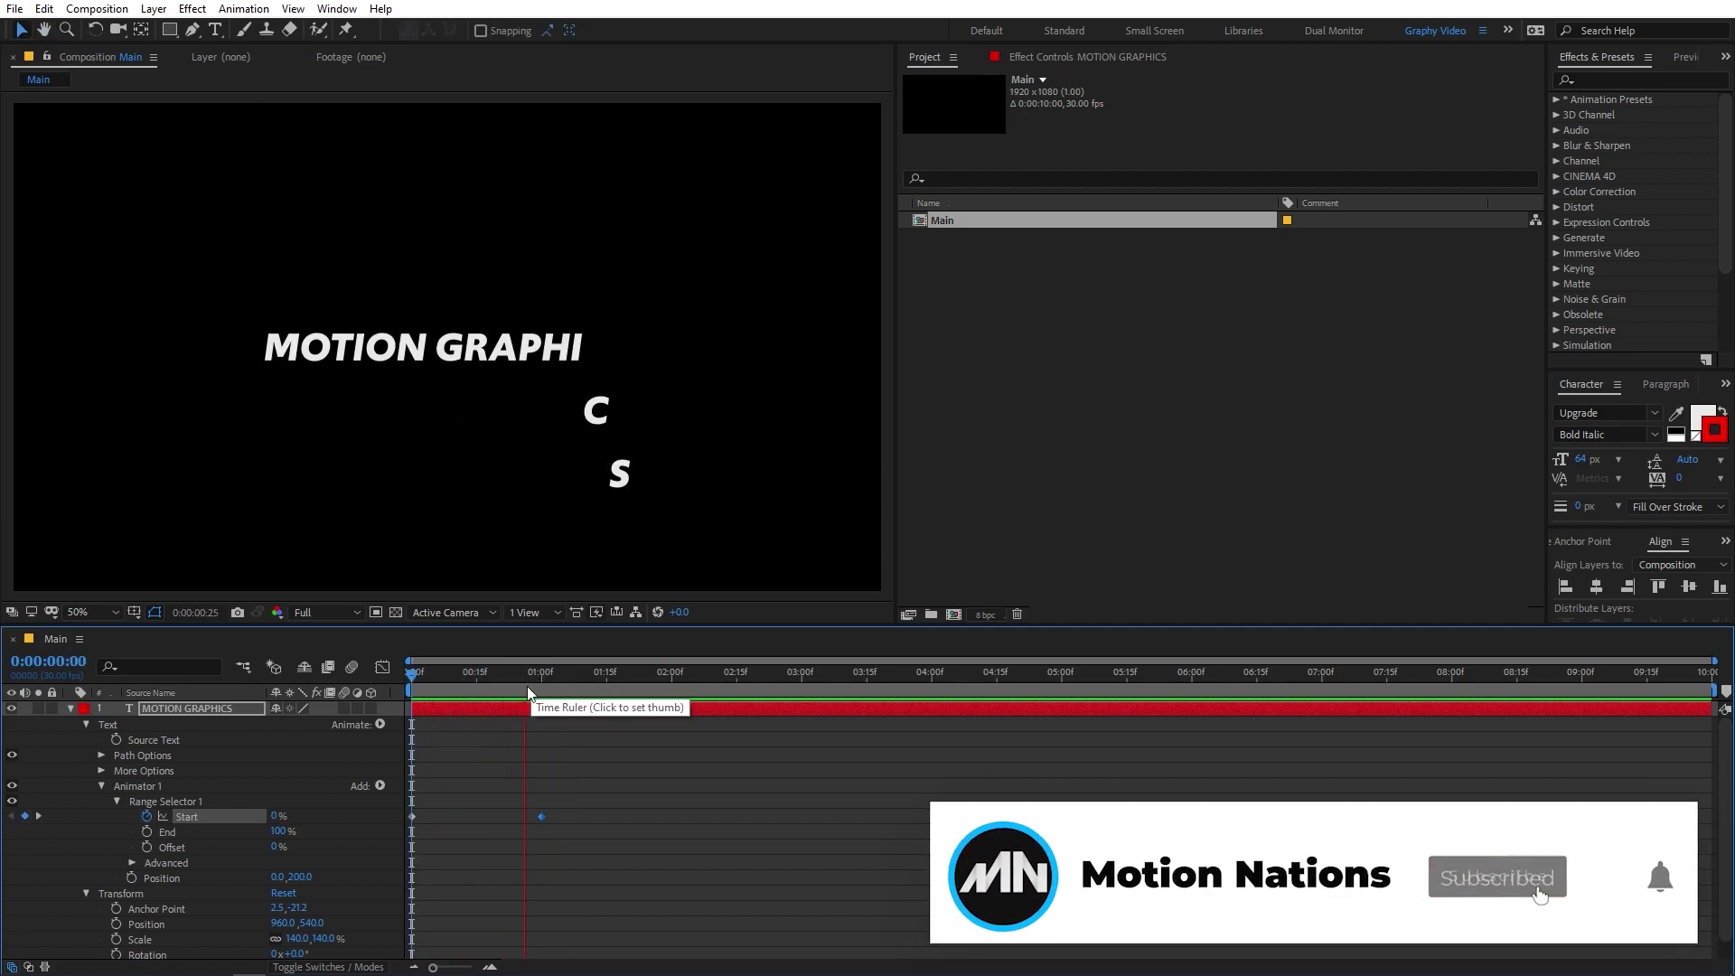
left_click(540, 685)
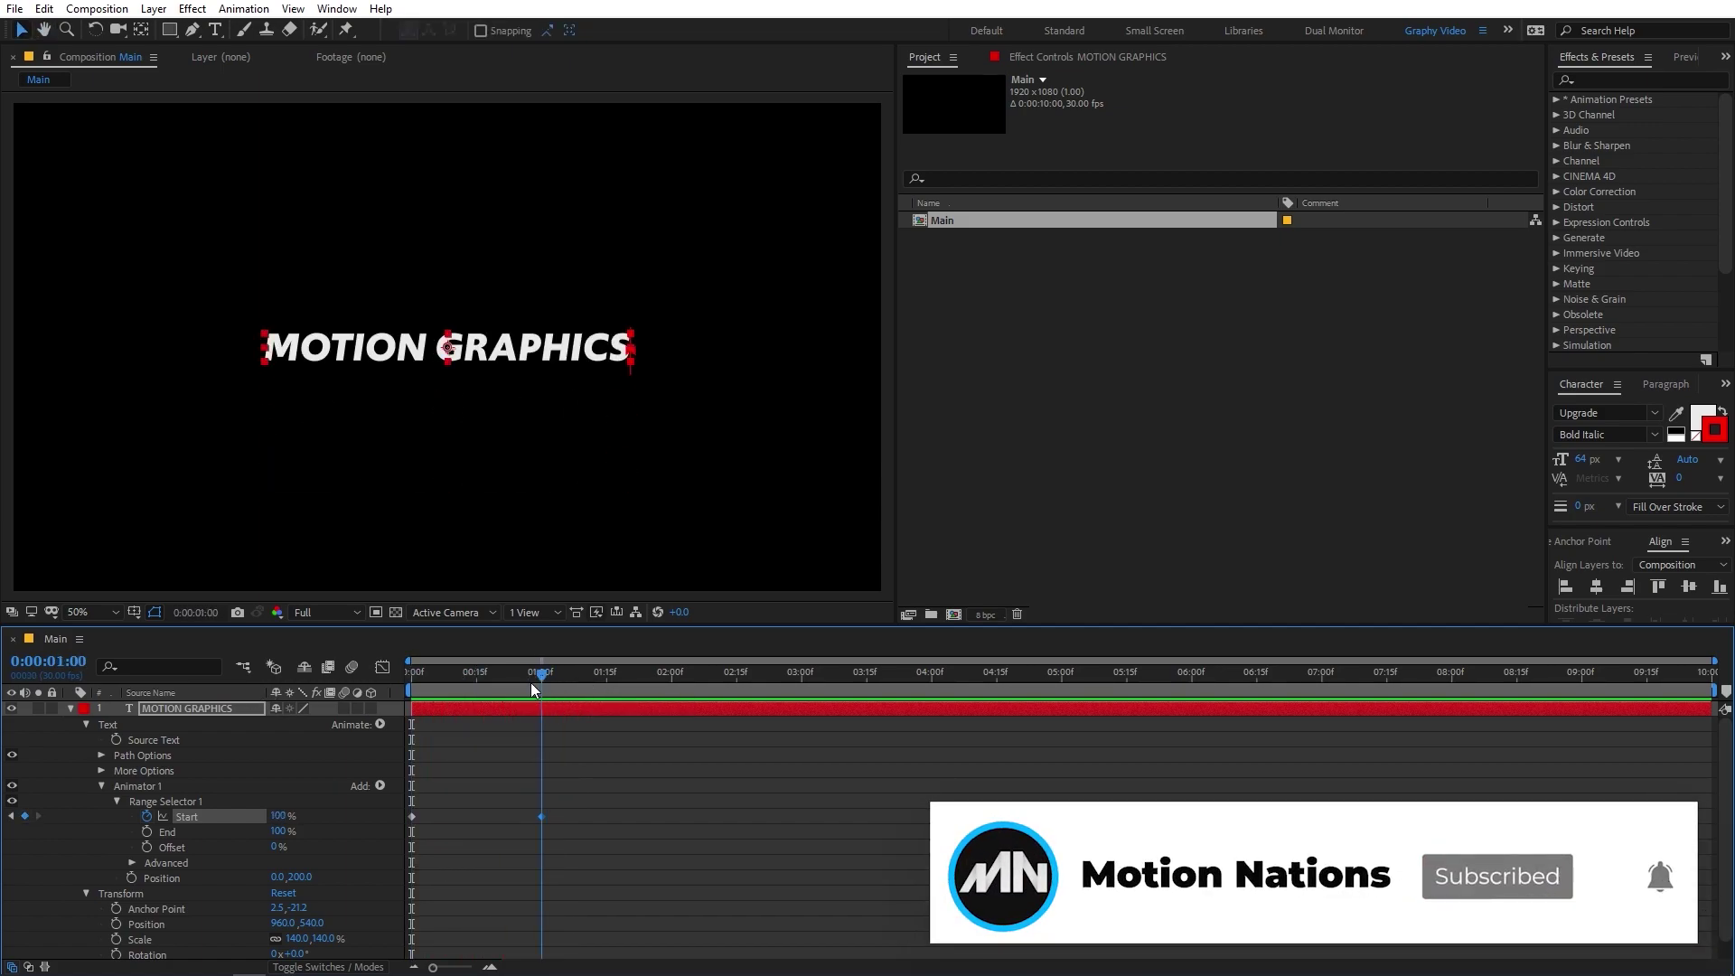
left_click_drag(532, 689, 382, 692)
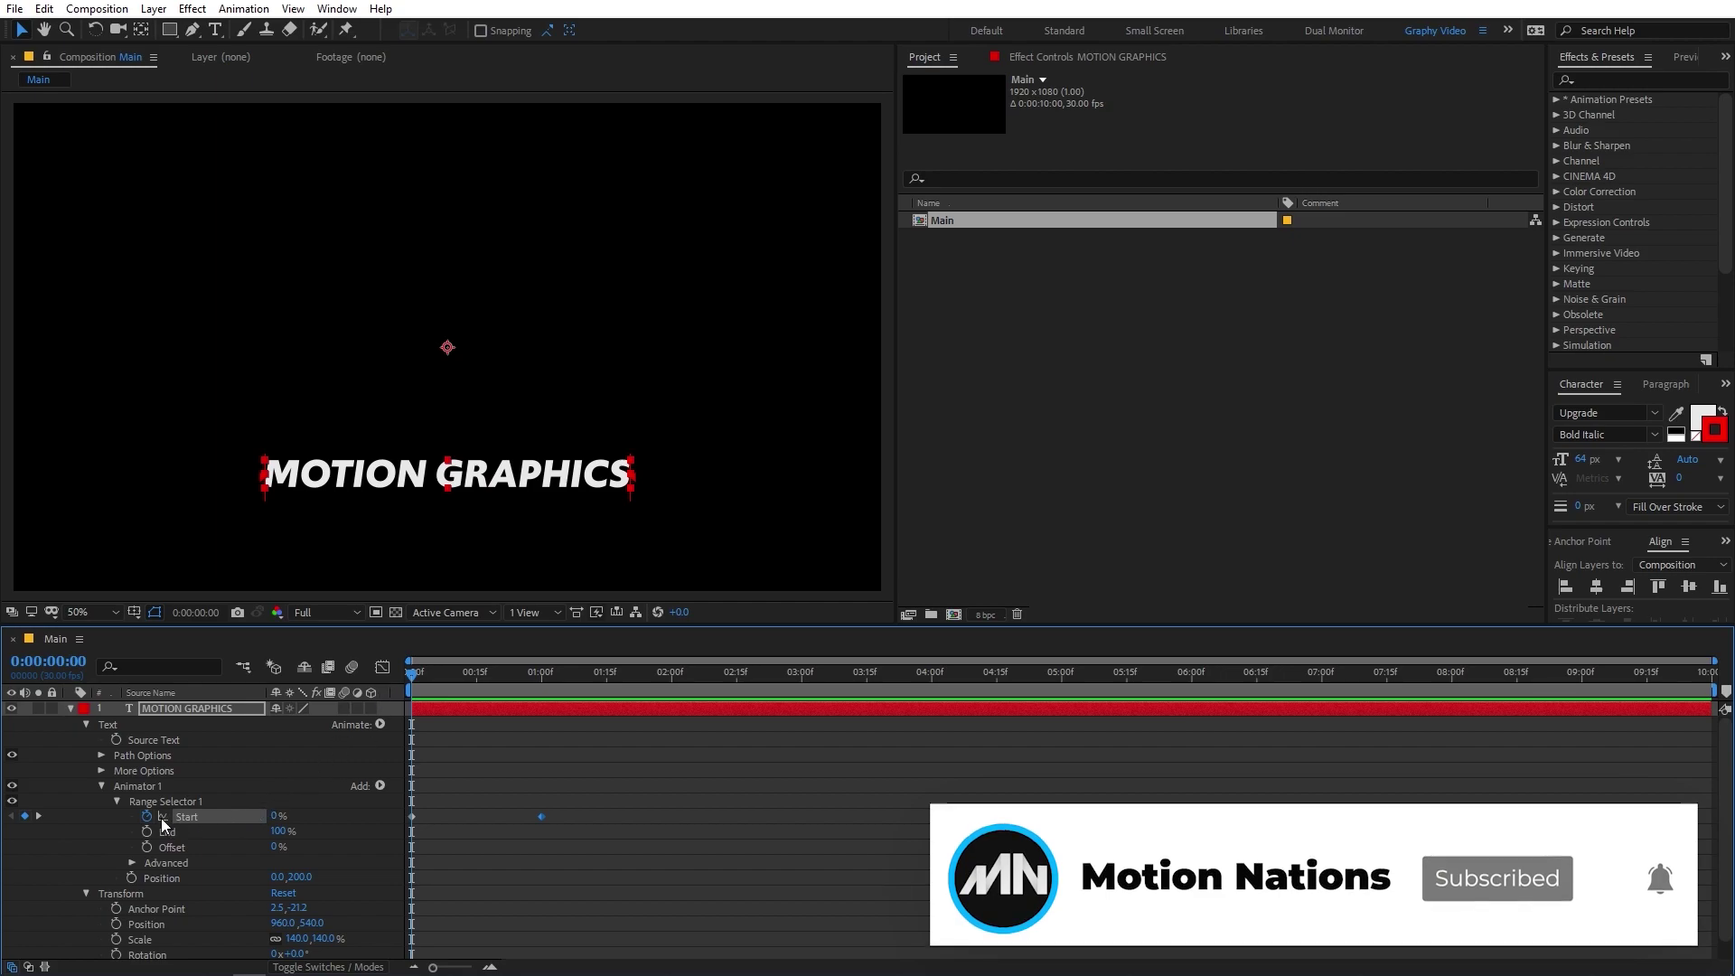
left_click(146, 817)
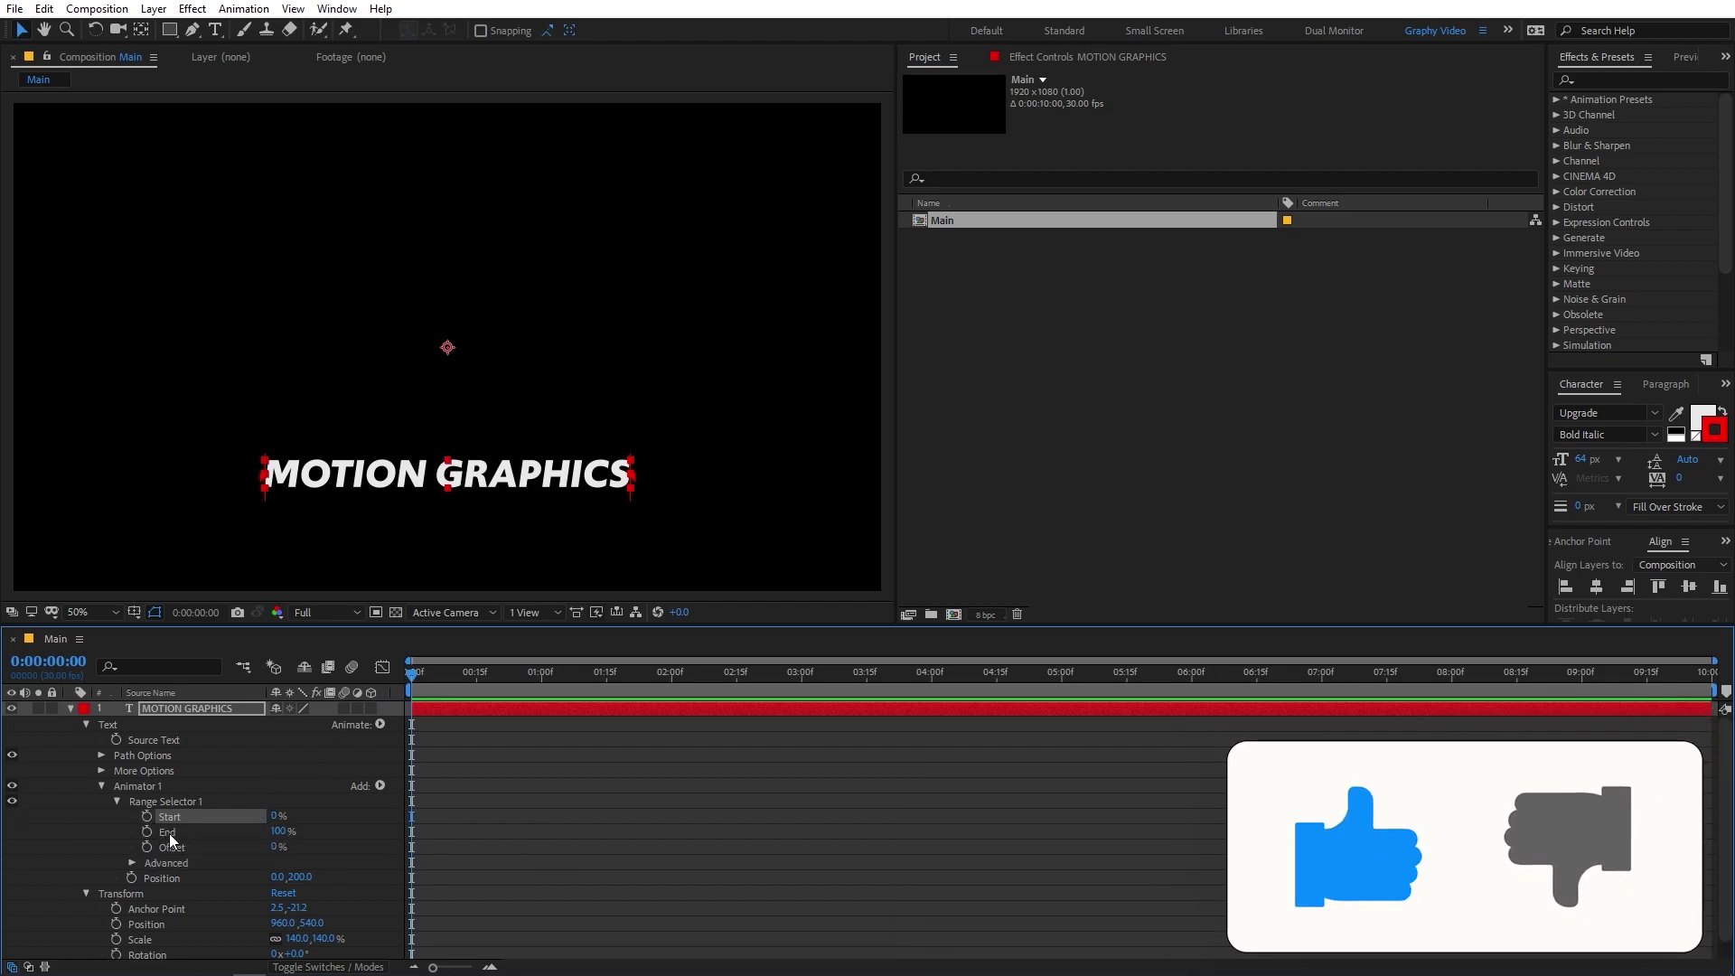
Test the range selector's End at 0% and Offset at 100%, restoring them to 100% and 0%.
left_click_drag(279, 831, 228, 845)
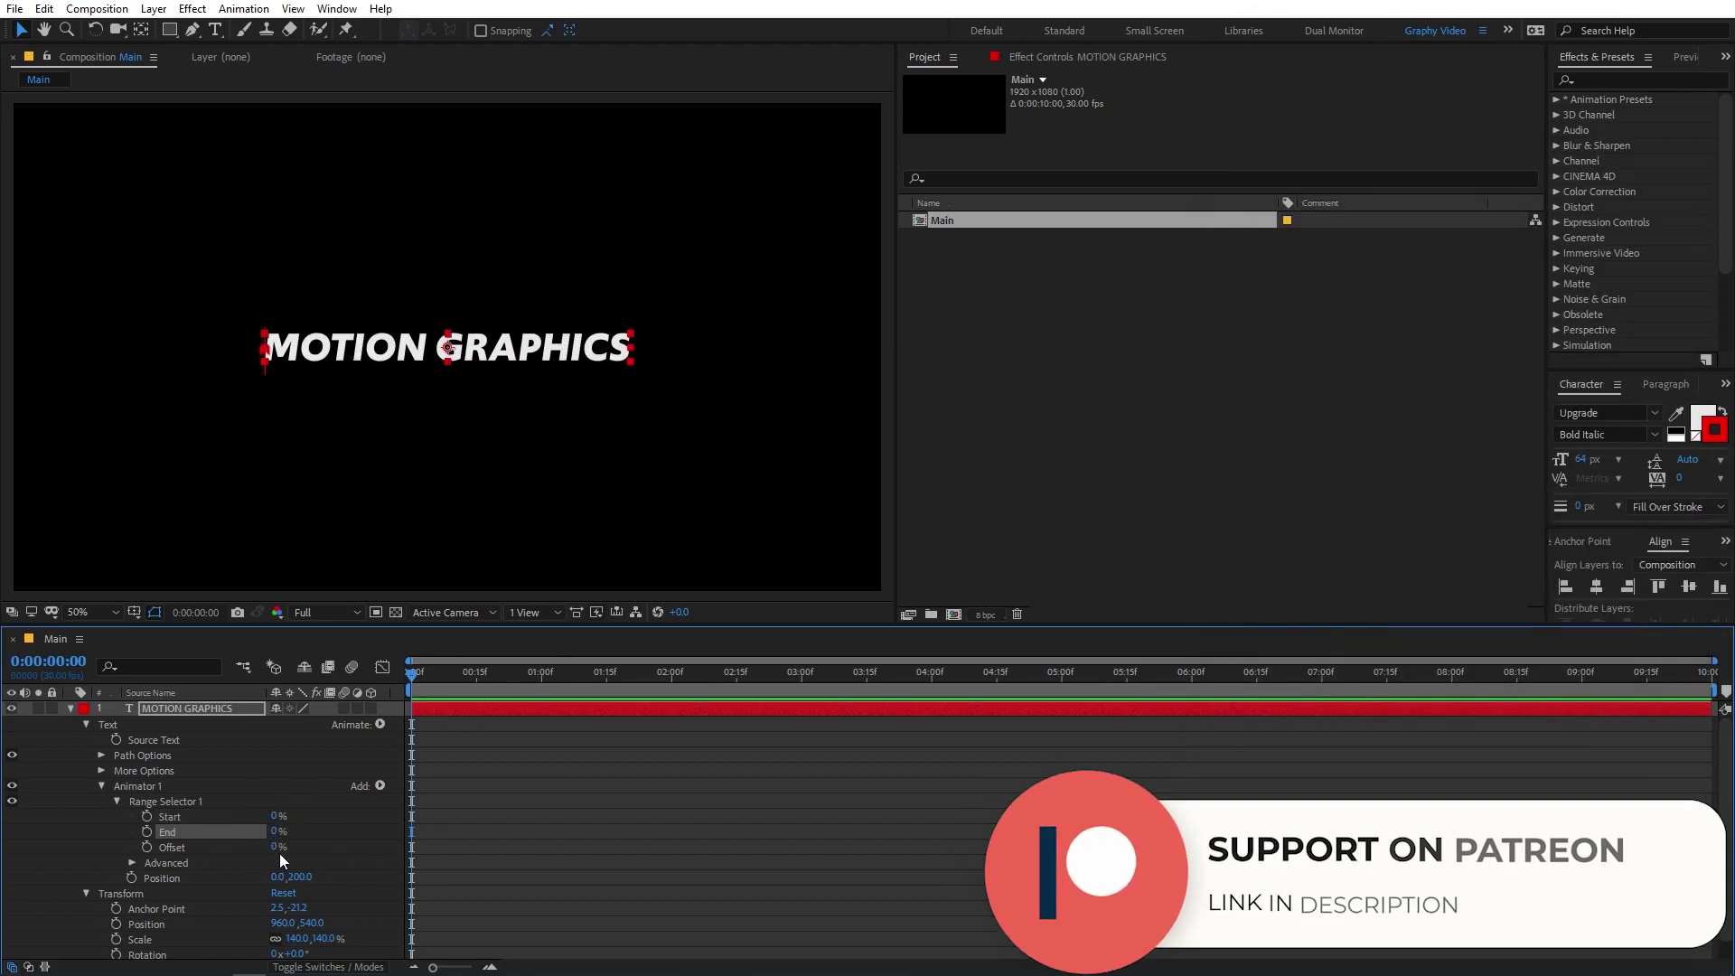
left_click_drag(276, 831, 361, 831)
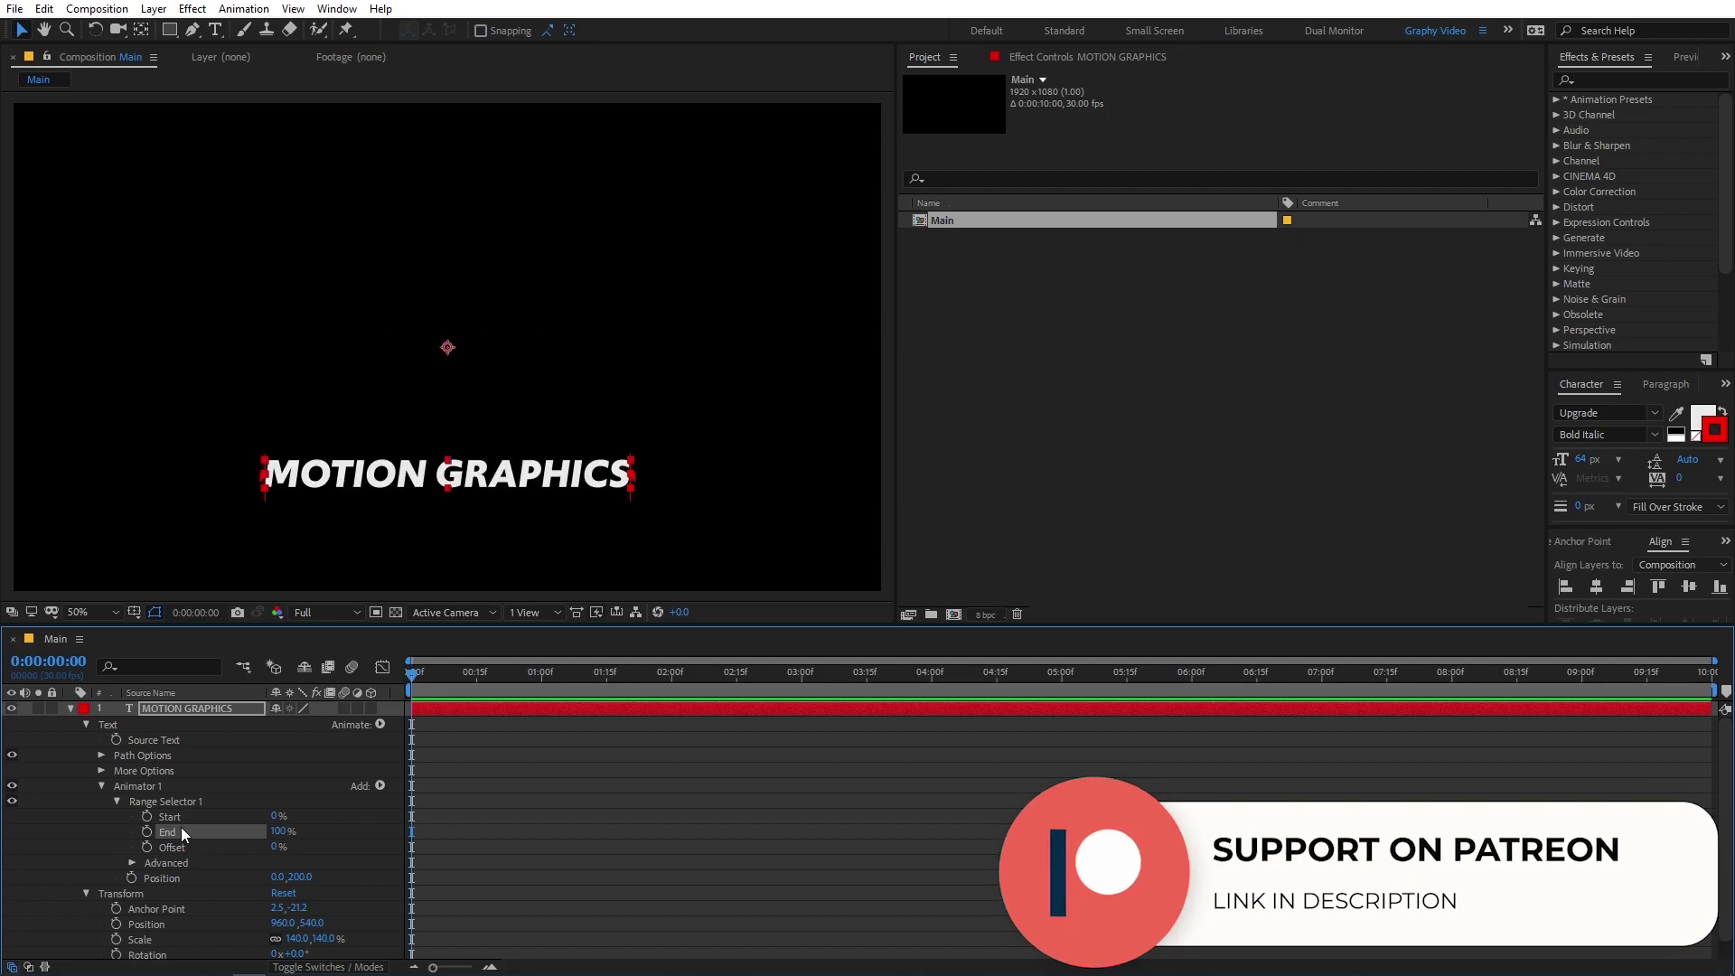
left_click_drag(272, 846, 327, 844)
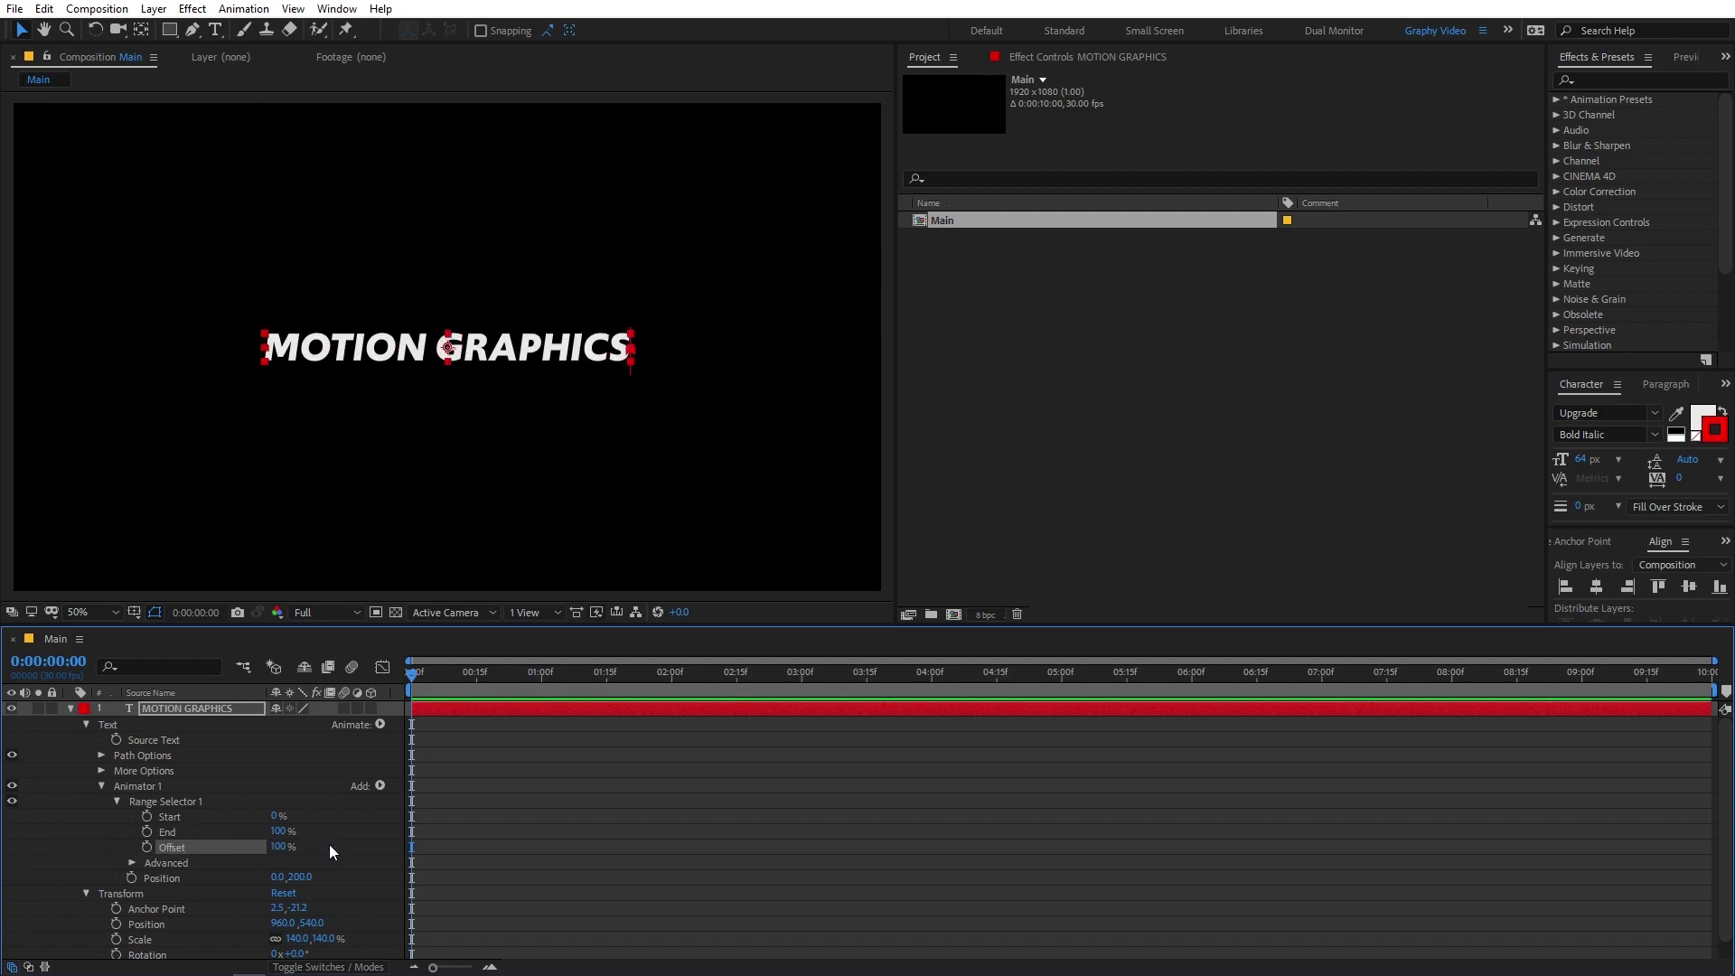
left_click(329, 844)
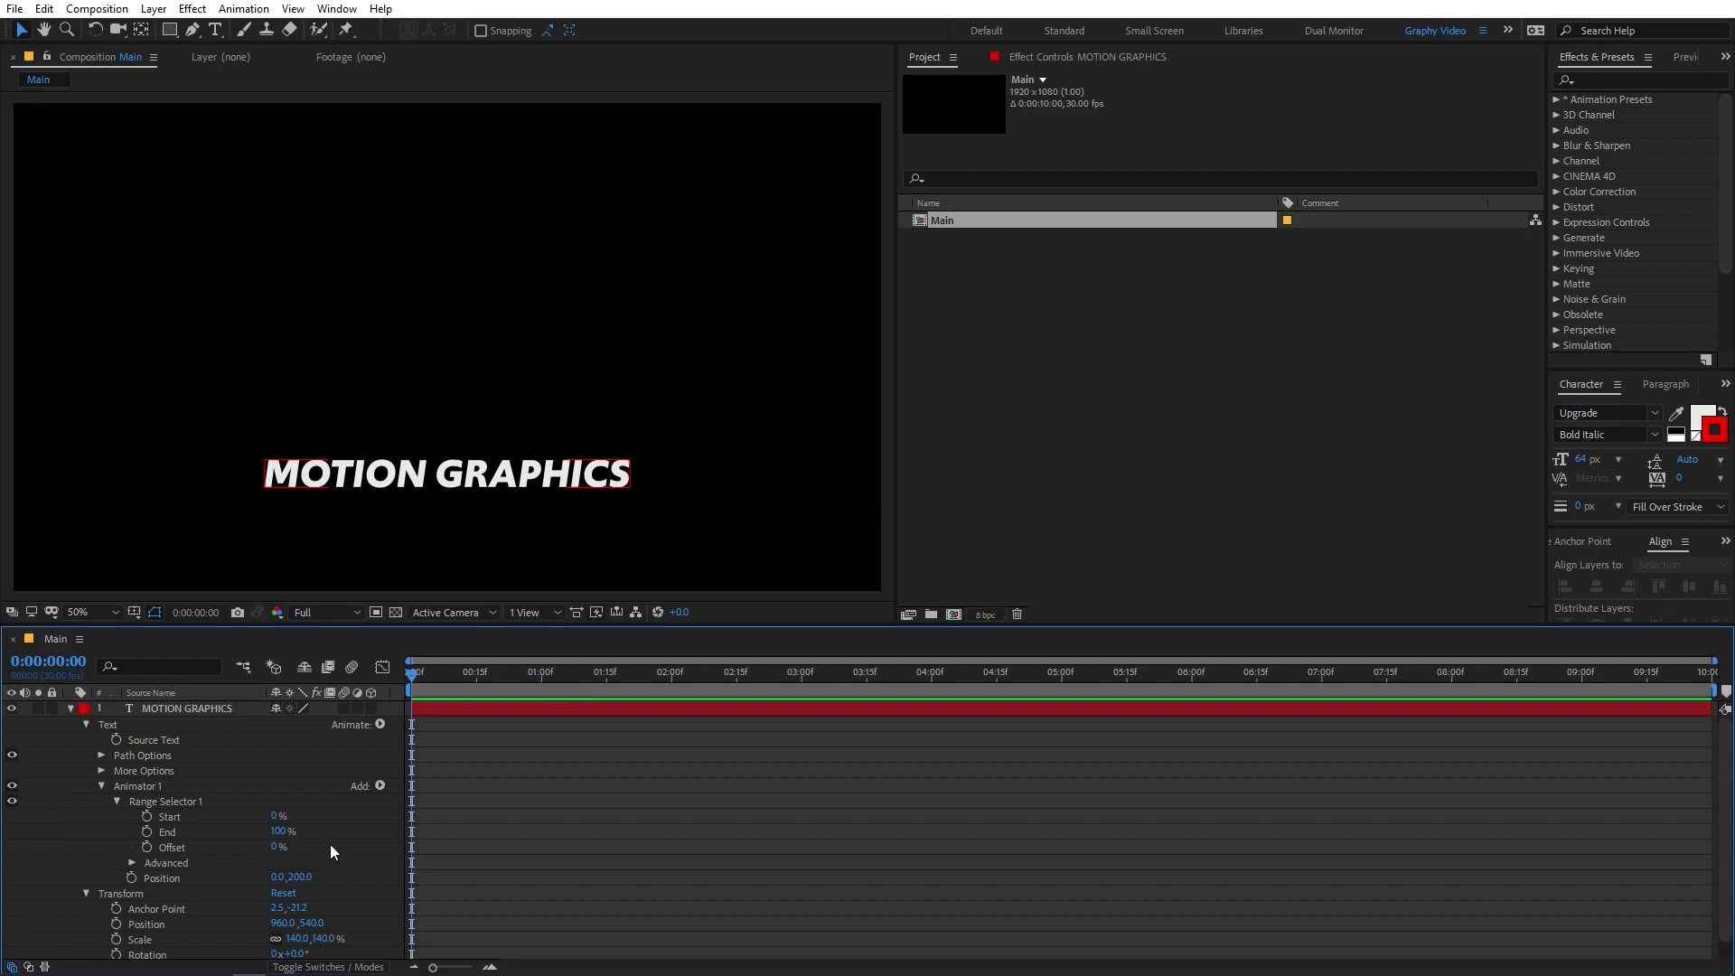
Expand the Advanced settings of Range Selector 1 and examine the available Units options.
left_click(132, 864)
scroll(131, 868, "down", 2)
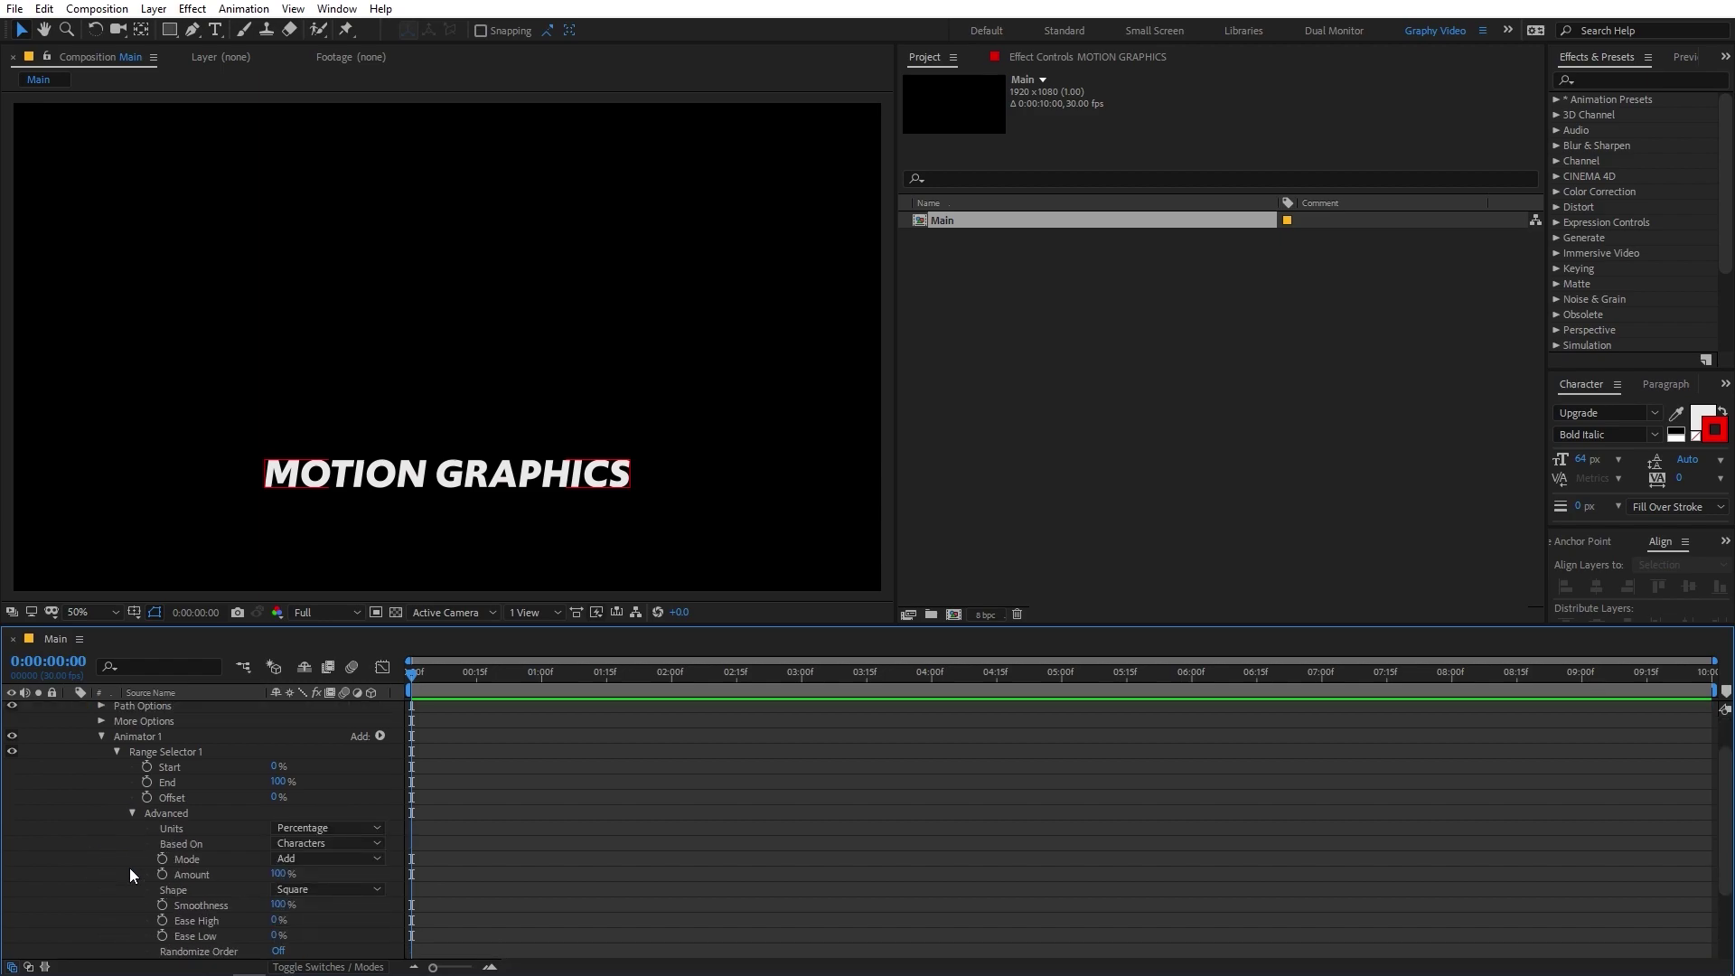
scroll(90, 869, "down", 1)
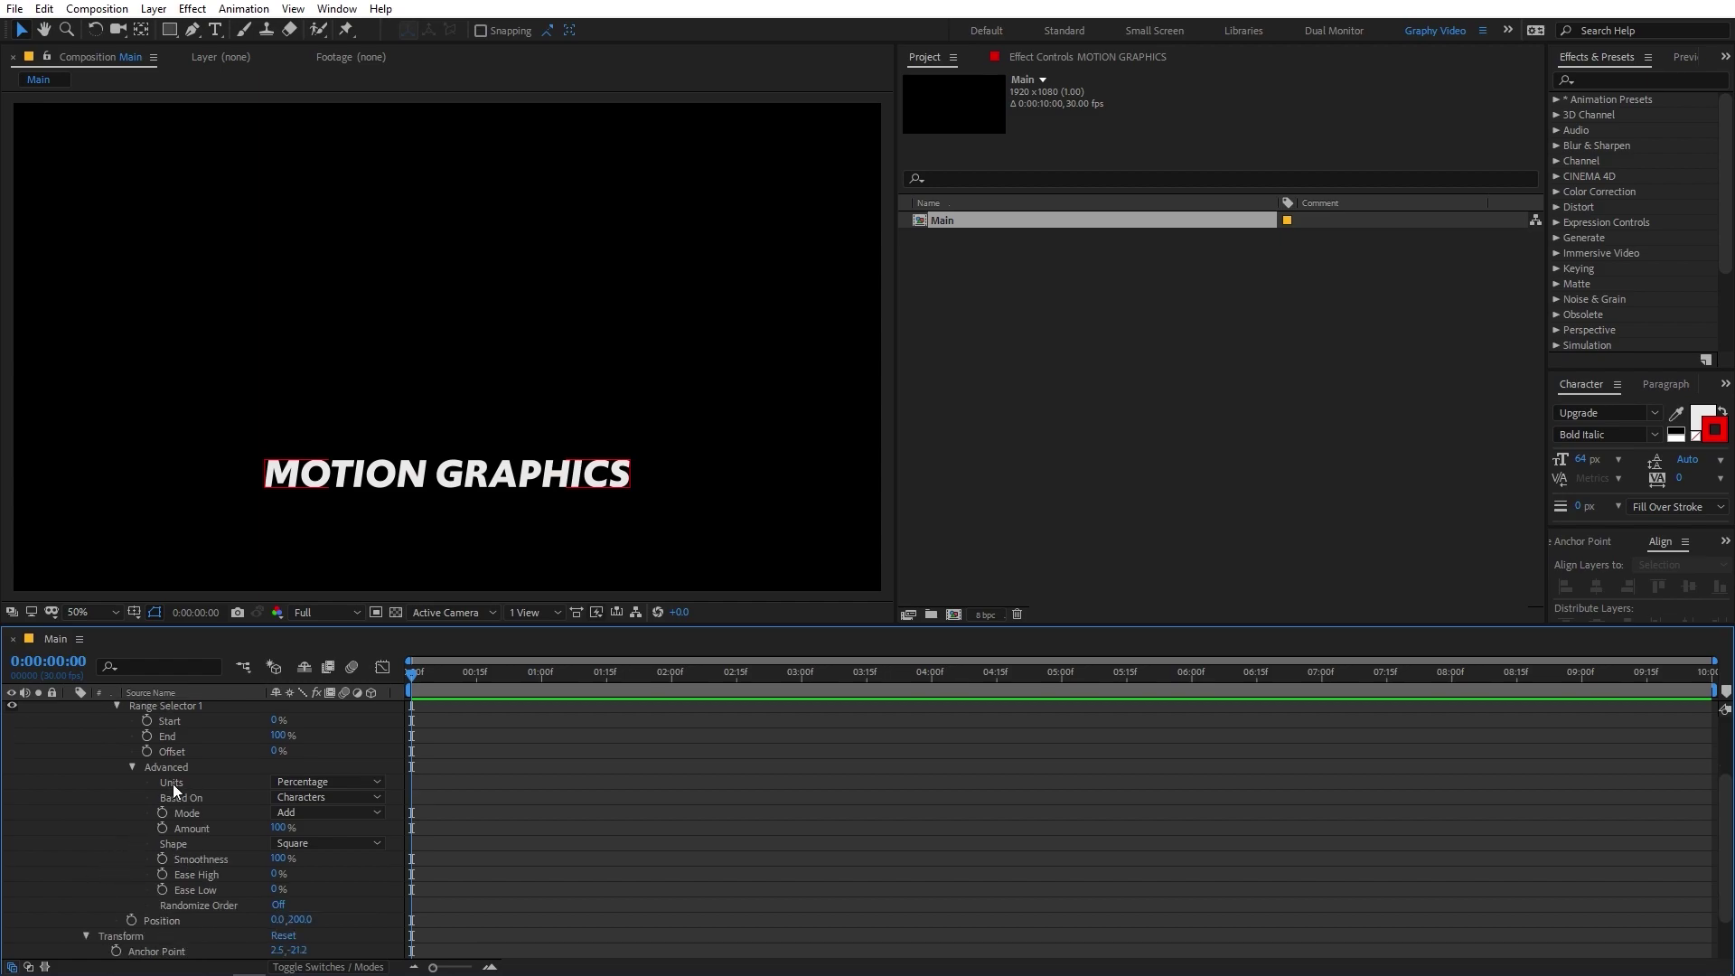
left_click(318, 782)
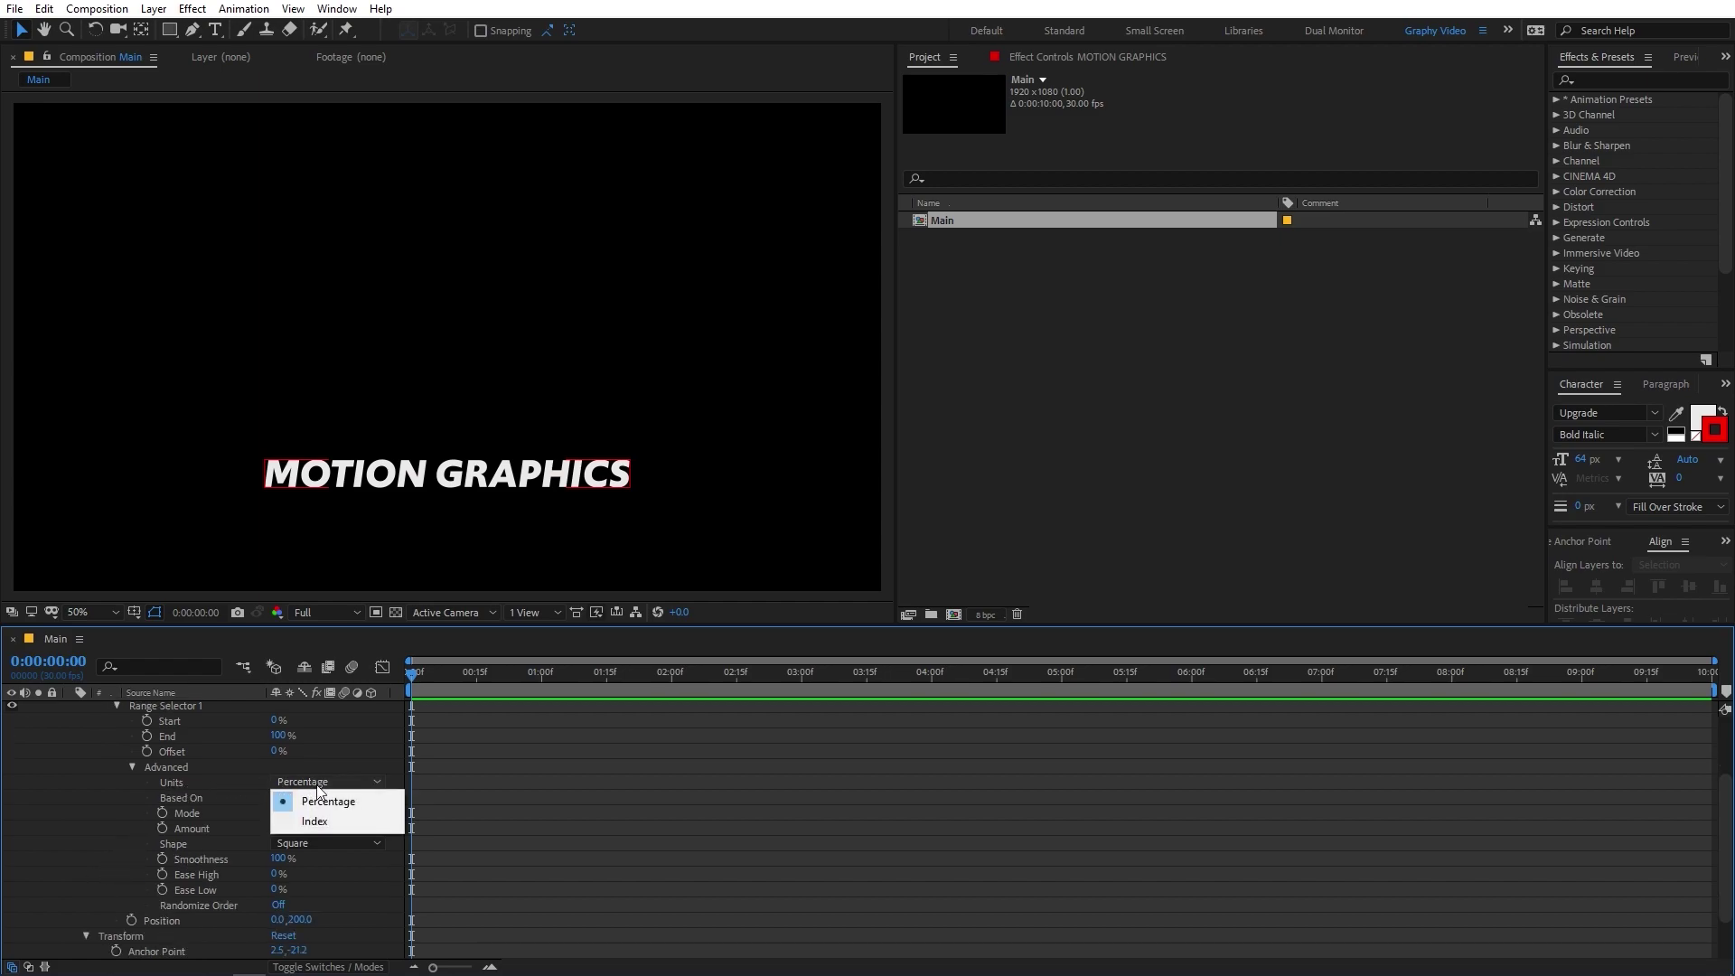
left_click(221, 784)
scroll(230, 794, "up", 1)
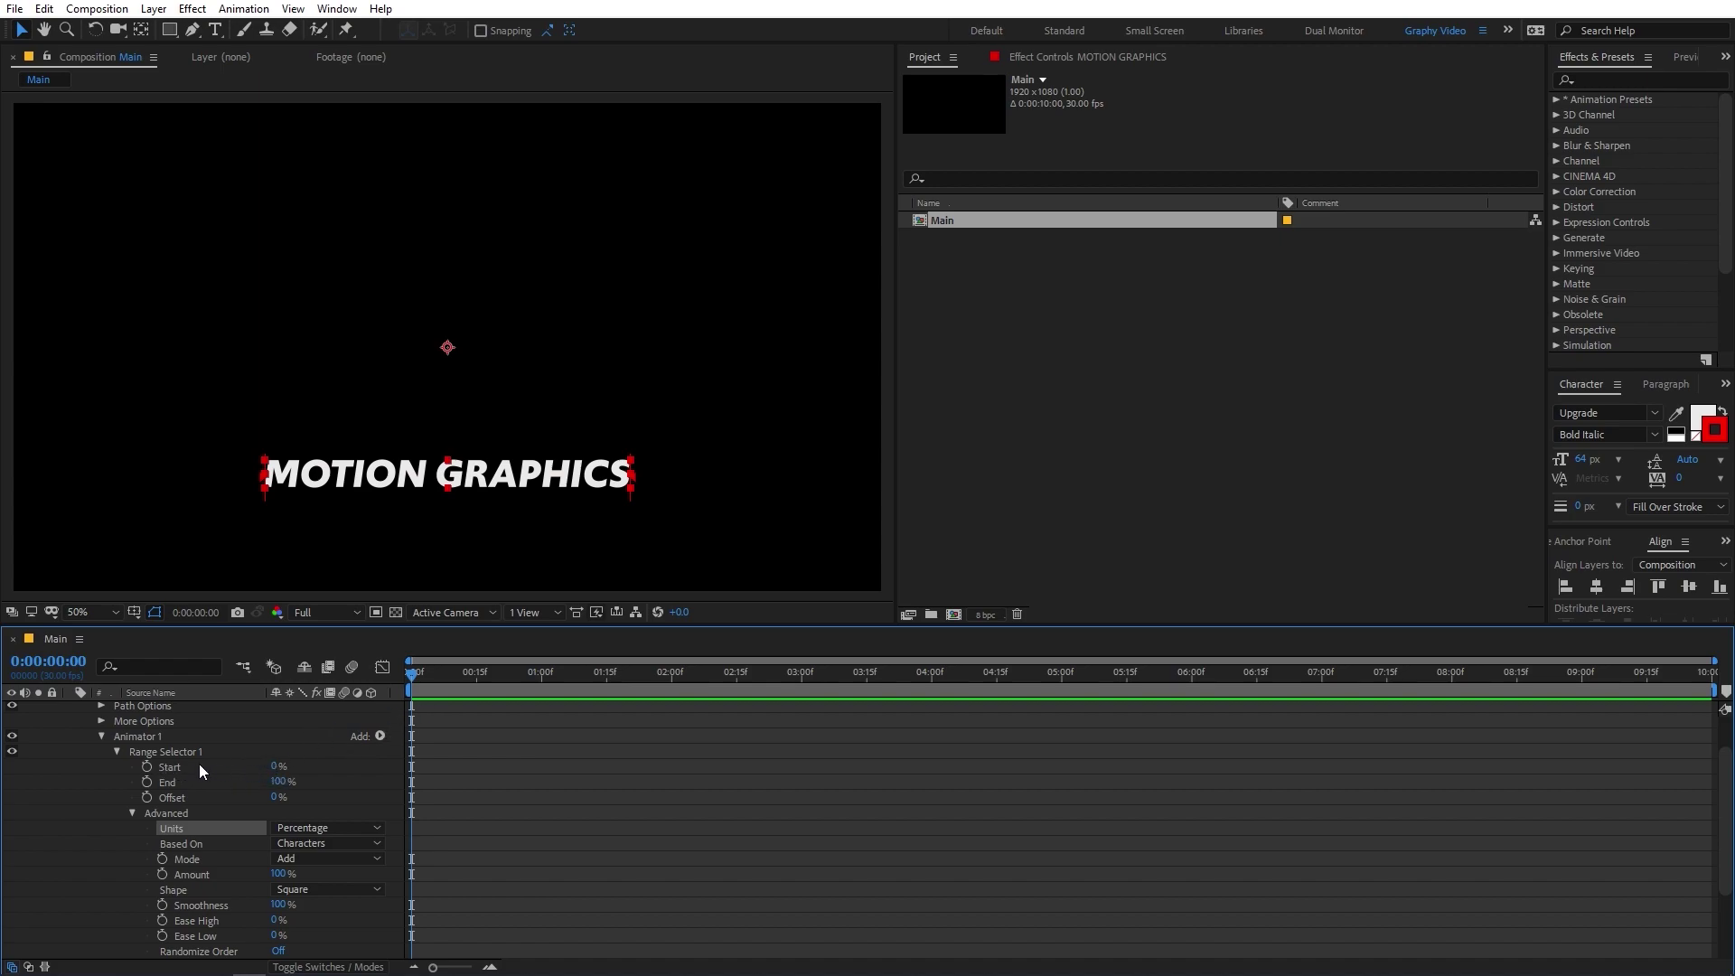
Test the range selector's Start at 50% and 100%, and return it to 0%.
left_click(278, 767)
type("50")
key("Return")
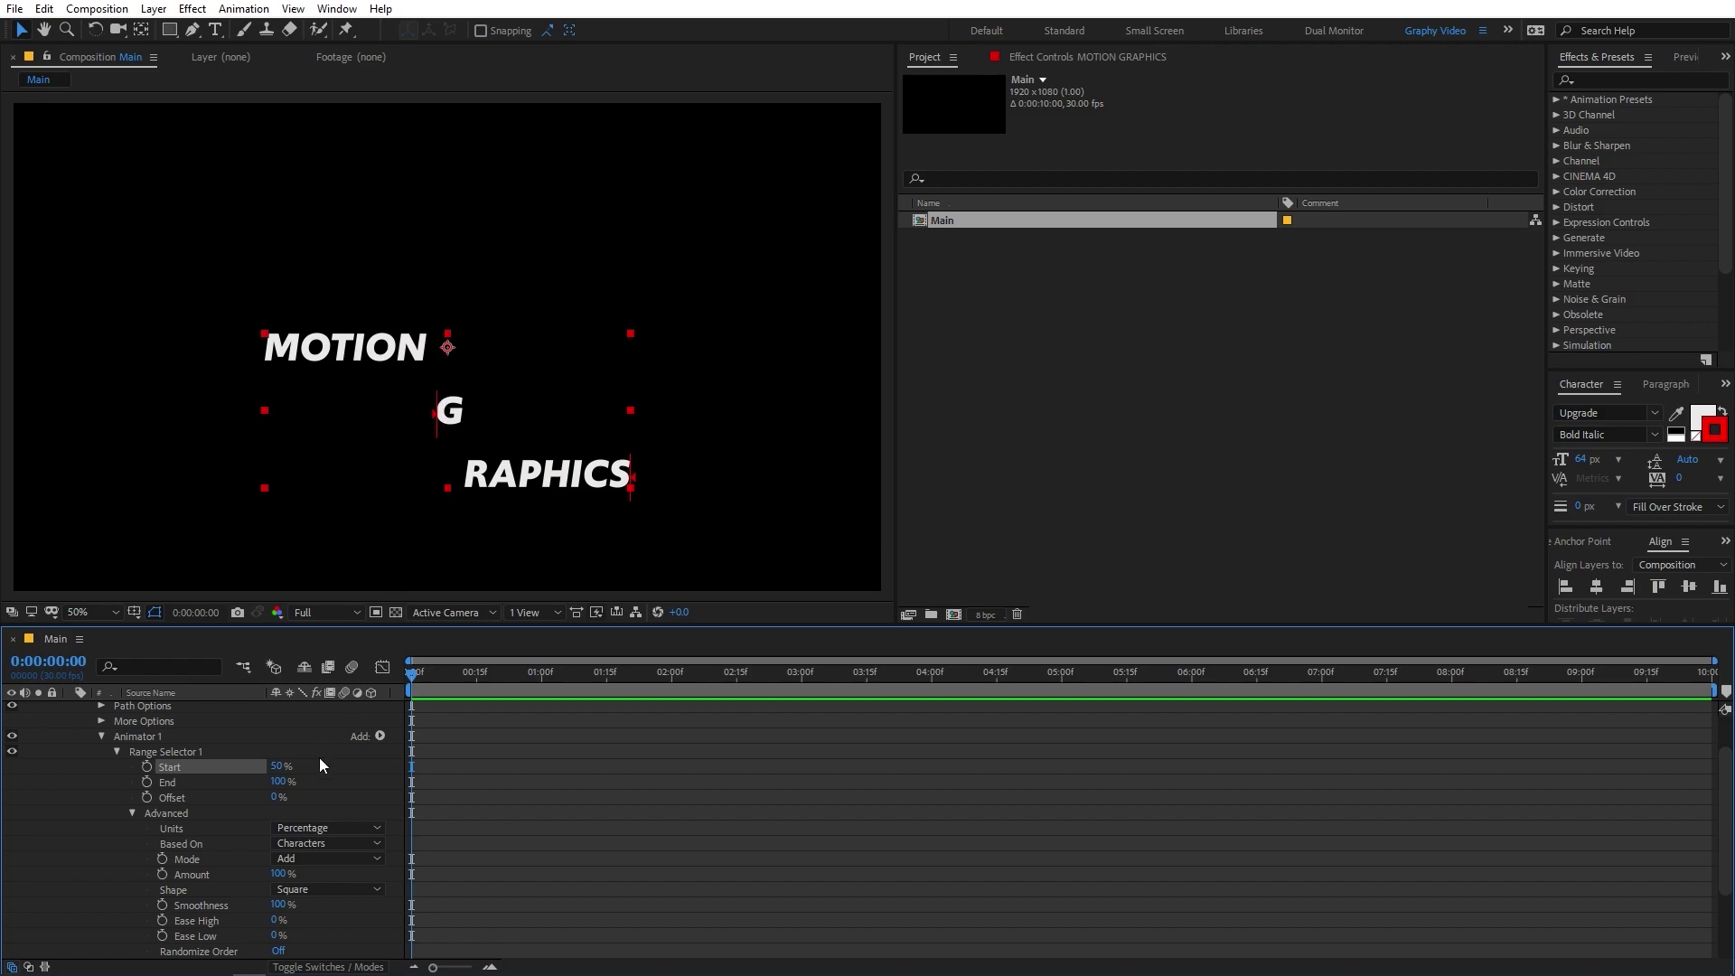
left_click(277, 766)
type("100")
key("Return")
left_click_drag(467, 770, 344, 776)
Switch the range selector's Units to Index and test raising the Start value before returning it to 0.
left_click(301, 827)
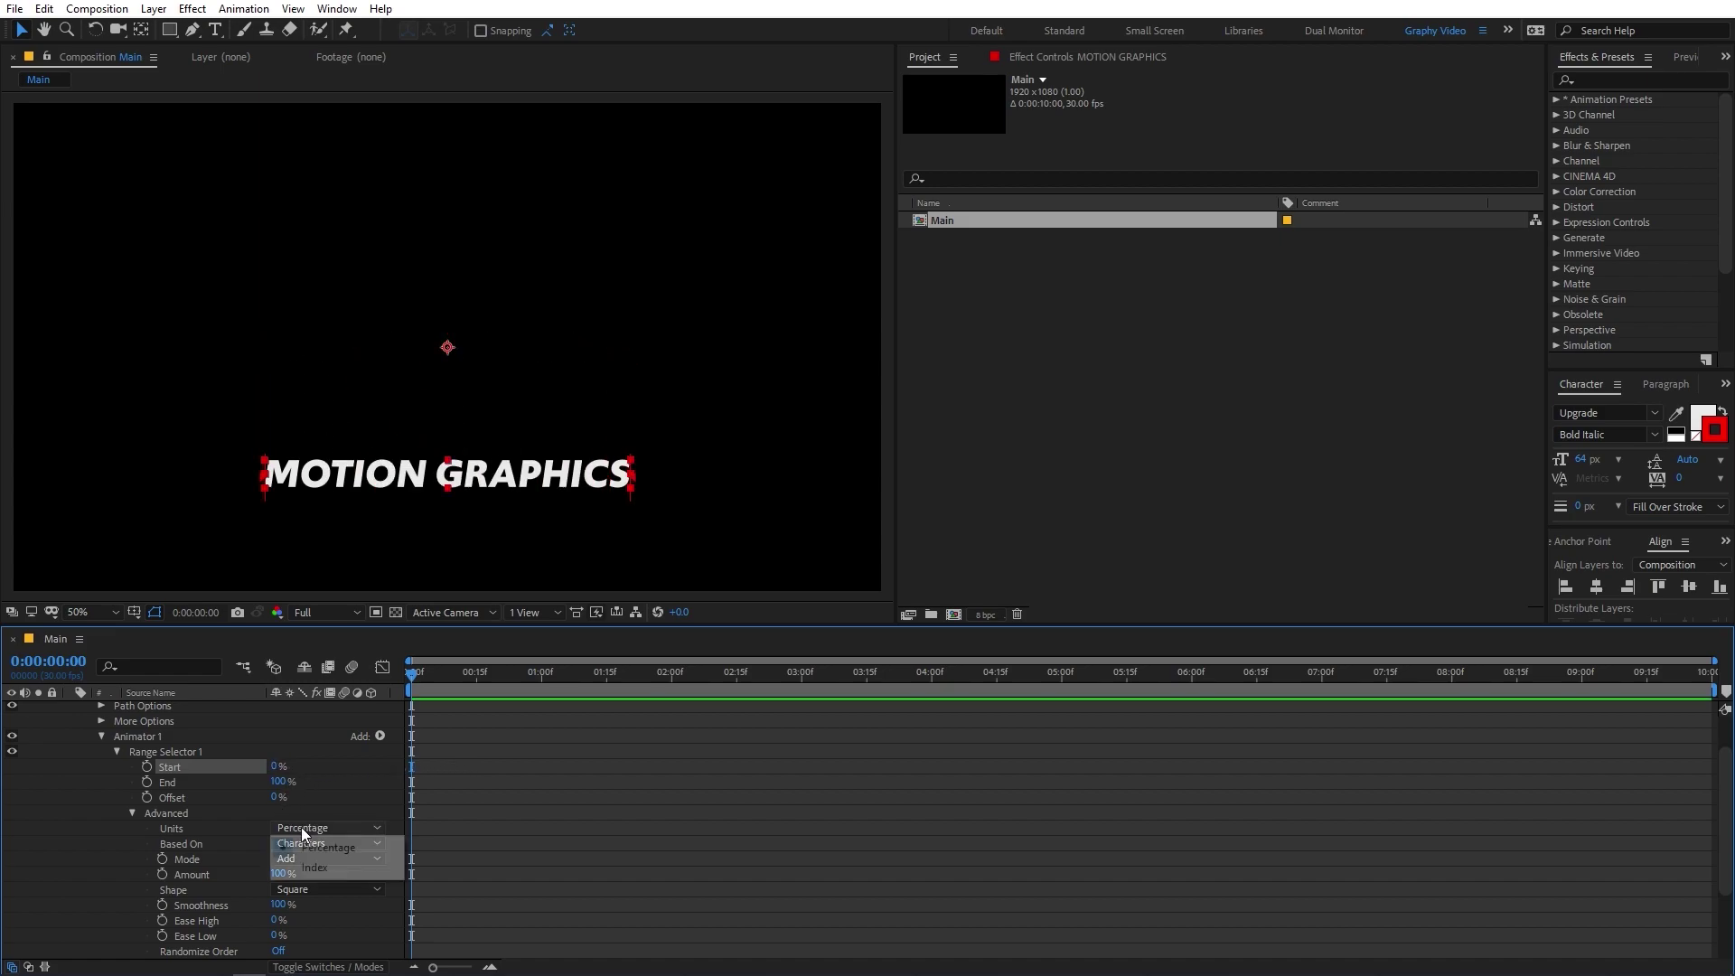
left_click(315, 868)
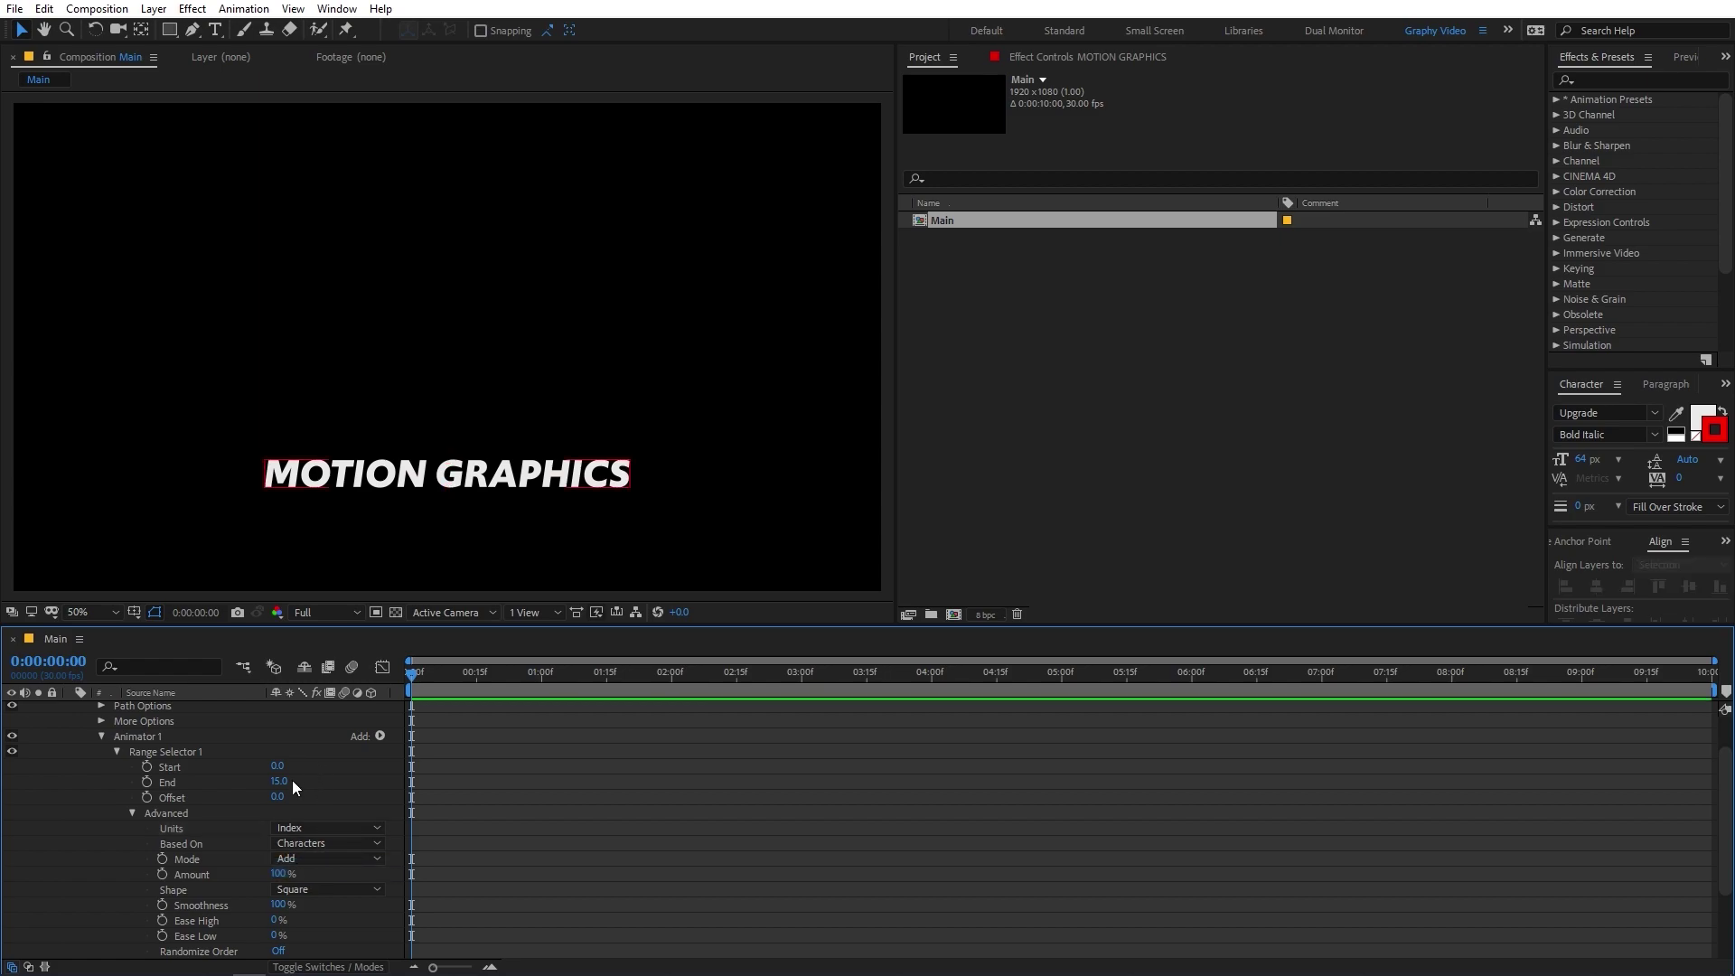
left_click_drag(277, 767, 321, 771)
key("Return")
left_click_drag(285, 766, 259, 769)
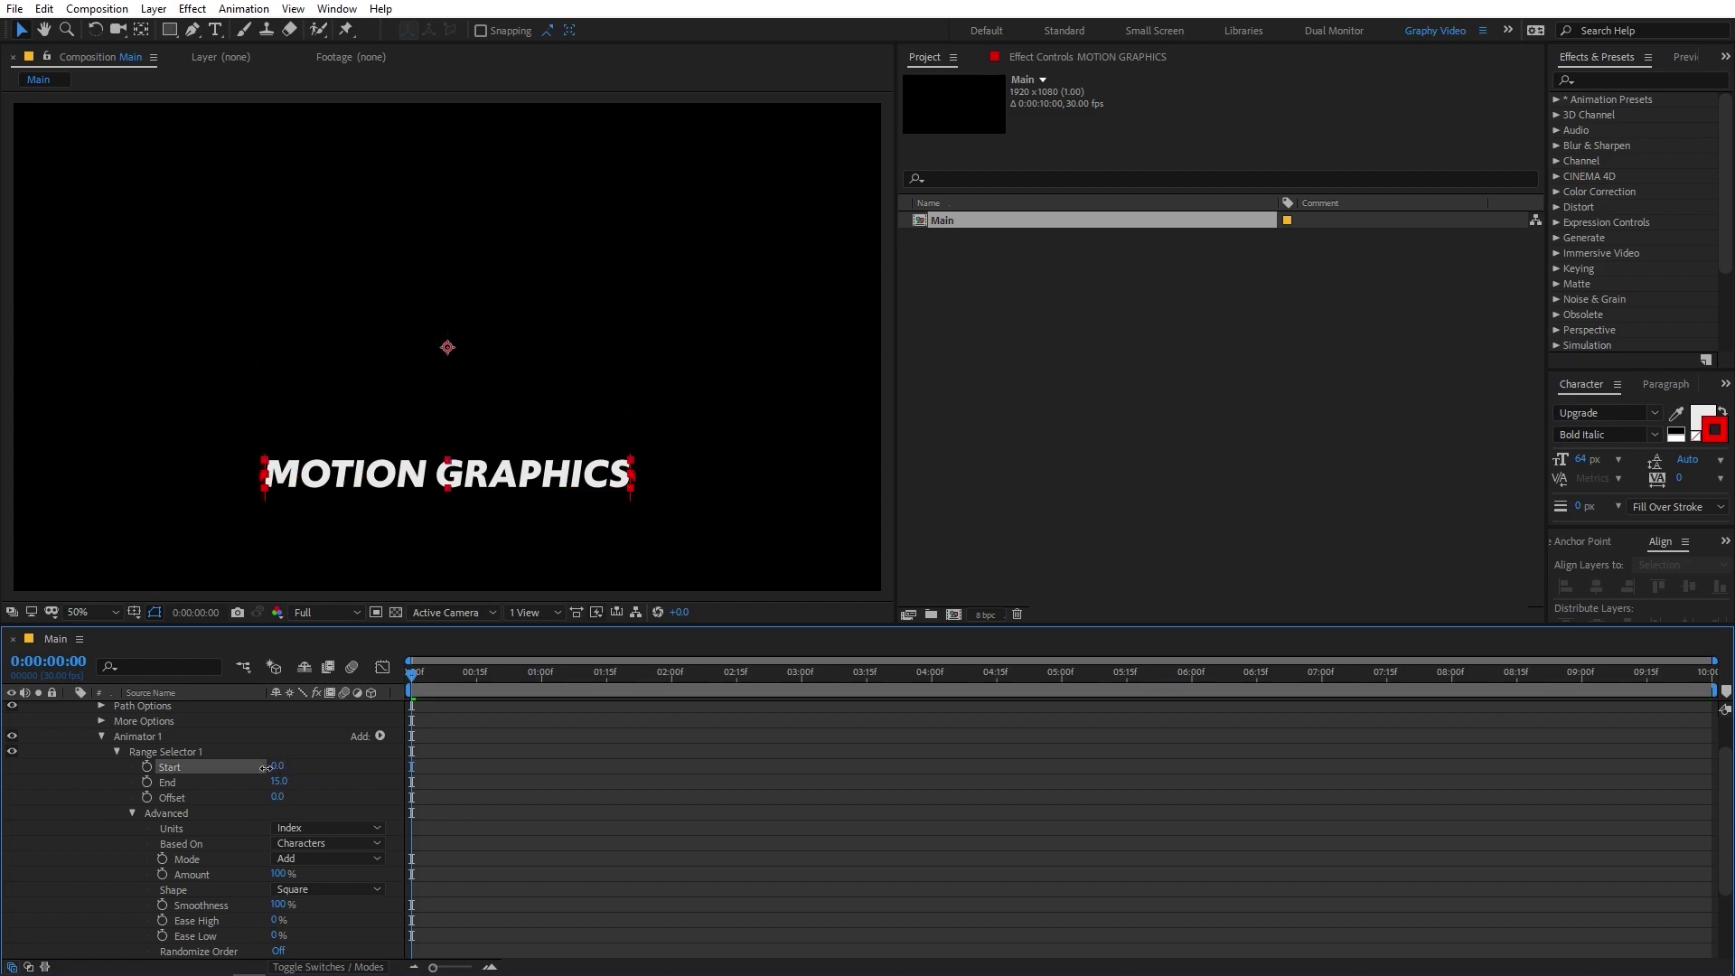
Try a Start index of 3, and restore Start to 0 with Units set back to Percentage.
left_click(279, 767)
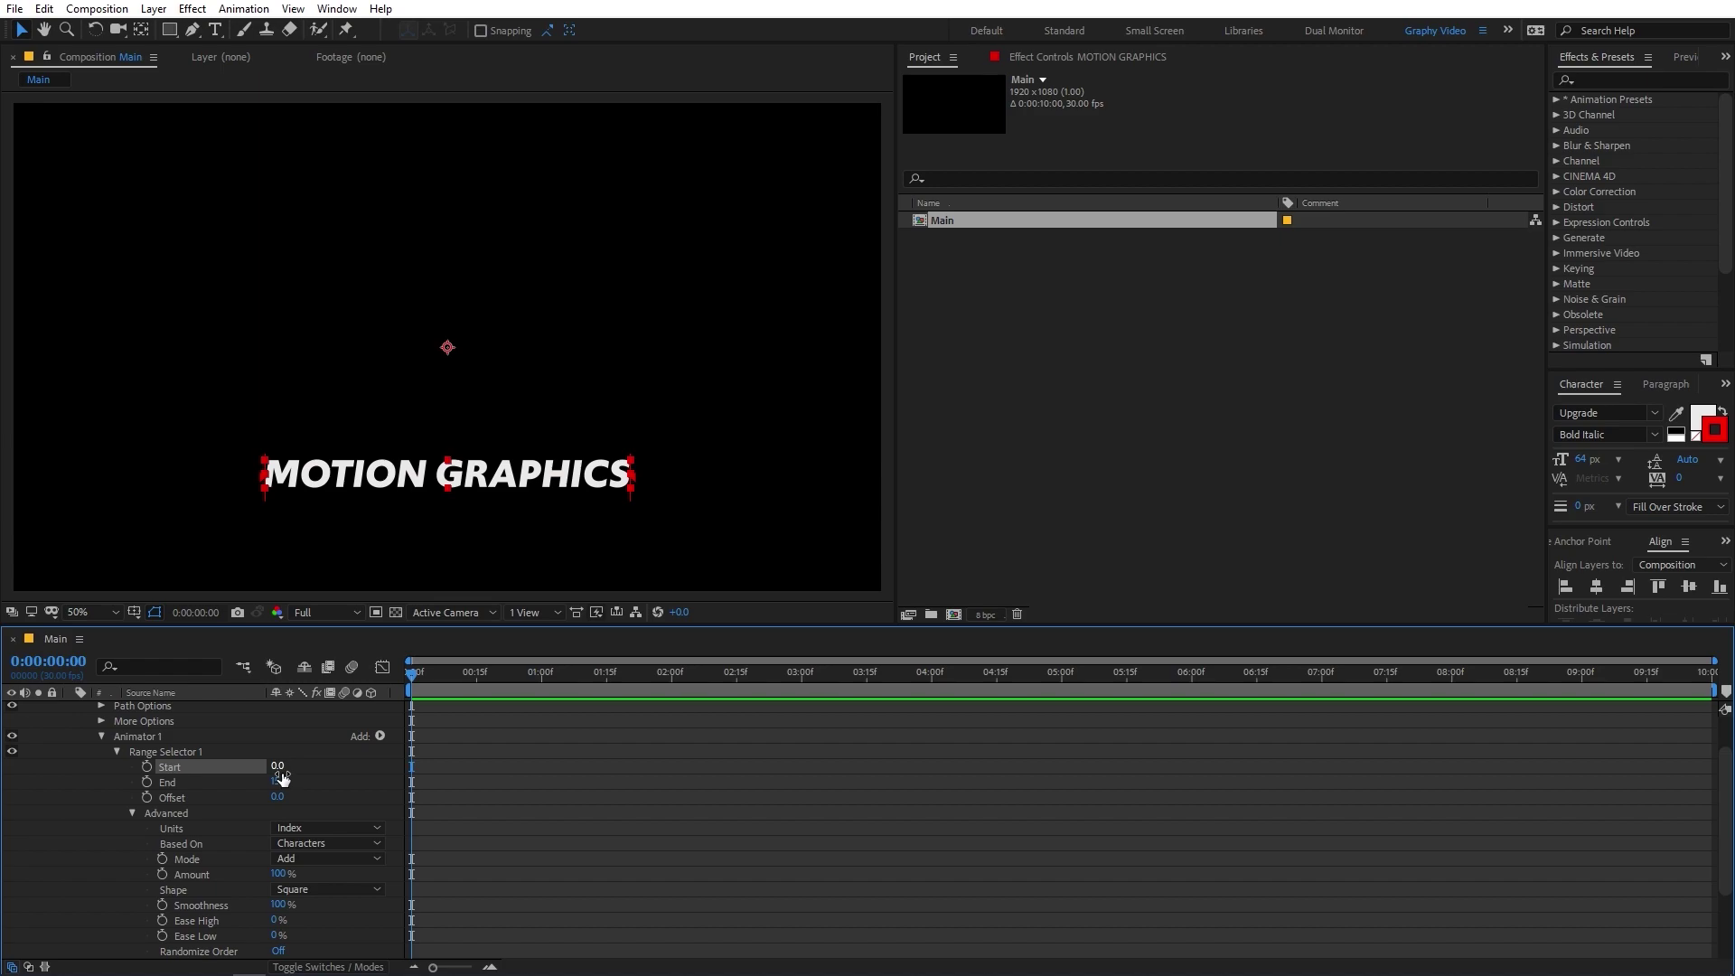
left_click(278, 766)
type("3")
key("Return")
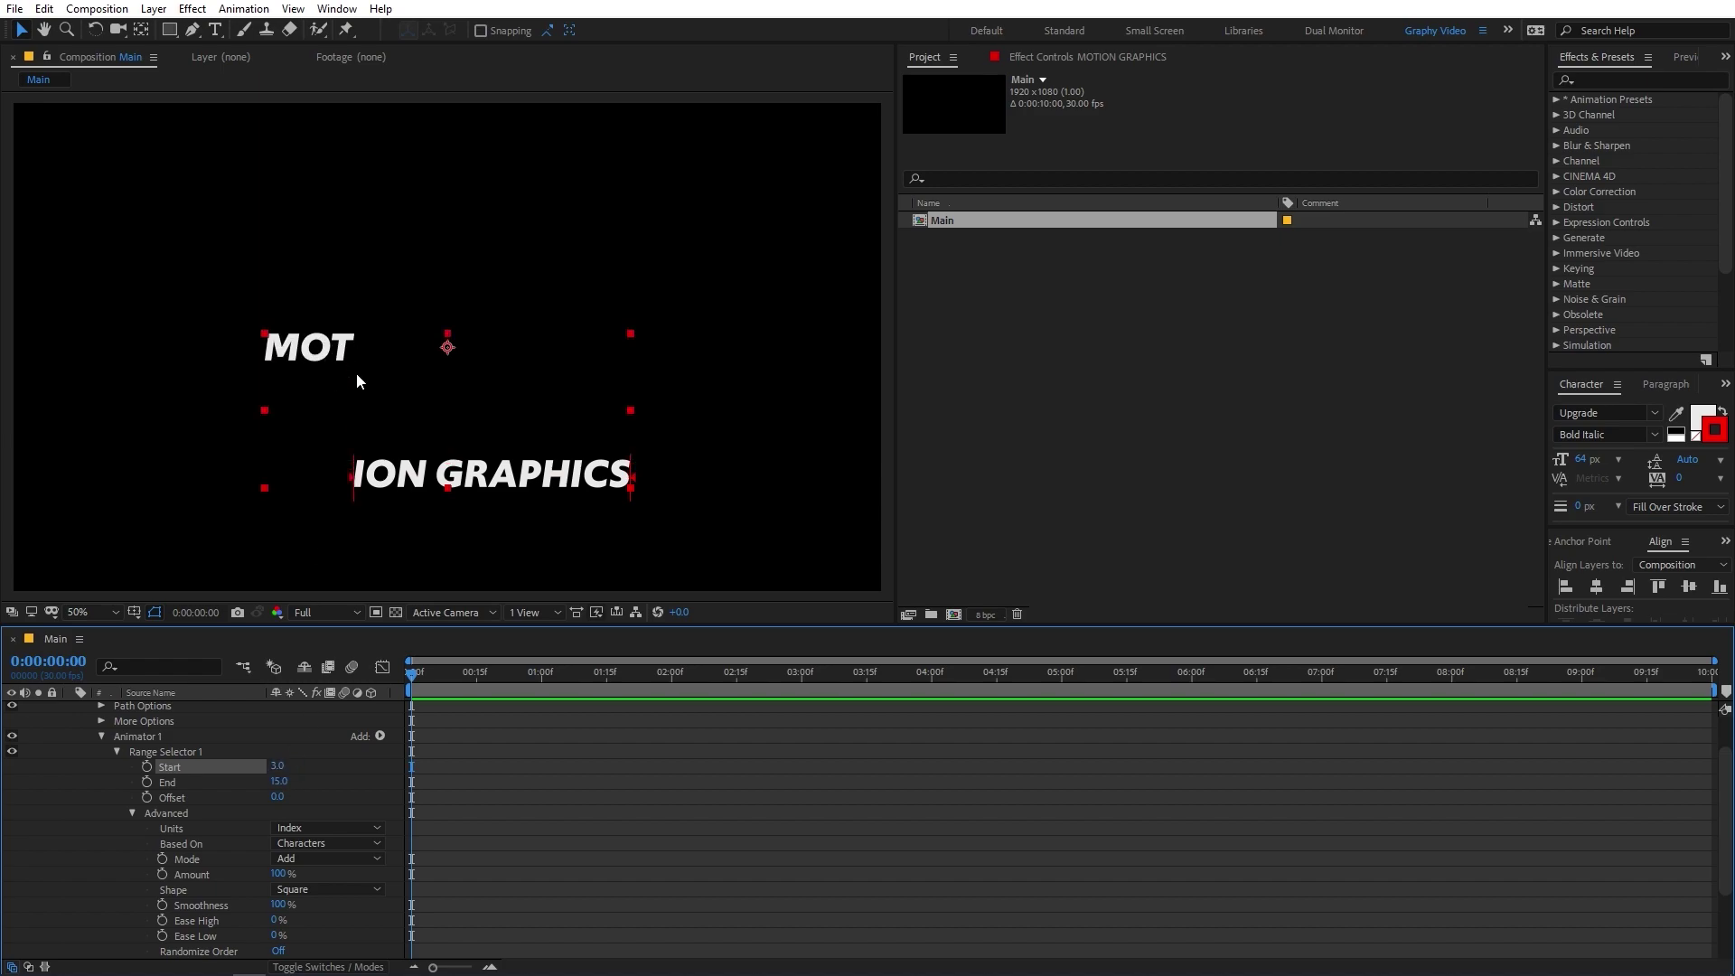
mouse_move(277, 767)
left_mouse_down()
mouse_move(290, 799)
mouse_move(292, 766)
mouse_move(273, 766)
left_mouse_up()
left_click(301, 829)
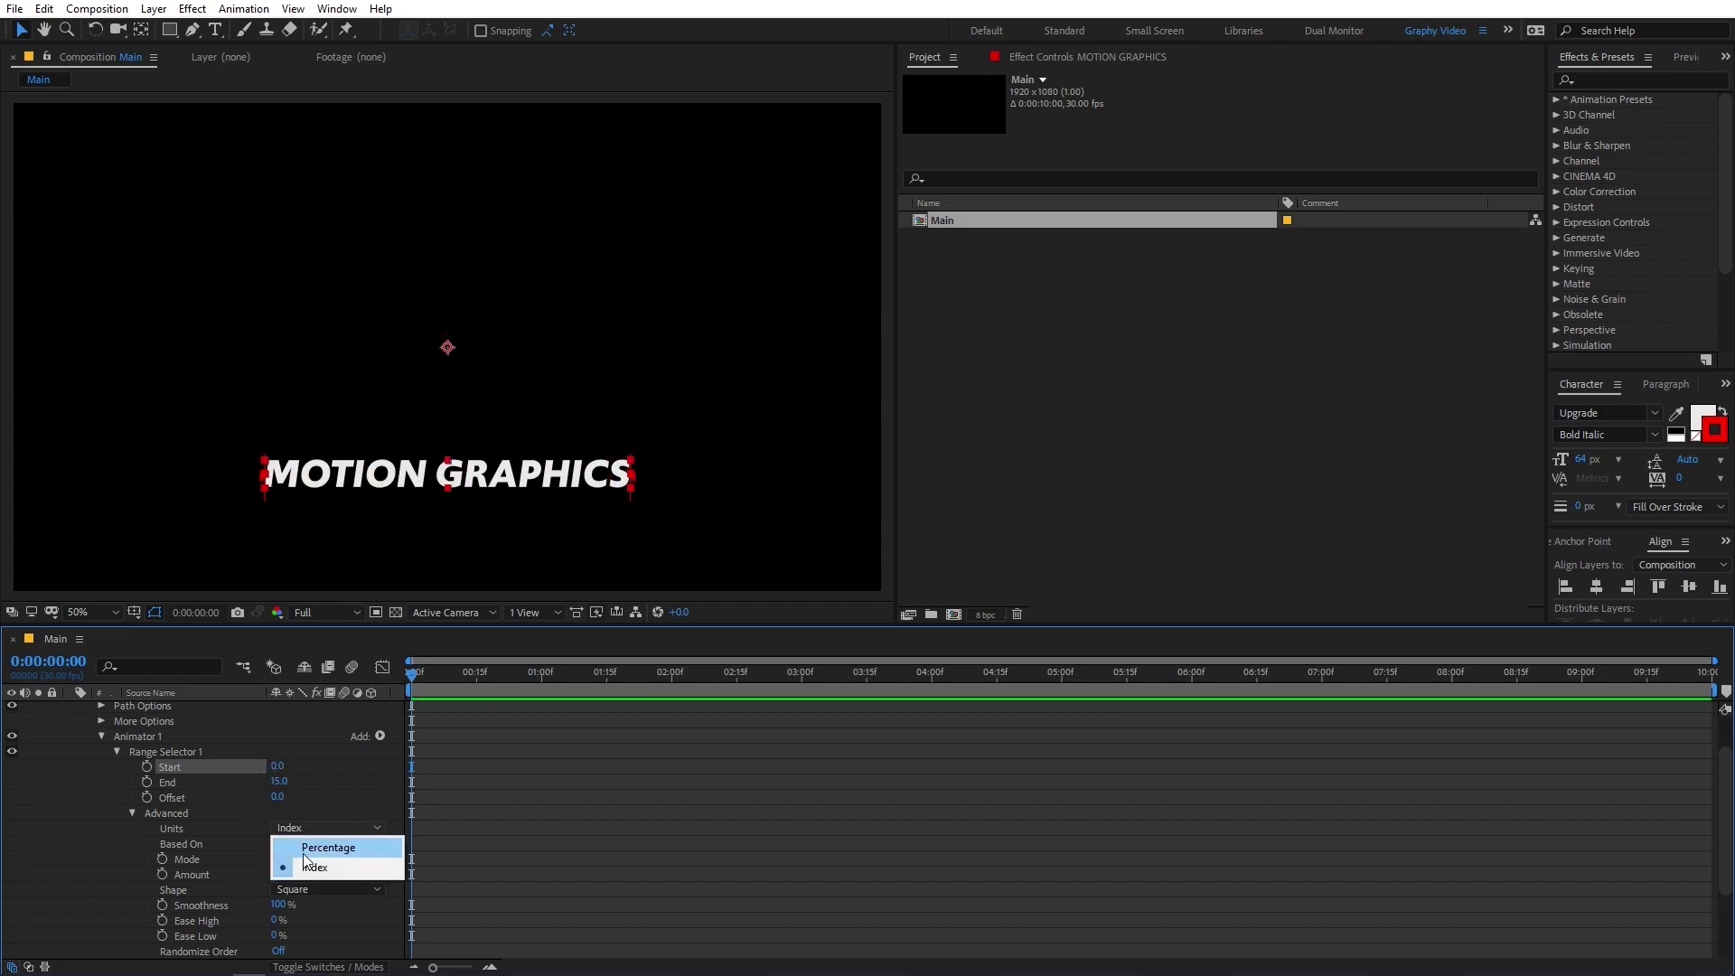
left_click(316, 848)
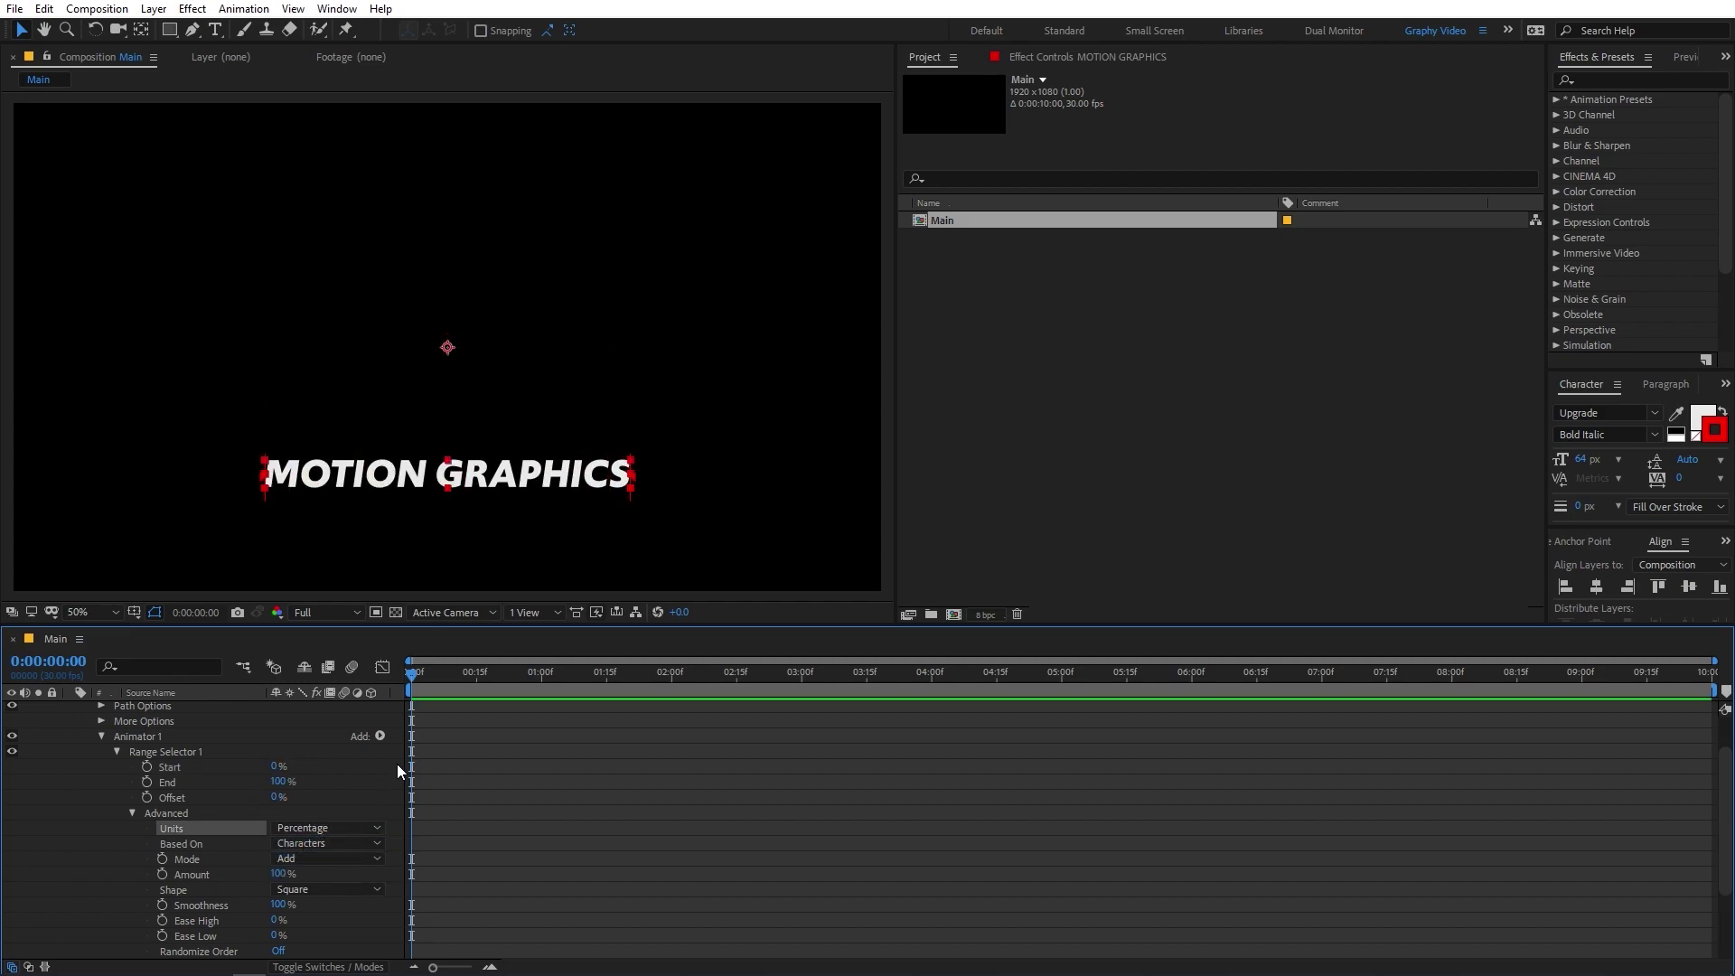
Try Based On set to Words while varying the range selector's Start, and restore Based On to Characters.
left_click(302, 844)
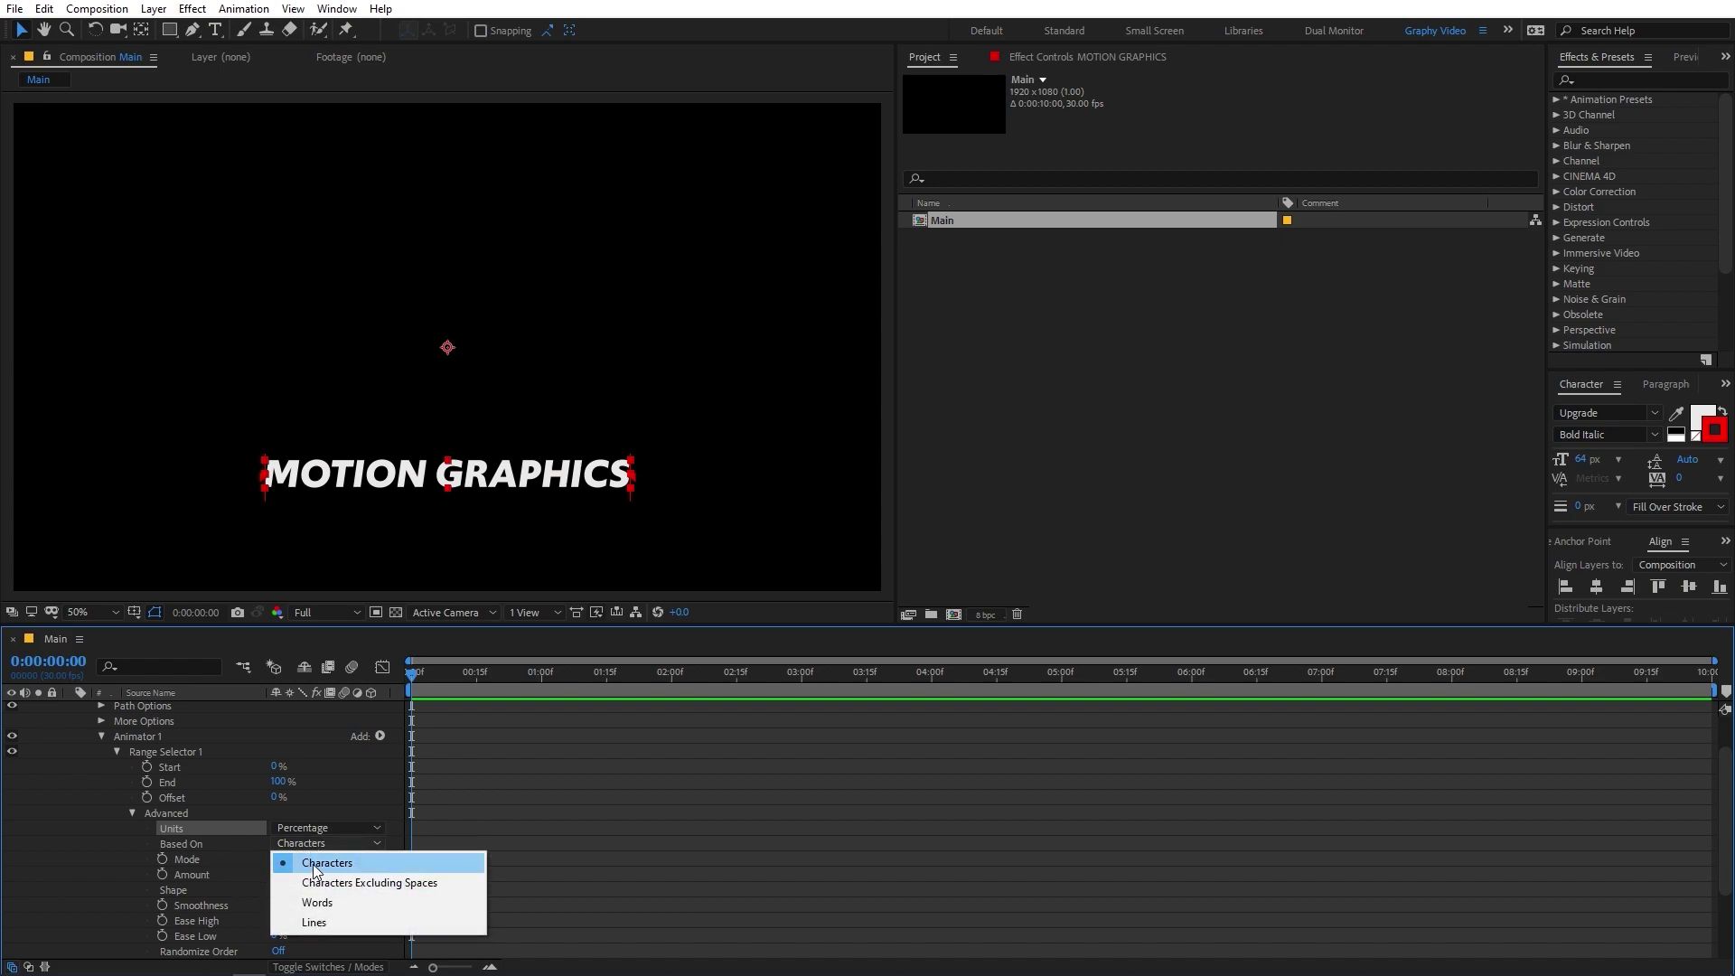
left_click(333, 908)
mouse_move(283, 775)
left_mouse_down()
mouse_move(380, 771)
mouse_move(271, 779)
left_mouse_up()
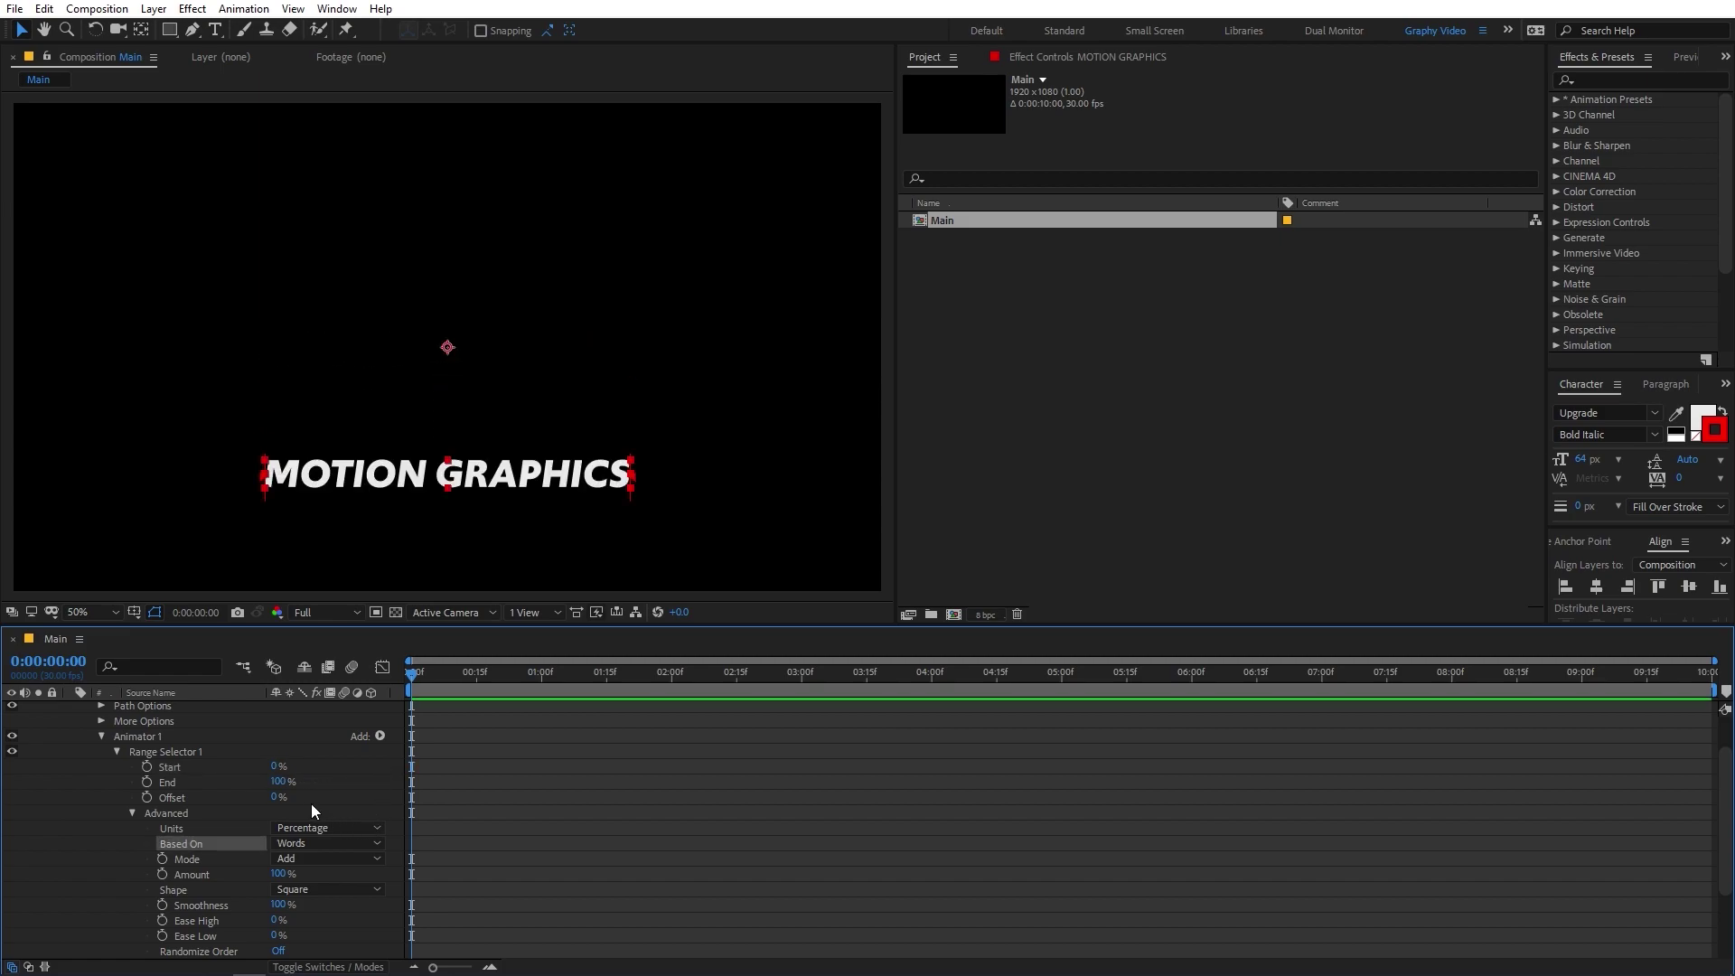
left_click(327, 844)
left_click(333, 863)
Try the range selector's Subtract mode with Start at 100%, and undo both changes.
left_click(342, 866)
left_click(334, 763)
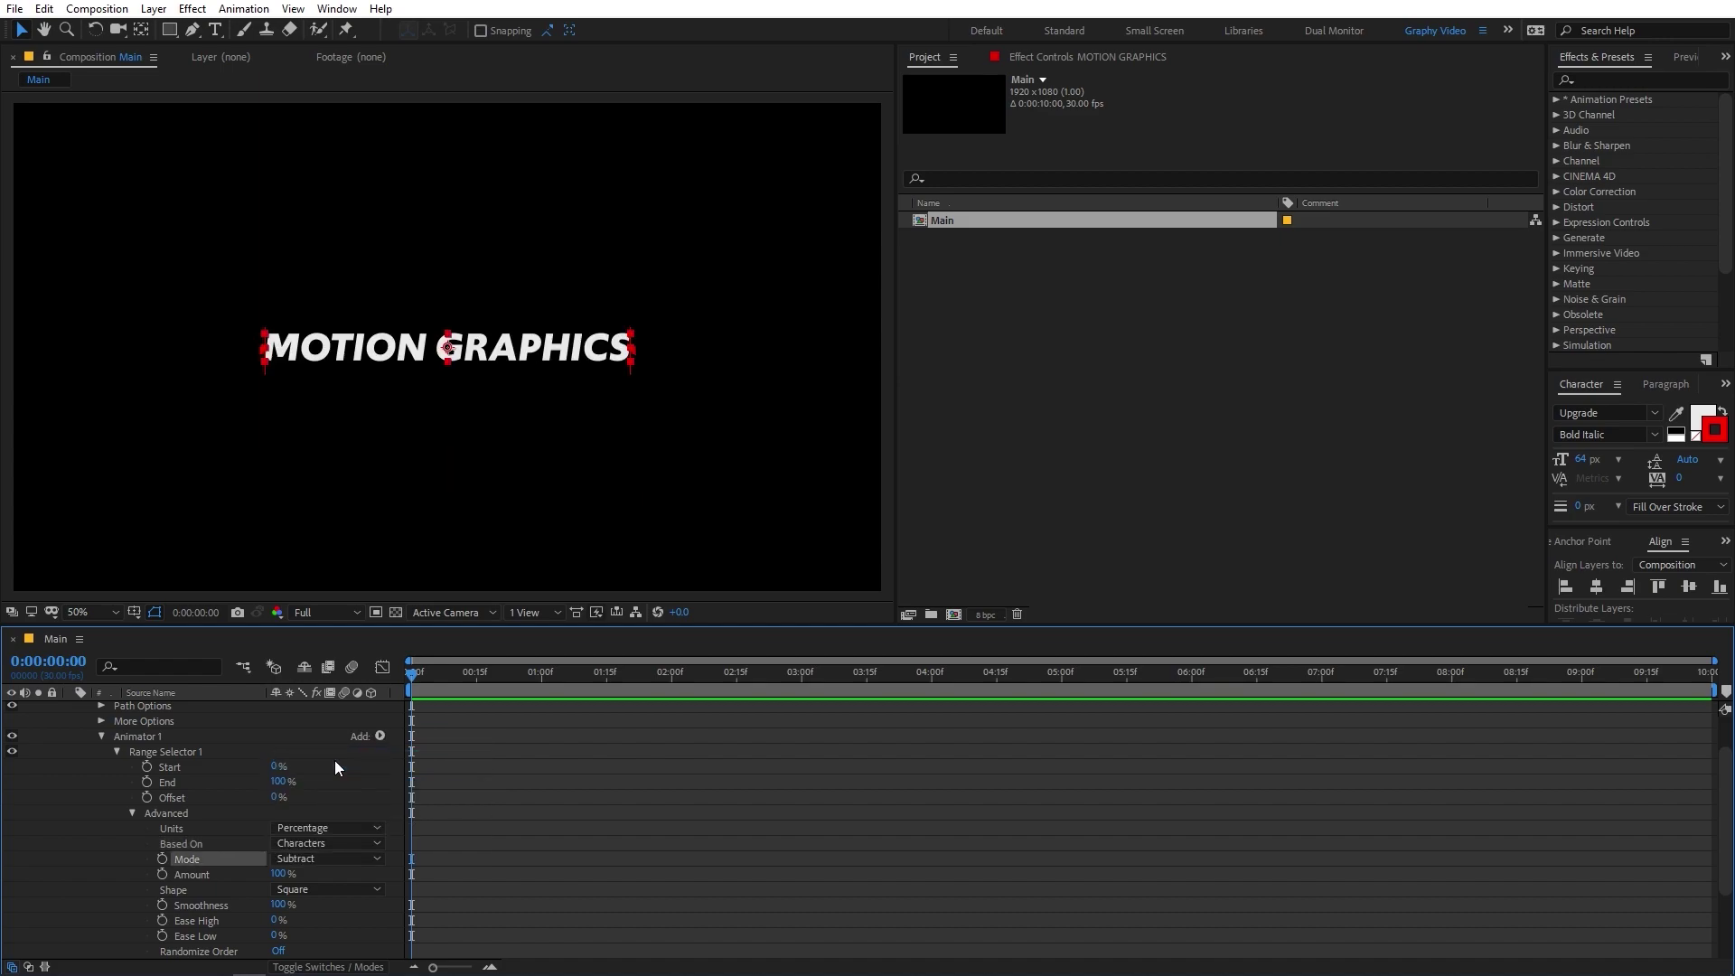
mouse_move(277, 767)
left_mouse_down()
mouse_move(396, 771)
mouse_move(305, 780)
left_mouse_up()
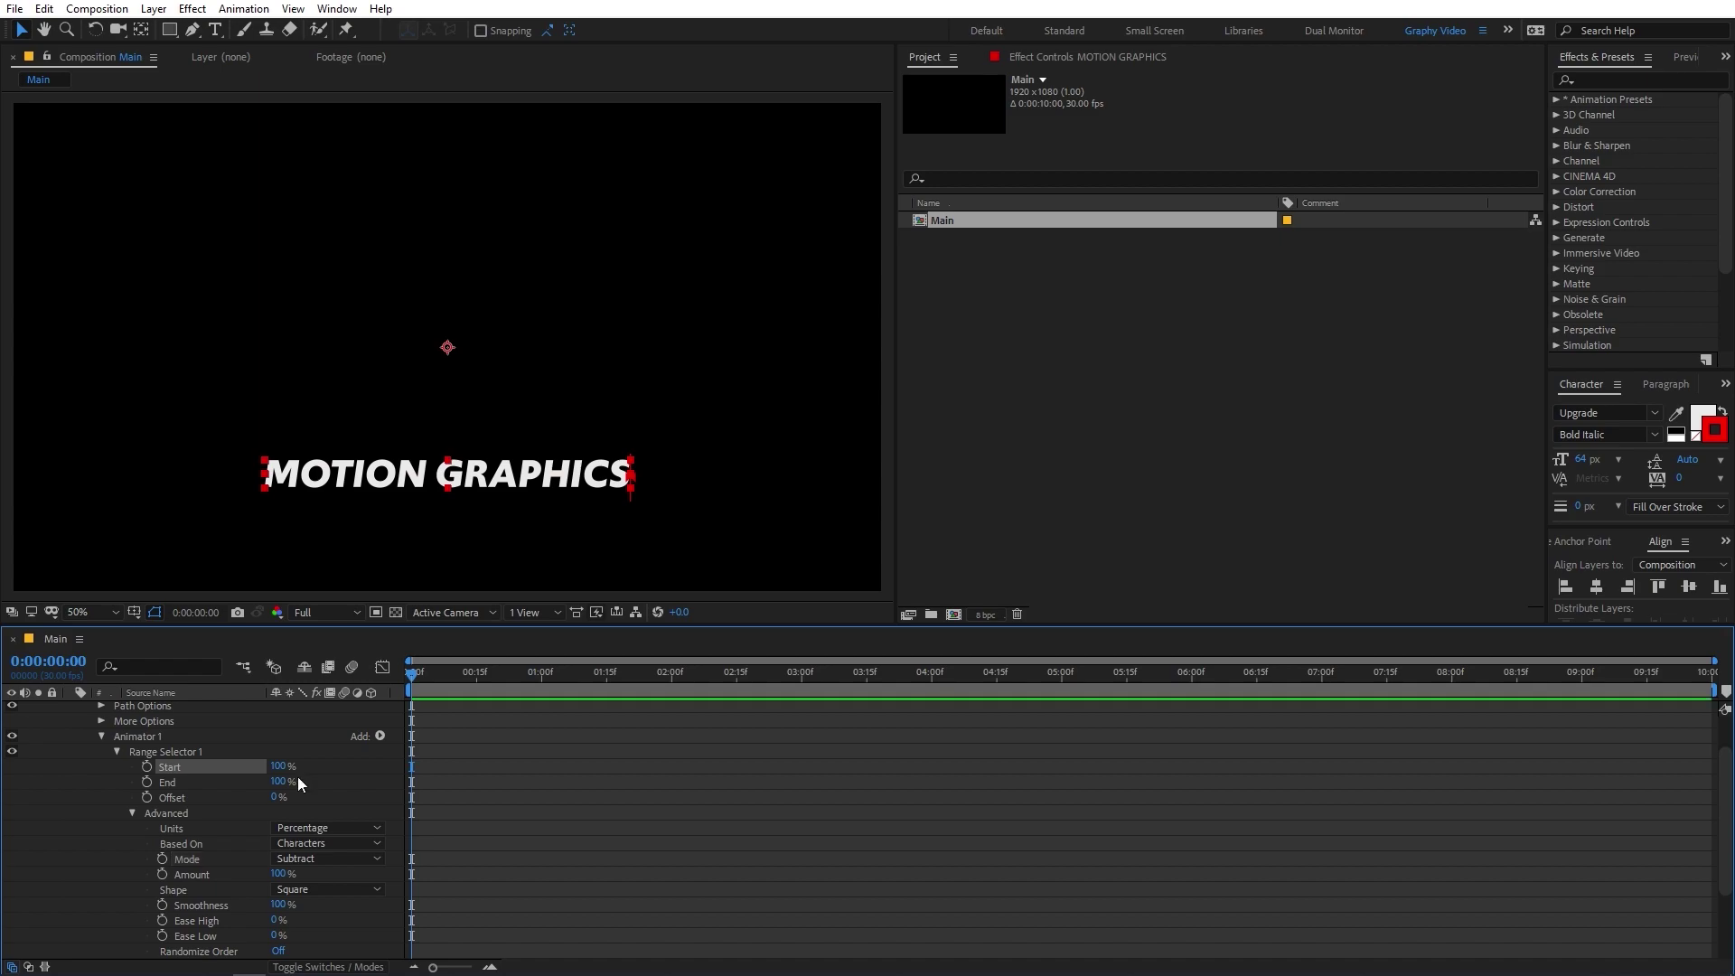
key("ctrl+z")
key("ctrl+z")
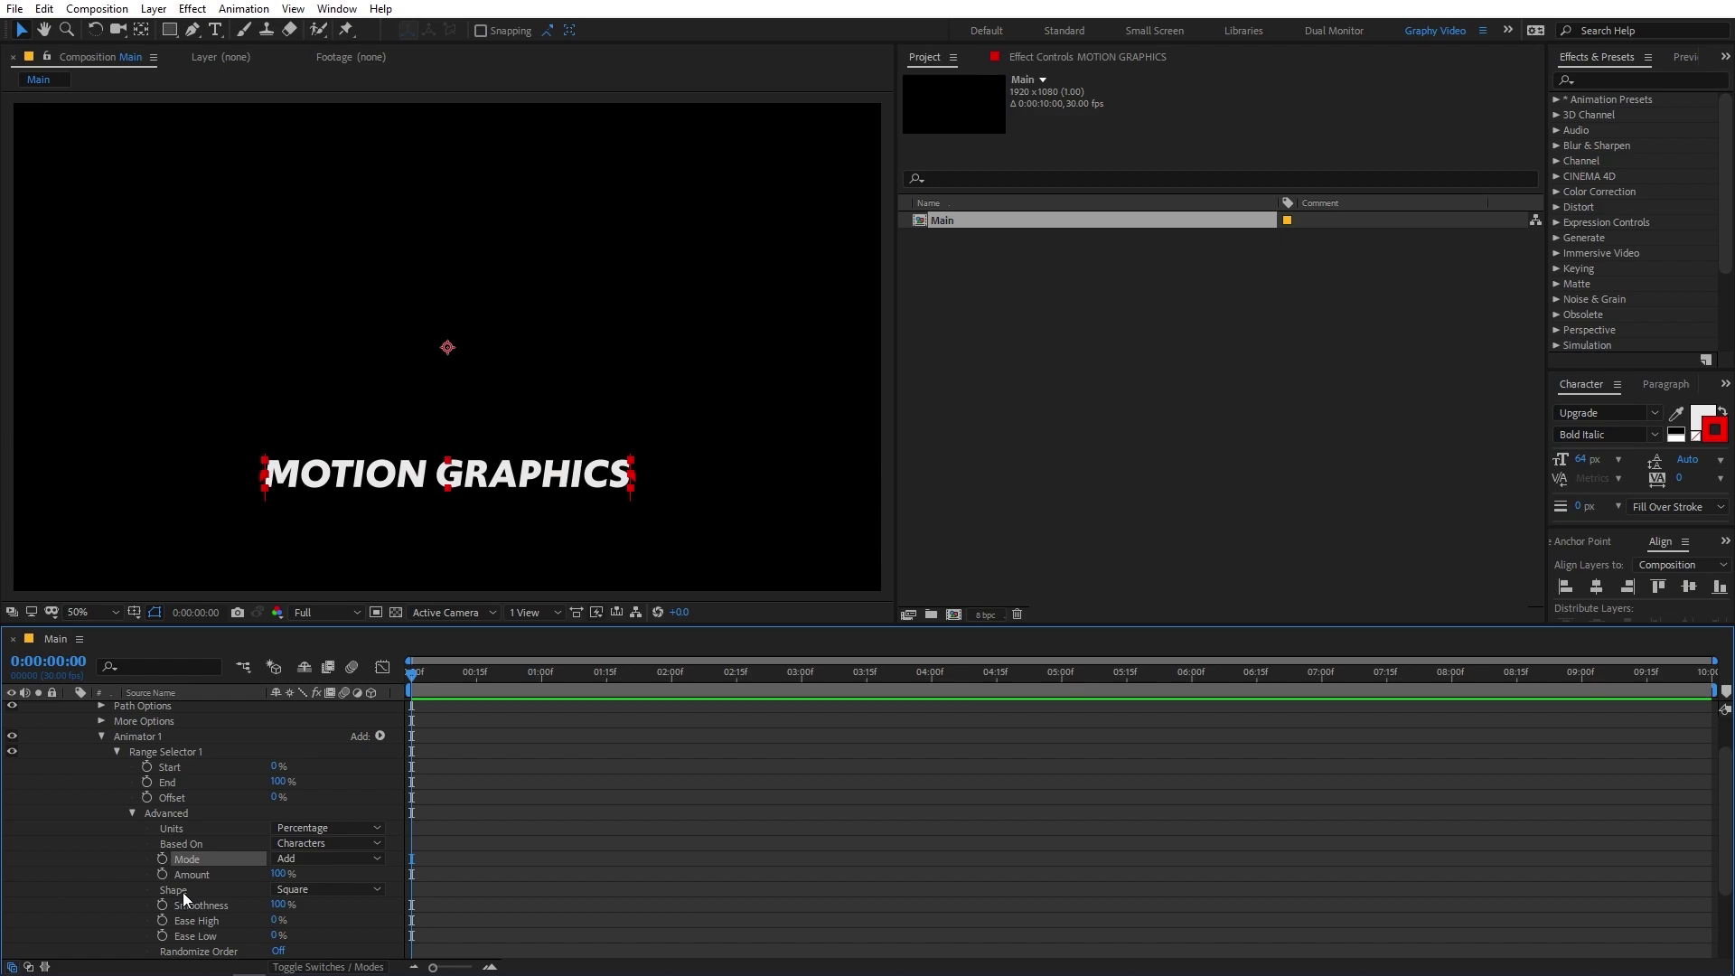
Set the range selector's Shape to Ramp Up and test varying its Start value.
left_click(313, 892)
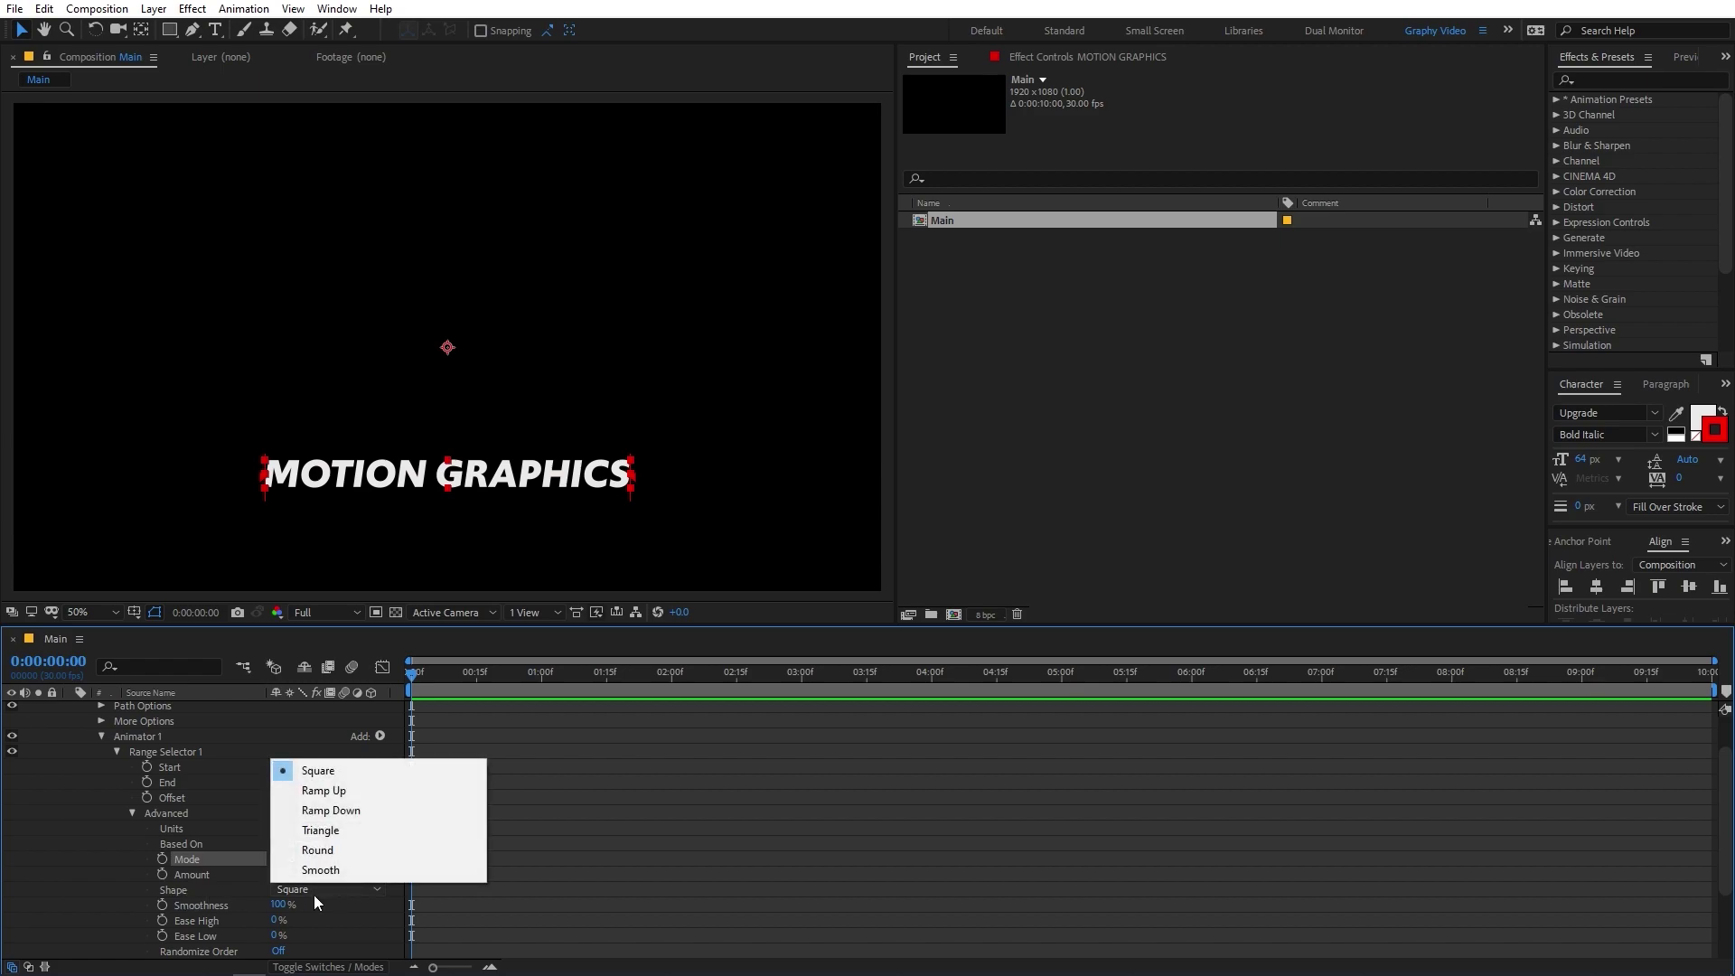
left_click(349, 791)
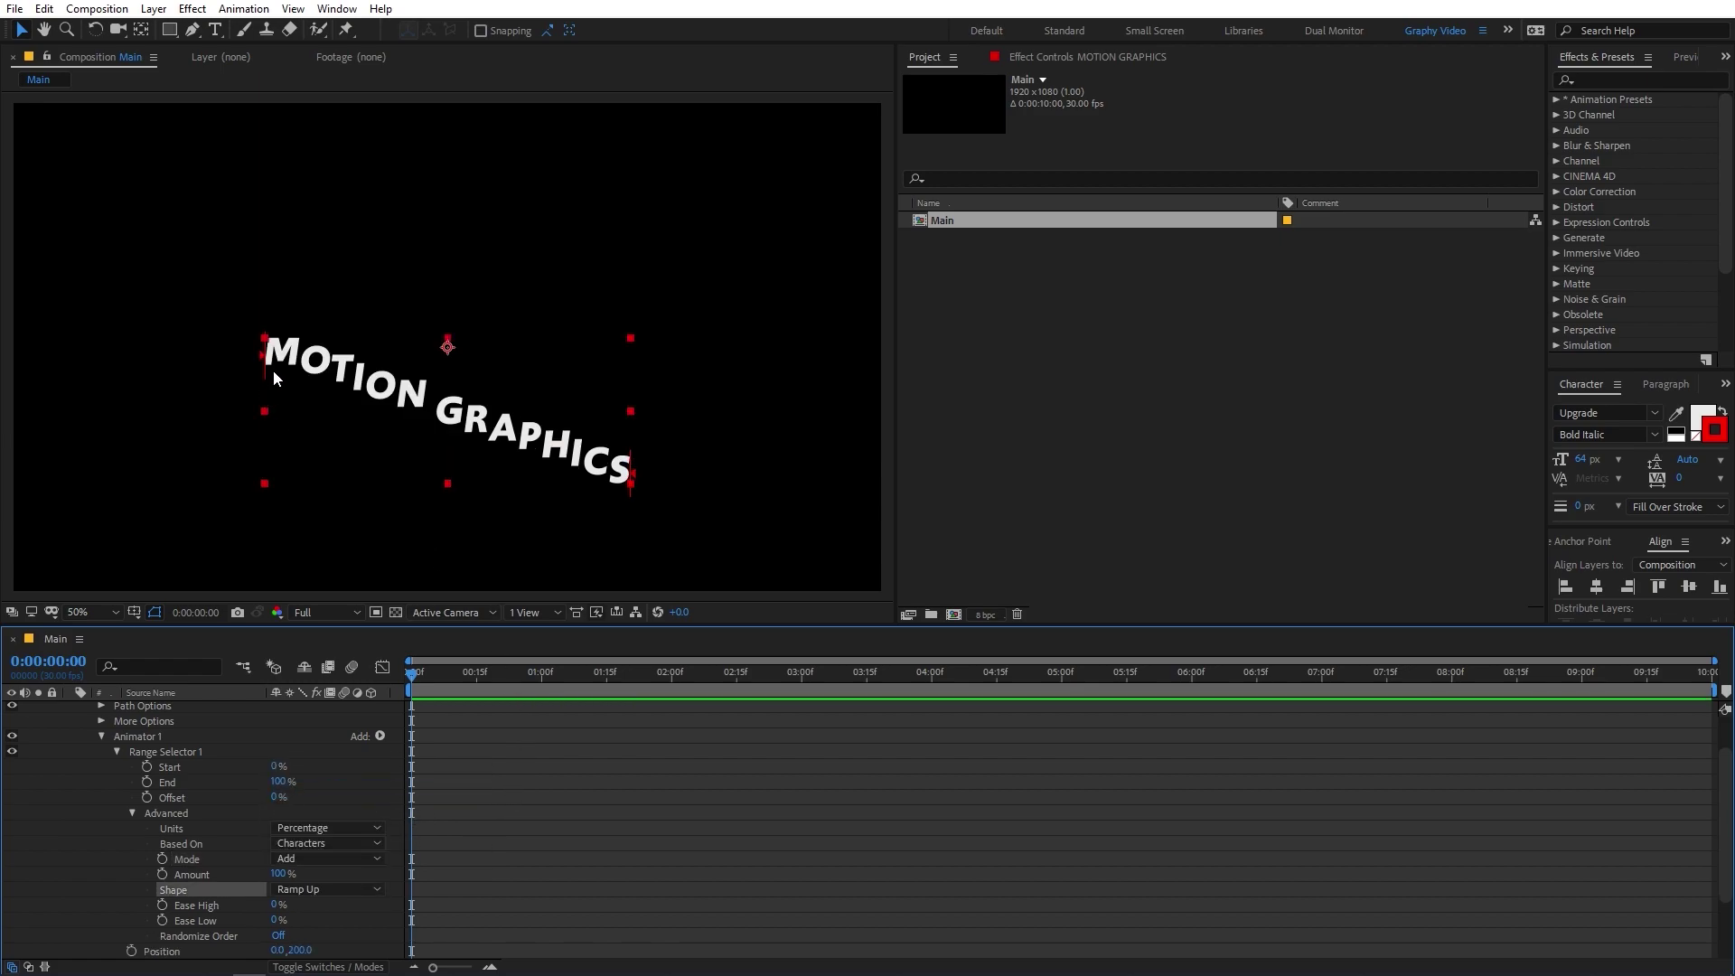
scroll(450, 752, "up", 3)
mouse_move(275, 812)
left_mouse_down()
mouse_move(366, 812)
mouse_move(249, 812)
left_mouse_up()
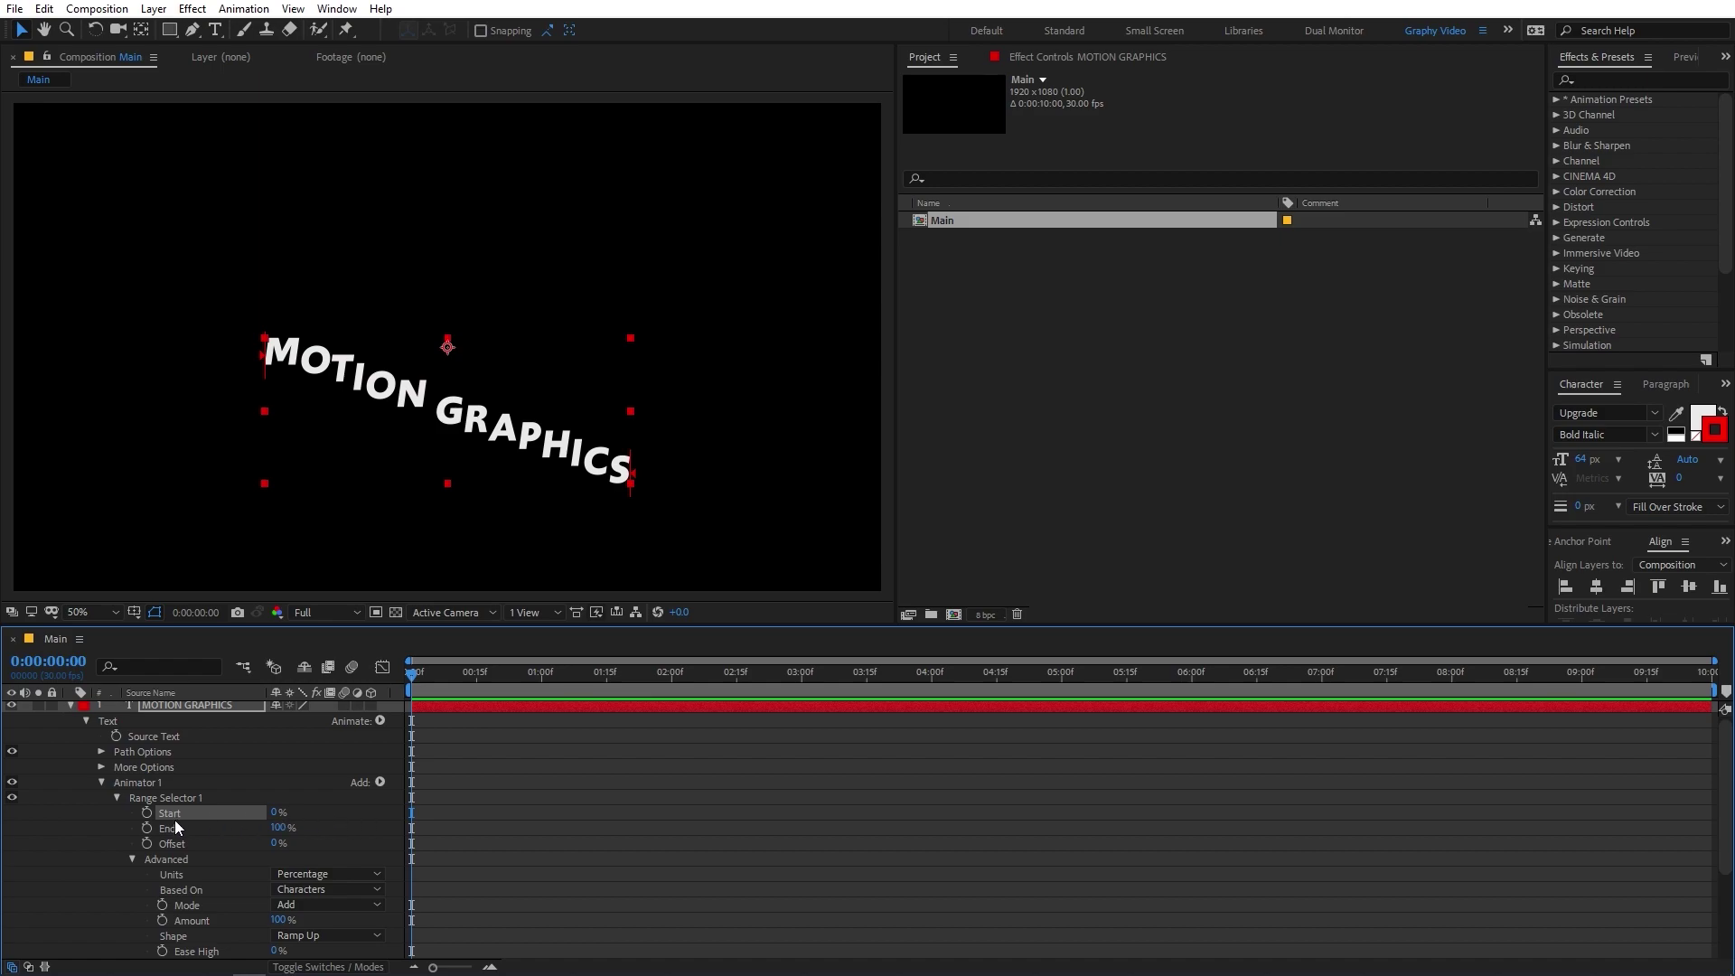
Keyframe the range selector's Offset from -100% at 0 seconds to 100% at 1 second, and preview the animation.
left_click(177, 846)
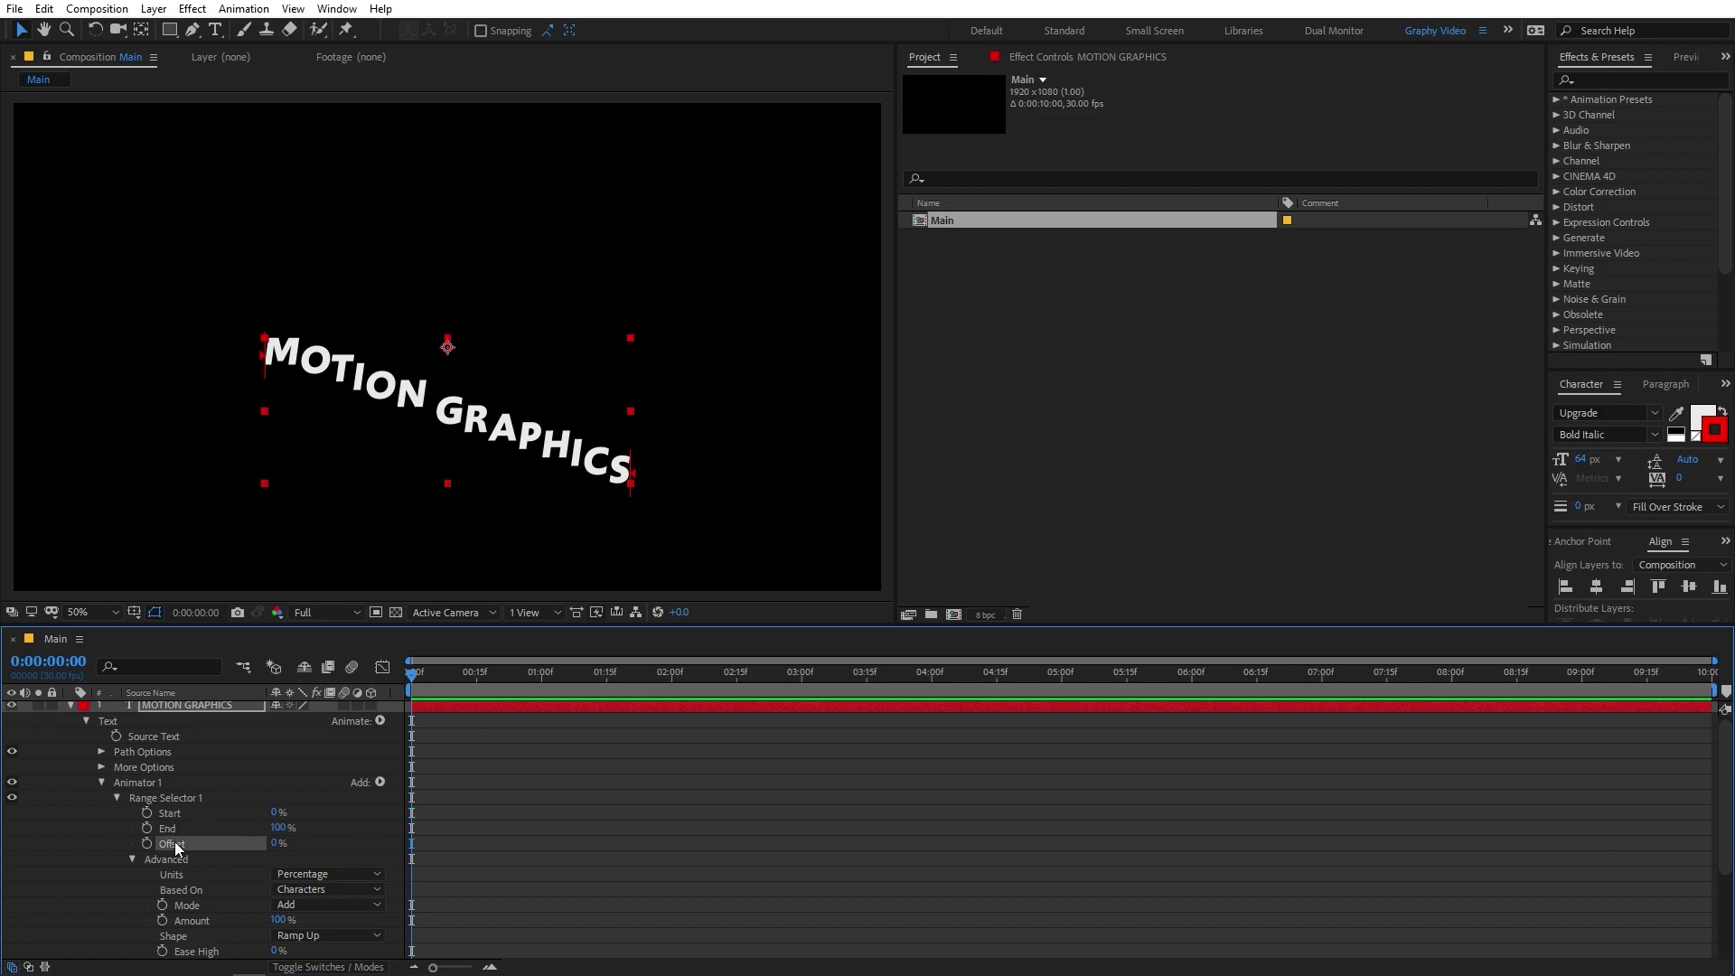
left_click_drag(280, 846, 265, 834)
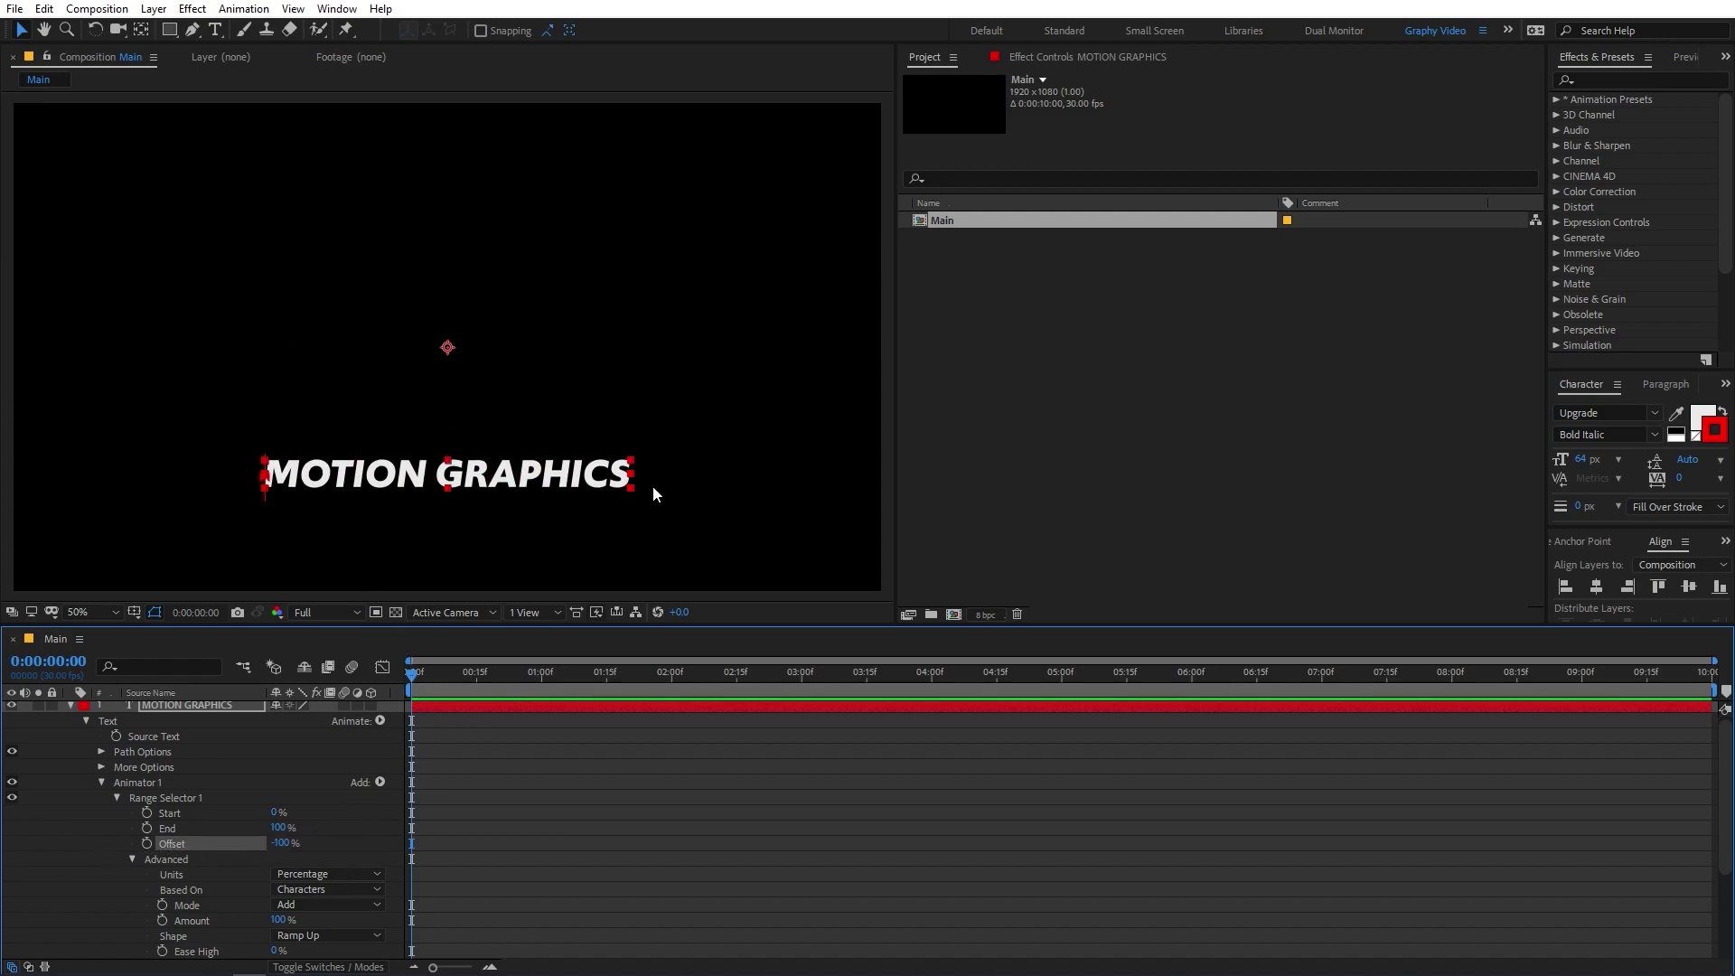
left_click_drag(458, 667, 543, 691)
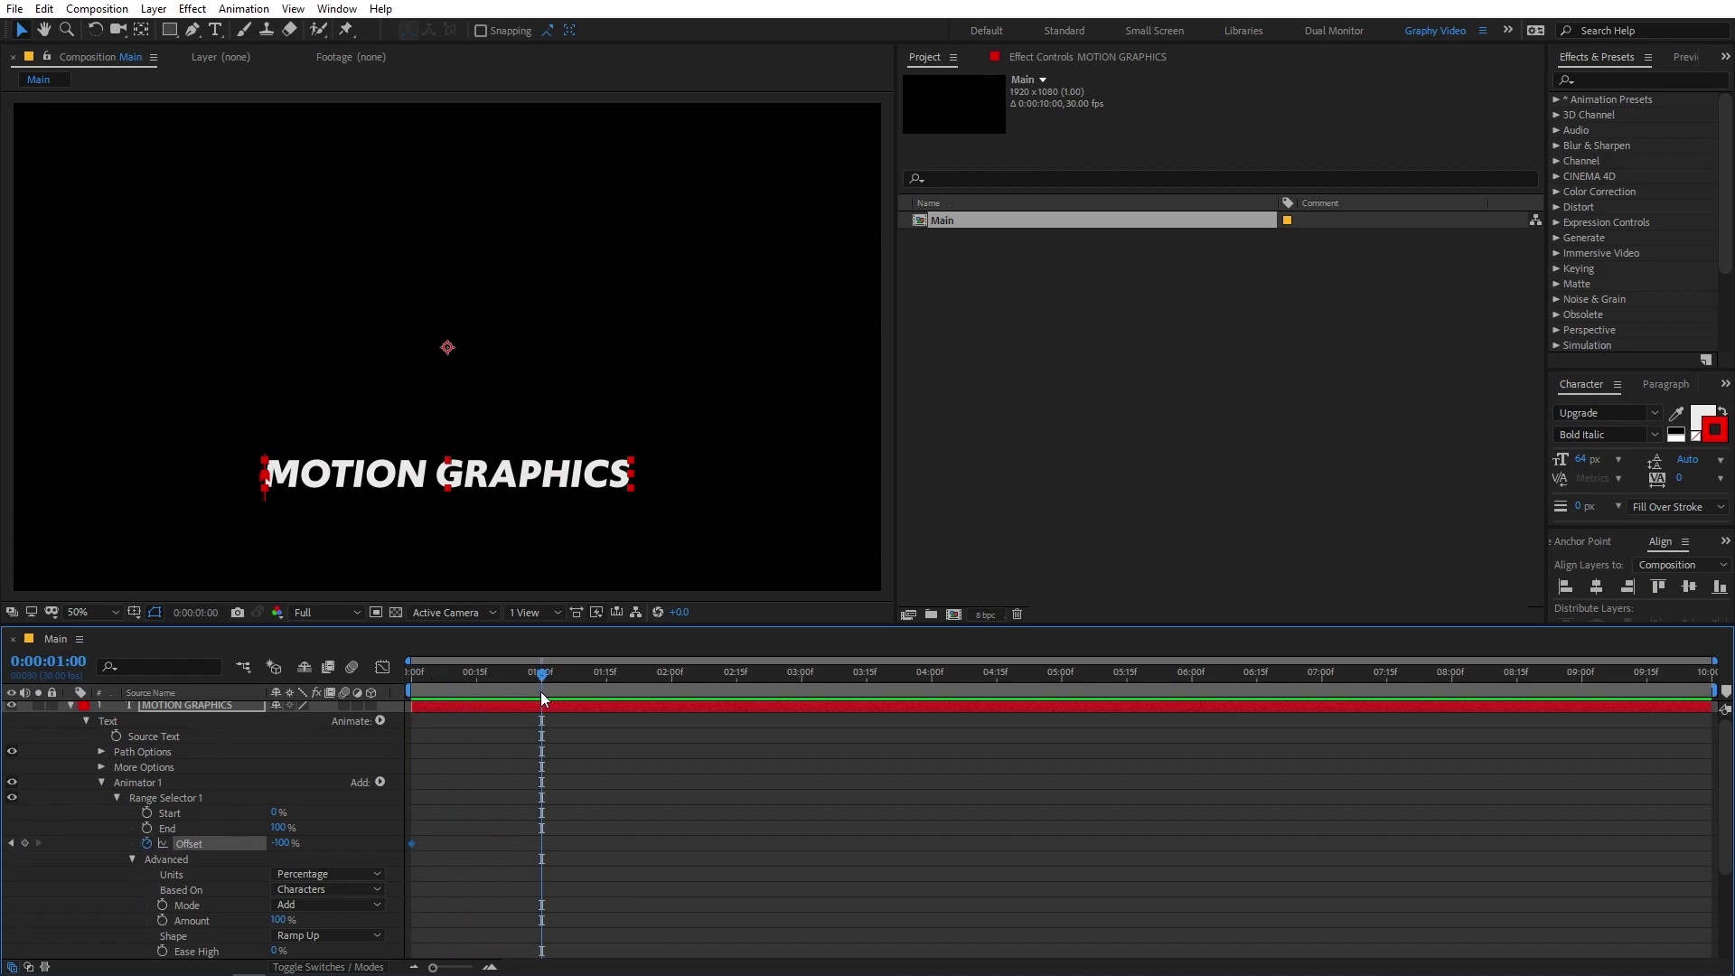
left_click_drag(283, 854, 491, 849)
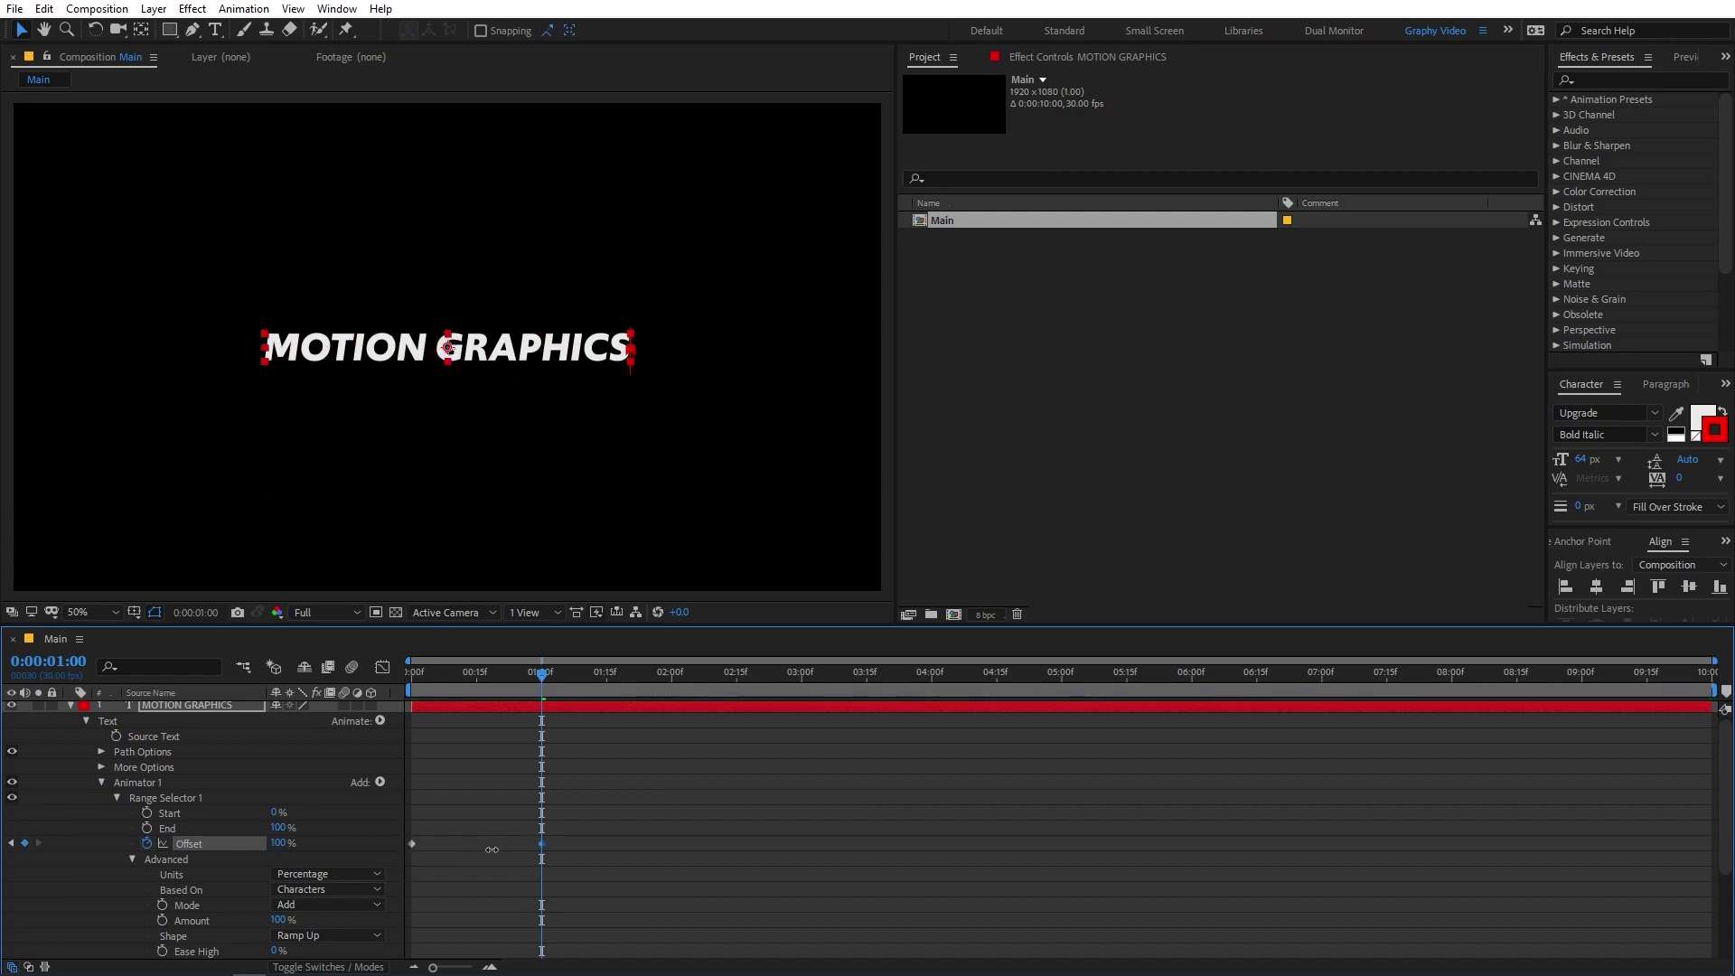
key("Home")
key("space")
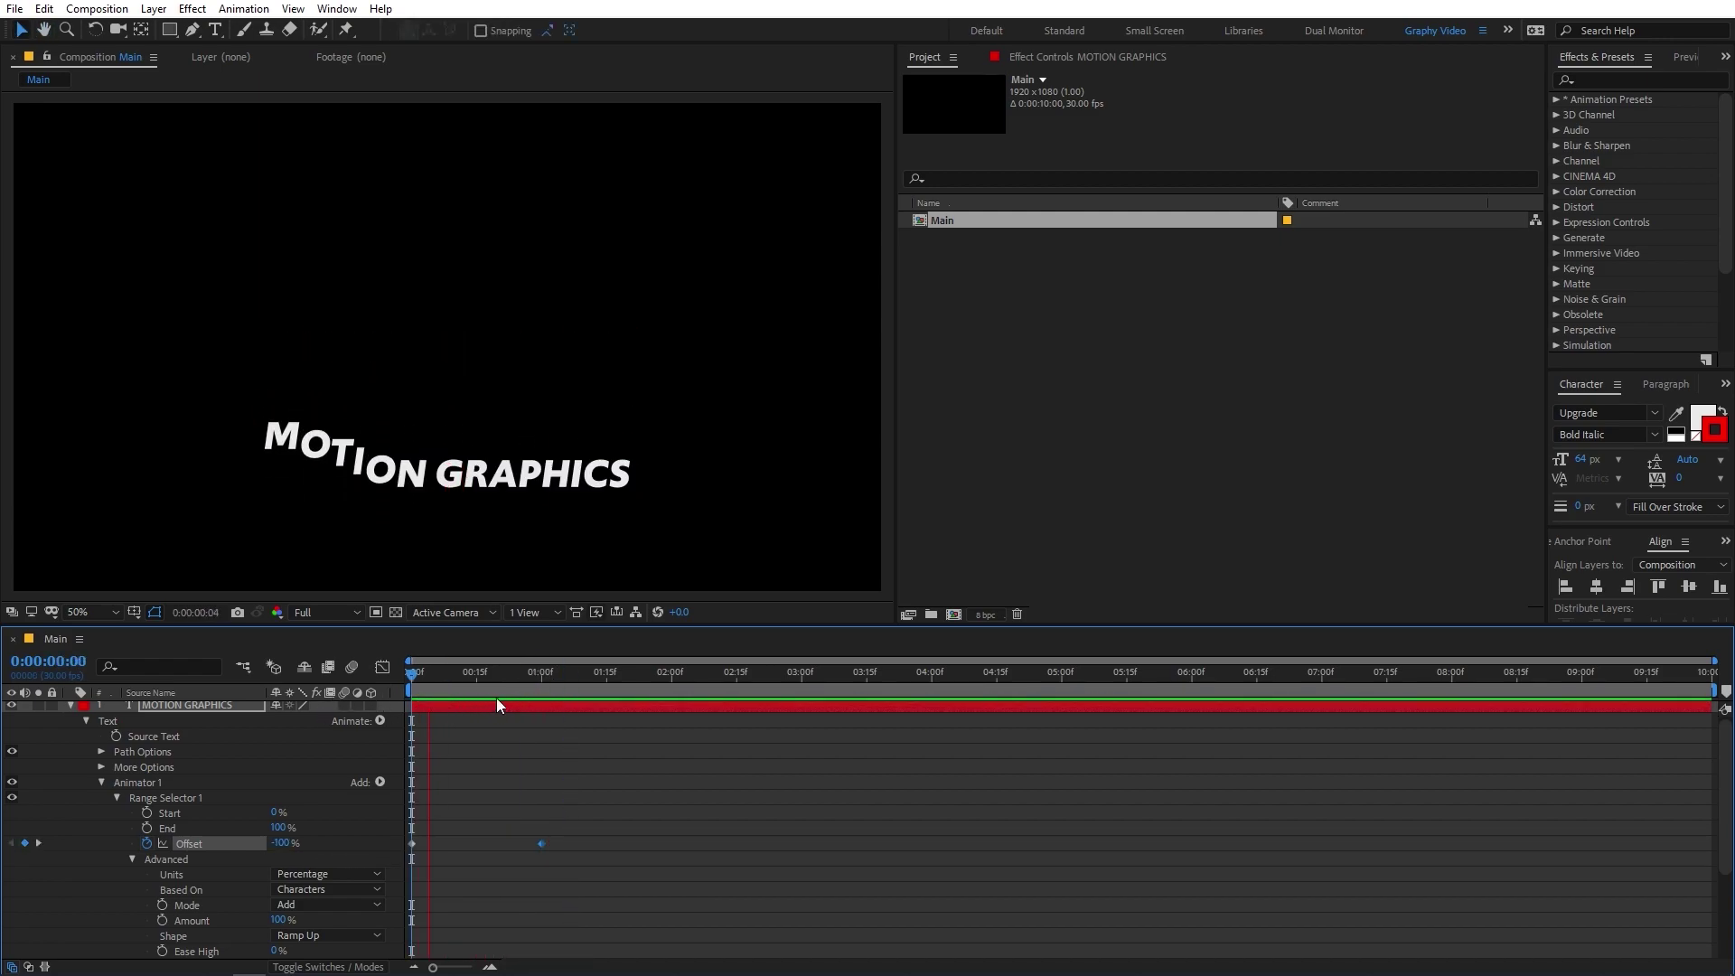
Trim the work area's end to 0:00:01:06 and replay the title animation within it.
left_click(566, 680)
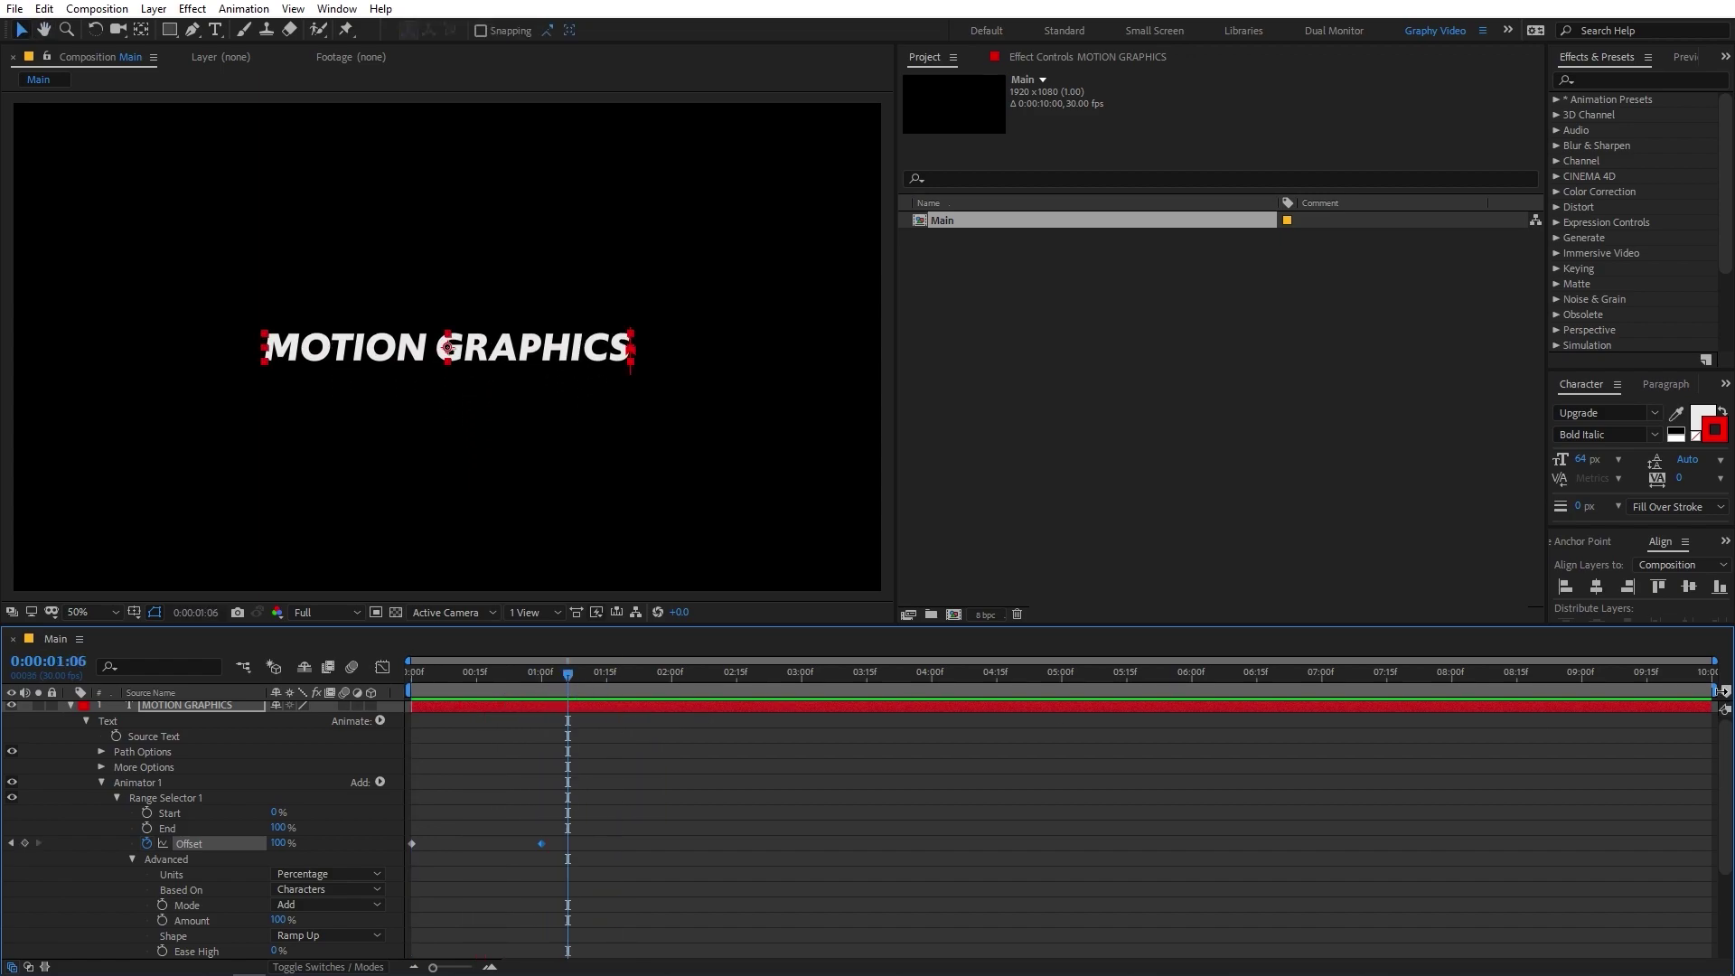
left_click_drag(1716, 692, 1462, 692)
key("n")
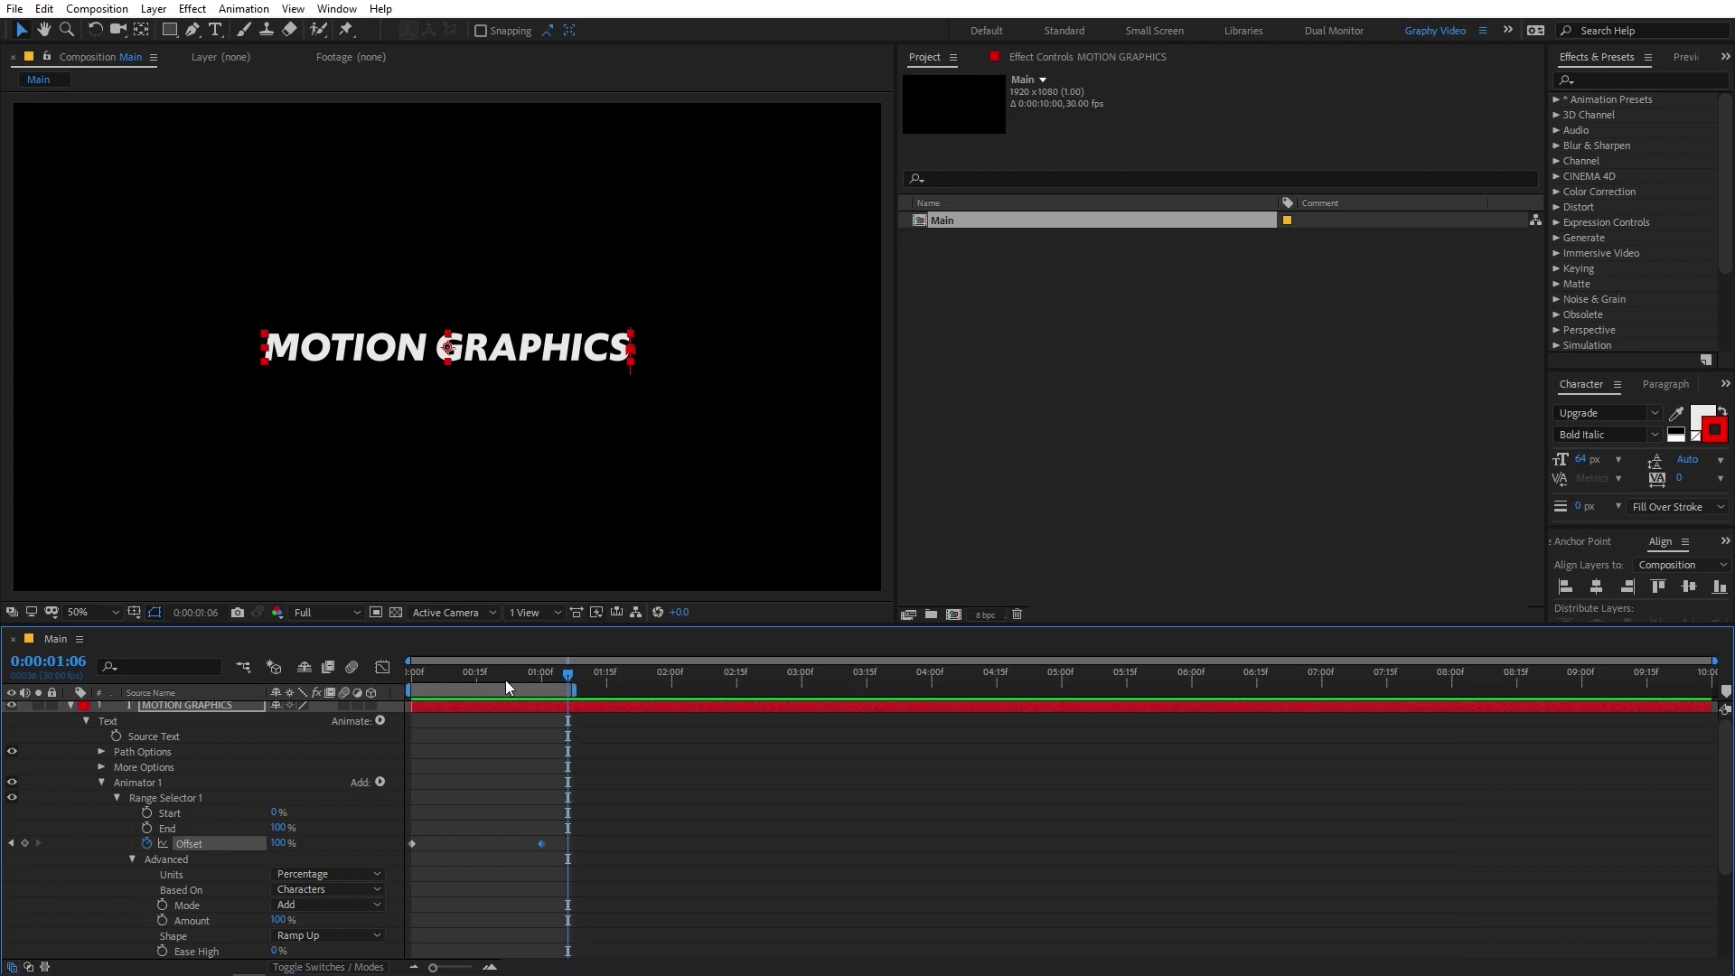
key("space")
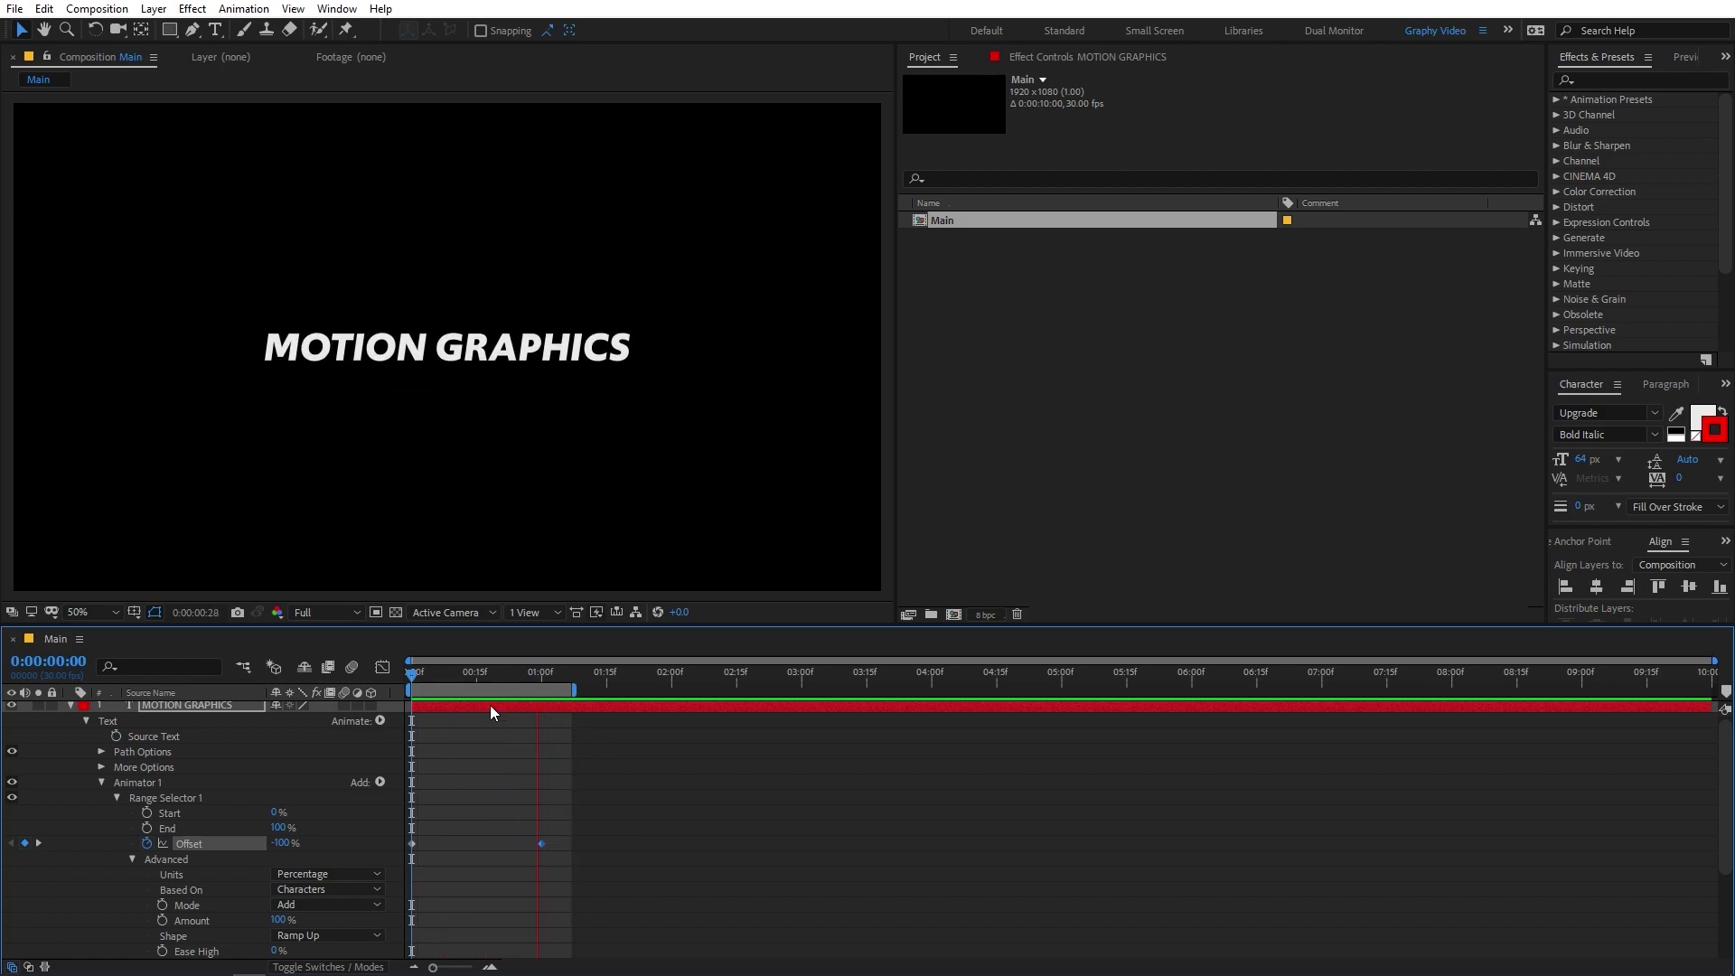
key("space")
key("Home")
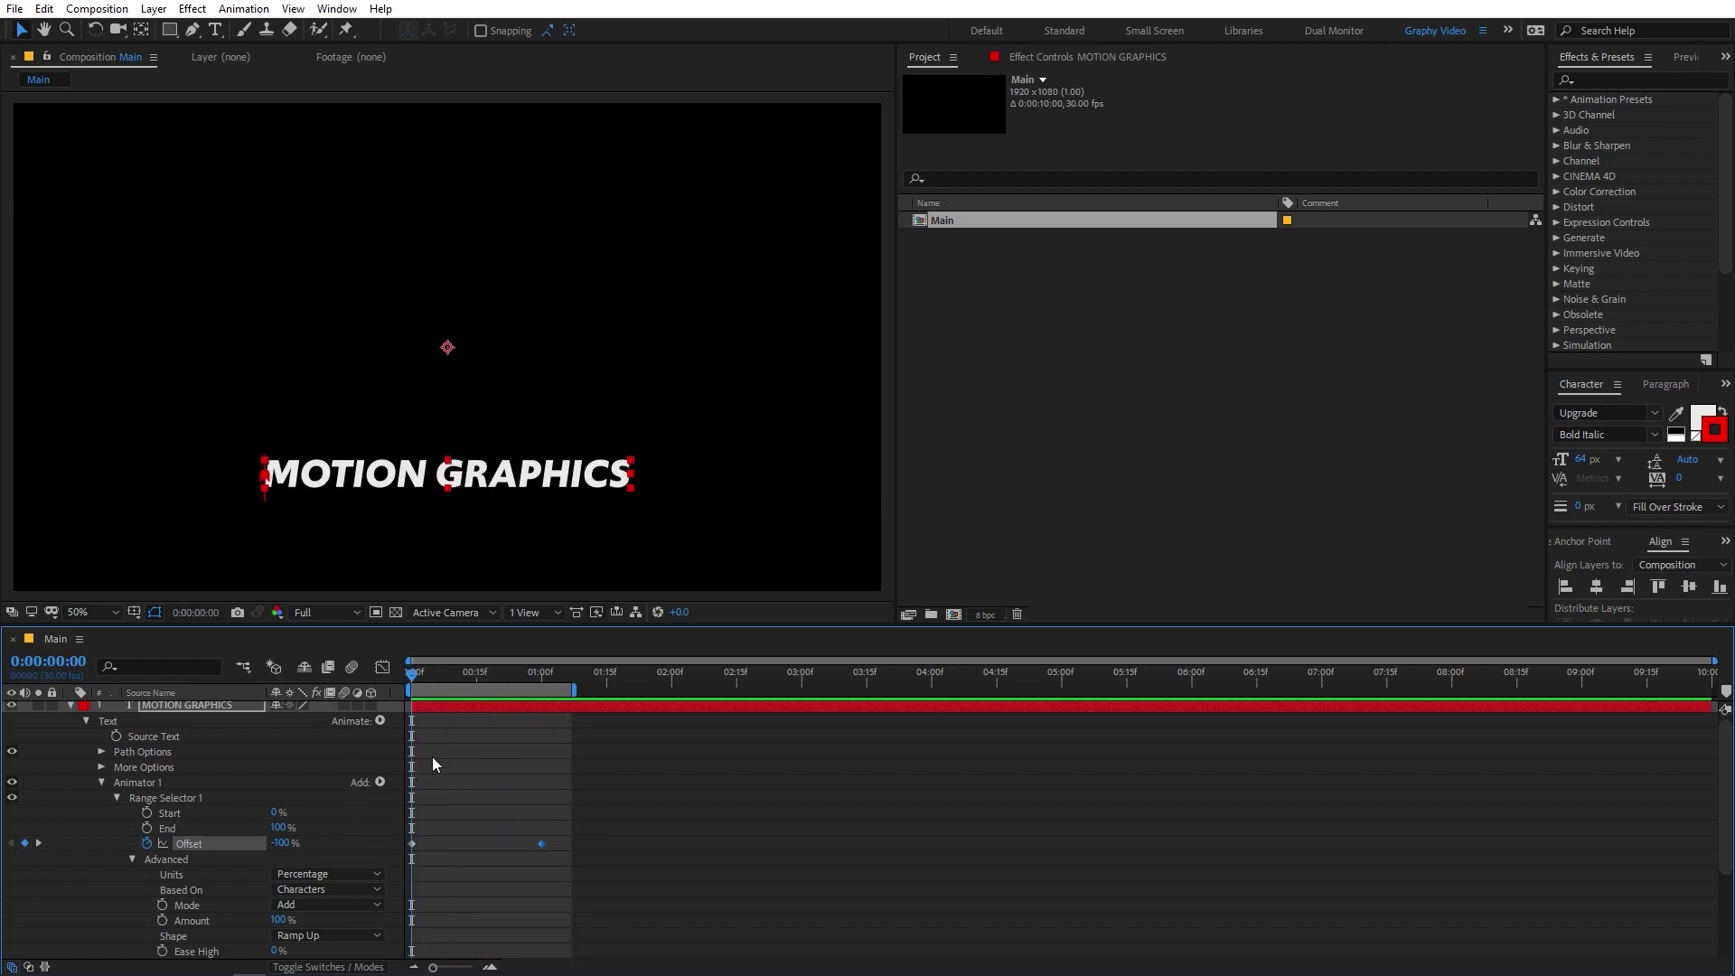
key("space")
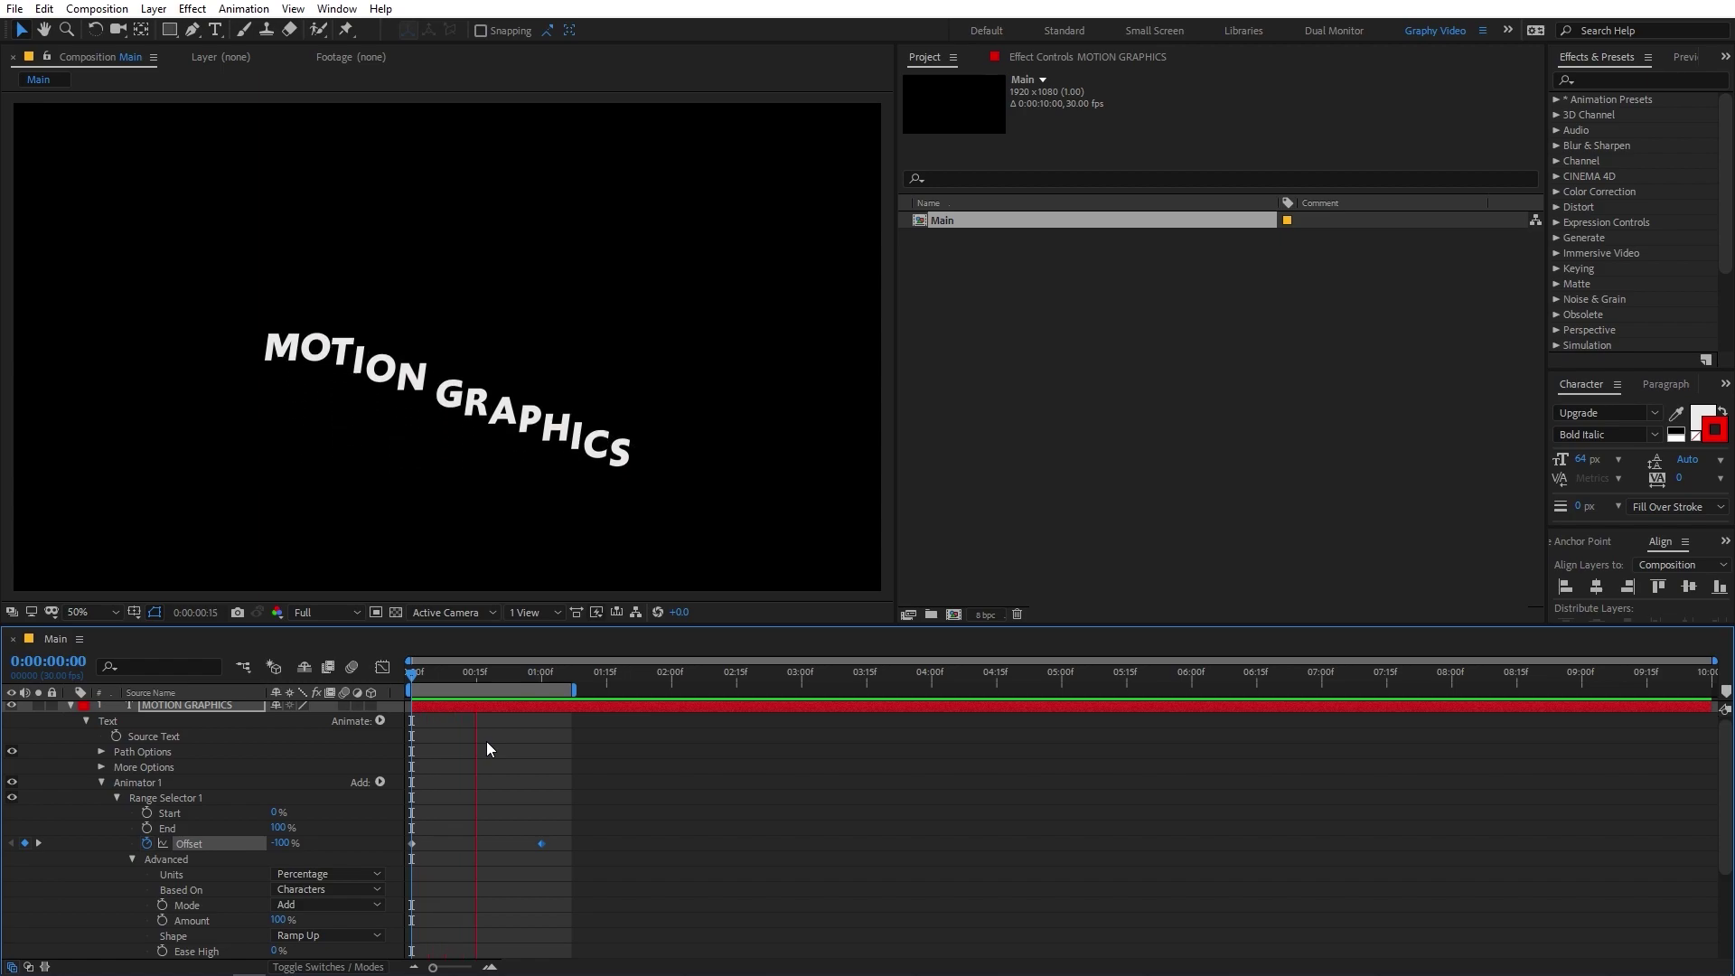
key("space")
Try the range selector's Ease High at 100%, preview the animation, and reset Ease High to 0%.
scroll(465, 799, "down", 3)
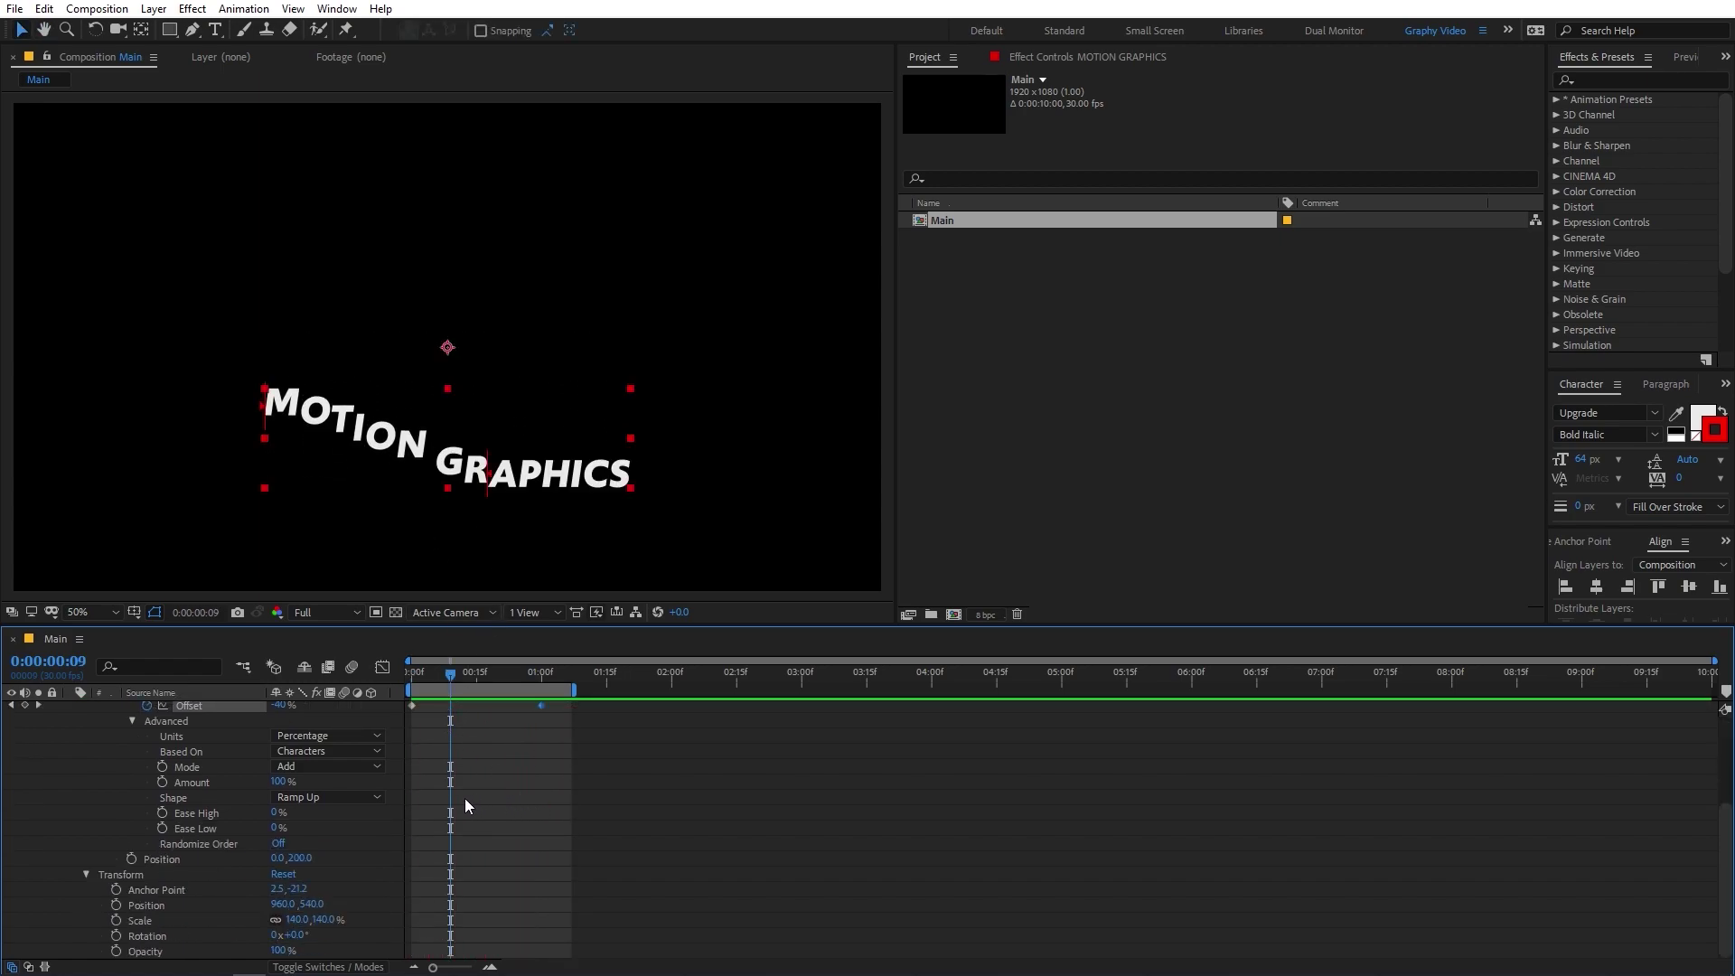
scroll(464, 799, "up", 1)
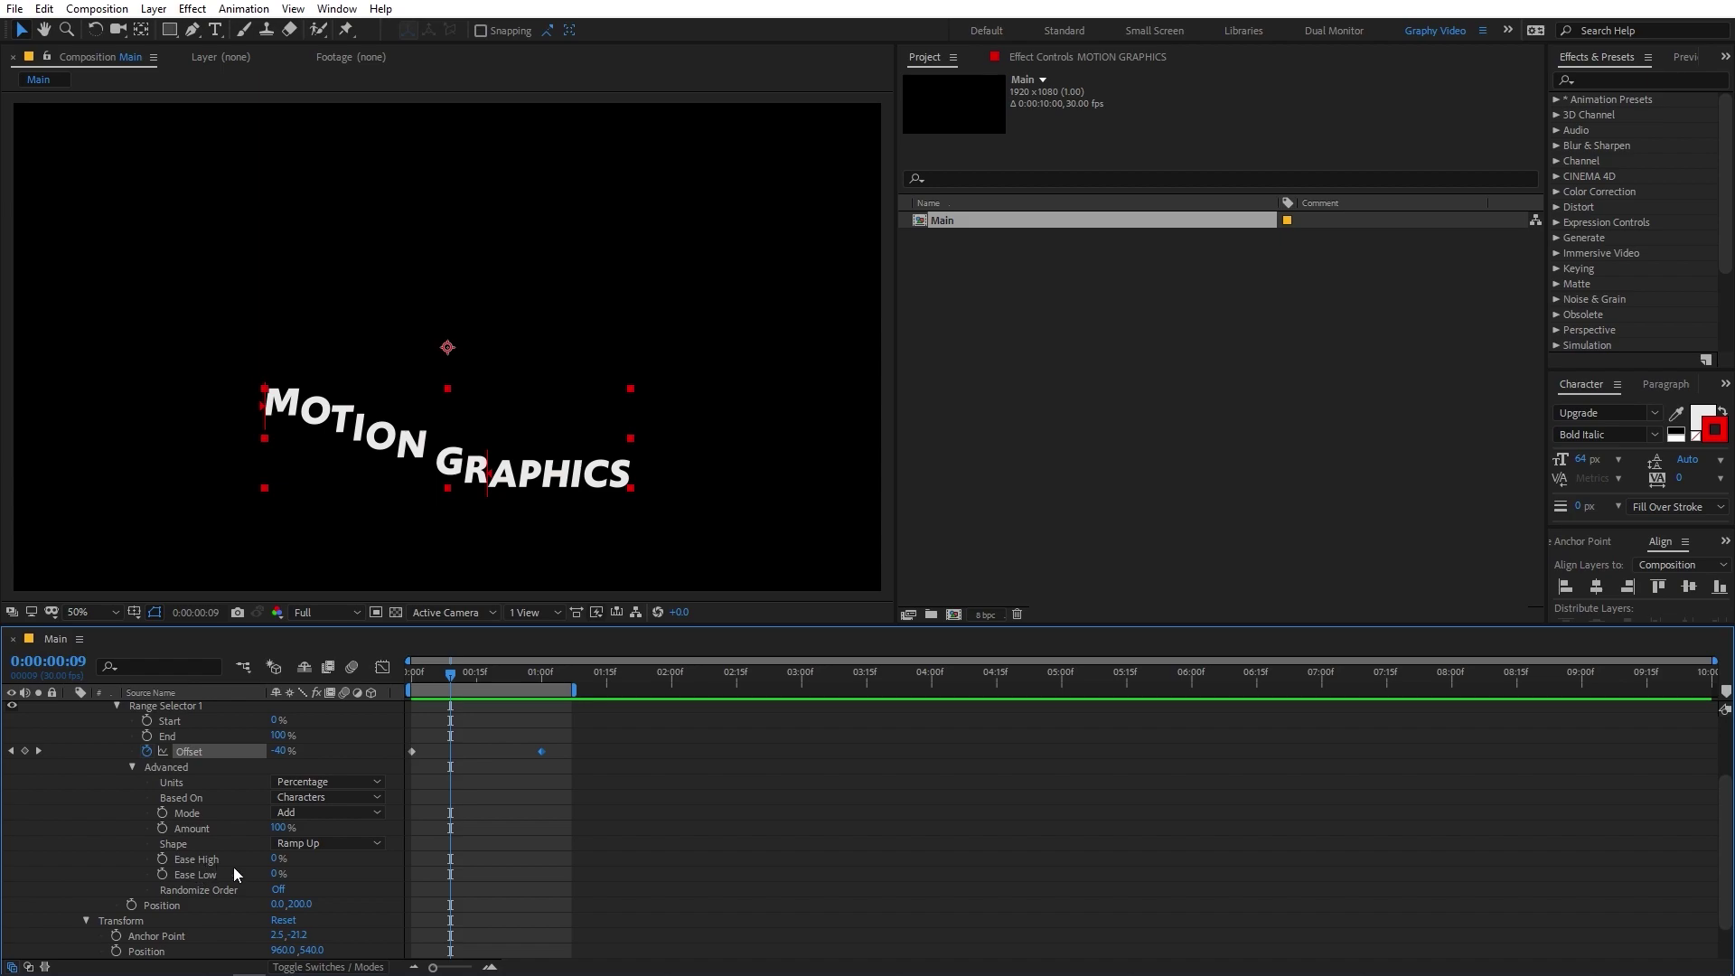
left_click_drag(281, 866, 412, 676)
key("space")
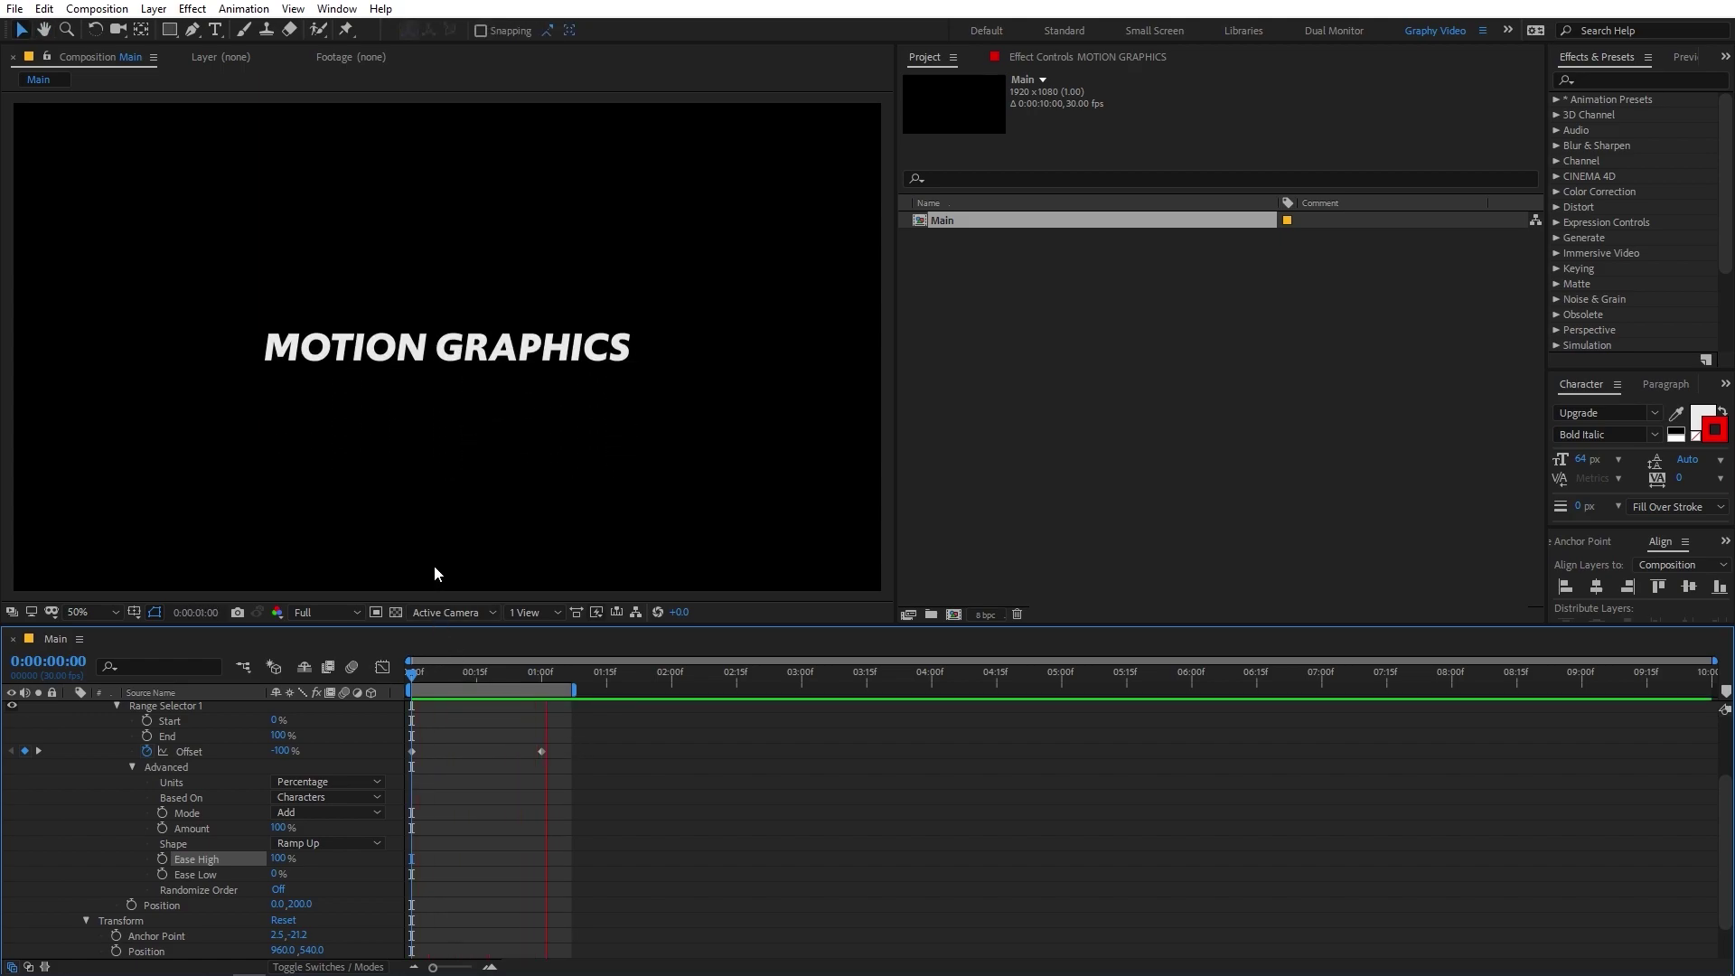
key("space")
key("space")
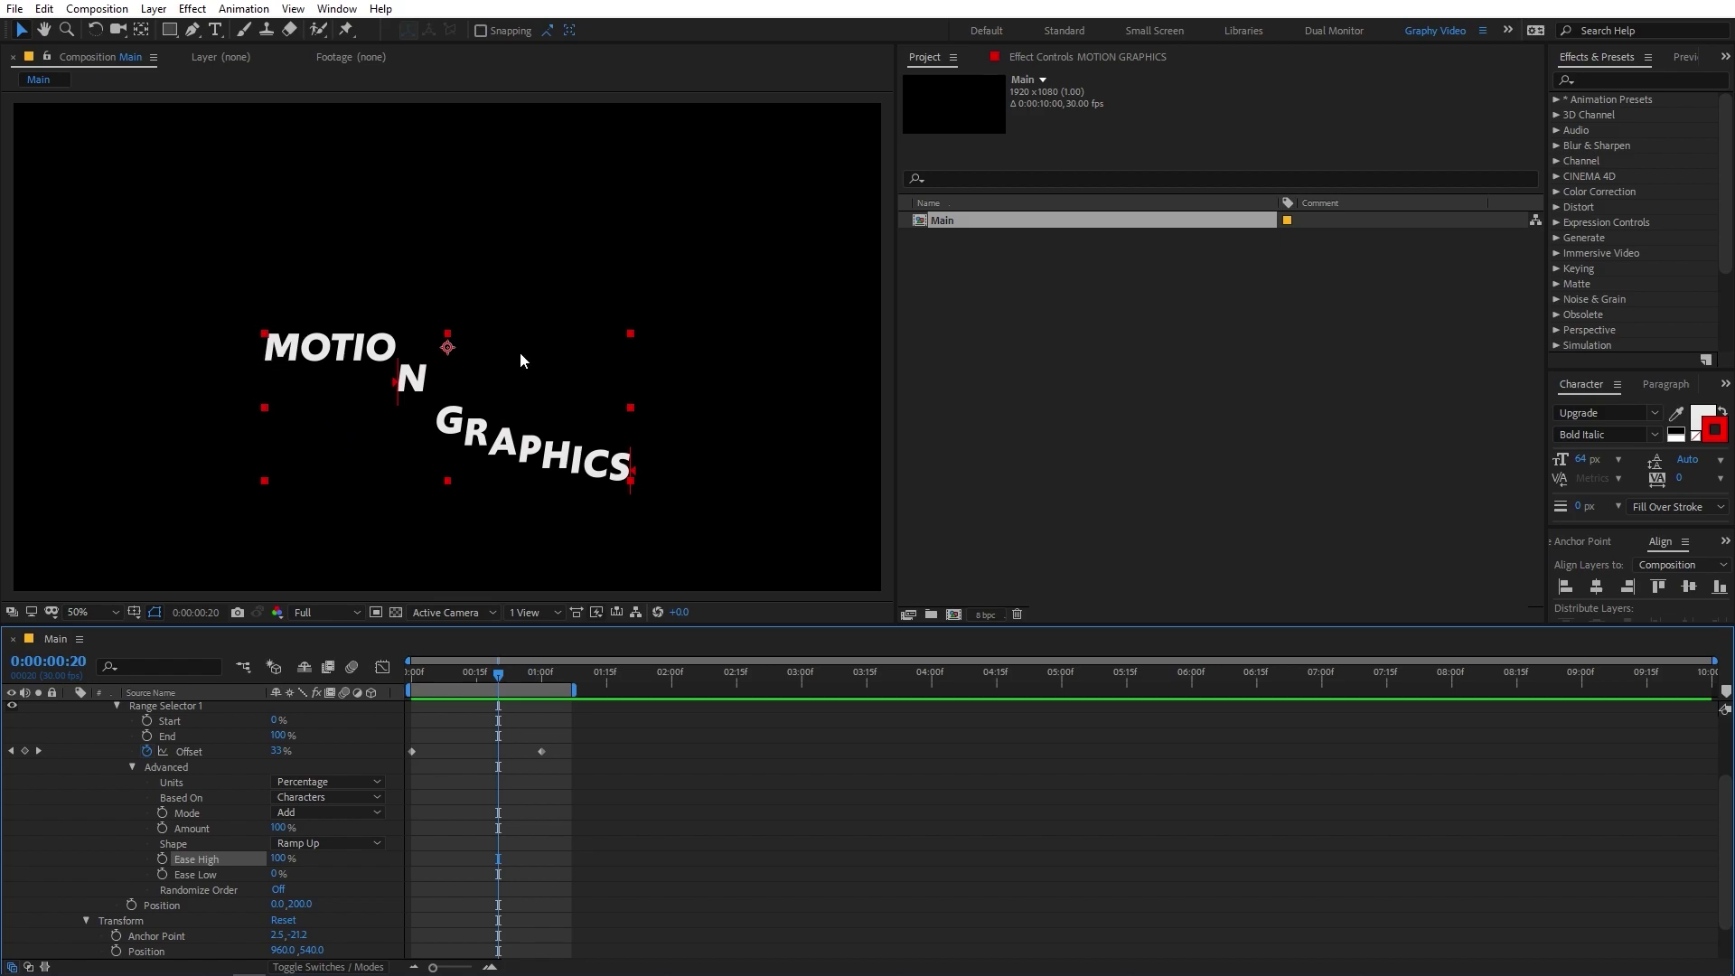
key("Home")
key("space")
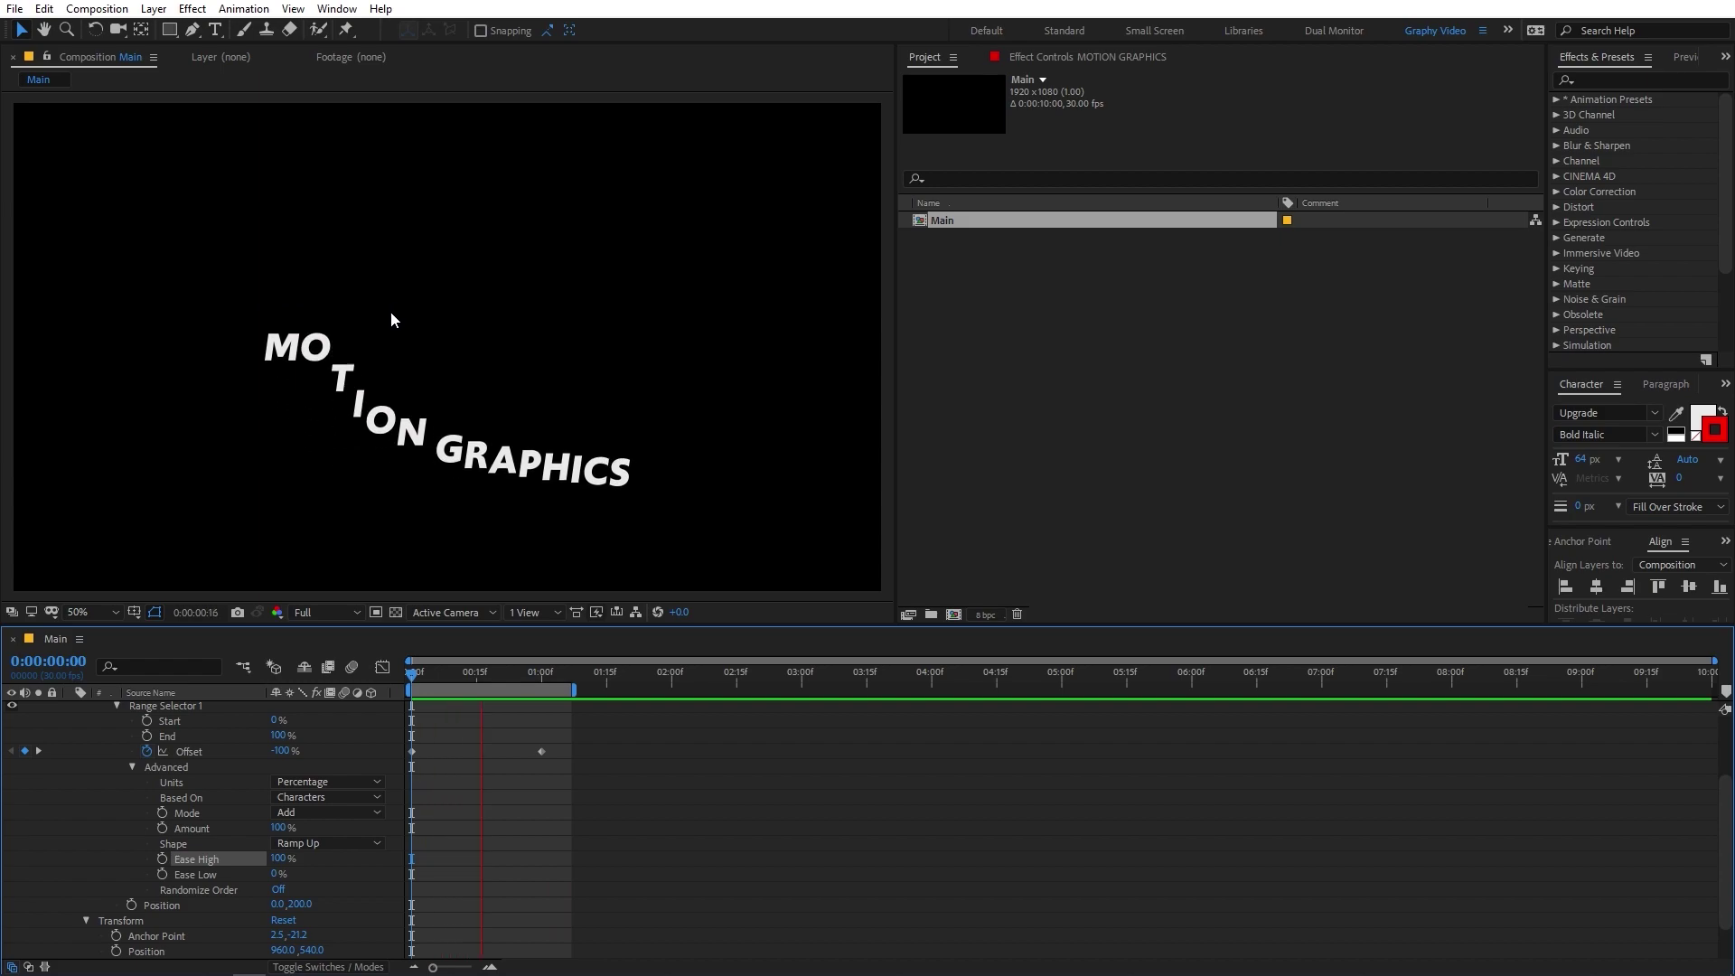
key("space")
left_click(288, 862)
type("0")
key("Return")
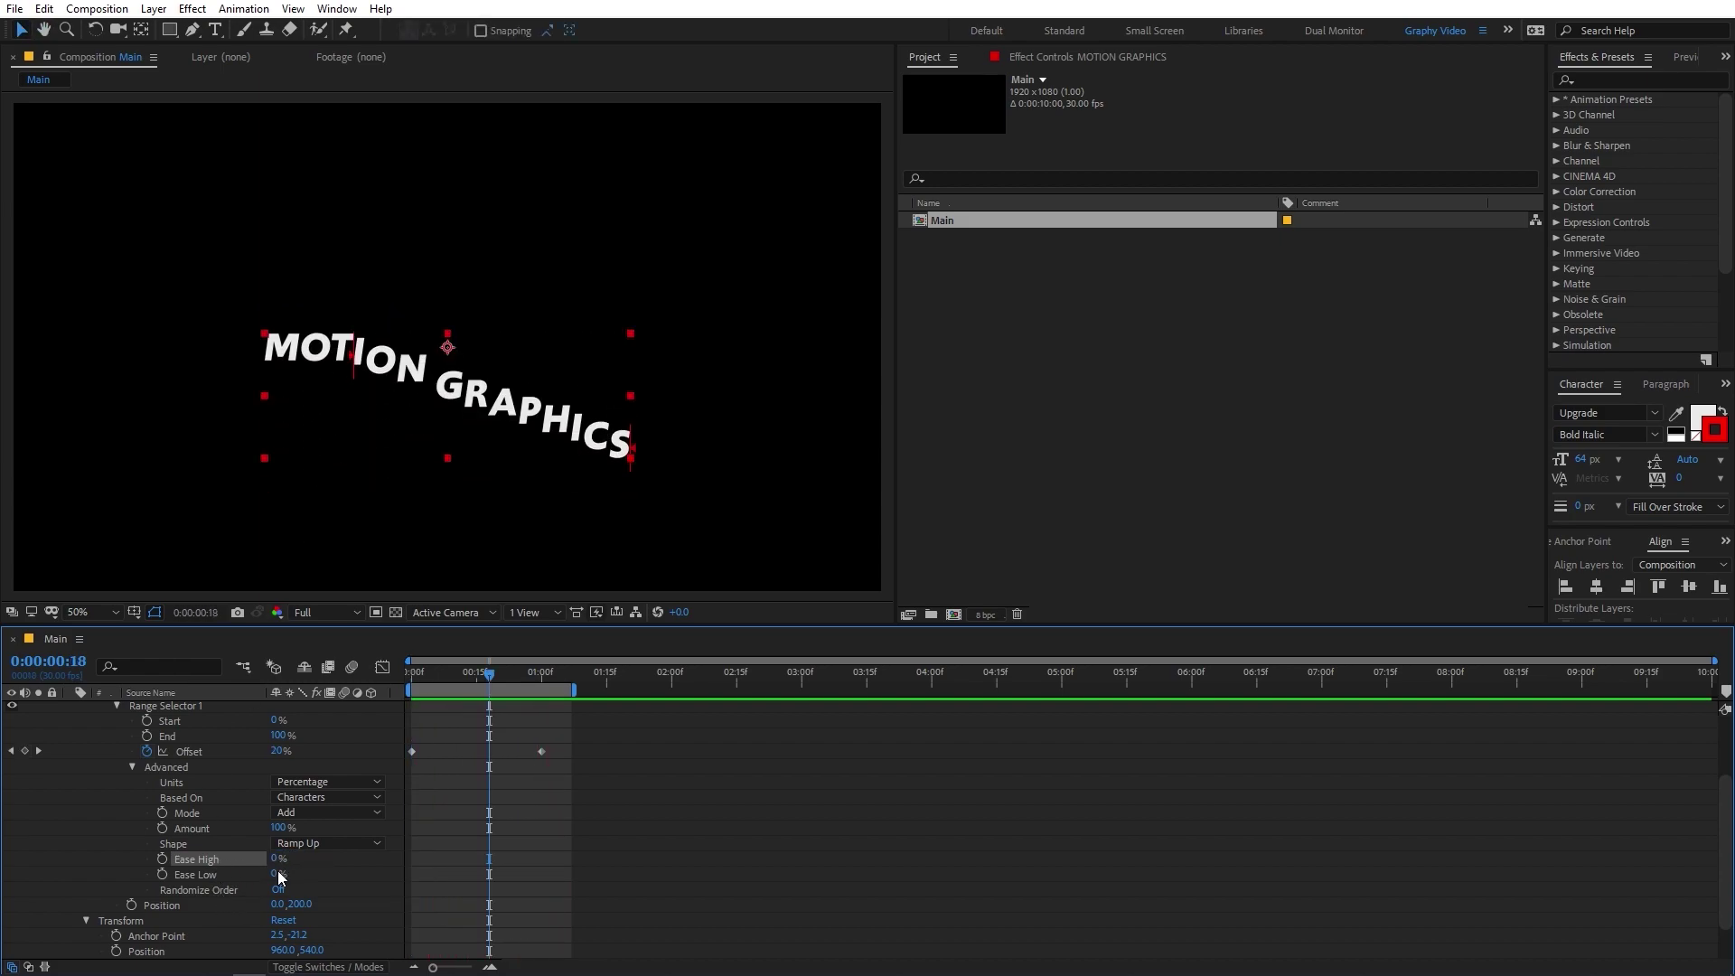
Set the range selector's Ease Low to 100% and preview the title animation.
type("100")
key("Return")
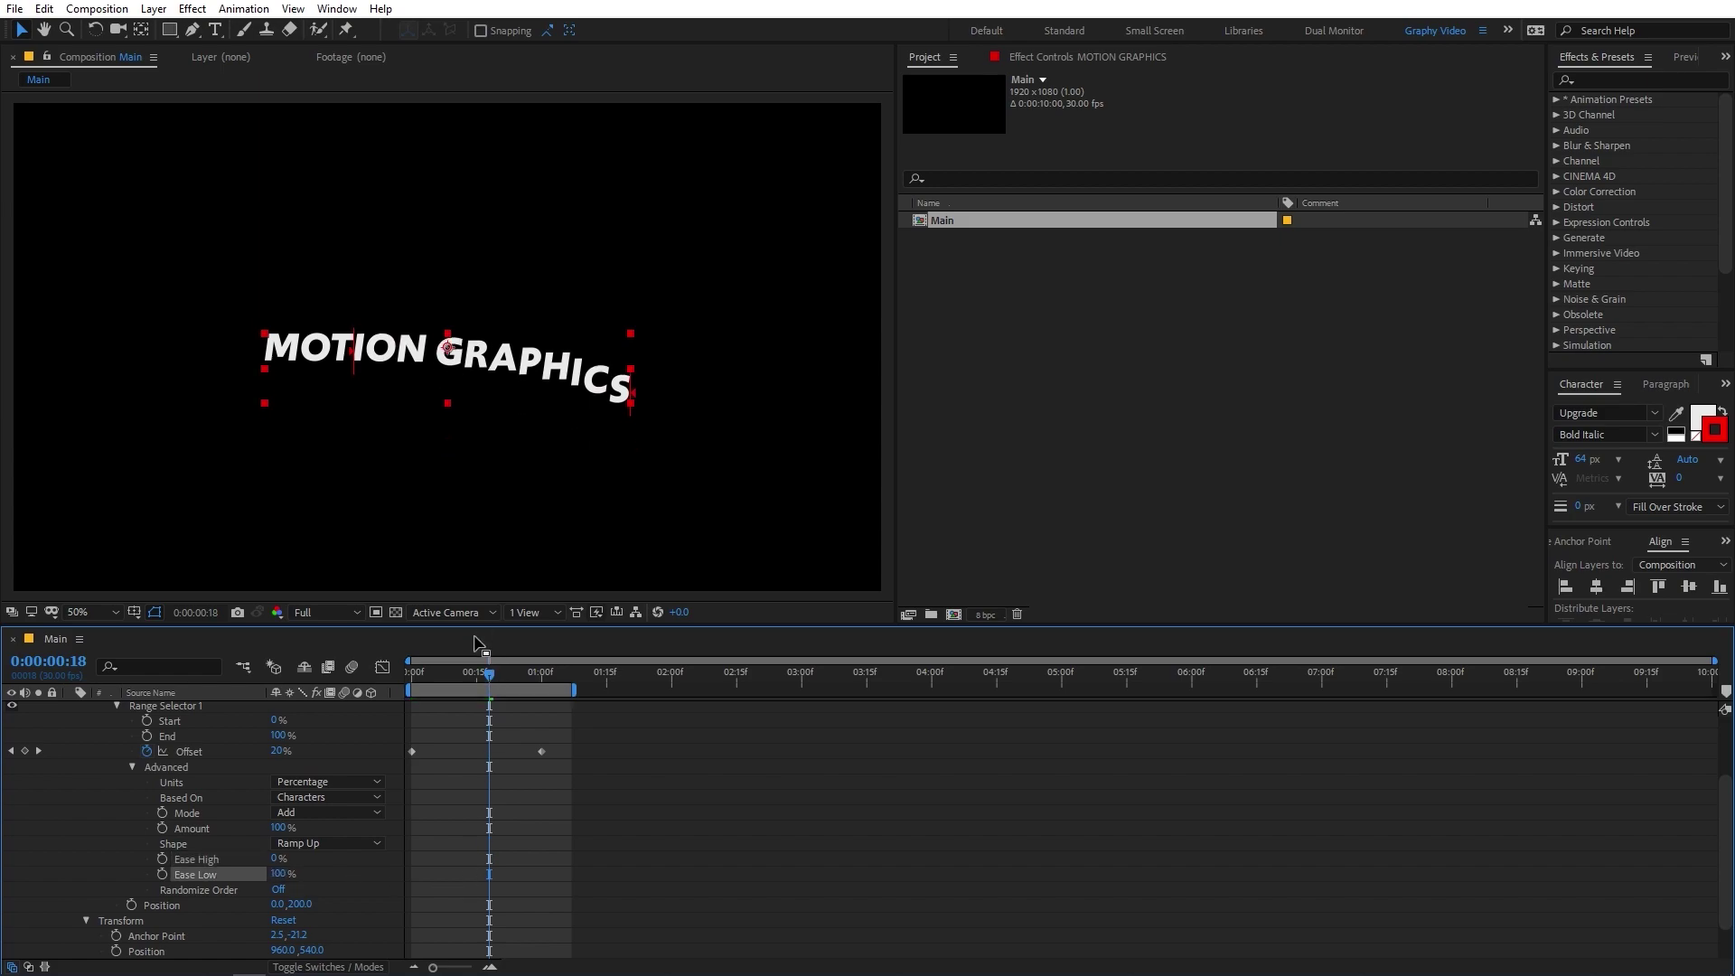
key("Home")
key("space")
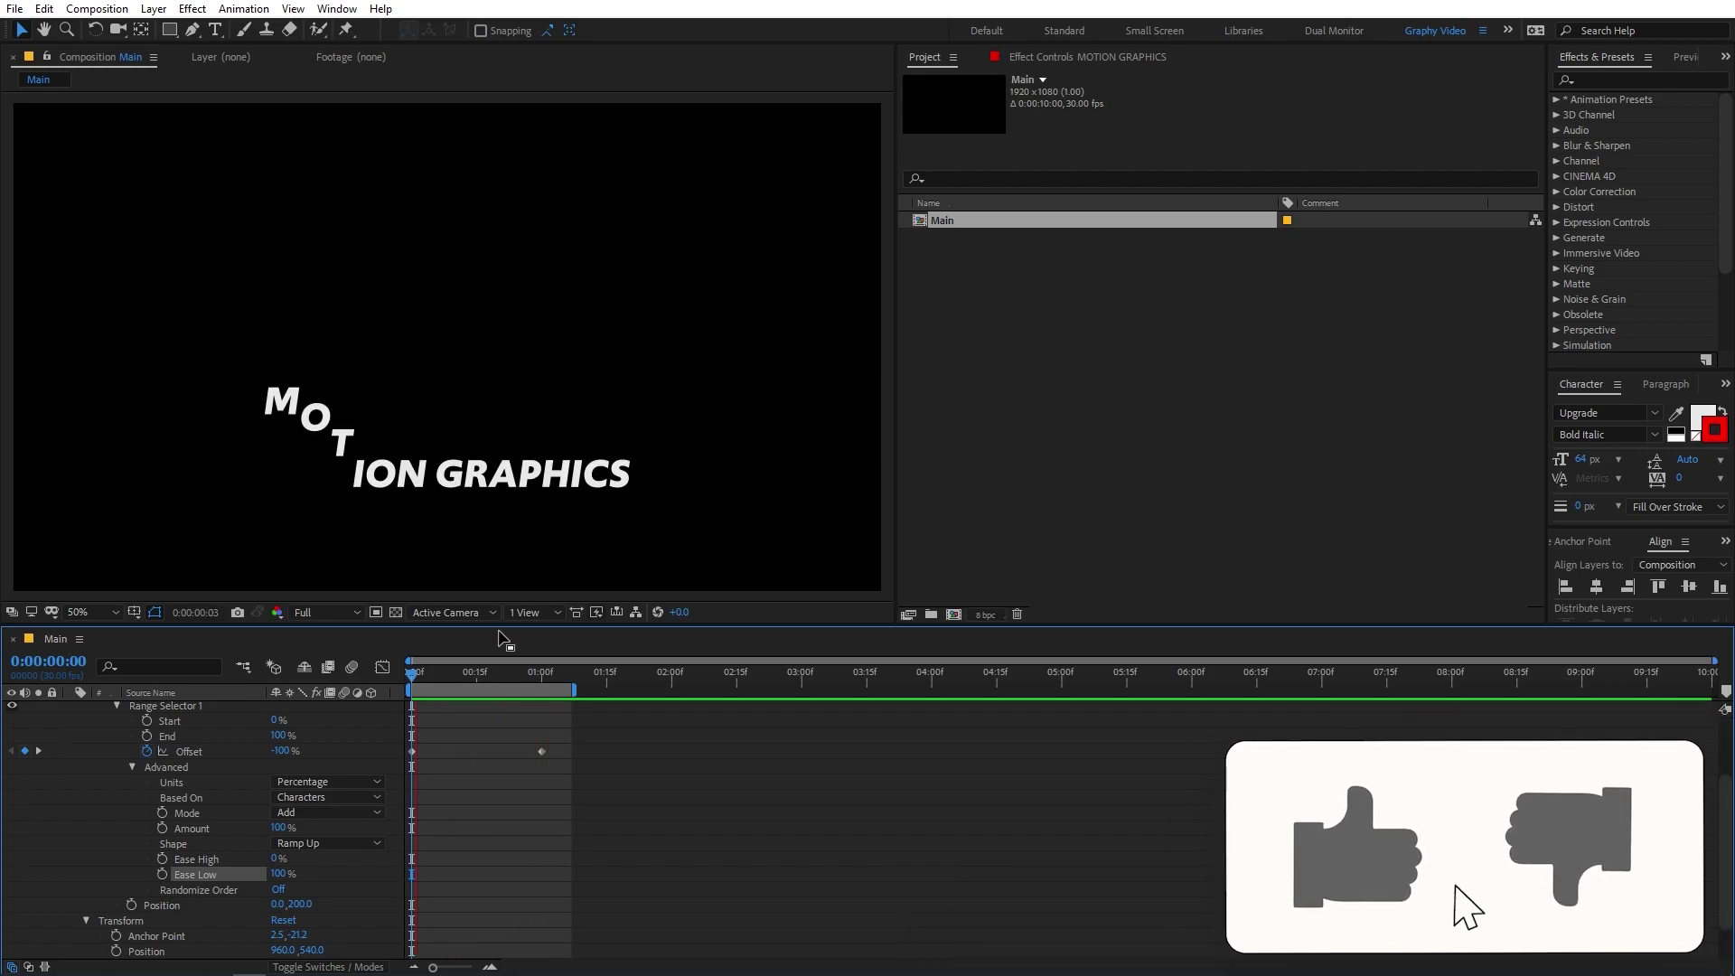
left_click(477, 679)
left_click_drag(478, 681, 351, 709)
key("space")
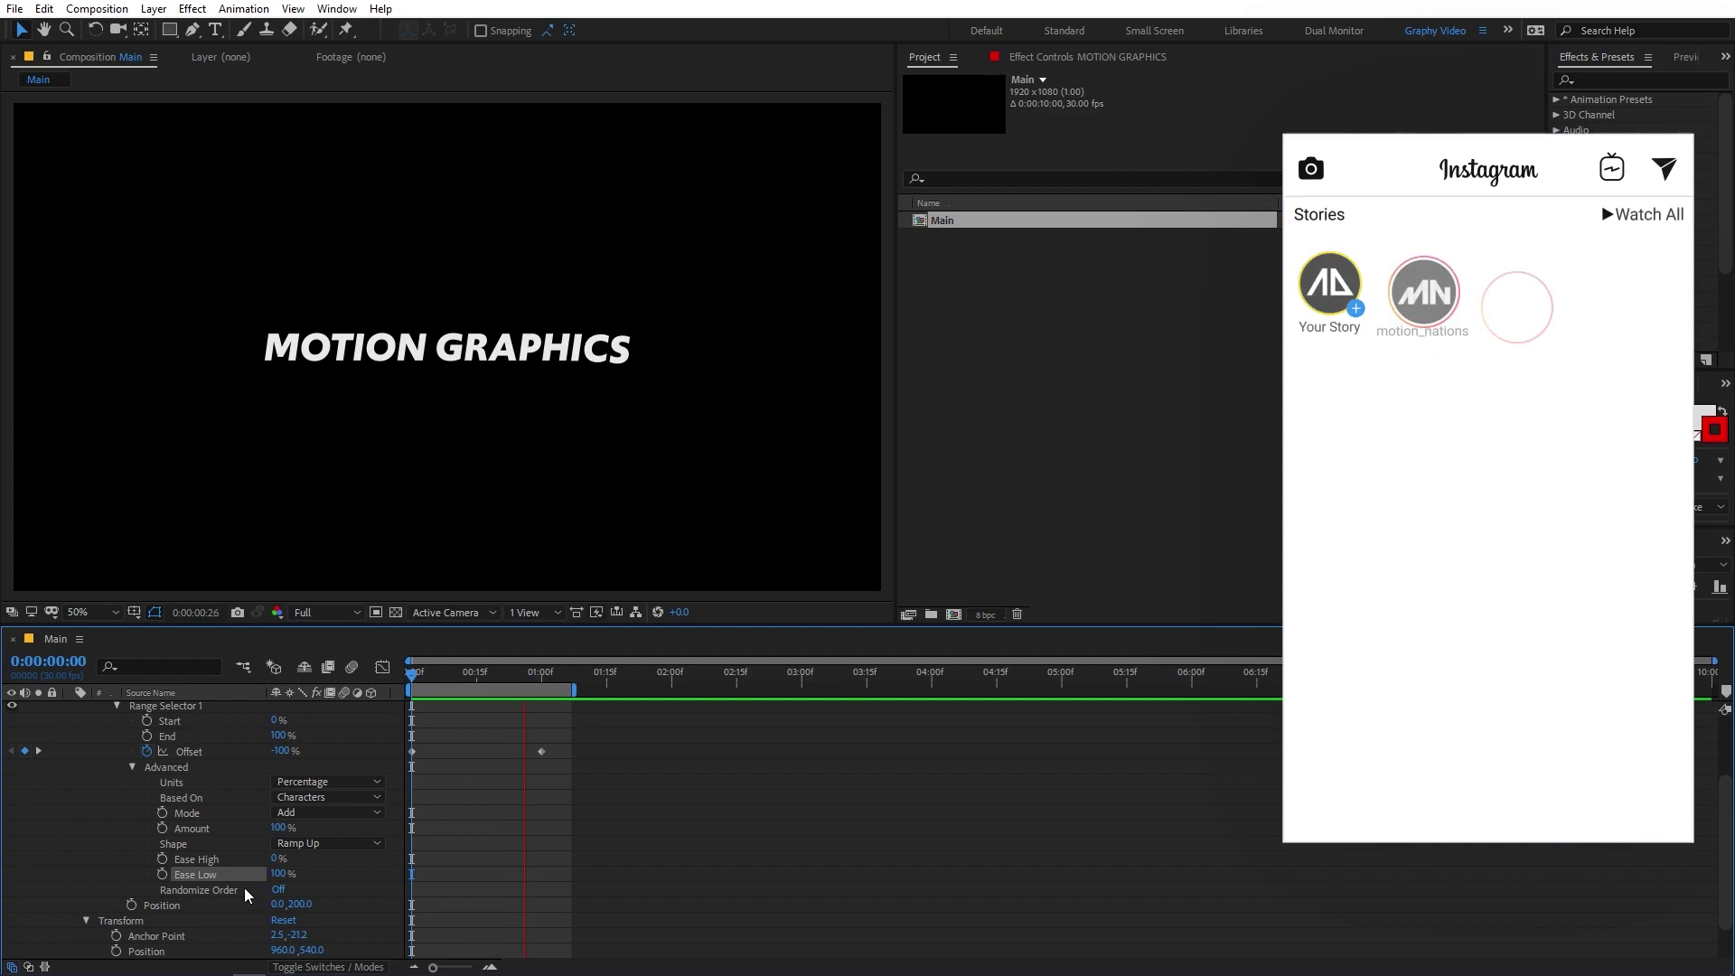
key("space")
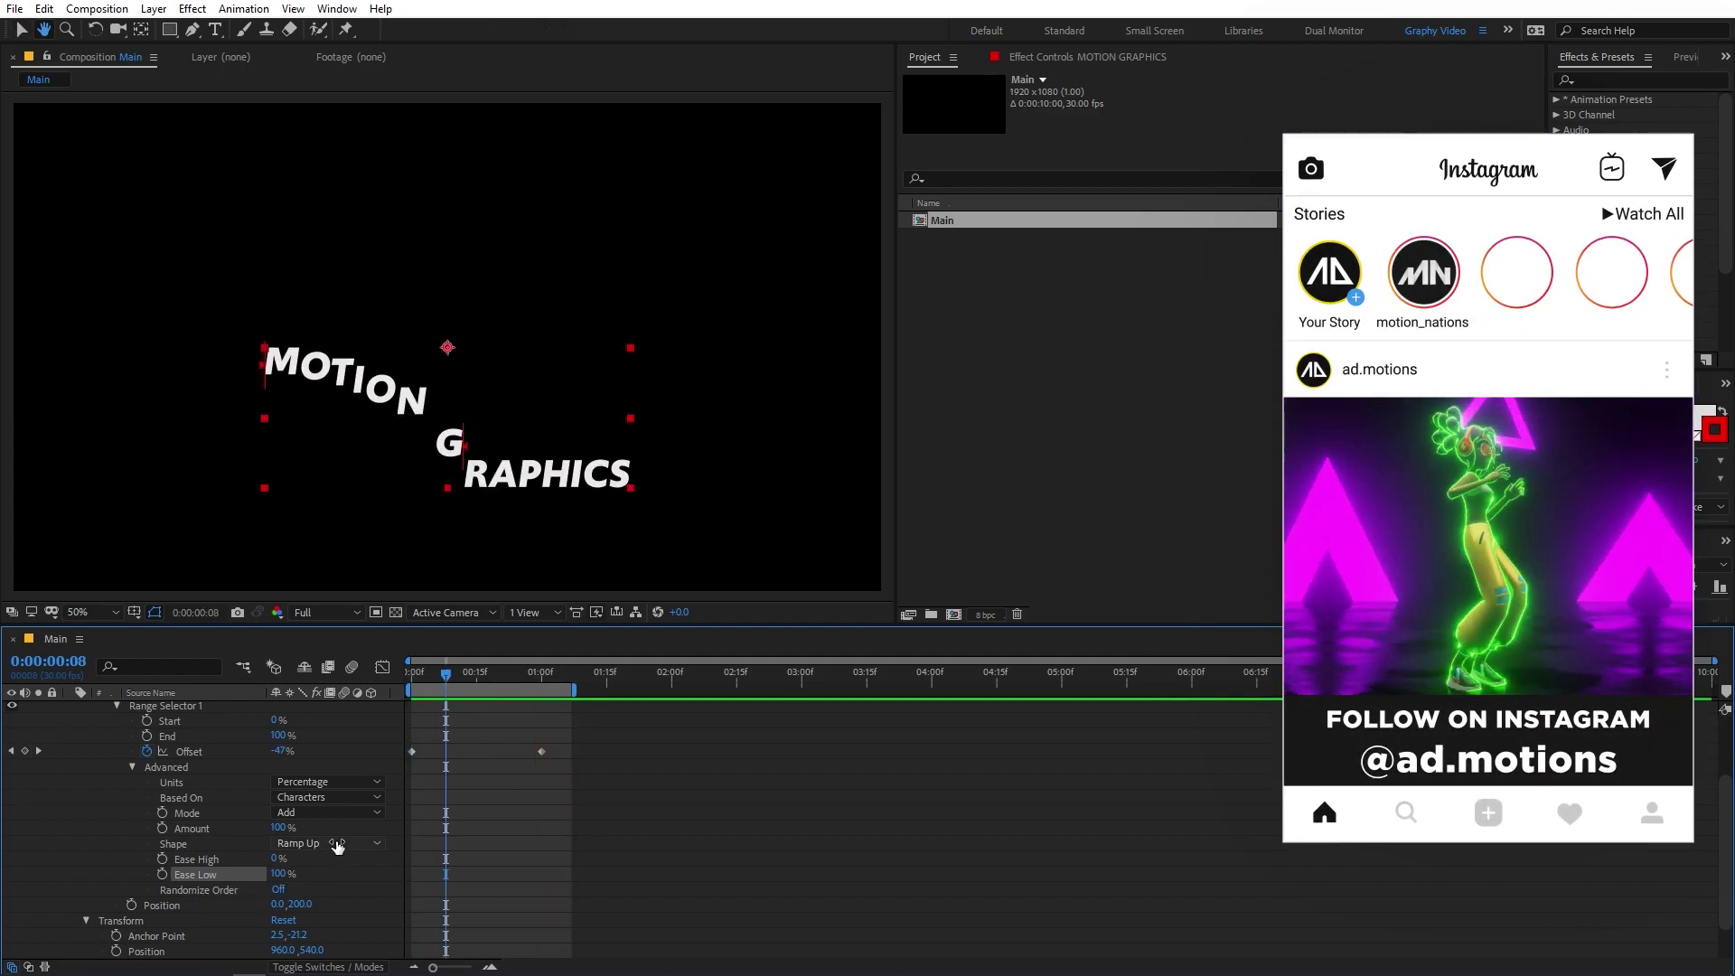
Turn on Randomize Order for the range selector and preview the animation from the start.
key("Home")
left_click(279, 890)
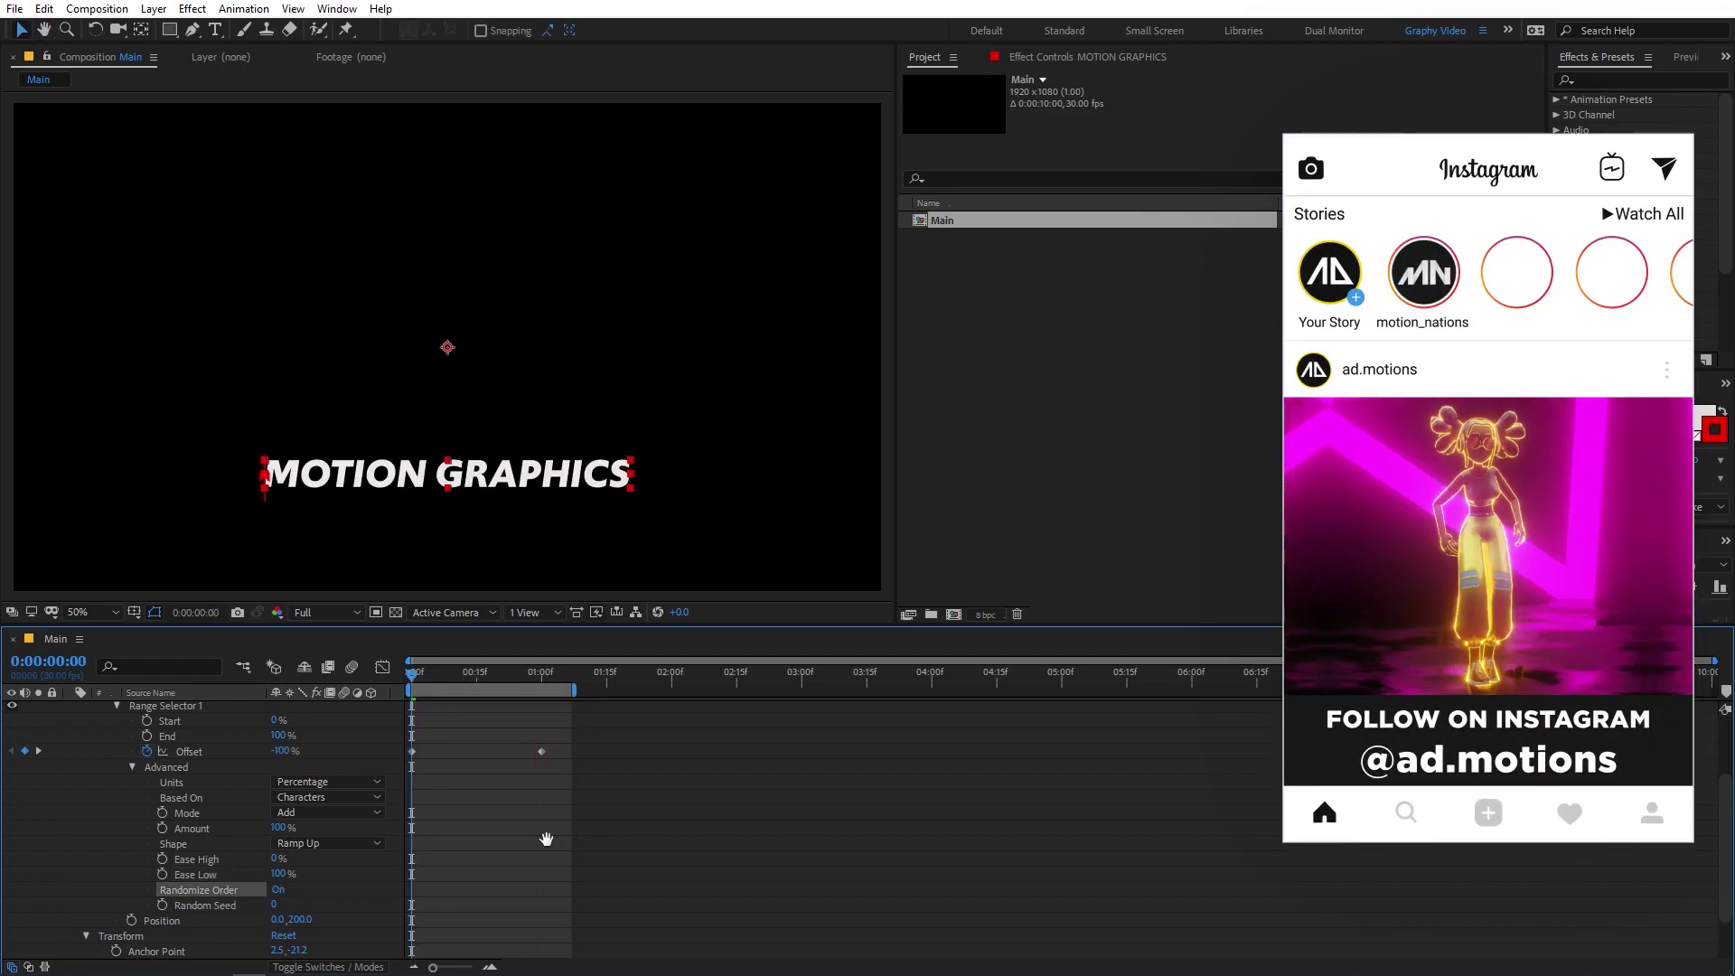
key("space")
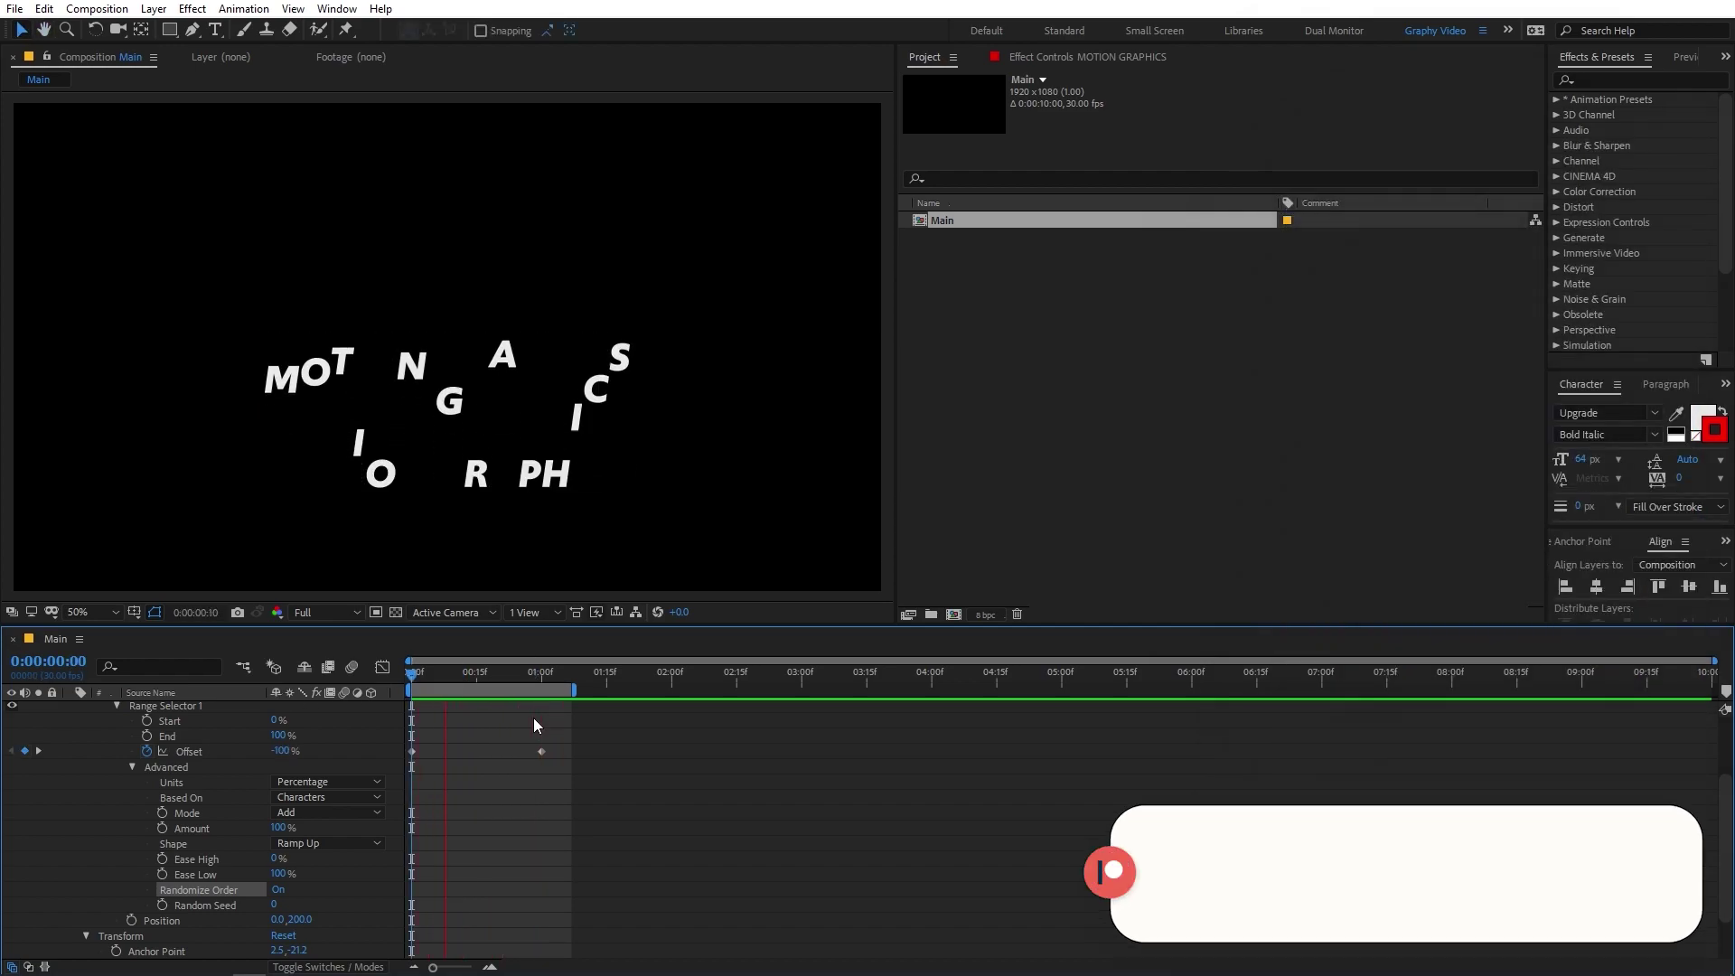
left_click(466, 674)
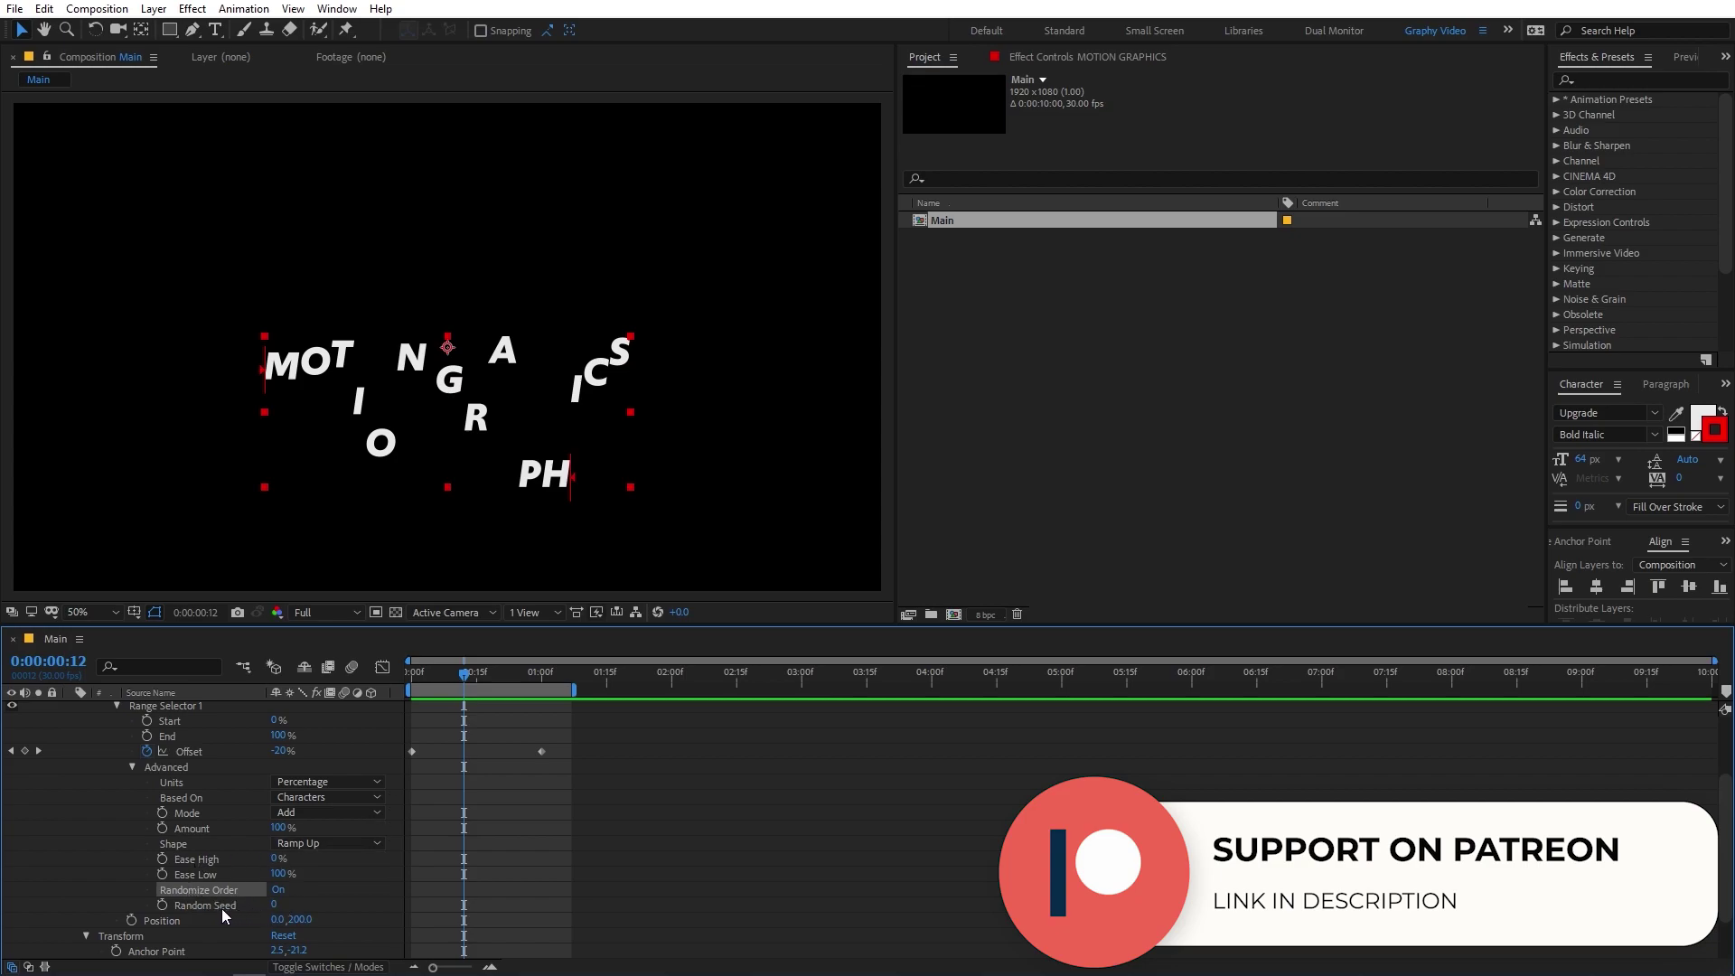
Try a Random Seed of 10 and scrub through the randomized title animation.
left_click_drag(274, 905, 287, 911)
key("space")
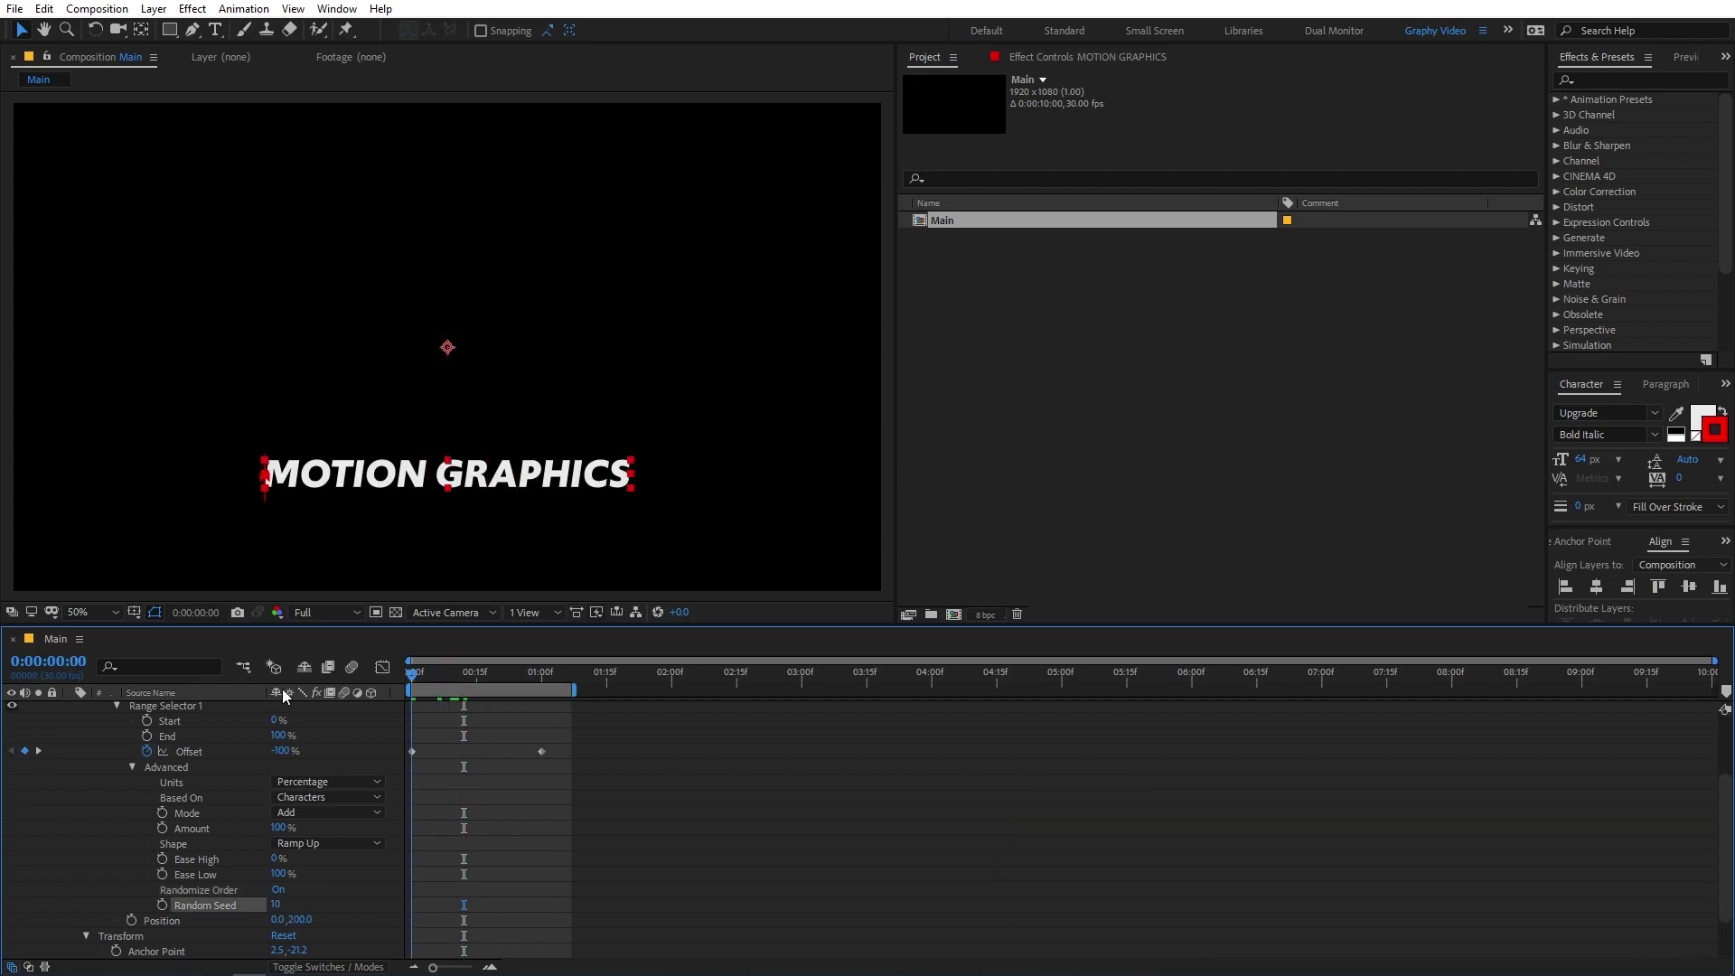
left_click_drag(491, 674, 430, 676)
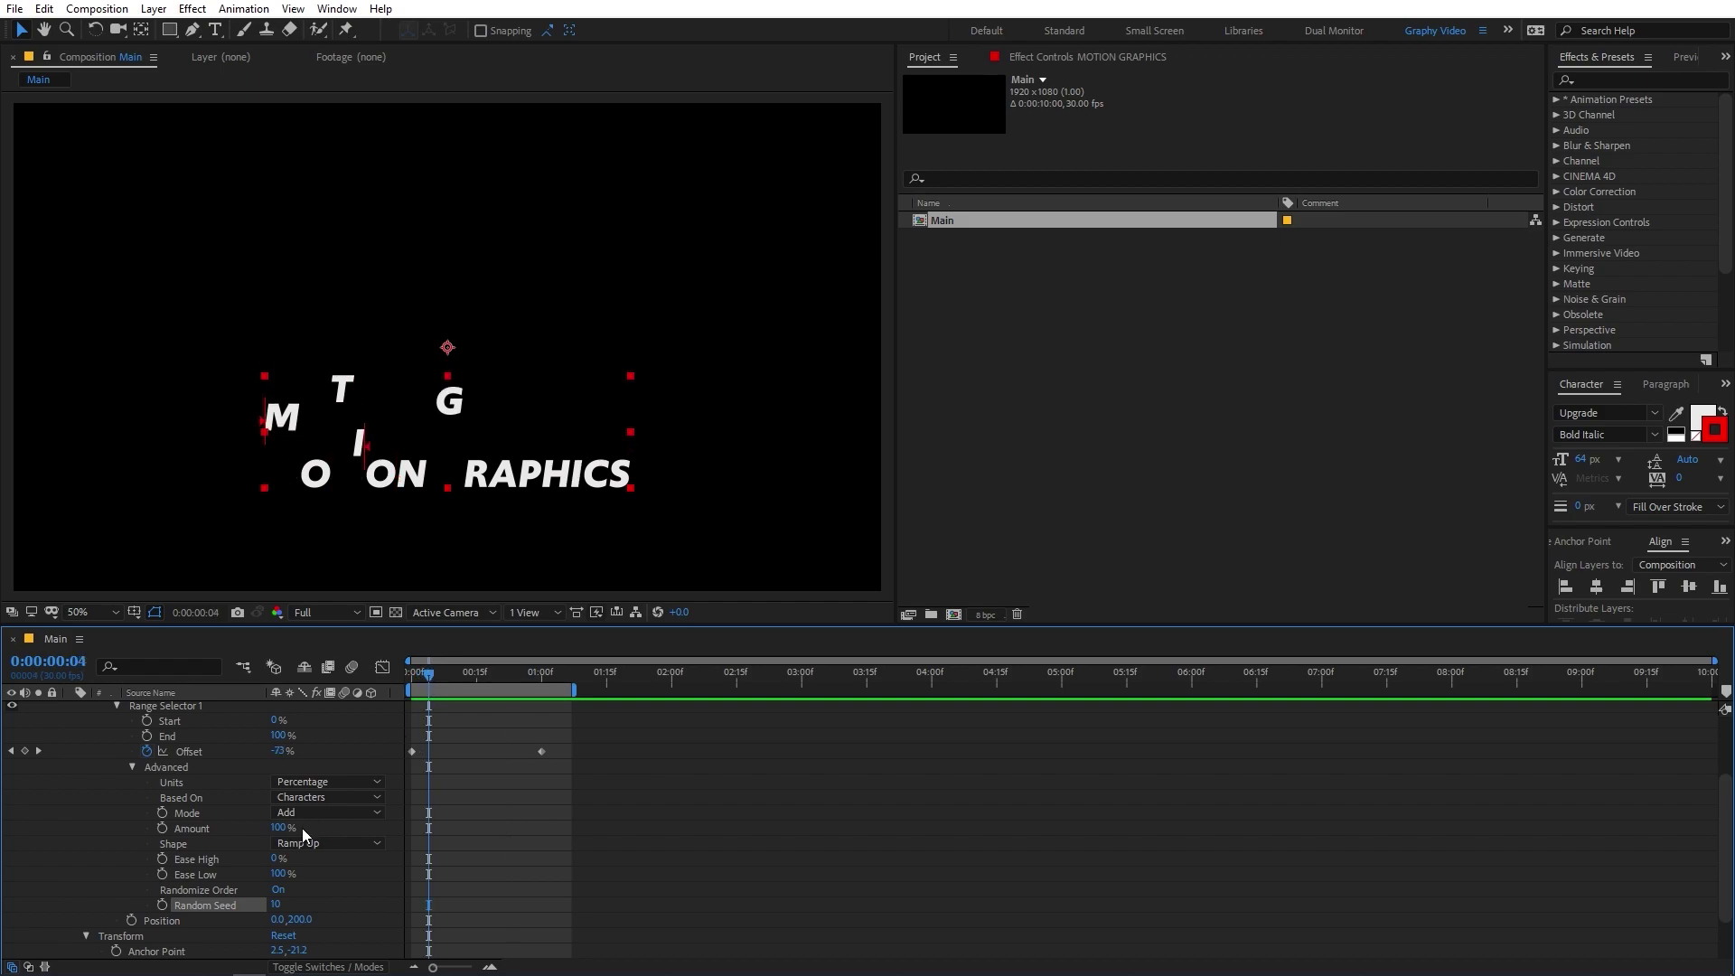
Set the Random Seed to 15 and review the new letter order along the timeline.
left_click(278, 907)
type("15")
key("Return")
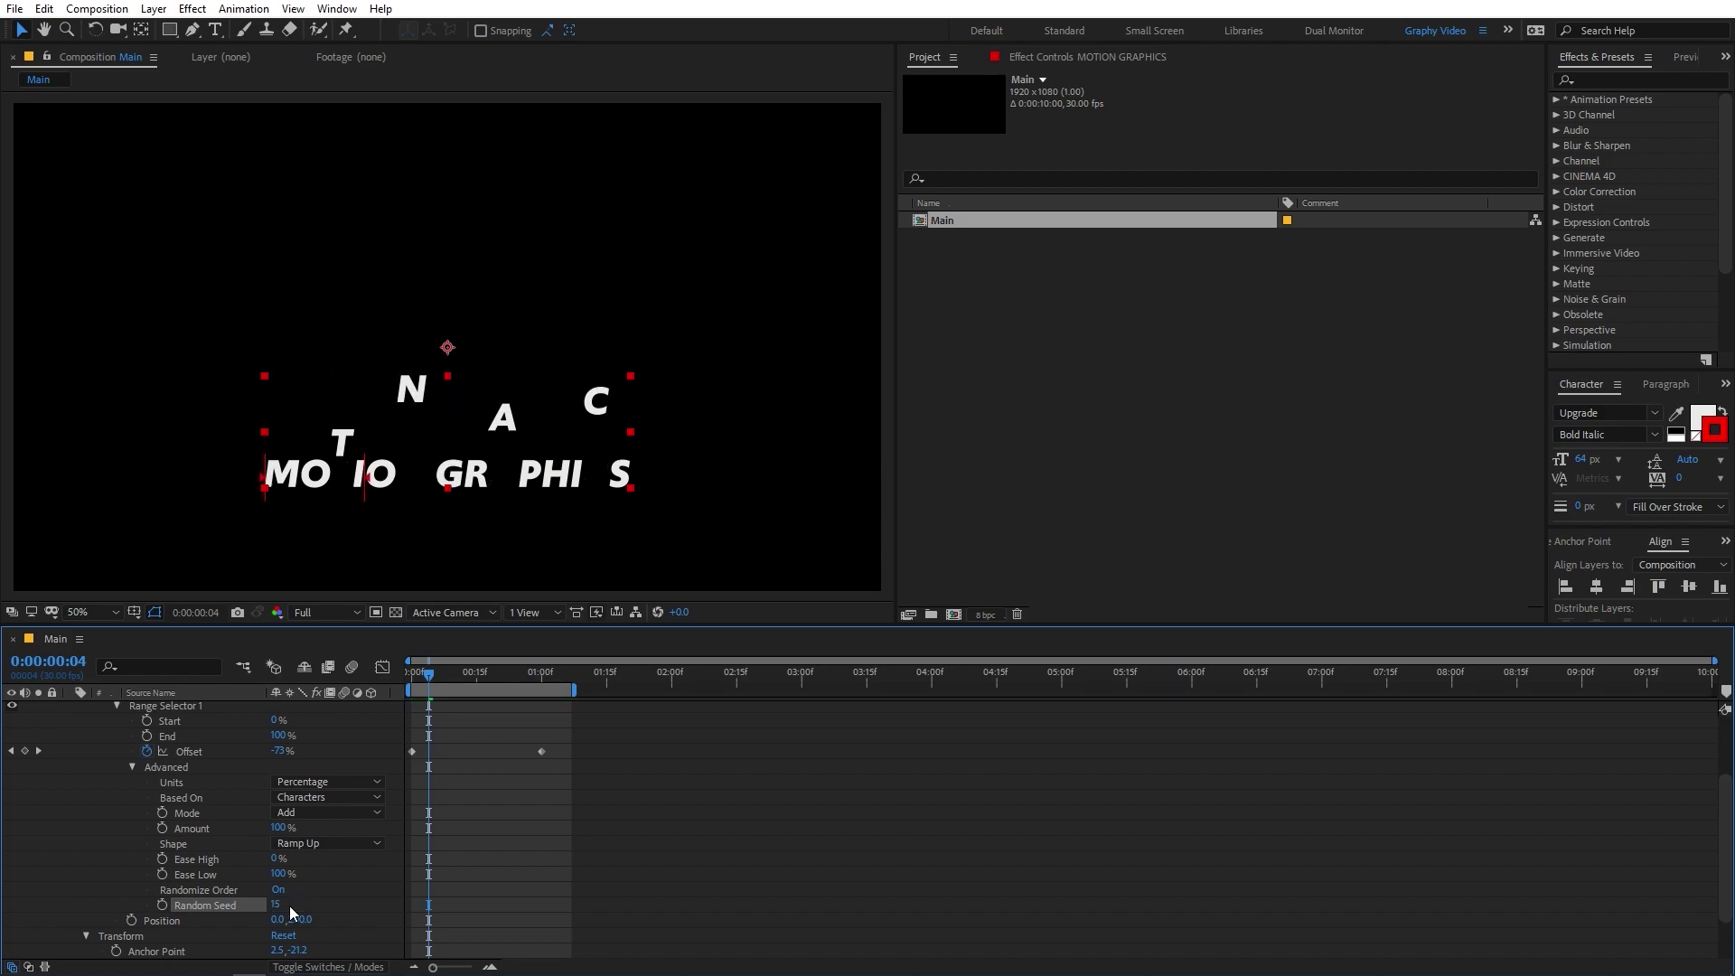
key("space")
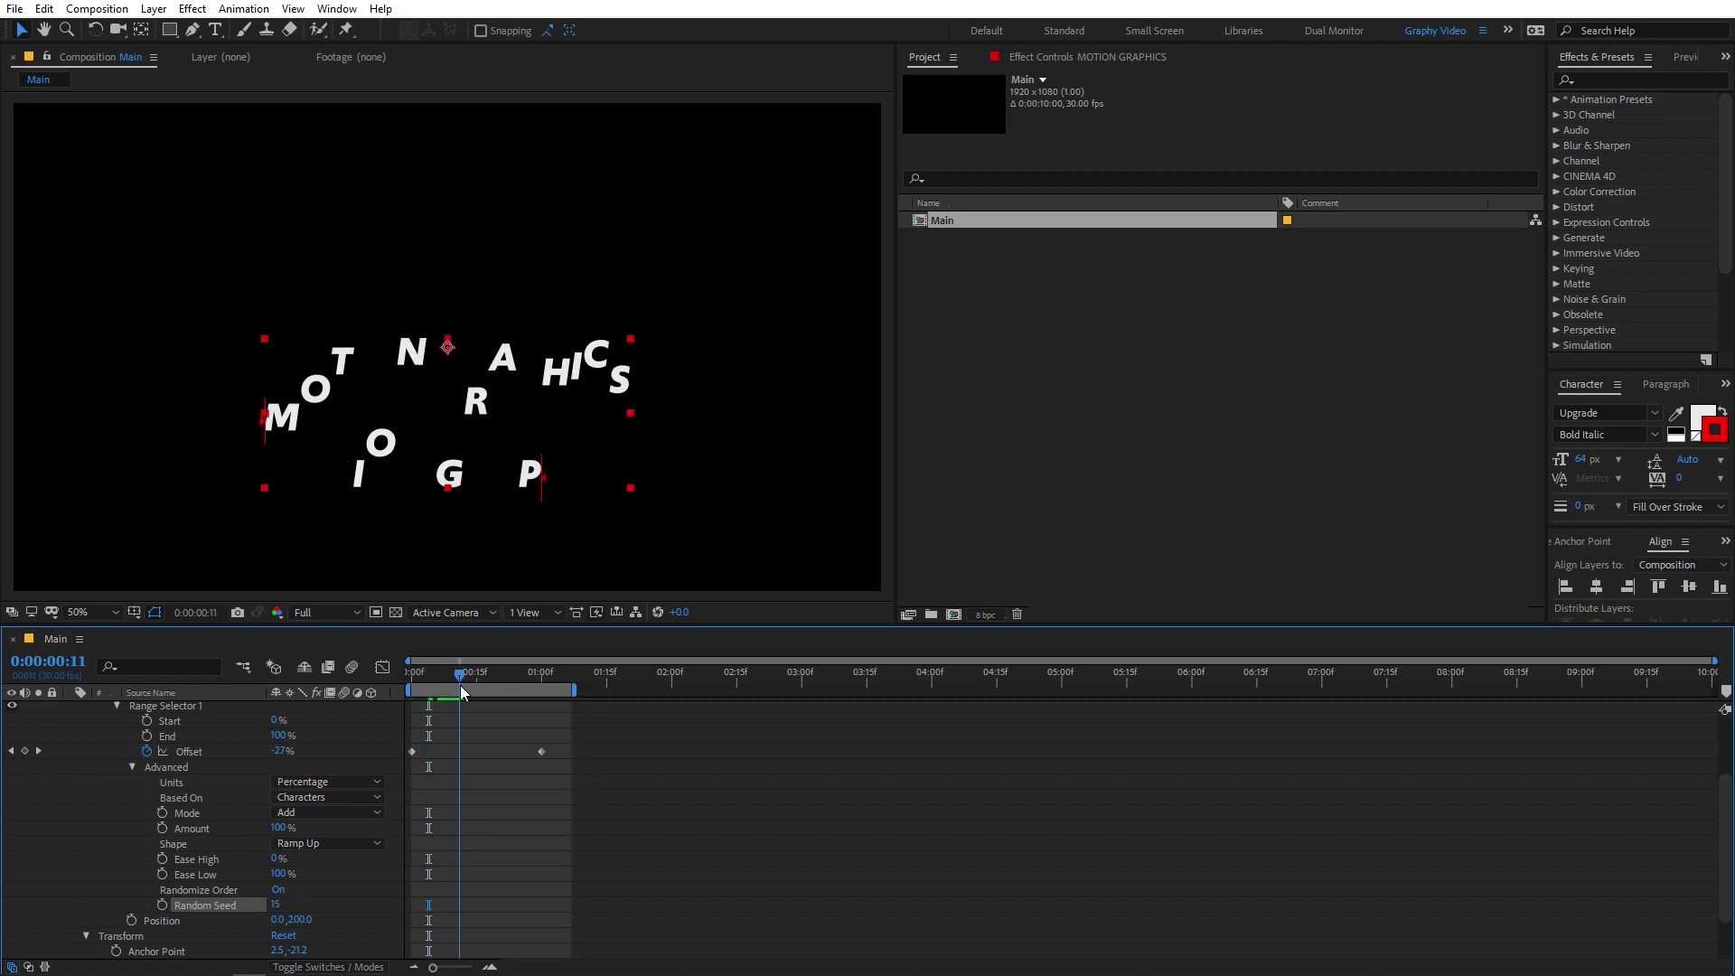
Try a different Random Seed for the range selector near the end of the title animation.
left_click(535, 696)
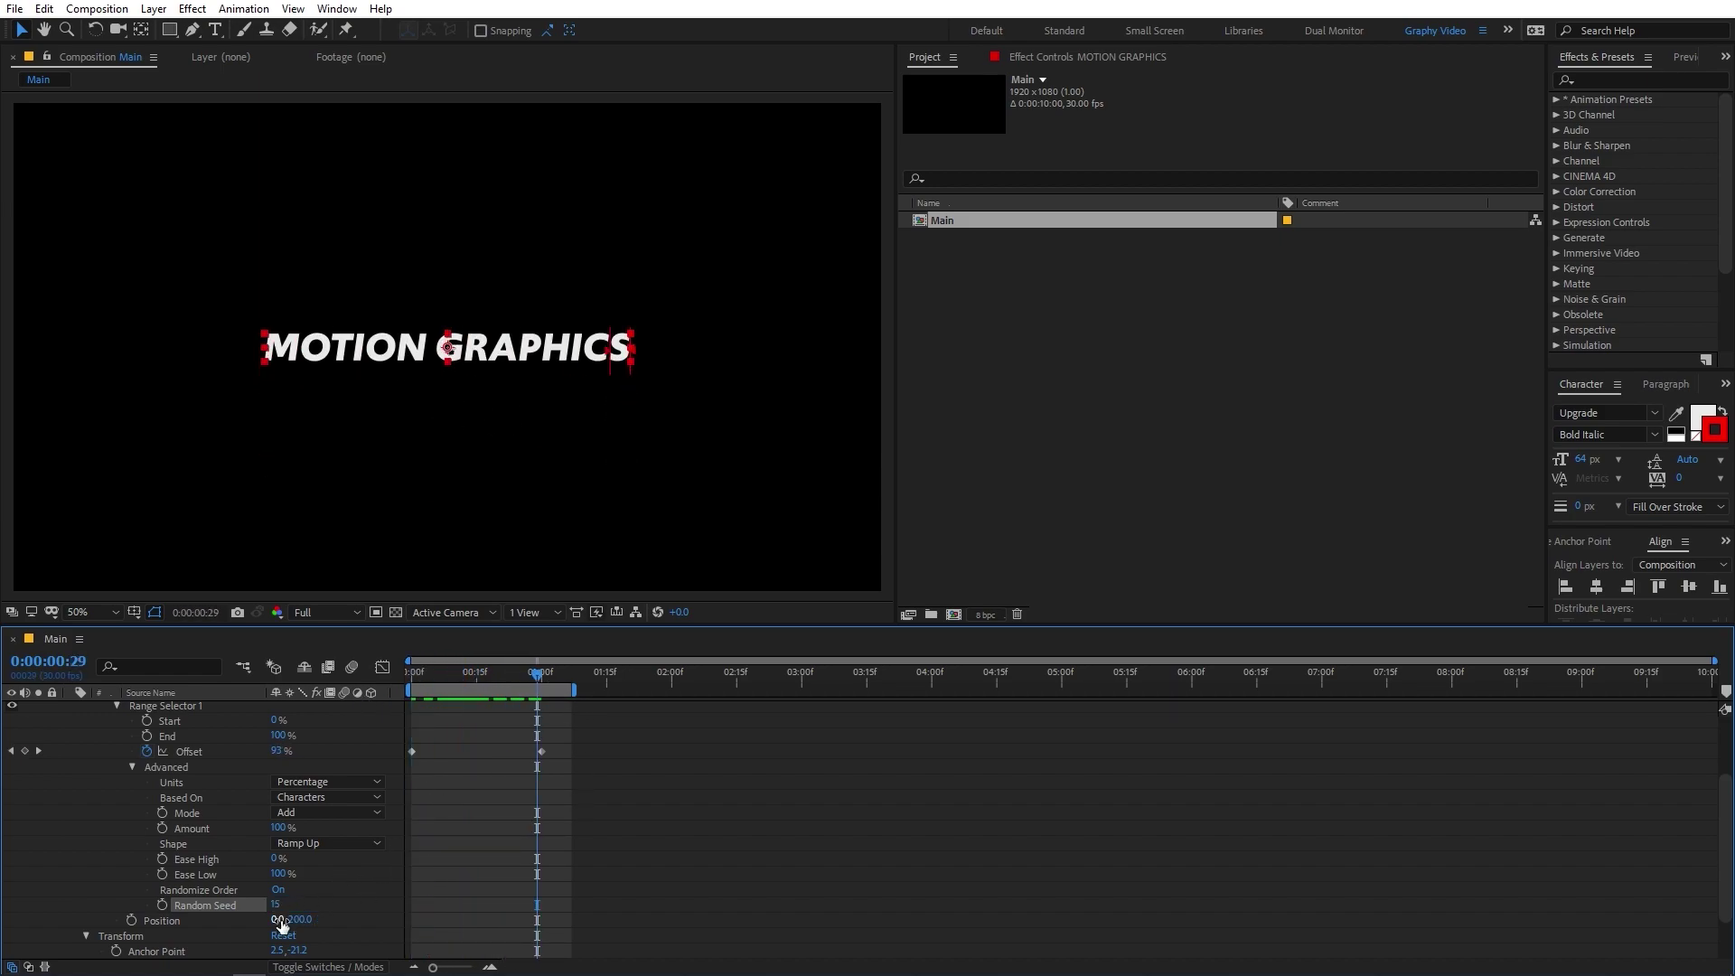
left_click_drag(278, 907, 445, 892)
left_click(282, 905)
key("Return")
Turn off Randomize Order for the range selector and preview the animation from the start.
left_click(278, 890)
key("Home")
key("space")
Apply Easy Ease to both Offset keyframes and reshape their speed graph into an early peak with a long slowdown.
left_click_drag(582, 741, 365, 770)
key("F9")
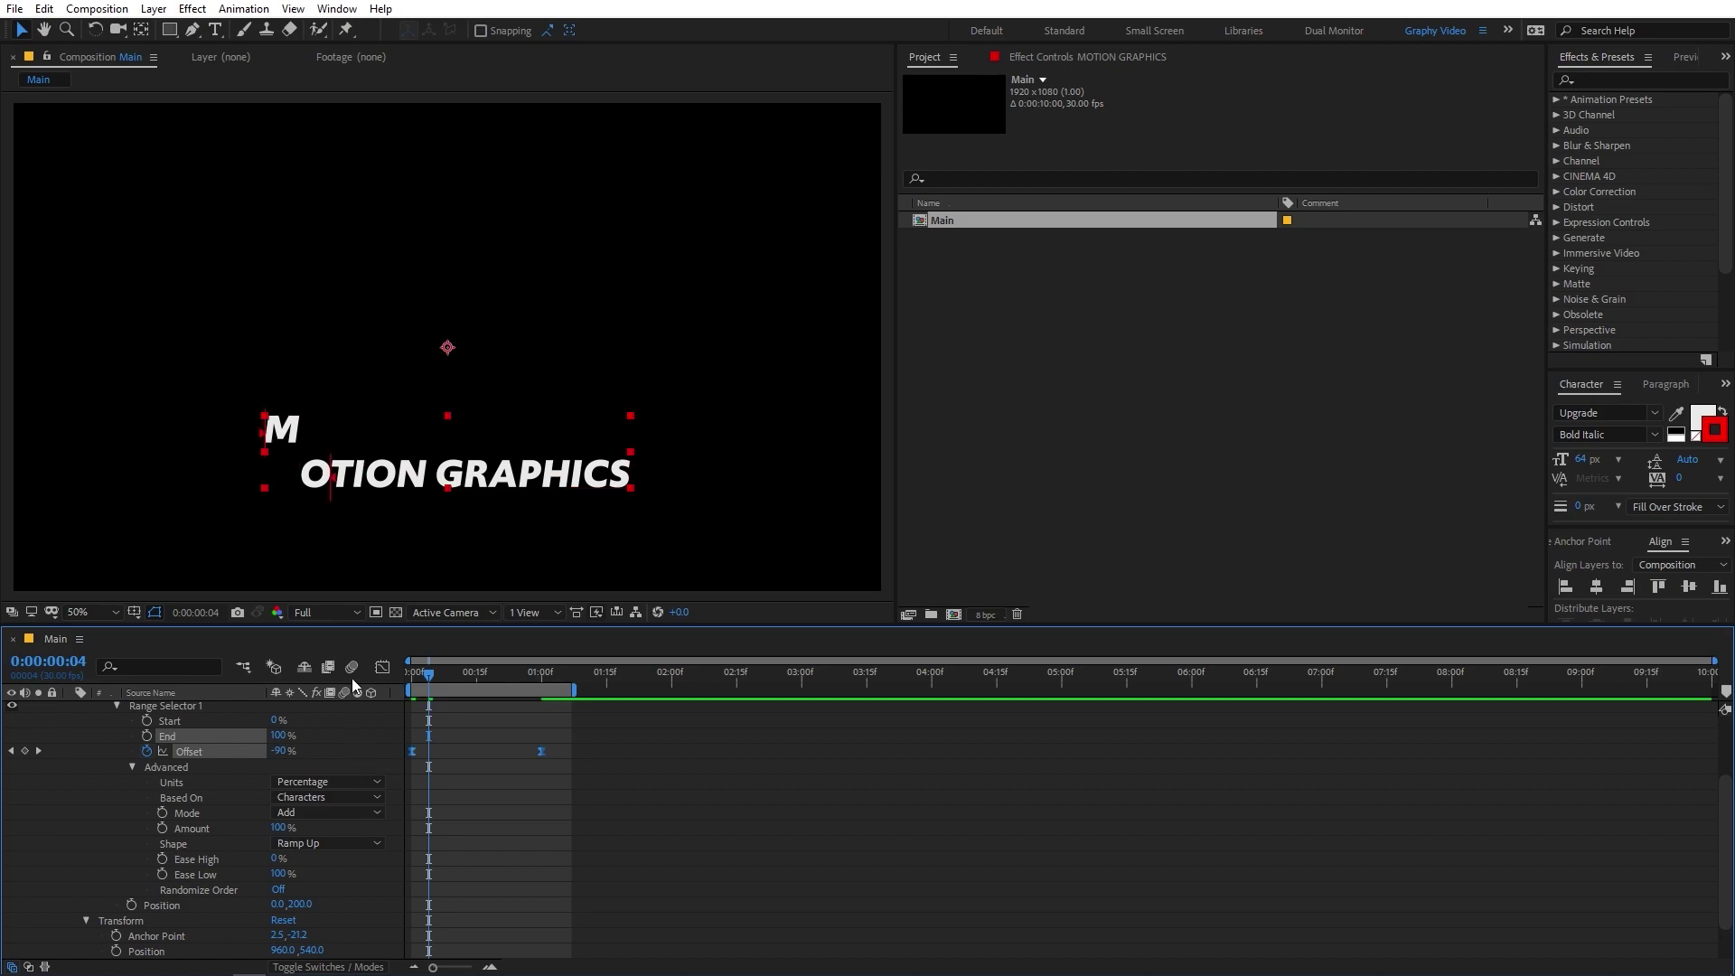
left_click(383, 667)
left_click_drag(637, 830, 420, 928)
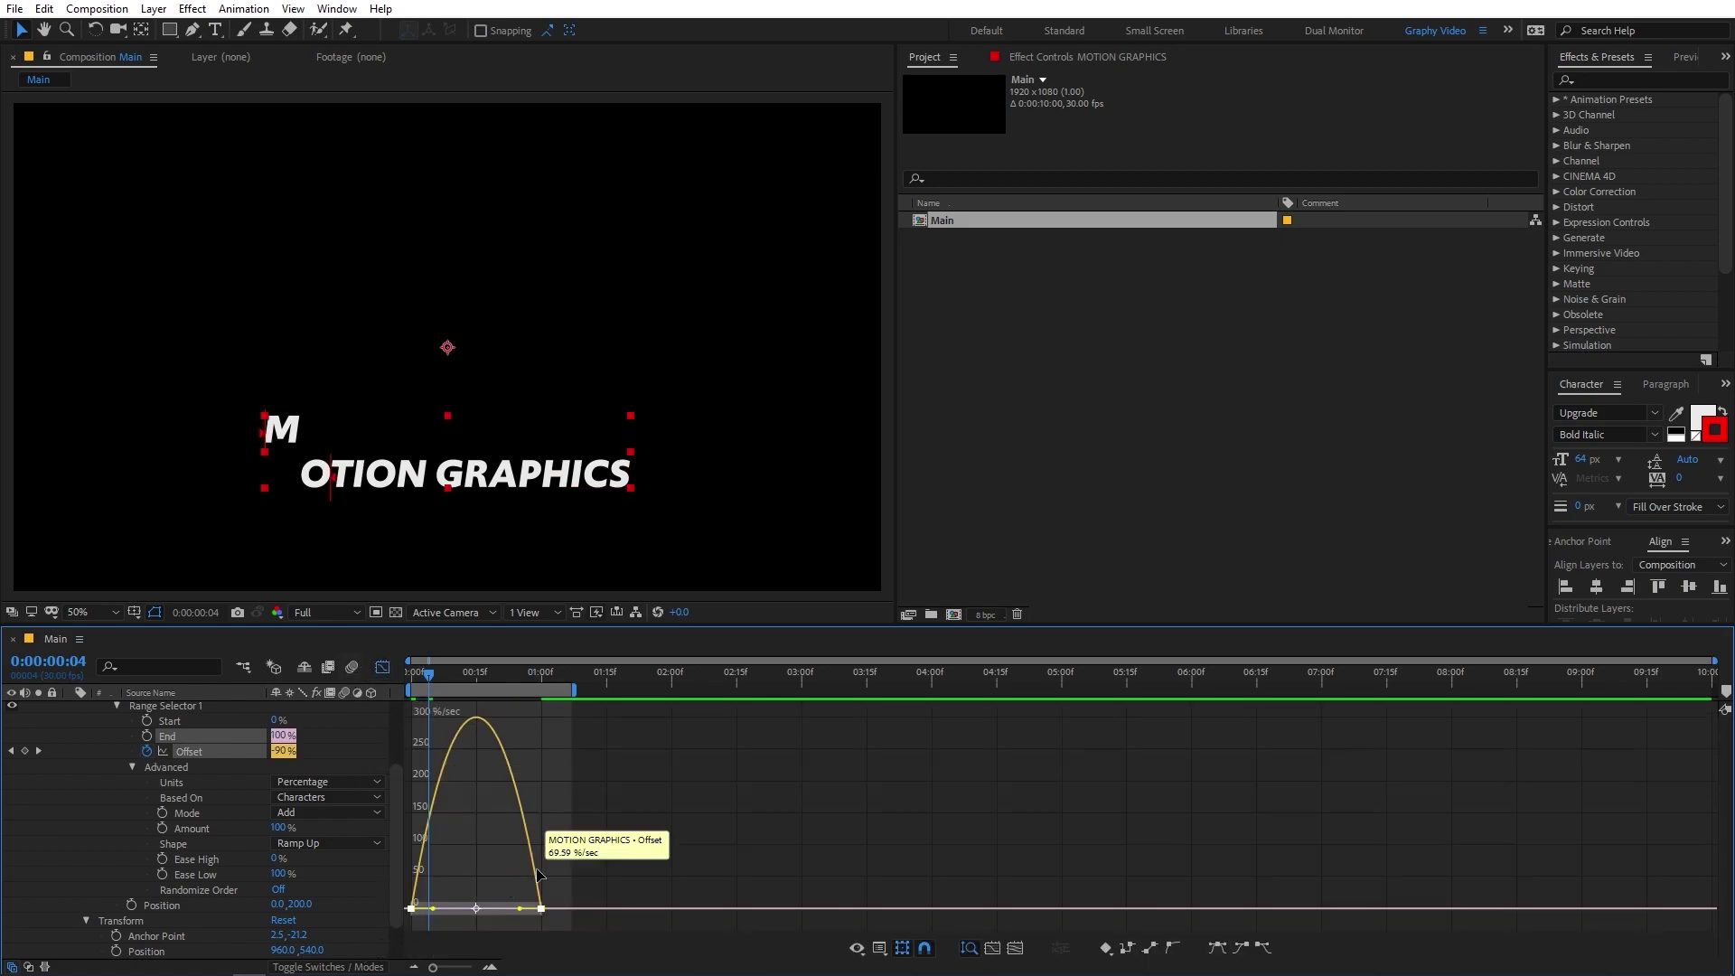
left_click_drag(530, 911, 434, 912)
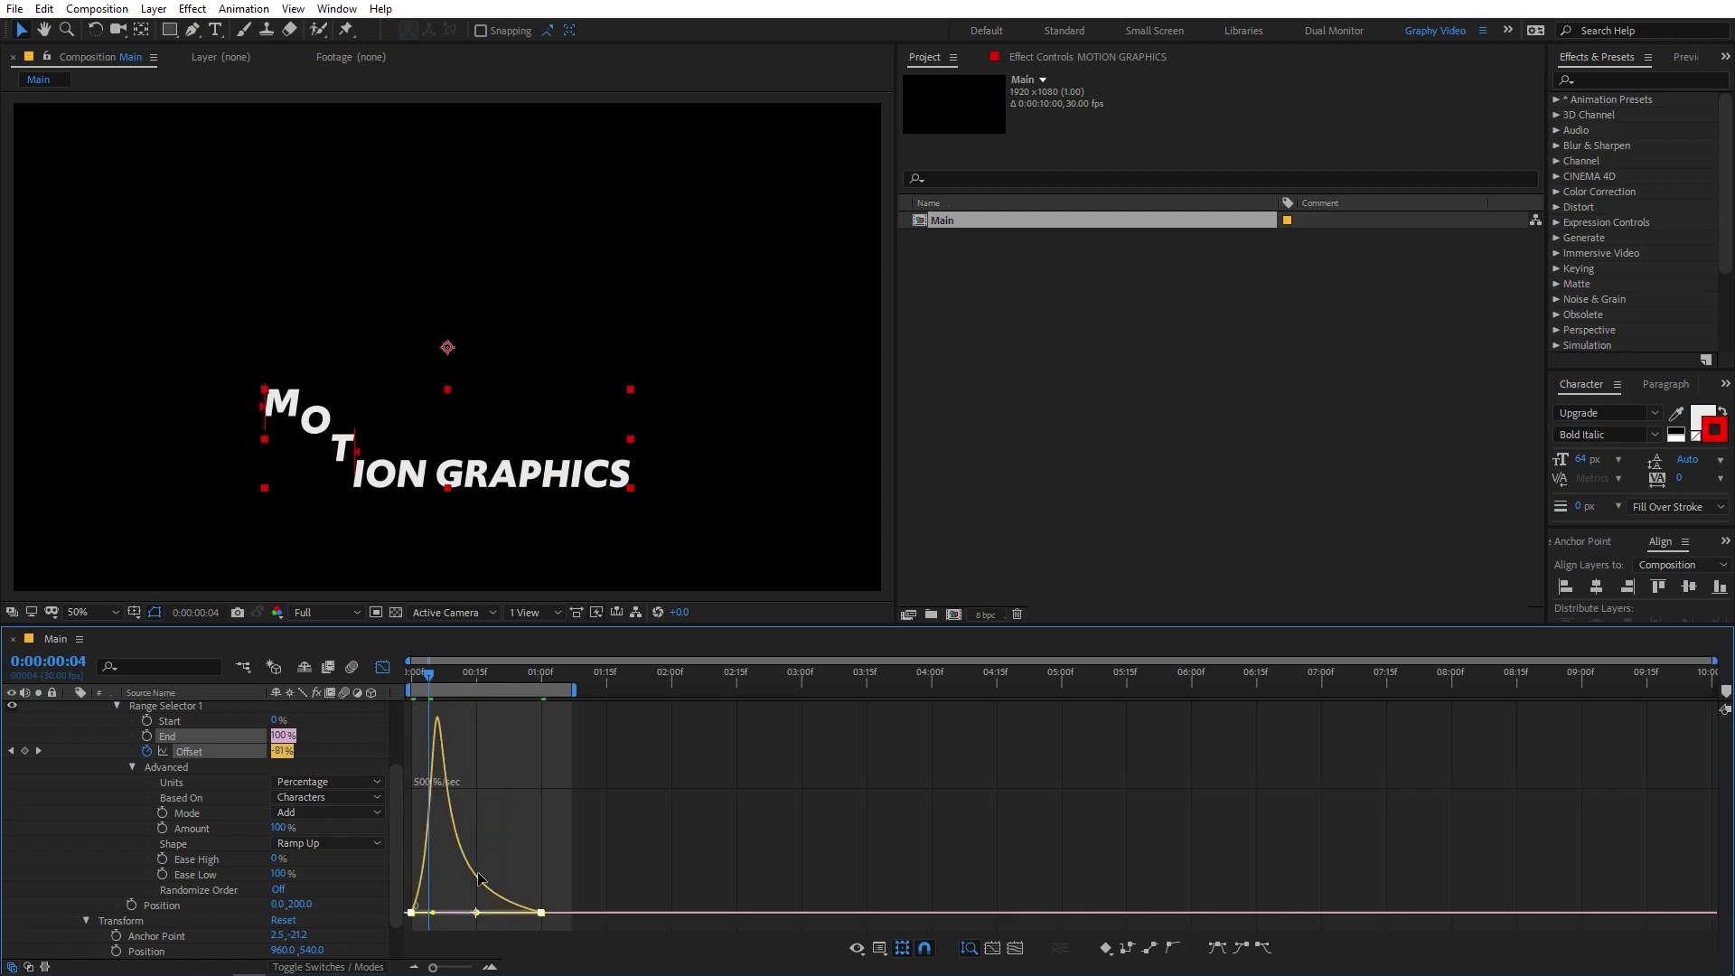
key("space")
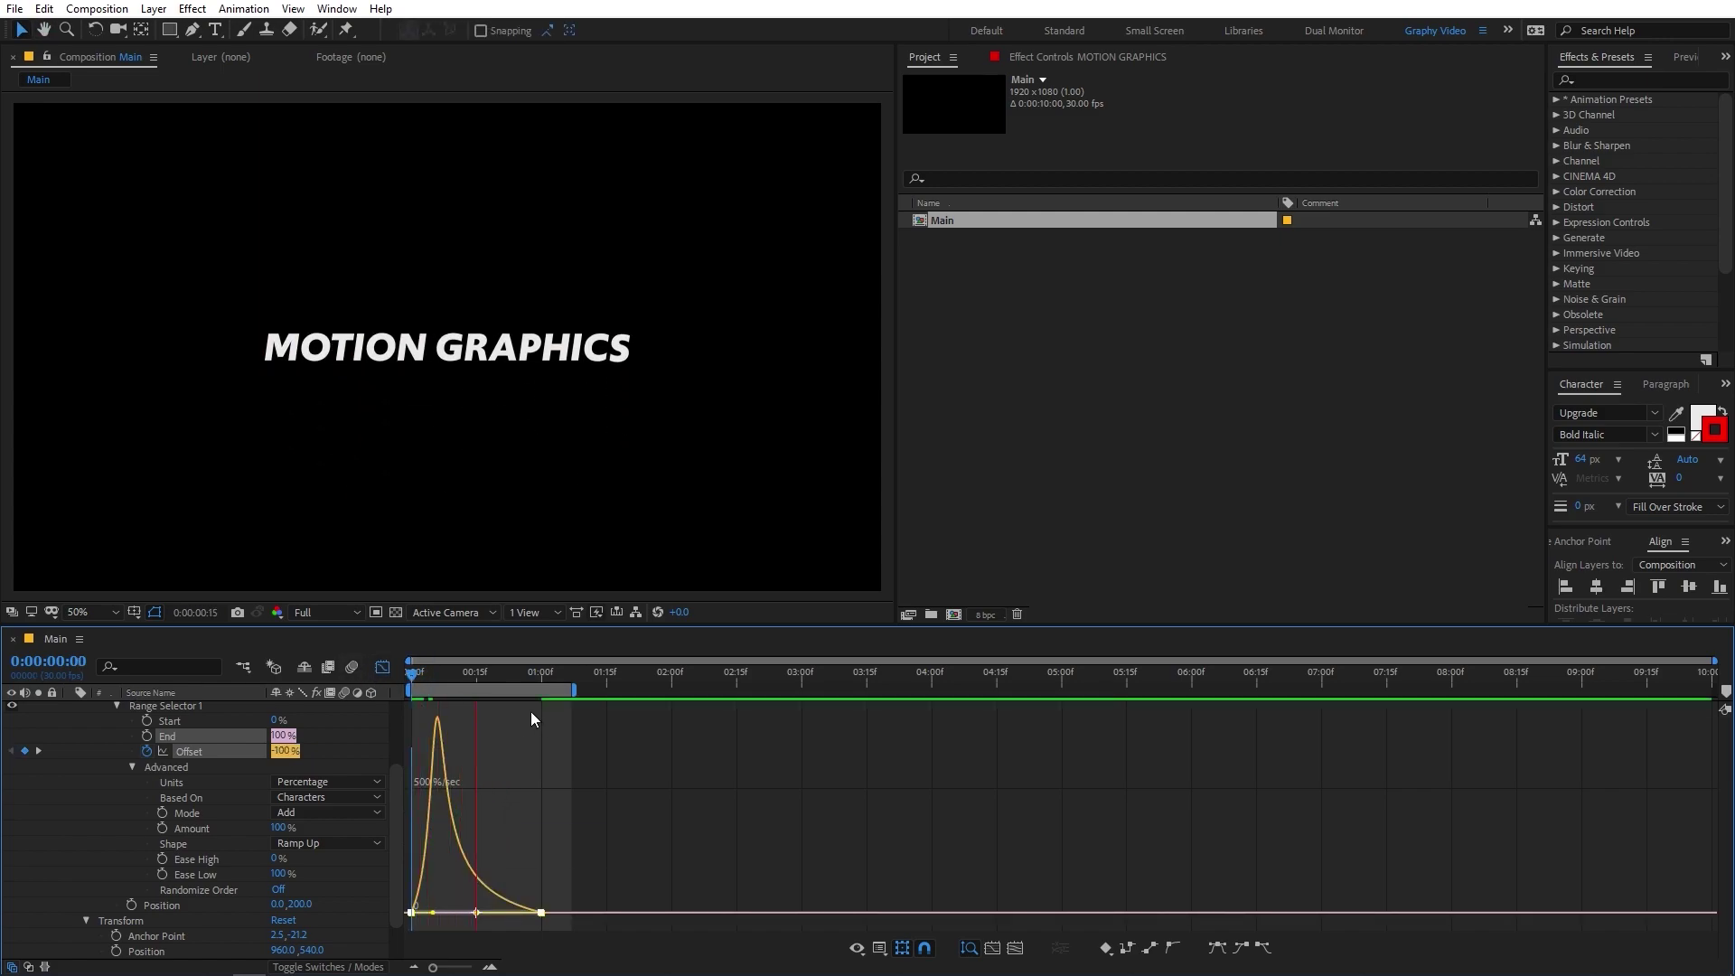
Lengthen the first Offset keyframe's outgoing influence handle for a sharper, slightly later speed peak, and preview the motion.
left_click(430, 913)
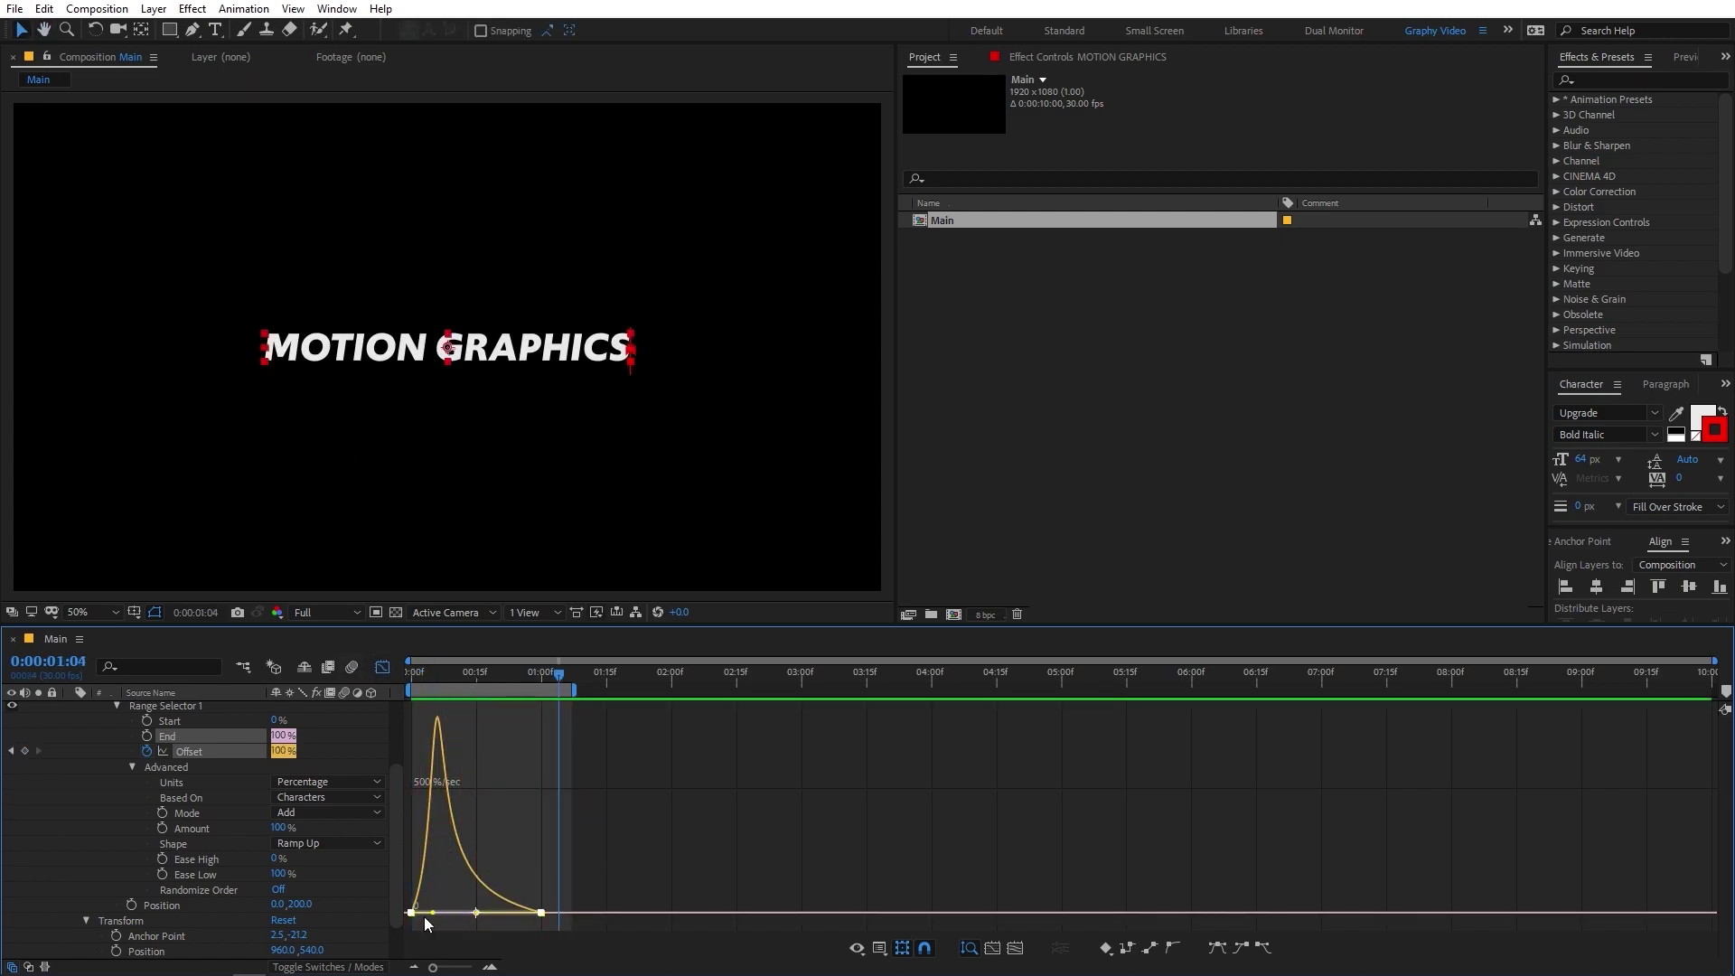
left_click_drag(430, 914, 464, 912)
left_click_drag(524, 668, 313, 686)
key("space")
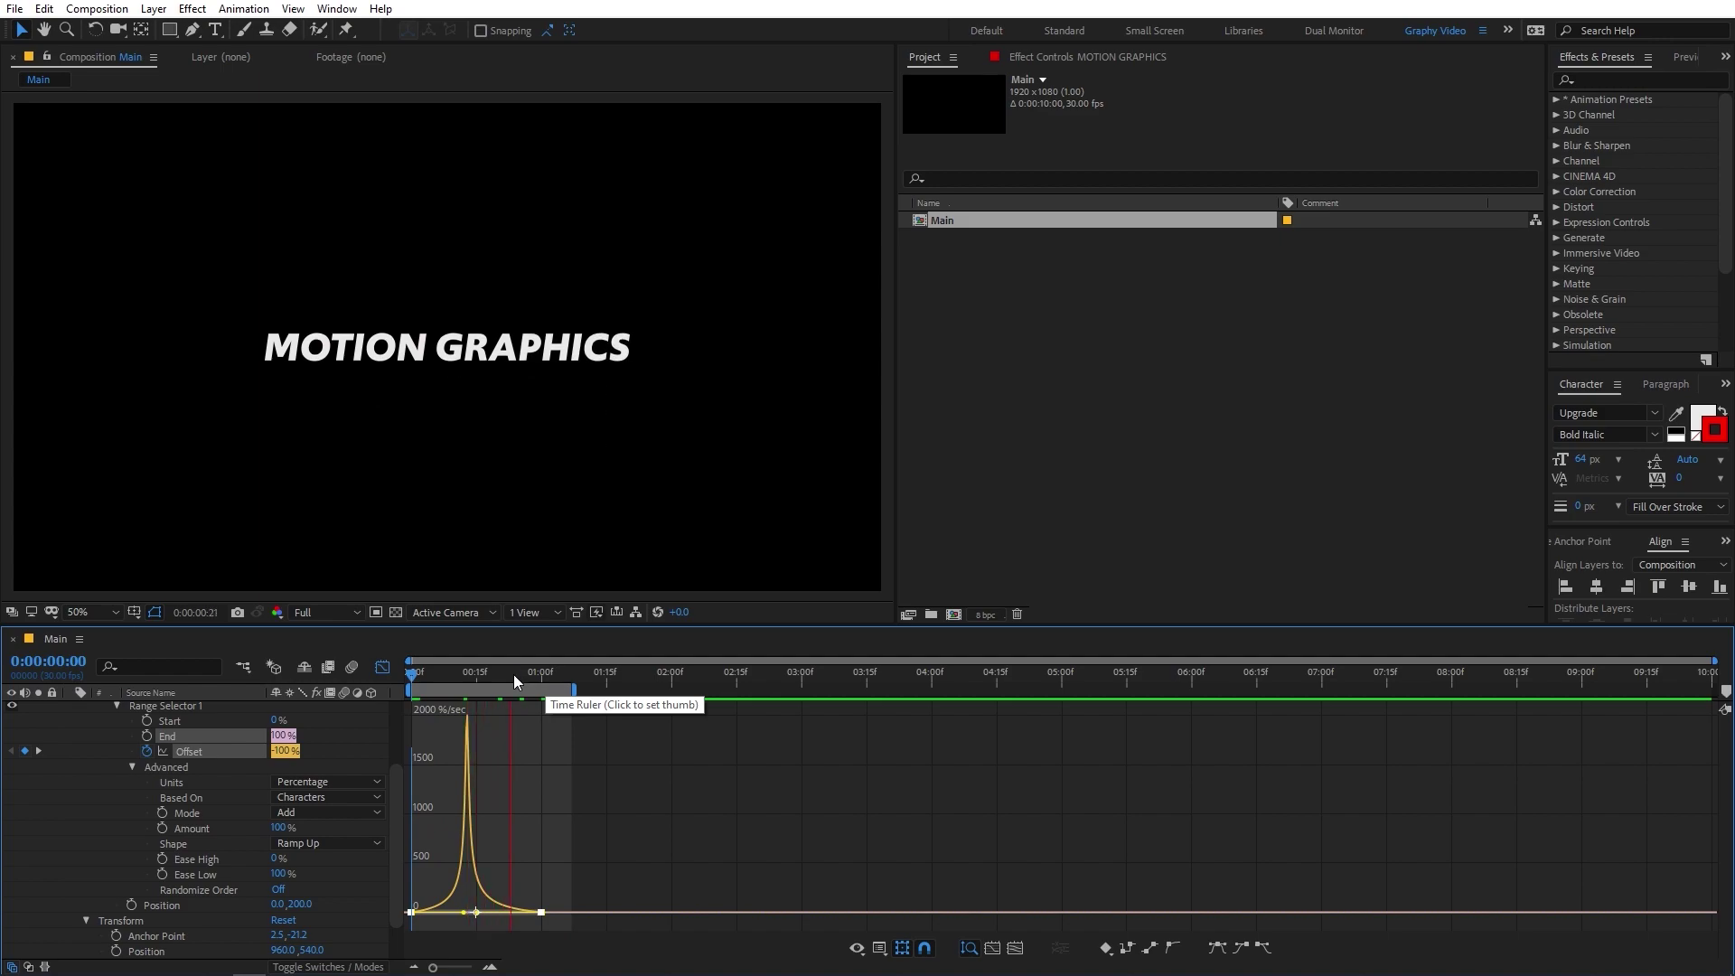
key("space")
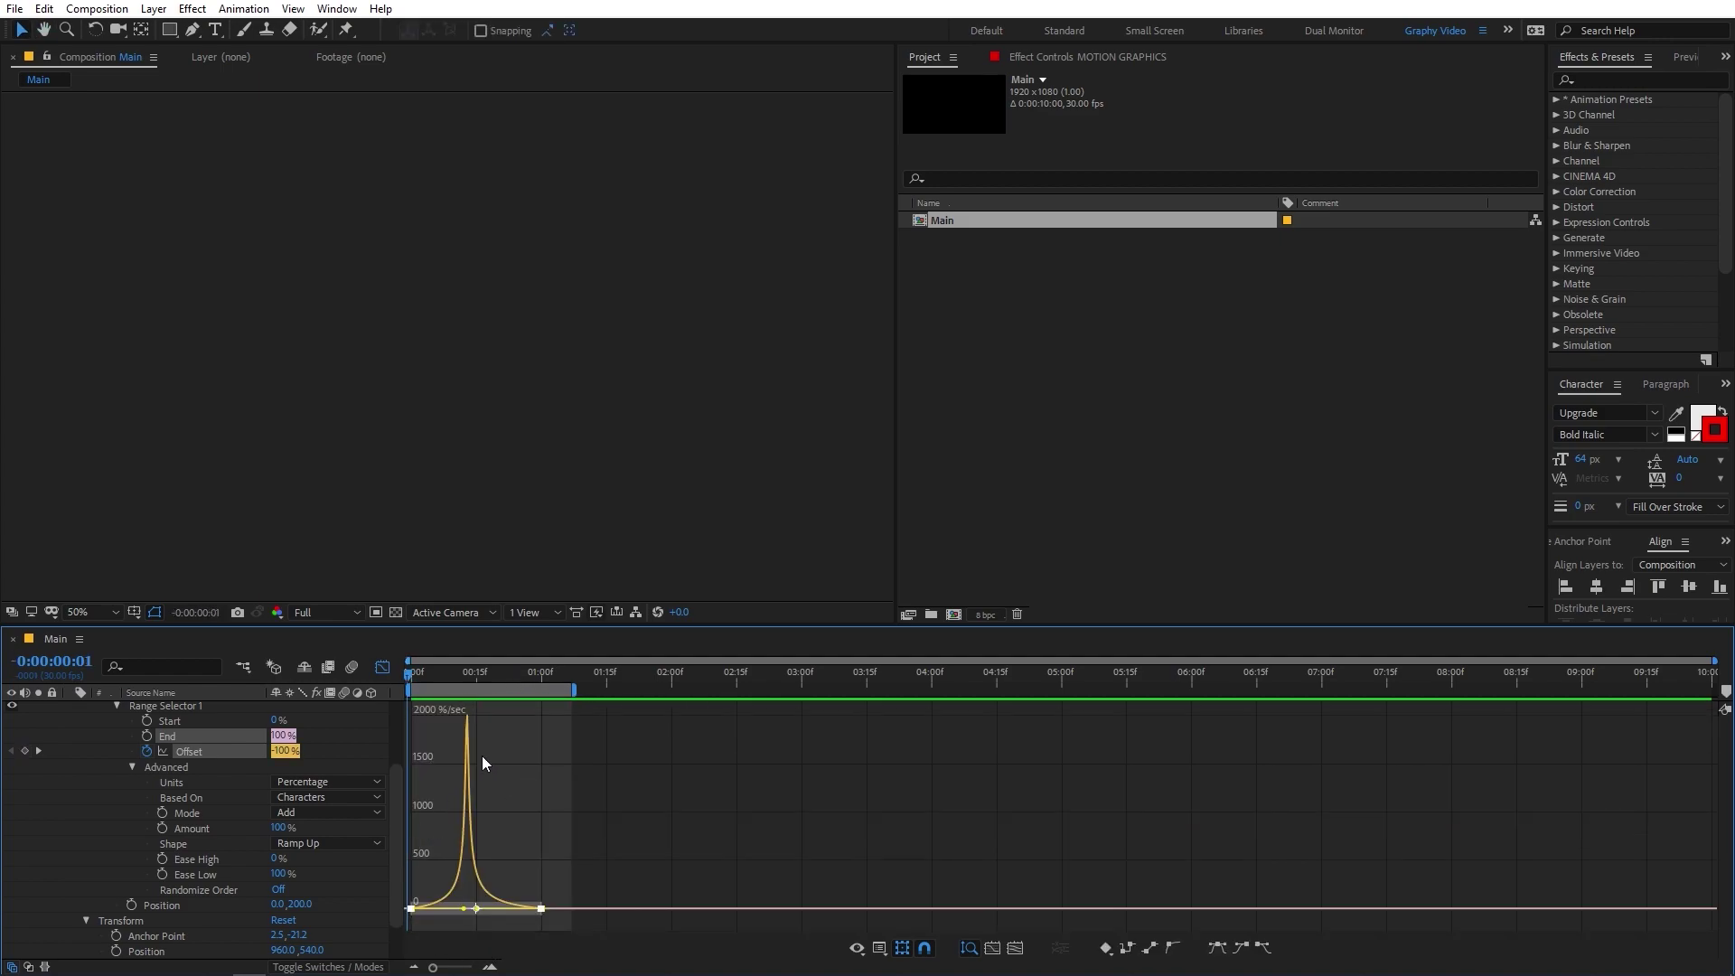
Close the Graph Editor, deselect the Offset keyframes and preview the eased title animation.
left_click(383, 667)
left_click_drag(342, 743, 411, 766)
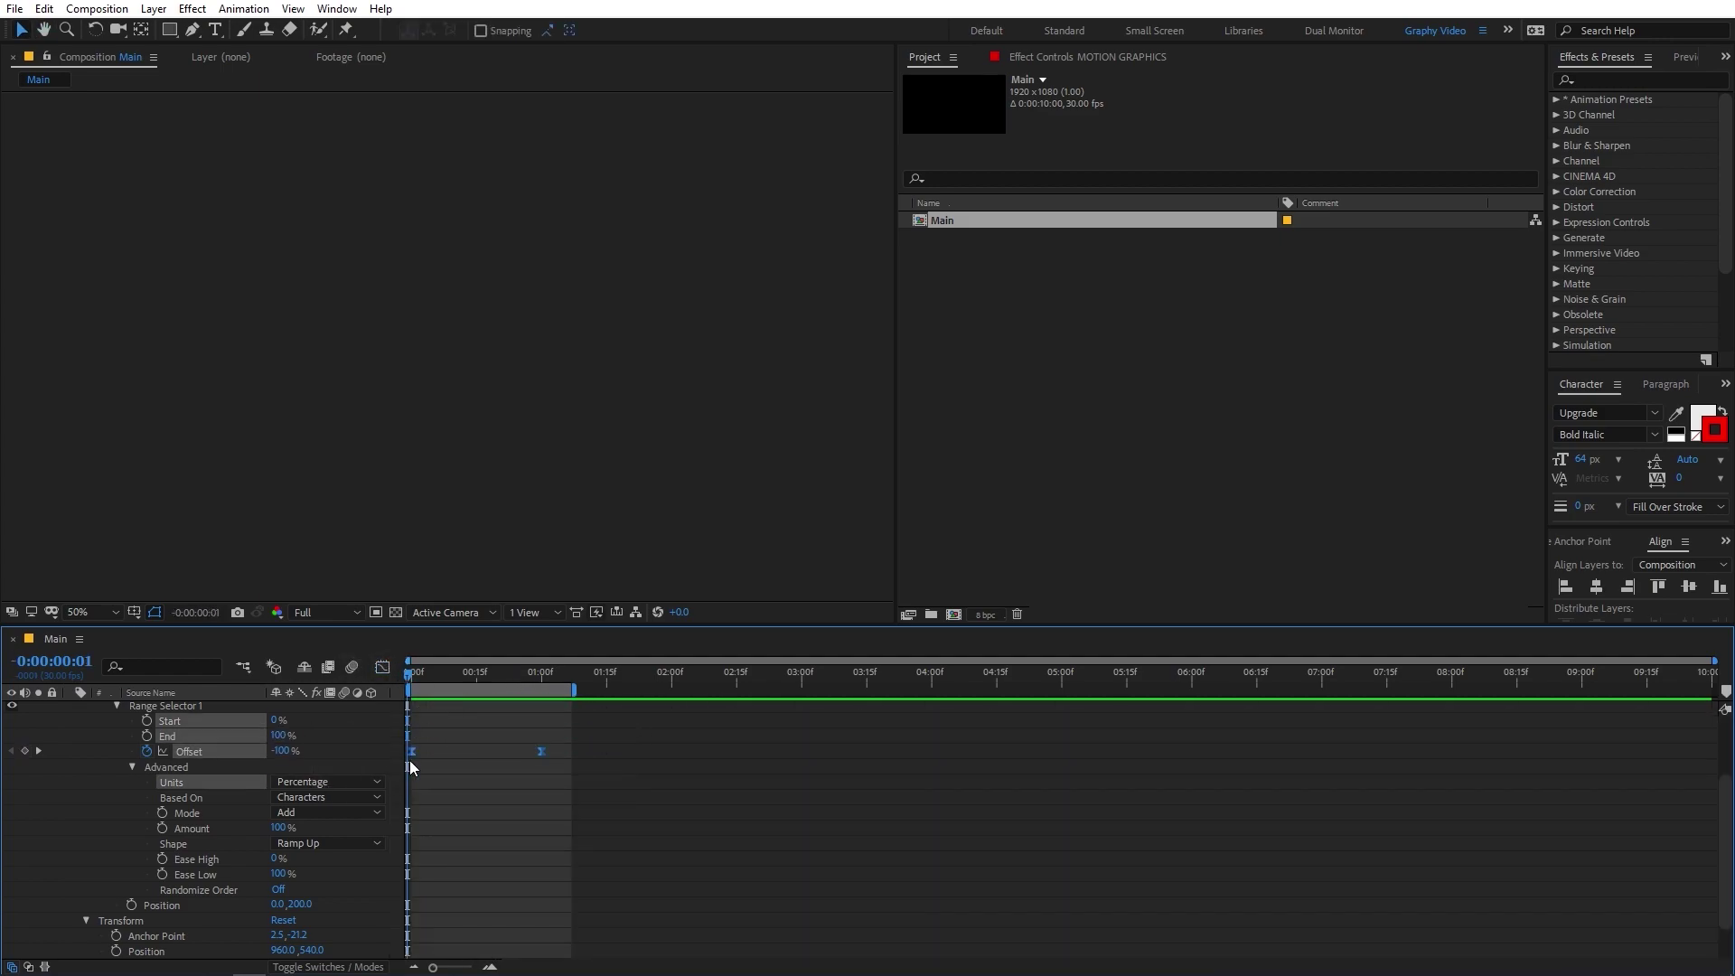
left_click(493, 810)
key("space")
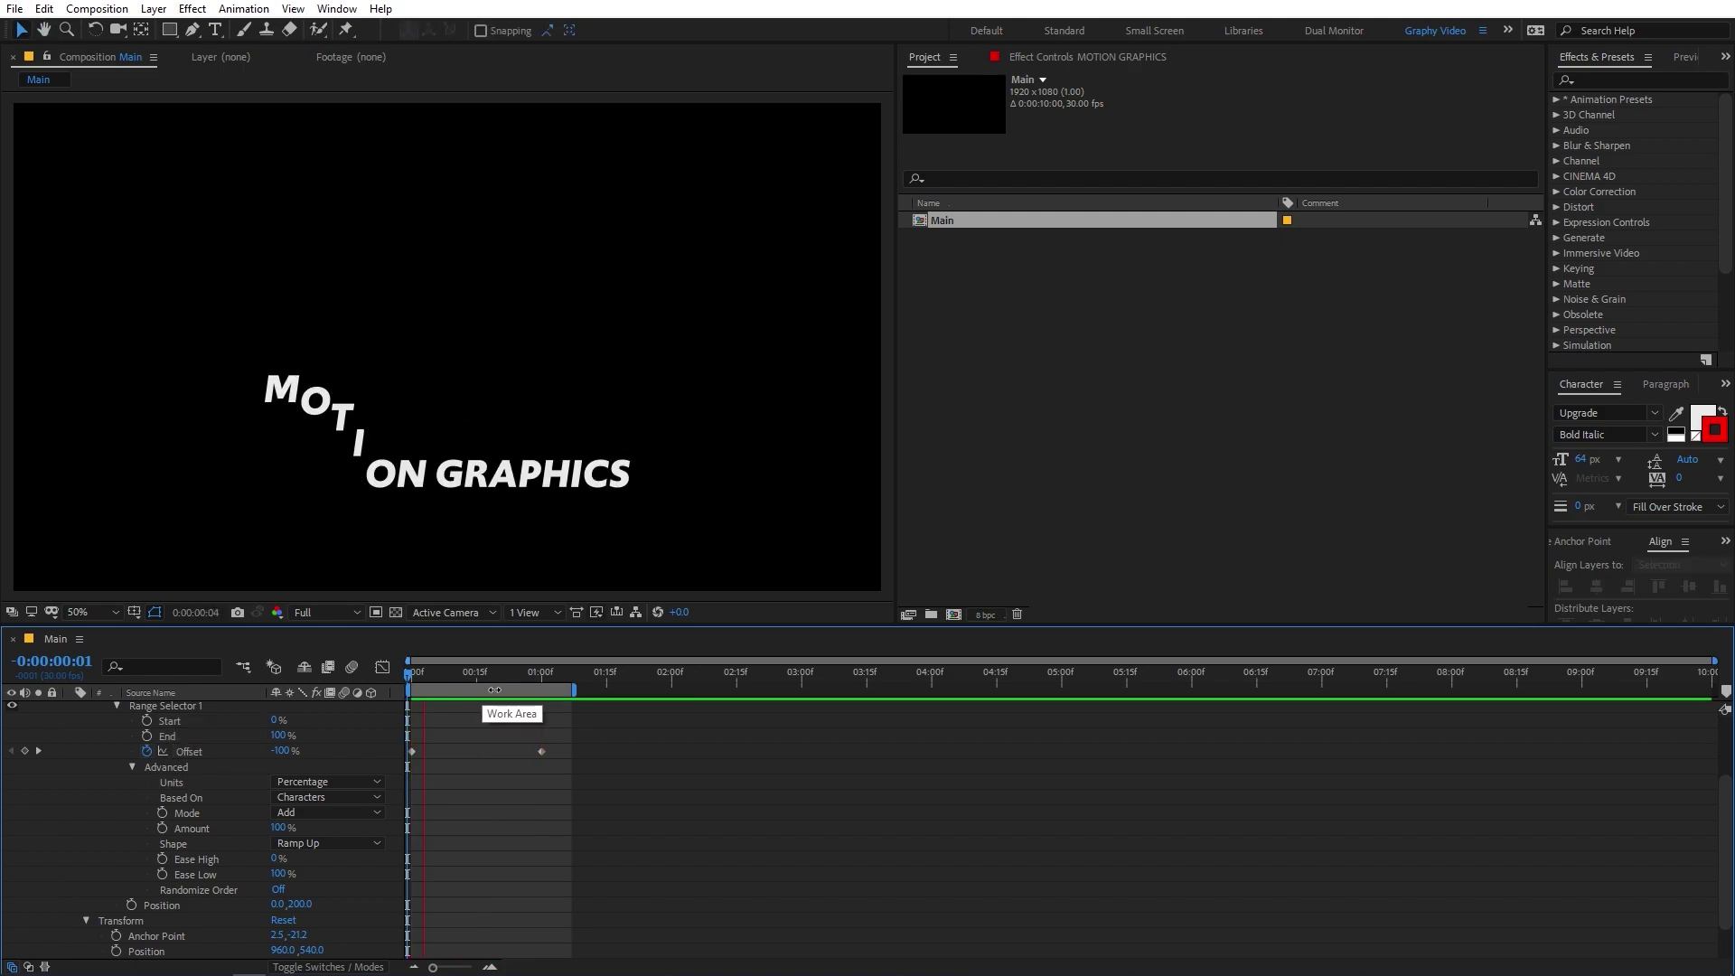
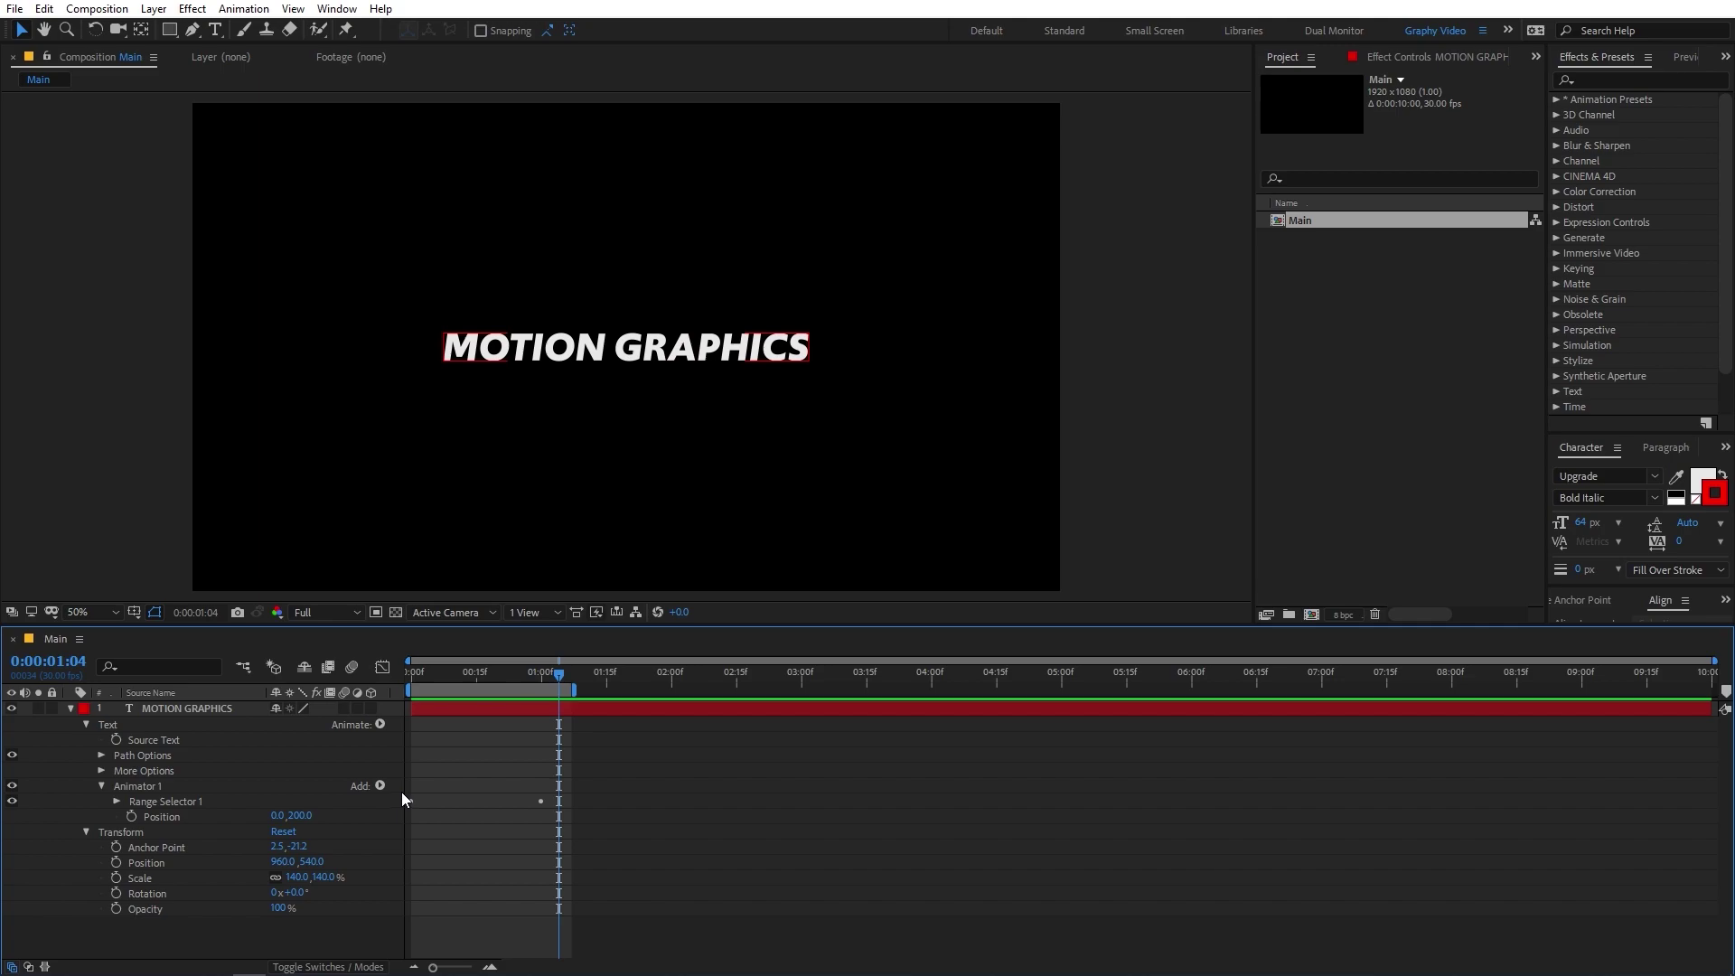
Set Animator 1's Position to 0, 0 and preview the title from the start.
left_click(148, 817)
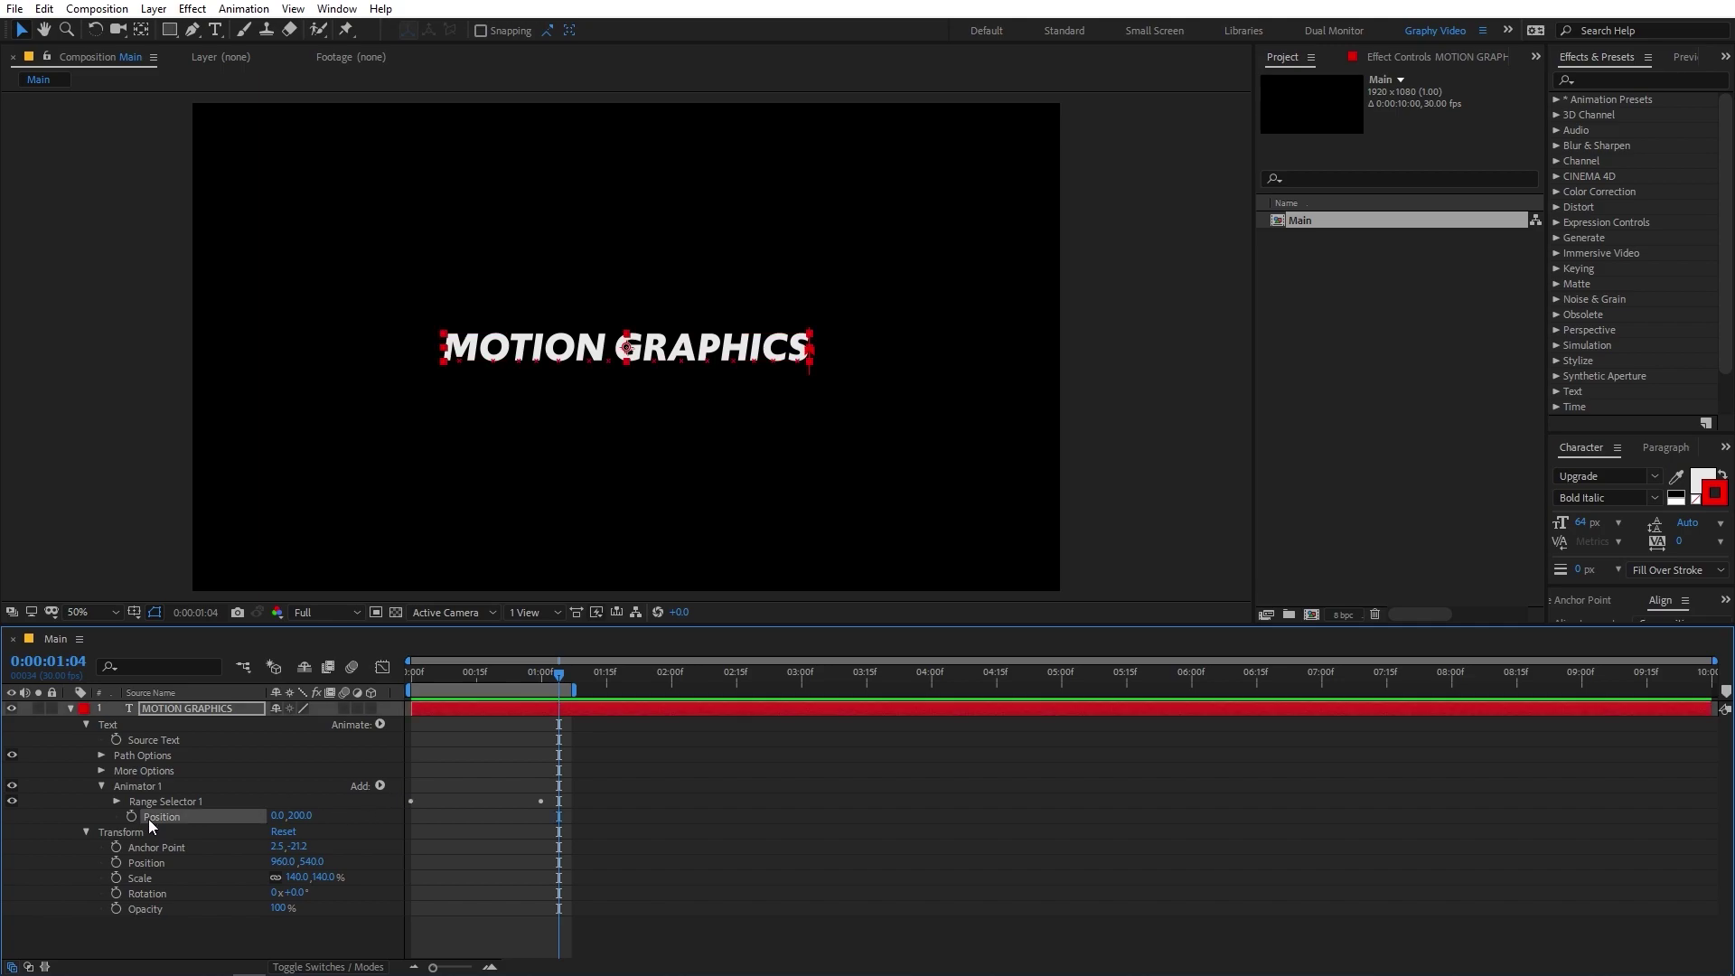
left_click(301, 816)
type("0")
key("Return")
left_click_drag(459, 687, 411, 689)
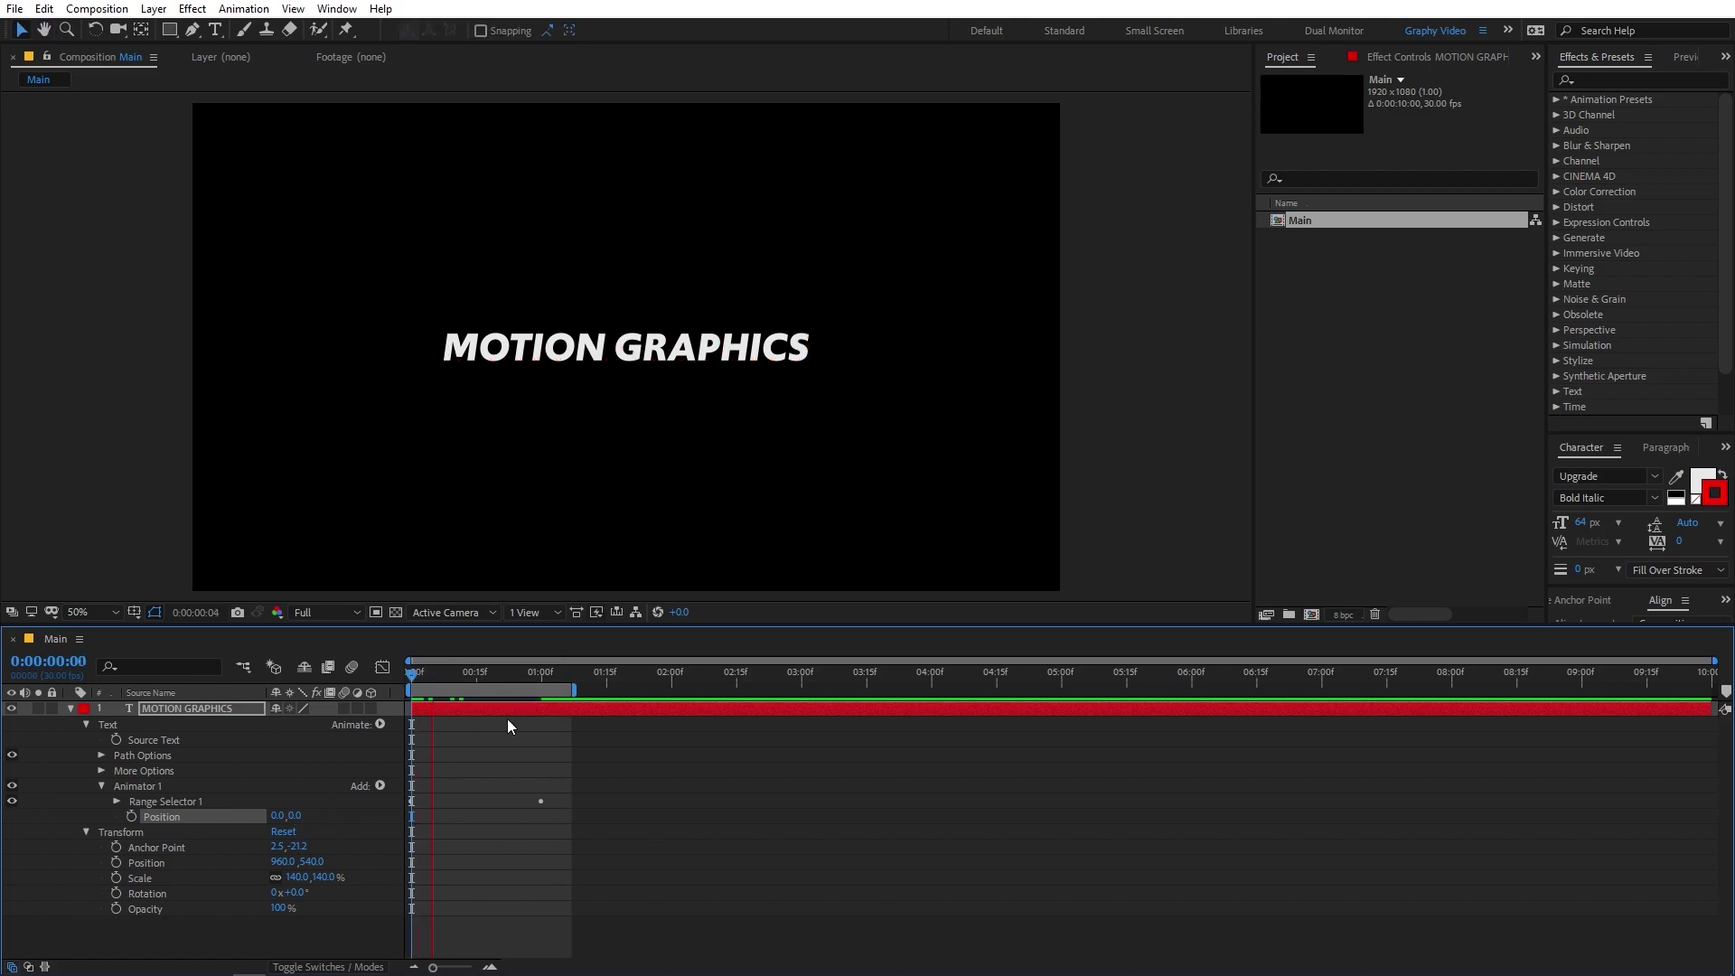
left_click(489, 688)
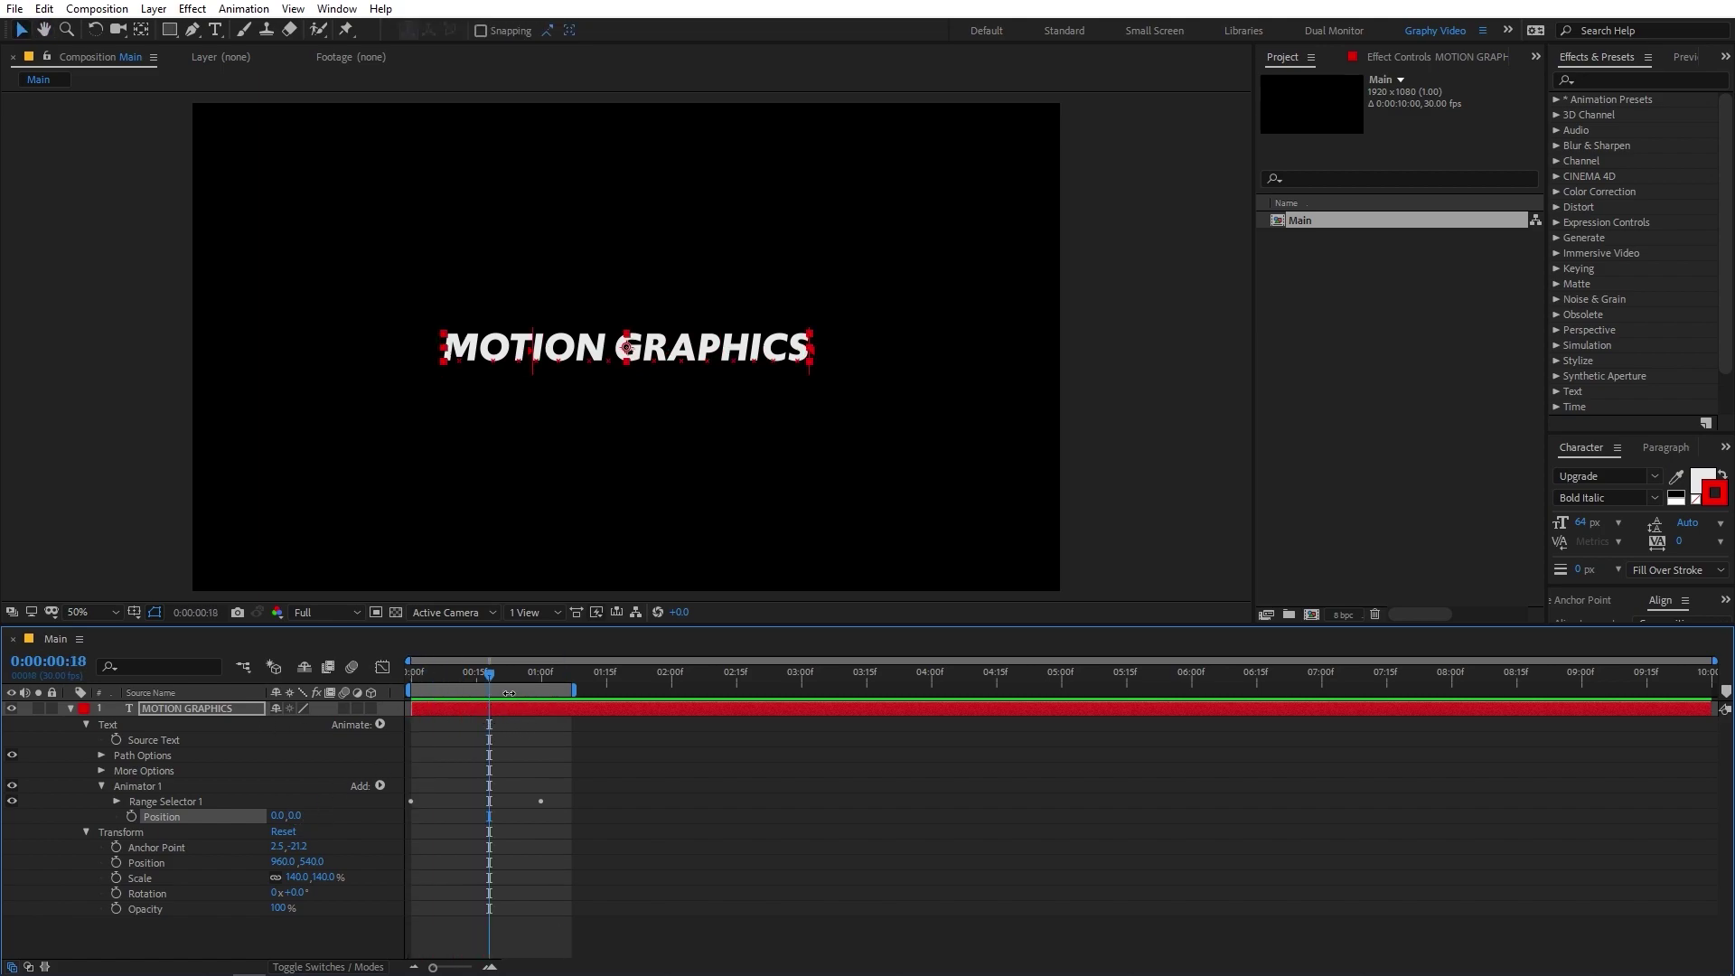
Add a Scale property to Animator 1 of the title layer.
left_click(377, 786)
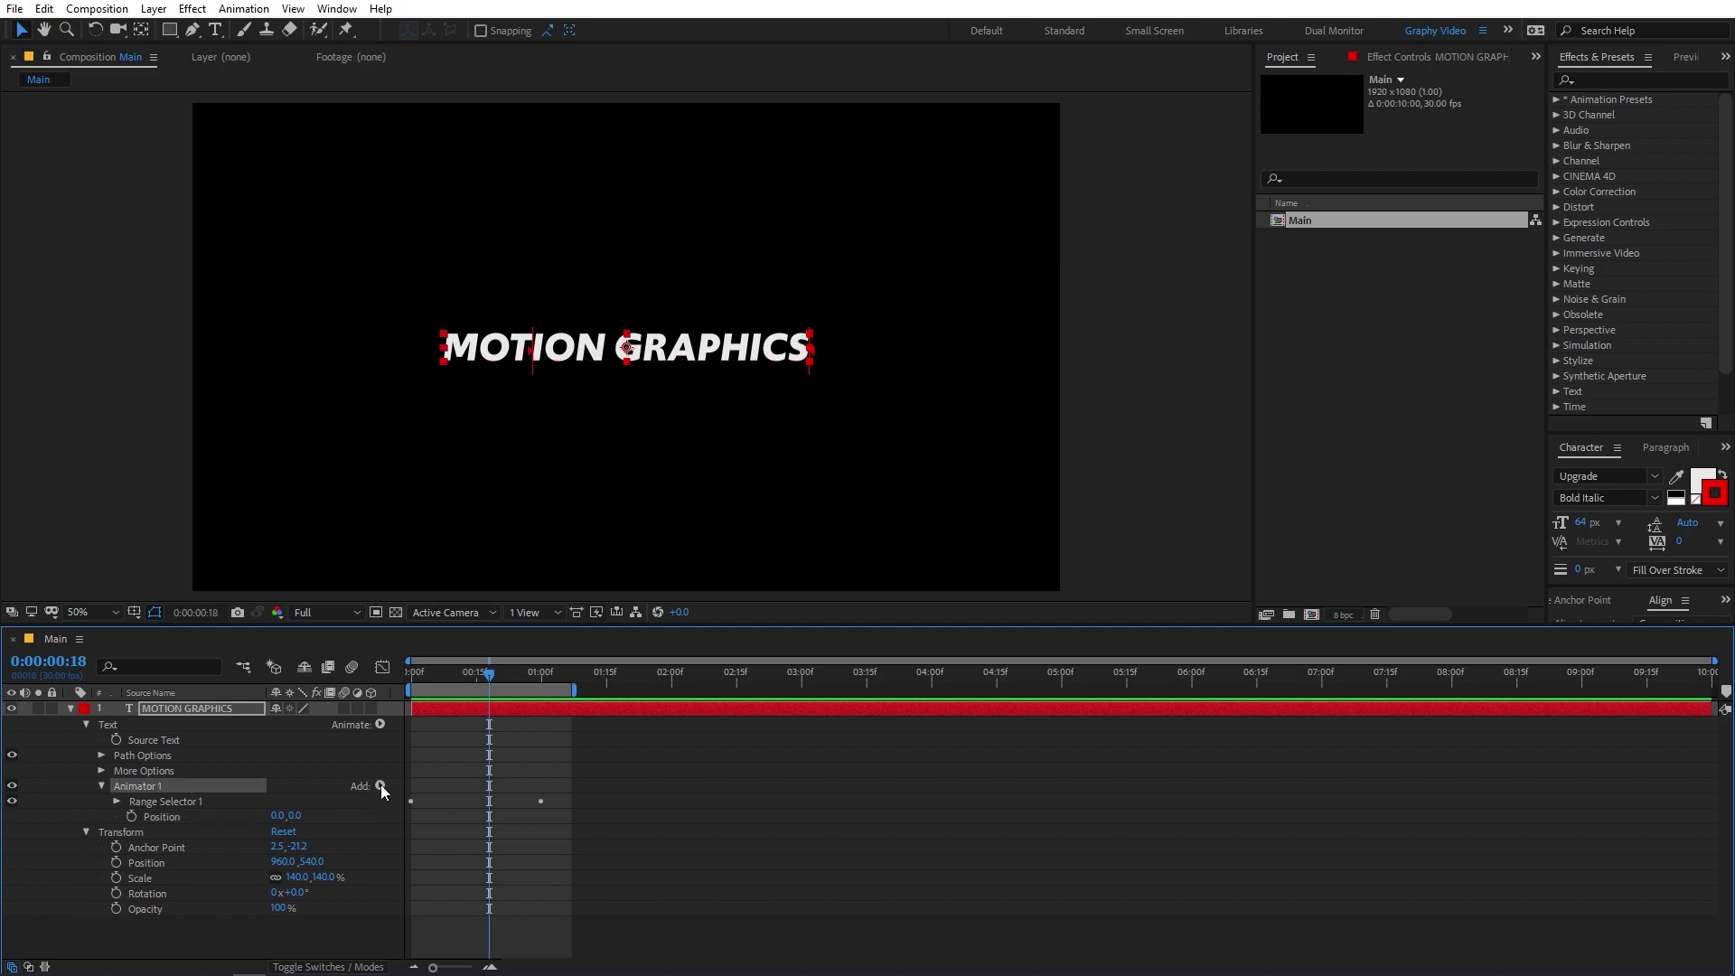
left_click(381, 785)
mouse_move(400, 790)
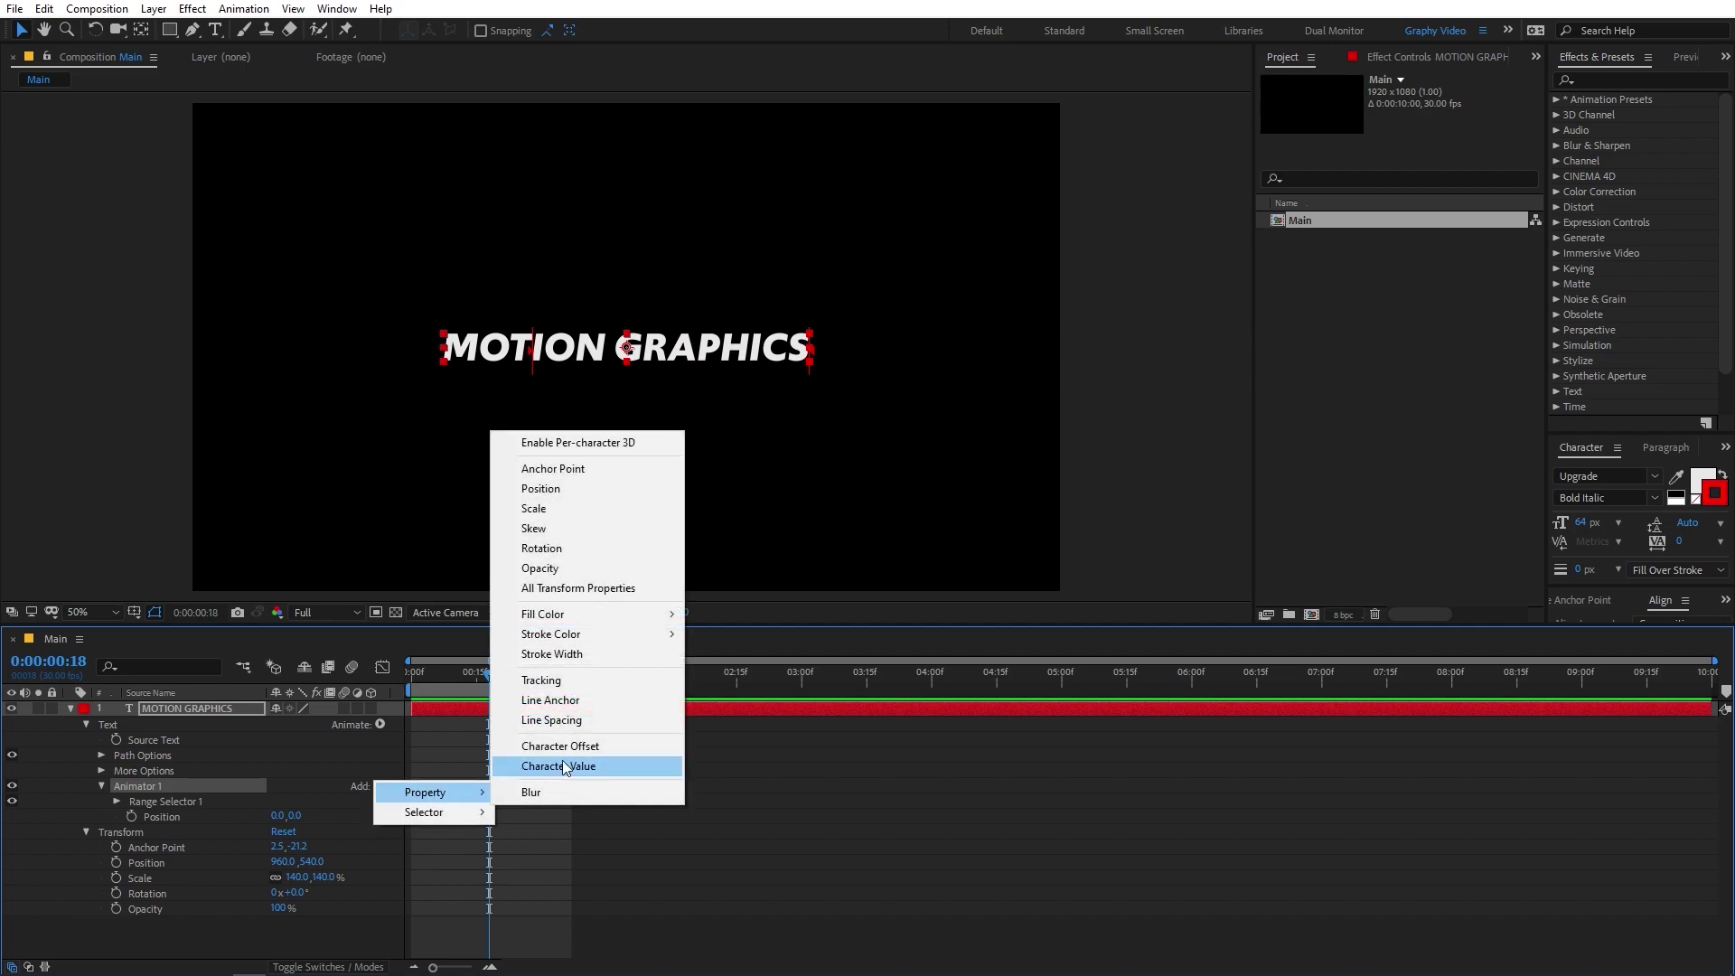
left_click(533, 509)
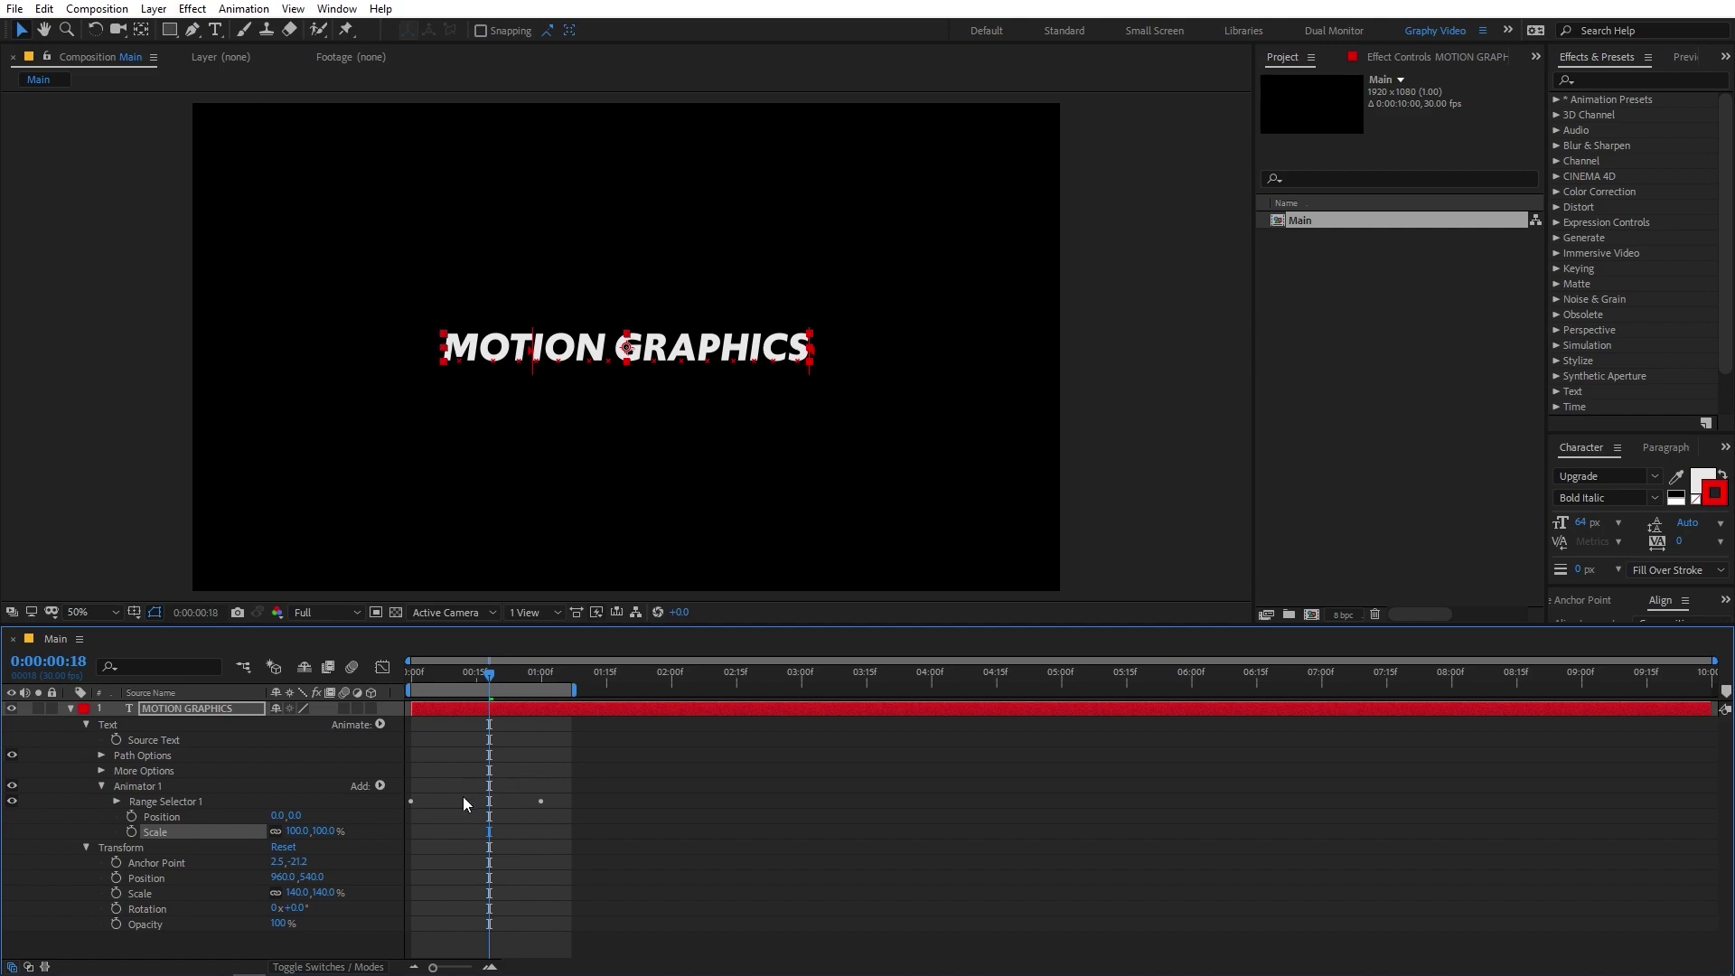
Set Animator 1's Scale to 0% and preview the letters scaling in from the start.
key("Home")
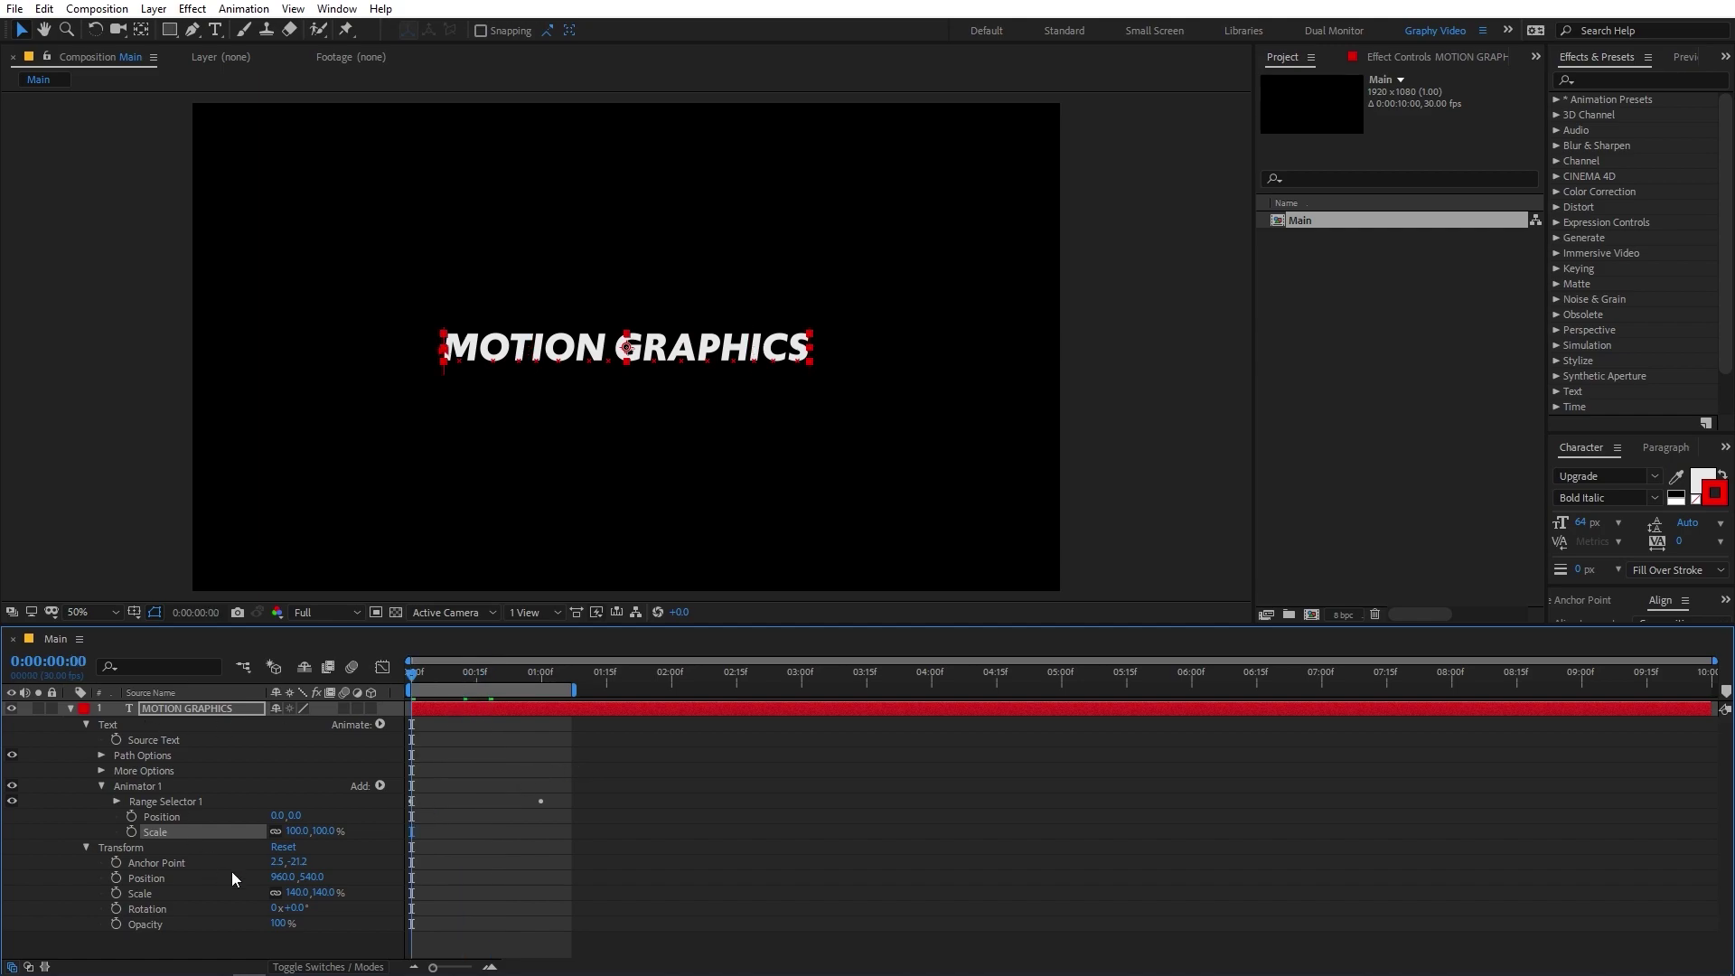
left_click(298, 831)
type("0")
key("Return")
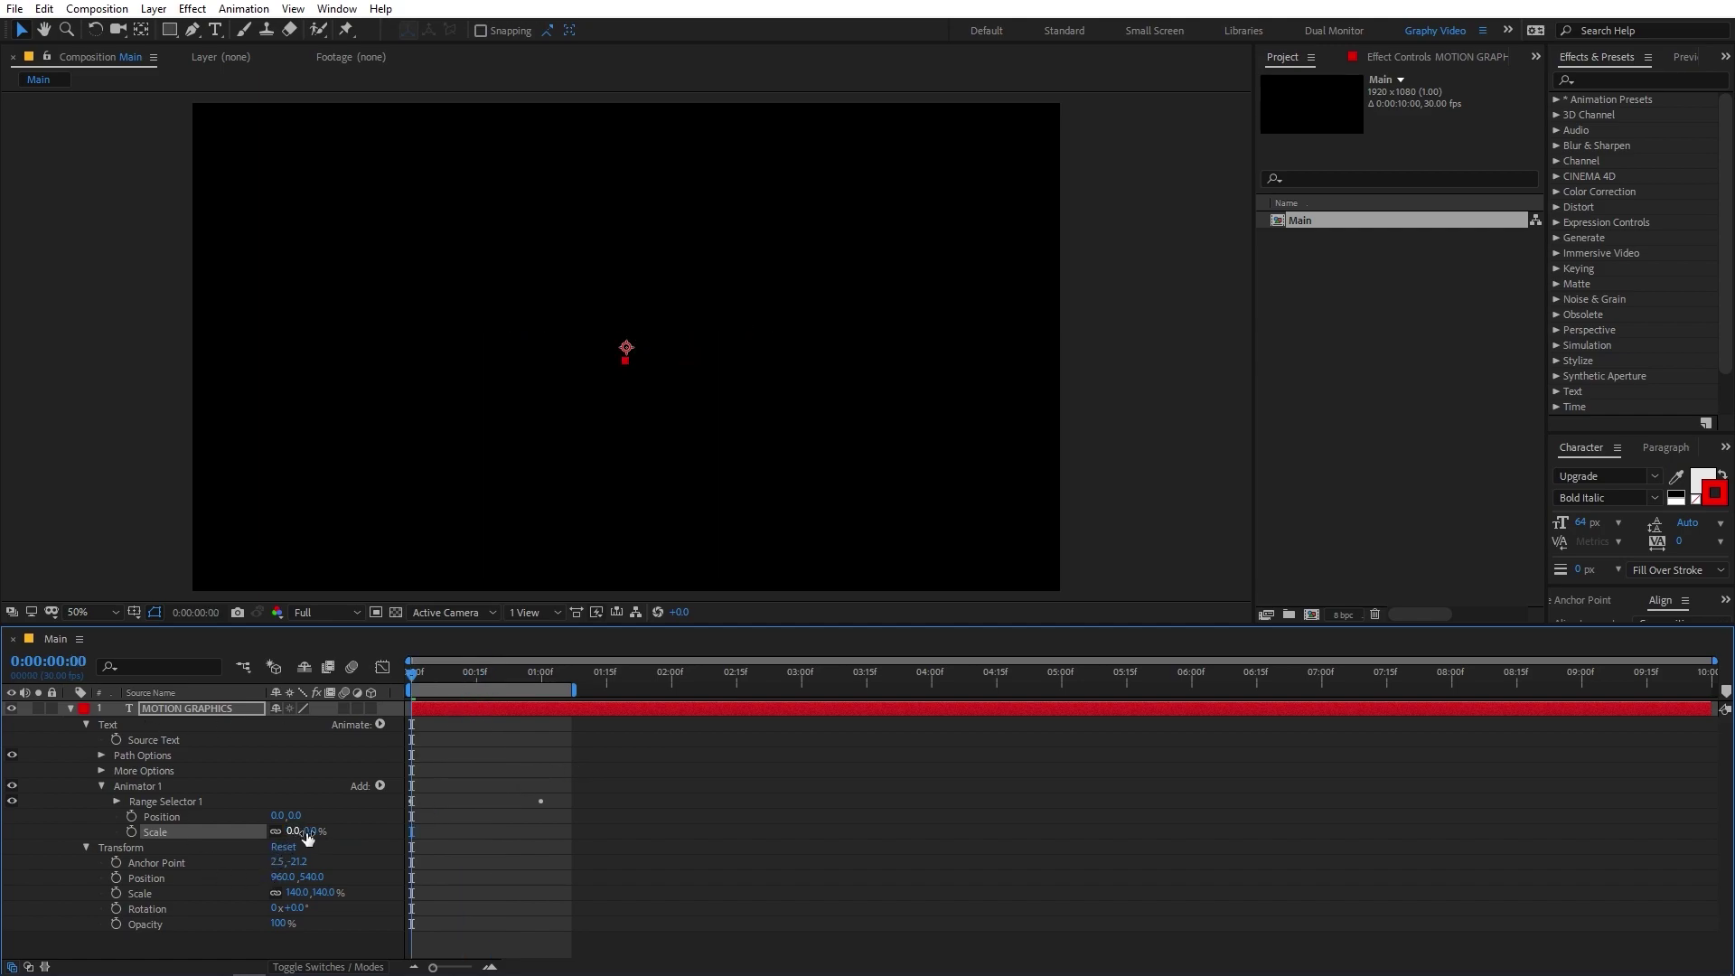
left_click(515, 864)
key("space")
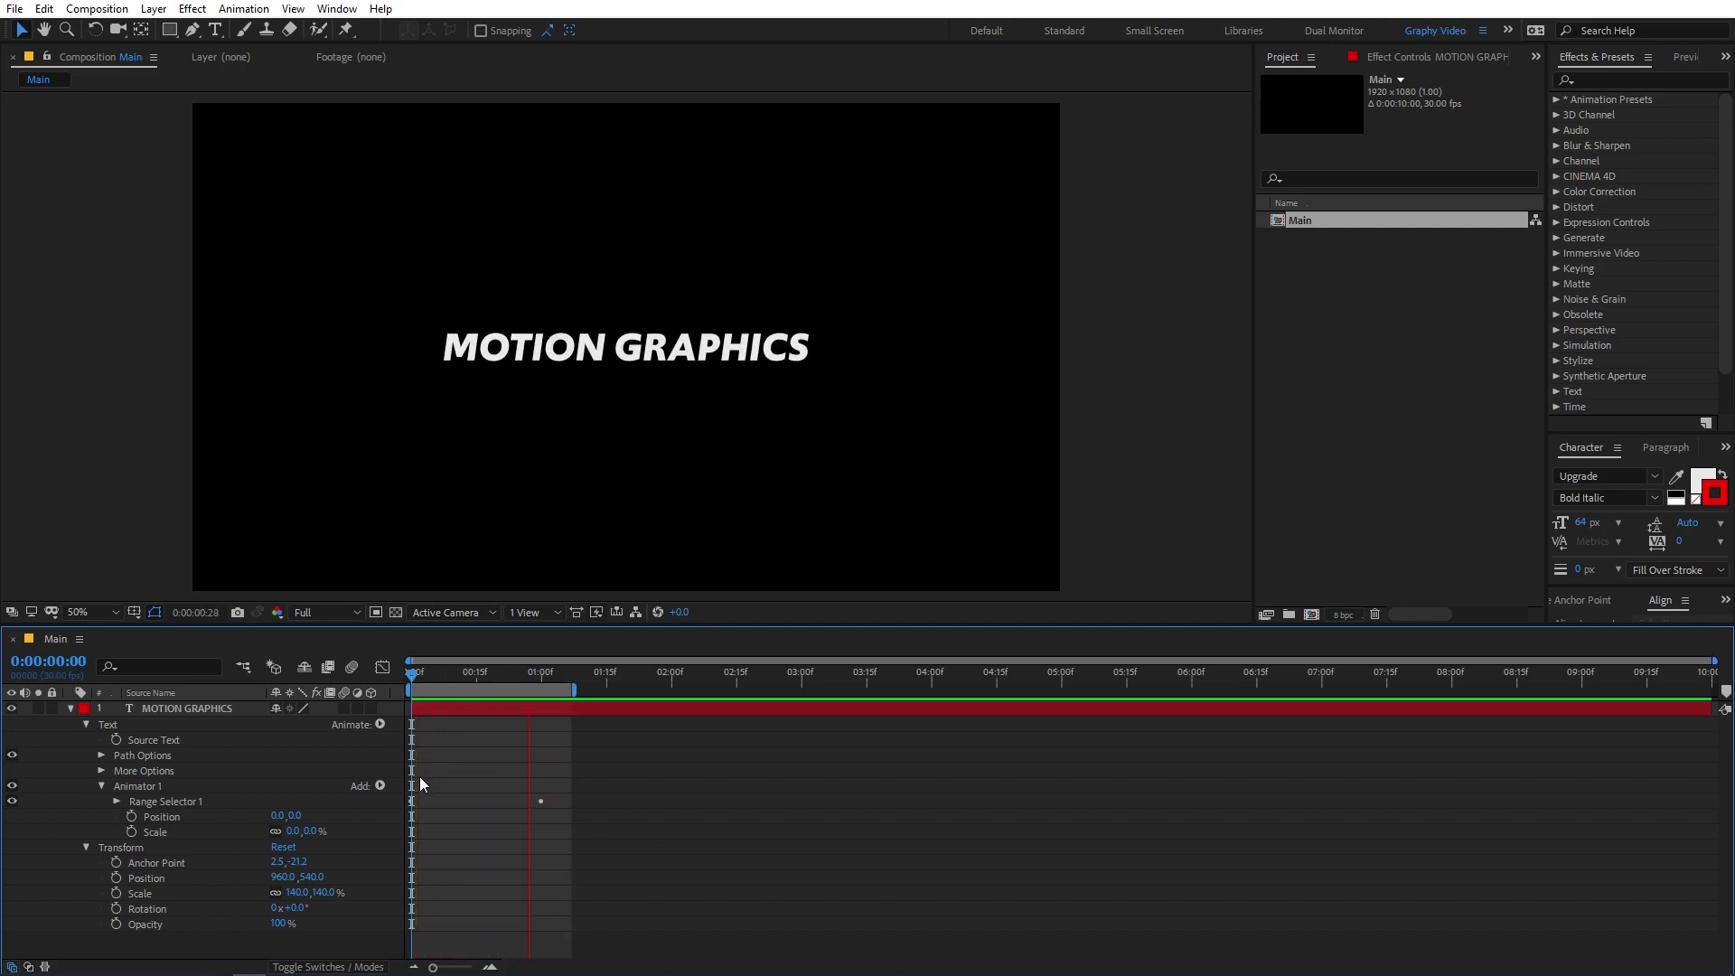
key("space")
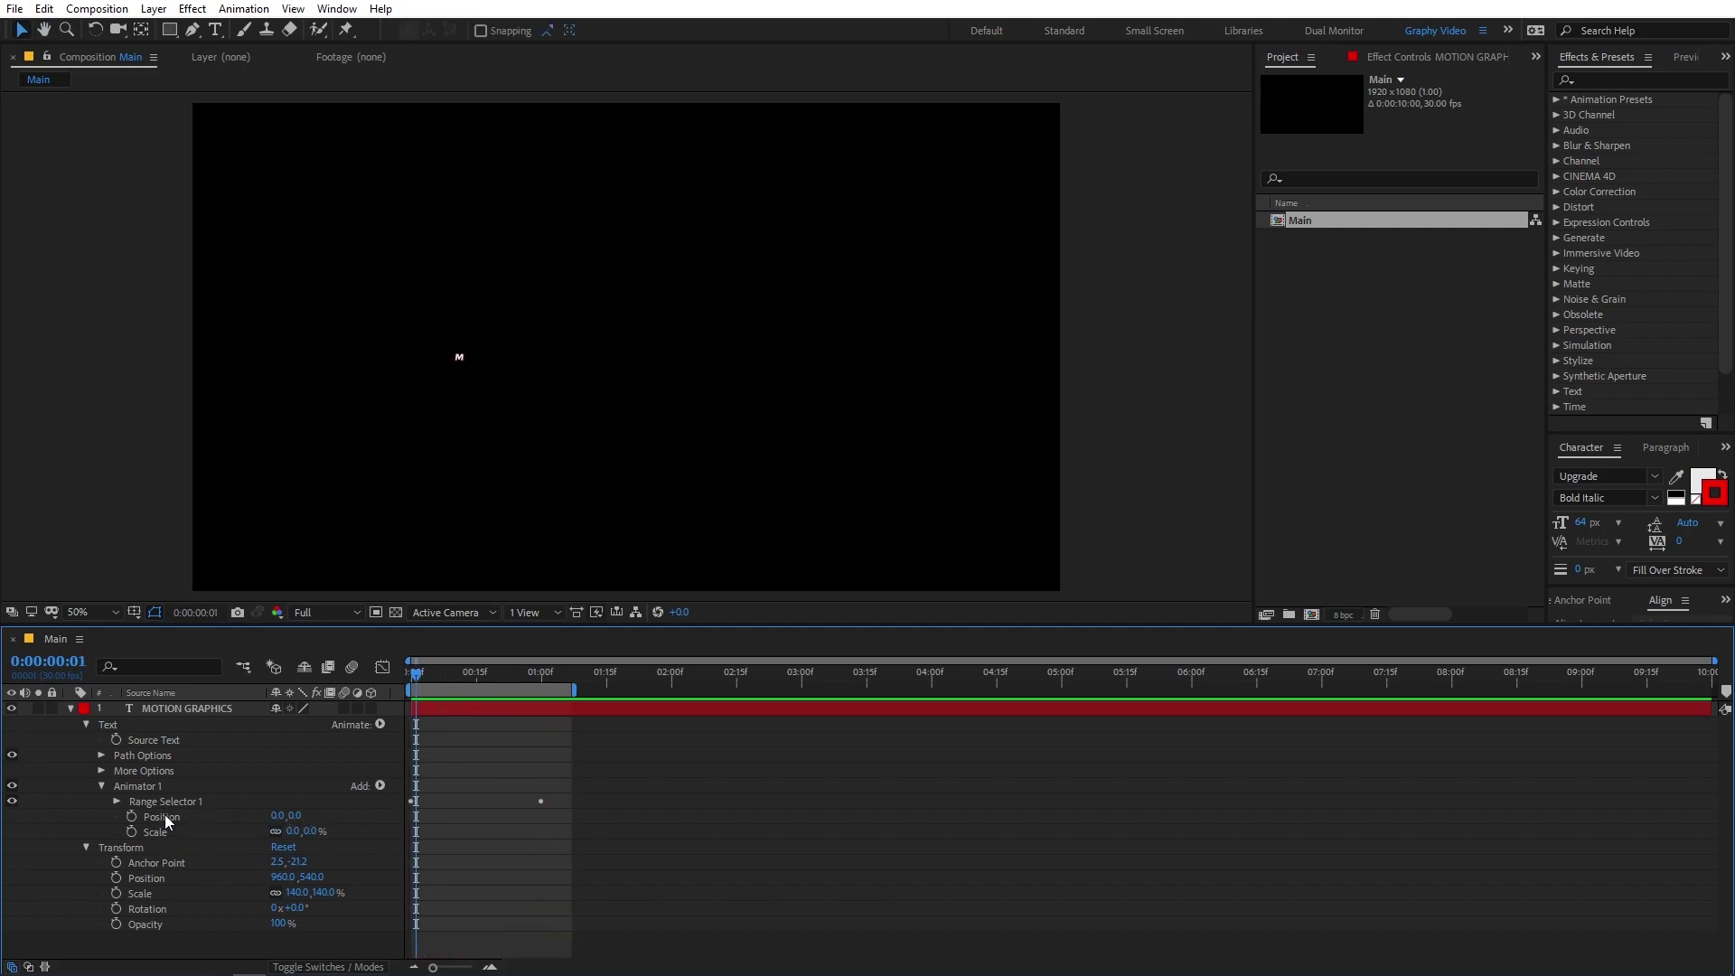
Set Animator 1's Position to 0, 200 and preview it combined with the Scale animation.
left_click(295, 816)
type("200")
key("Return")
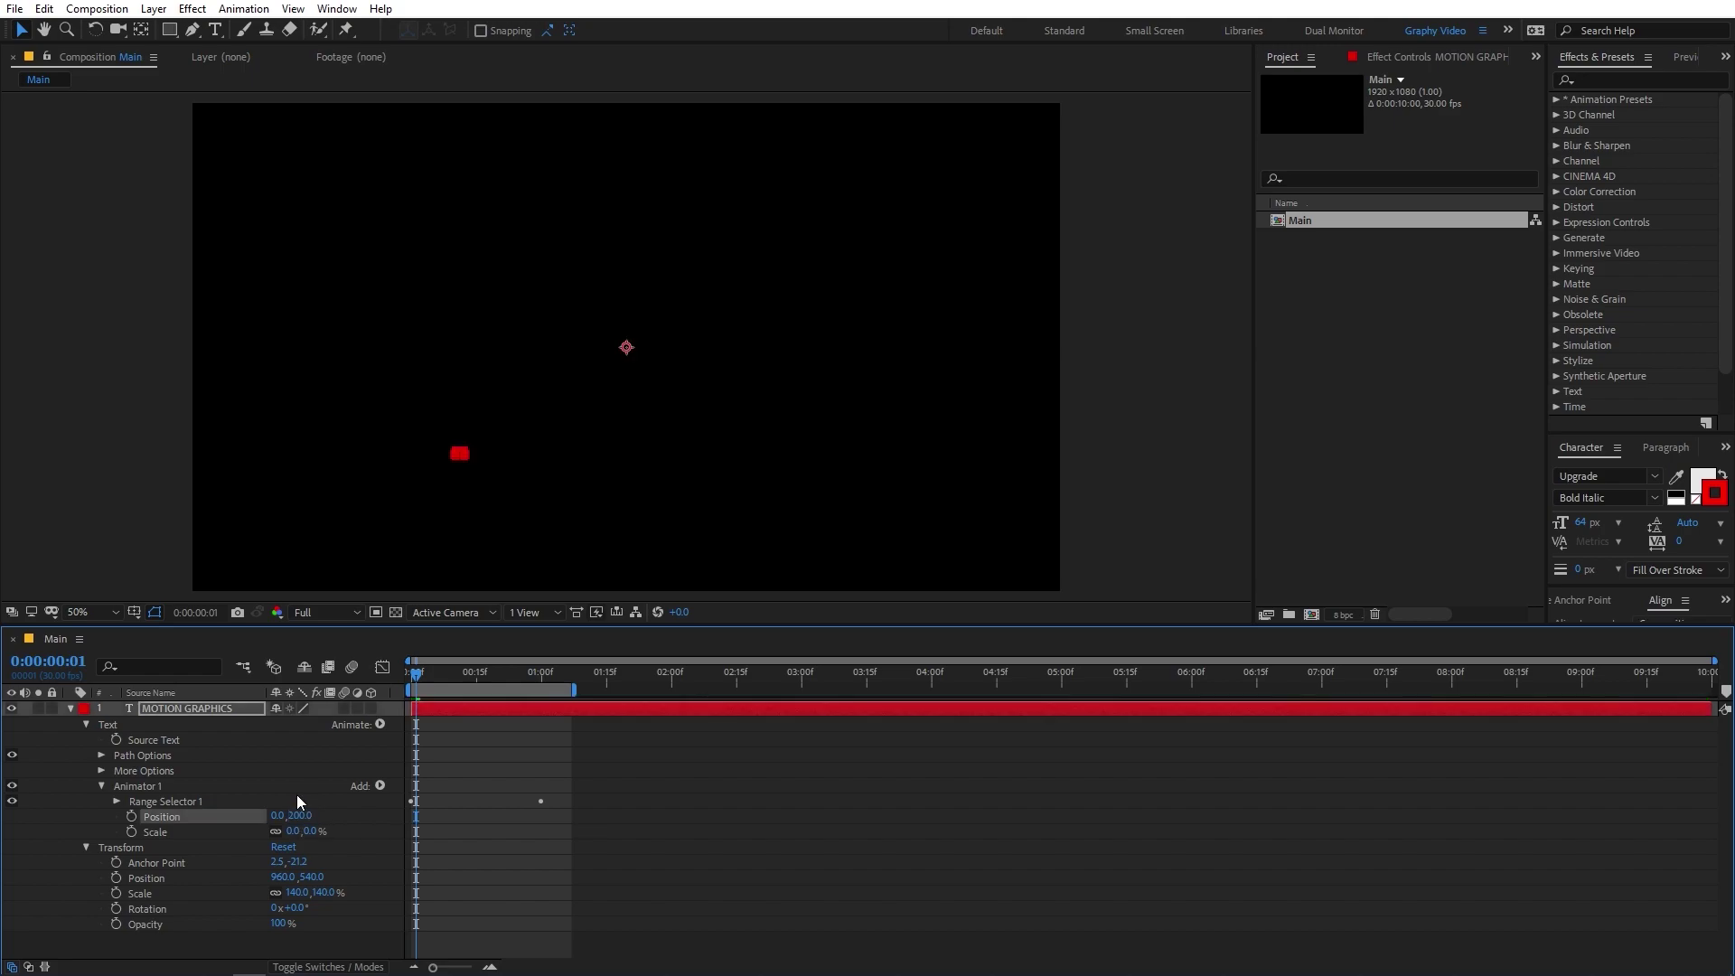
key("space")
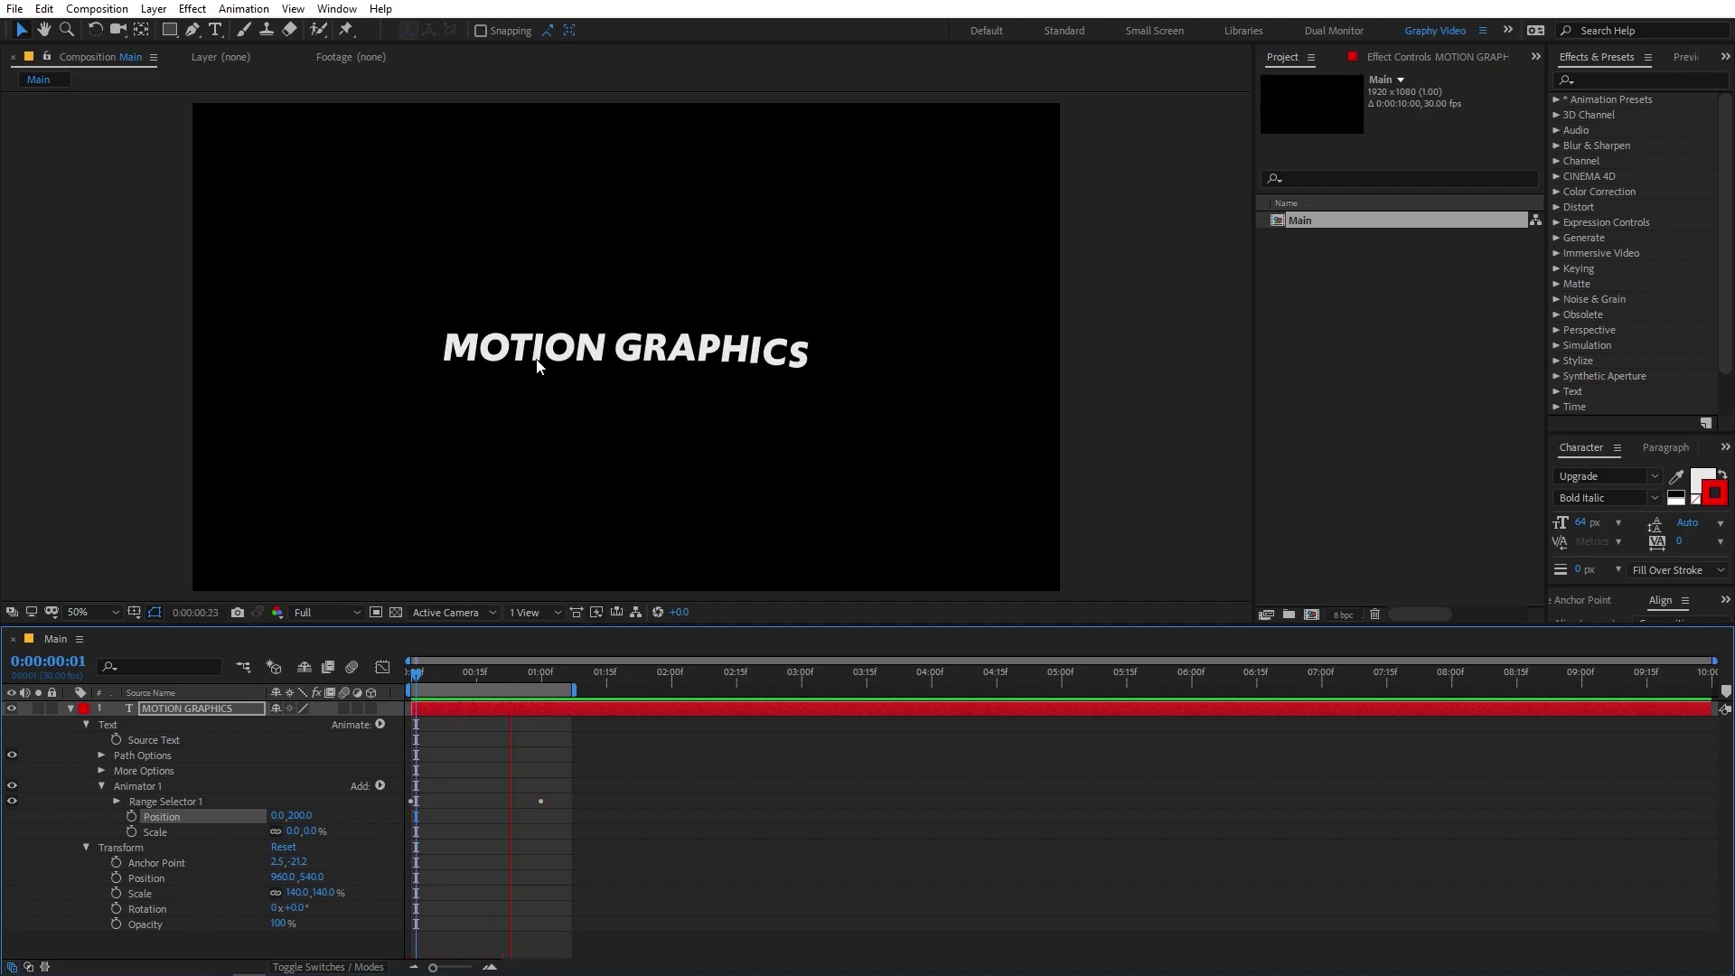
Add a Rotation property to Animator 1 and set it to 259°.
left_click(380, 786)
mouse_move(425, 791)
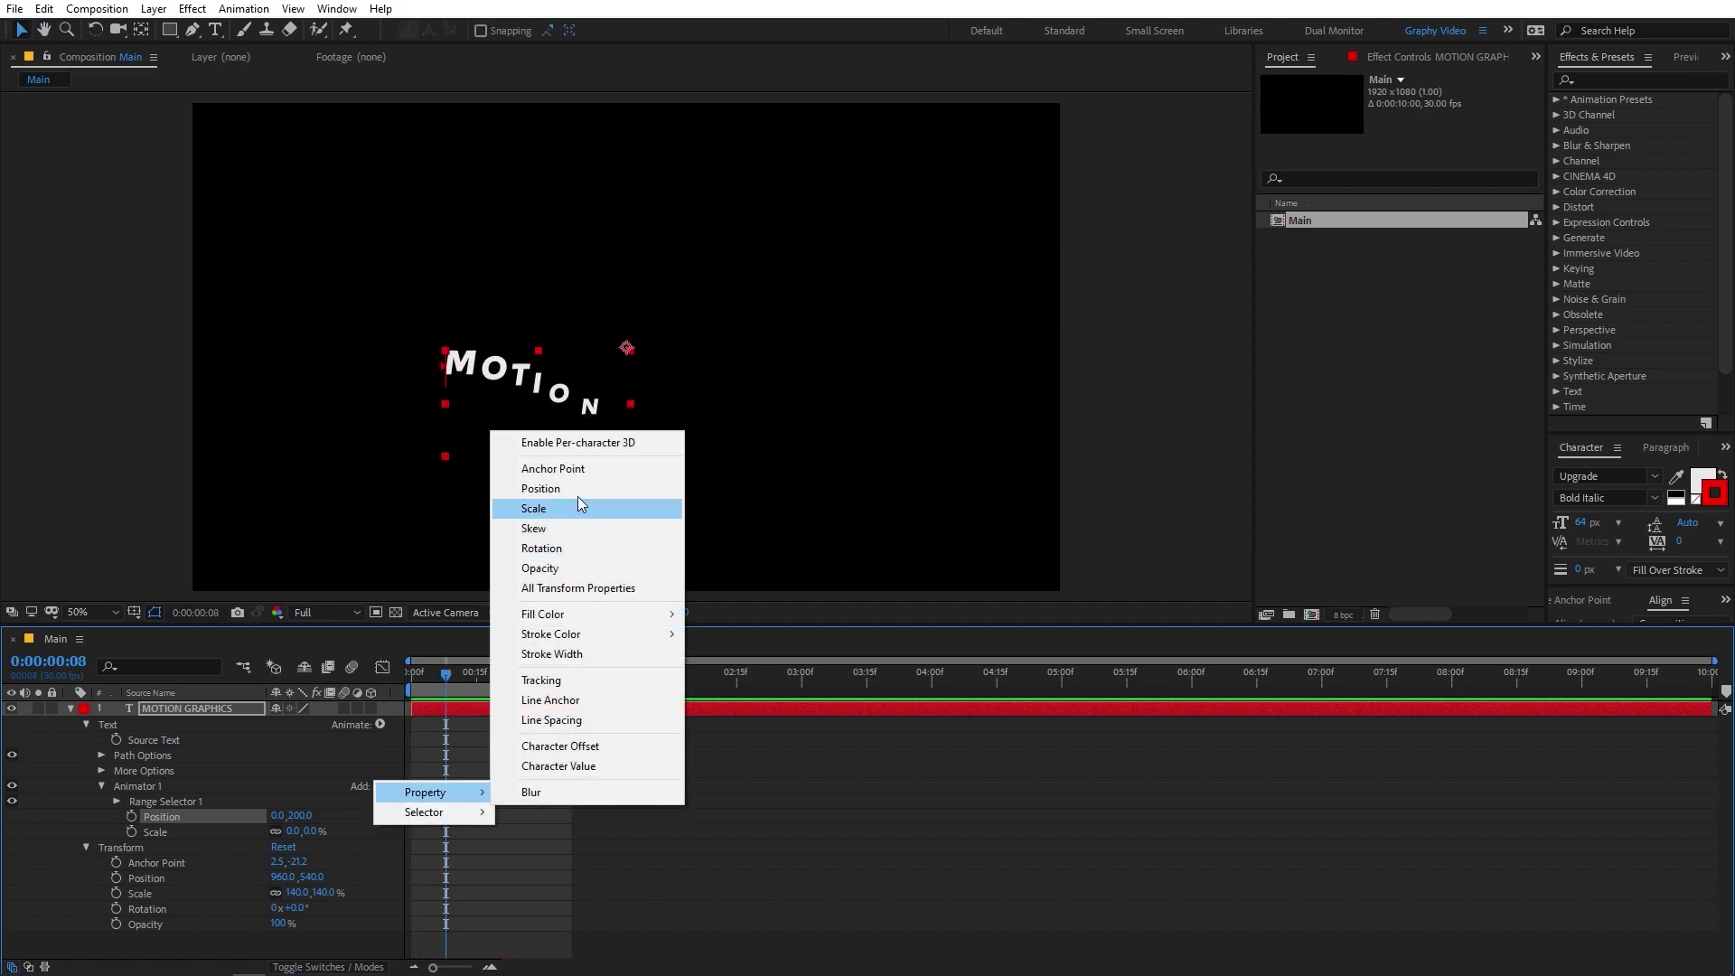
left_click(530, 548)
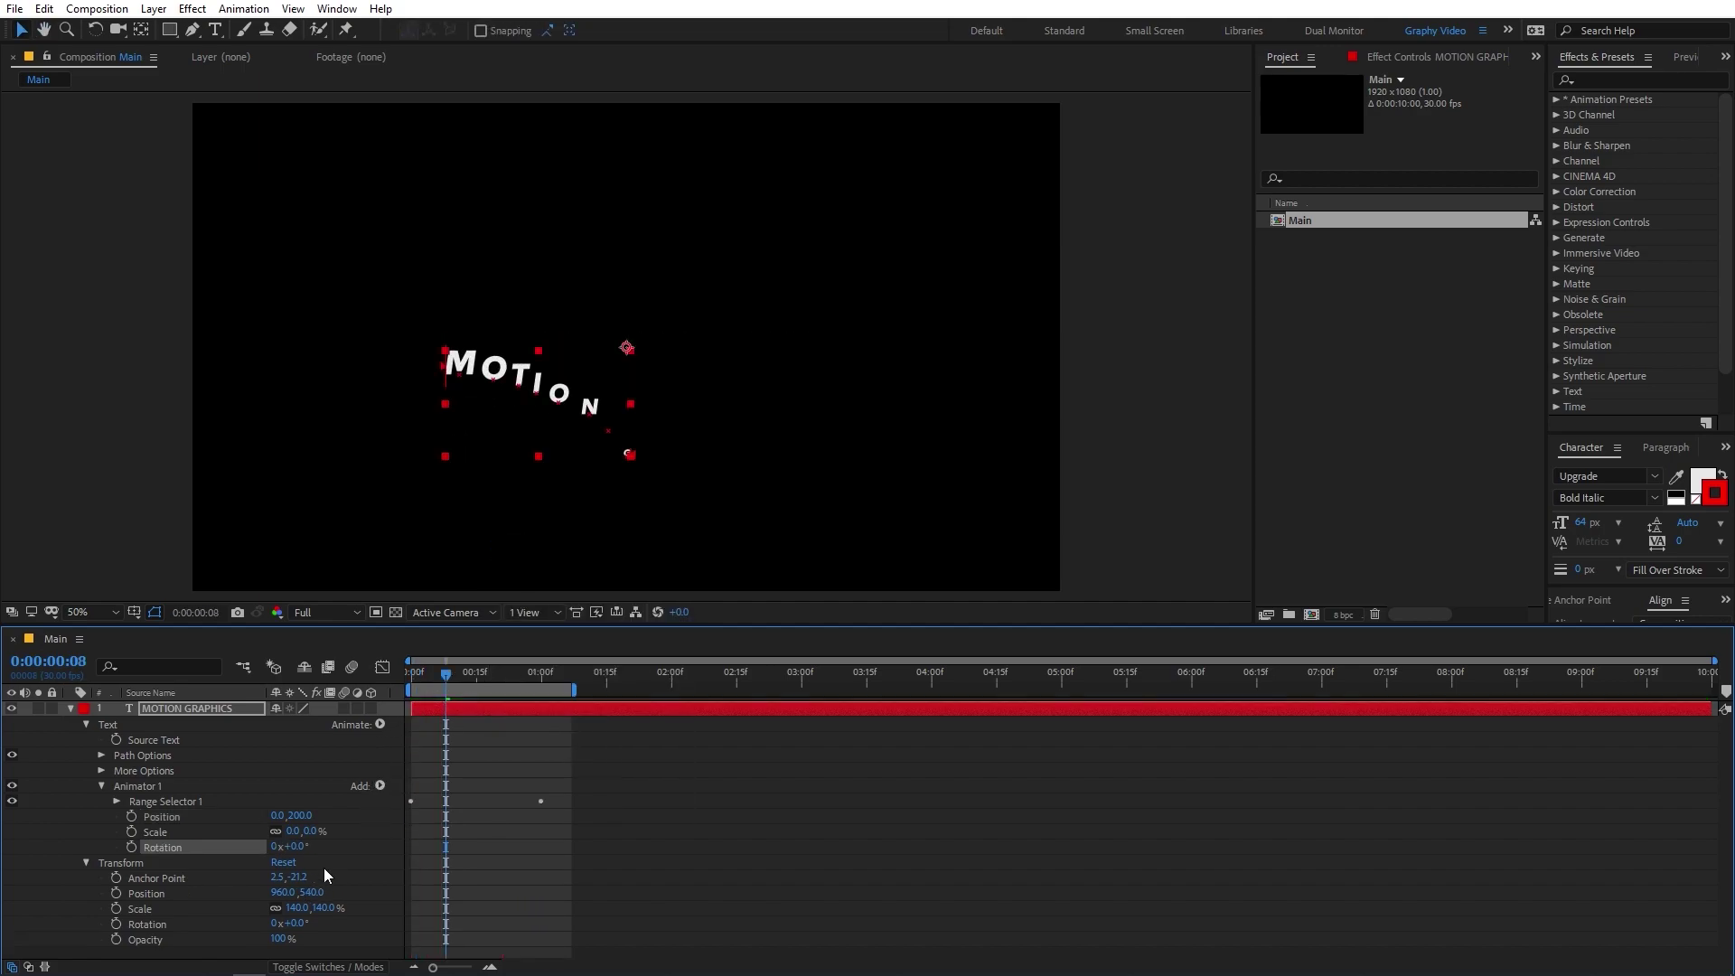
left_click_drag(307, 849, 531, 846)
Preview the combined Position, Scale and Rotation text animation from the first frame.
key("Home")
key("space")
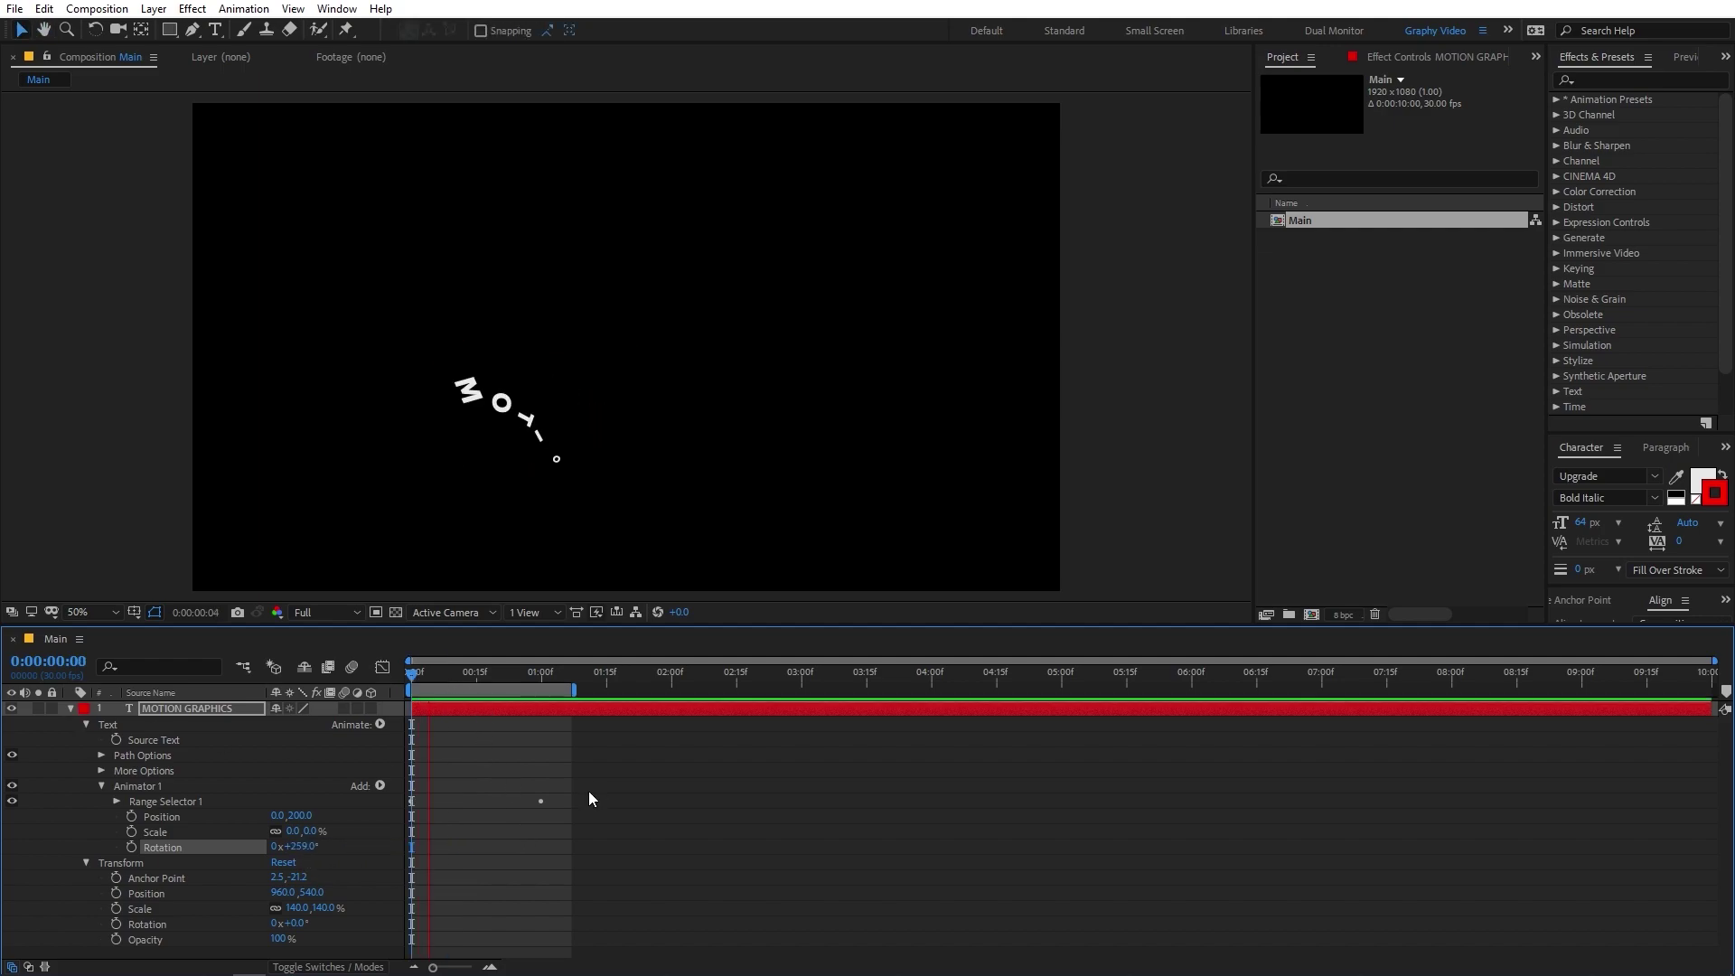
key("space")
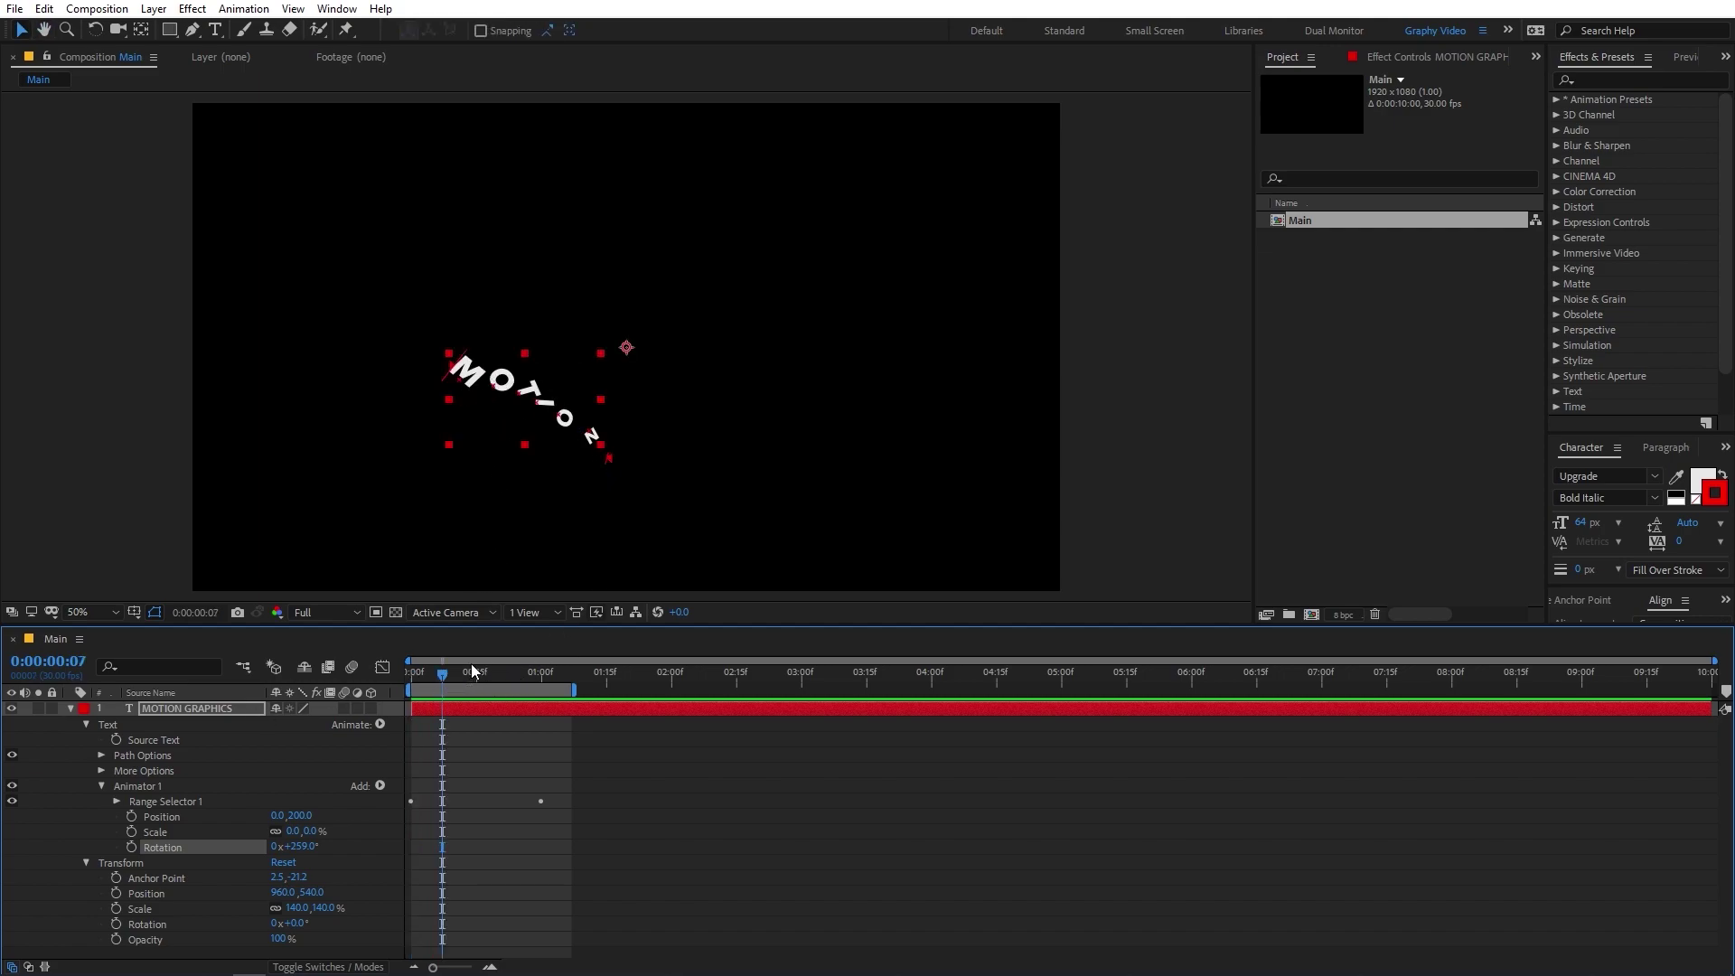
key("Home")
key("space")
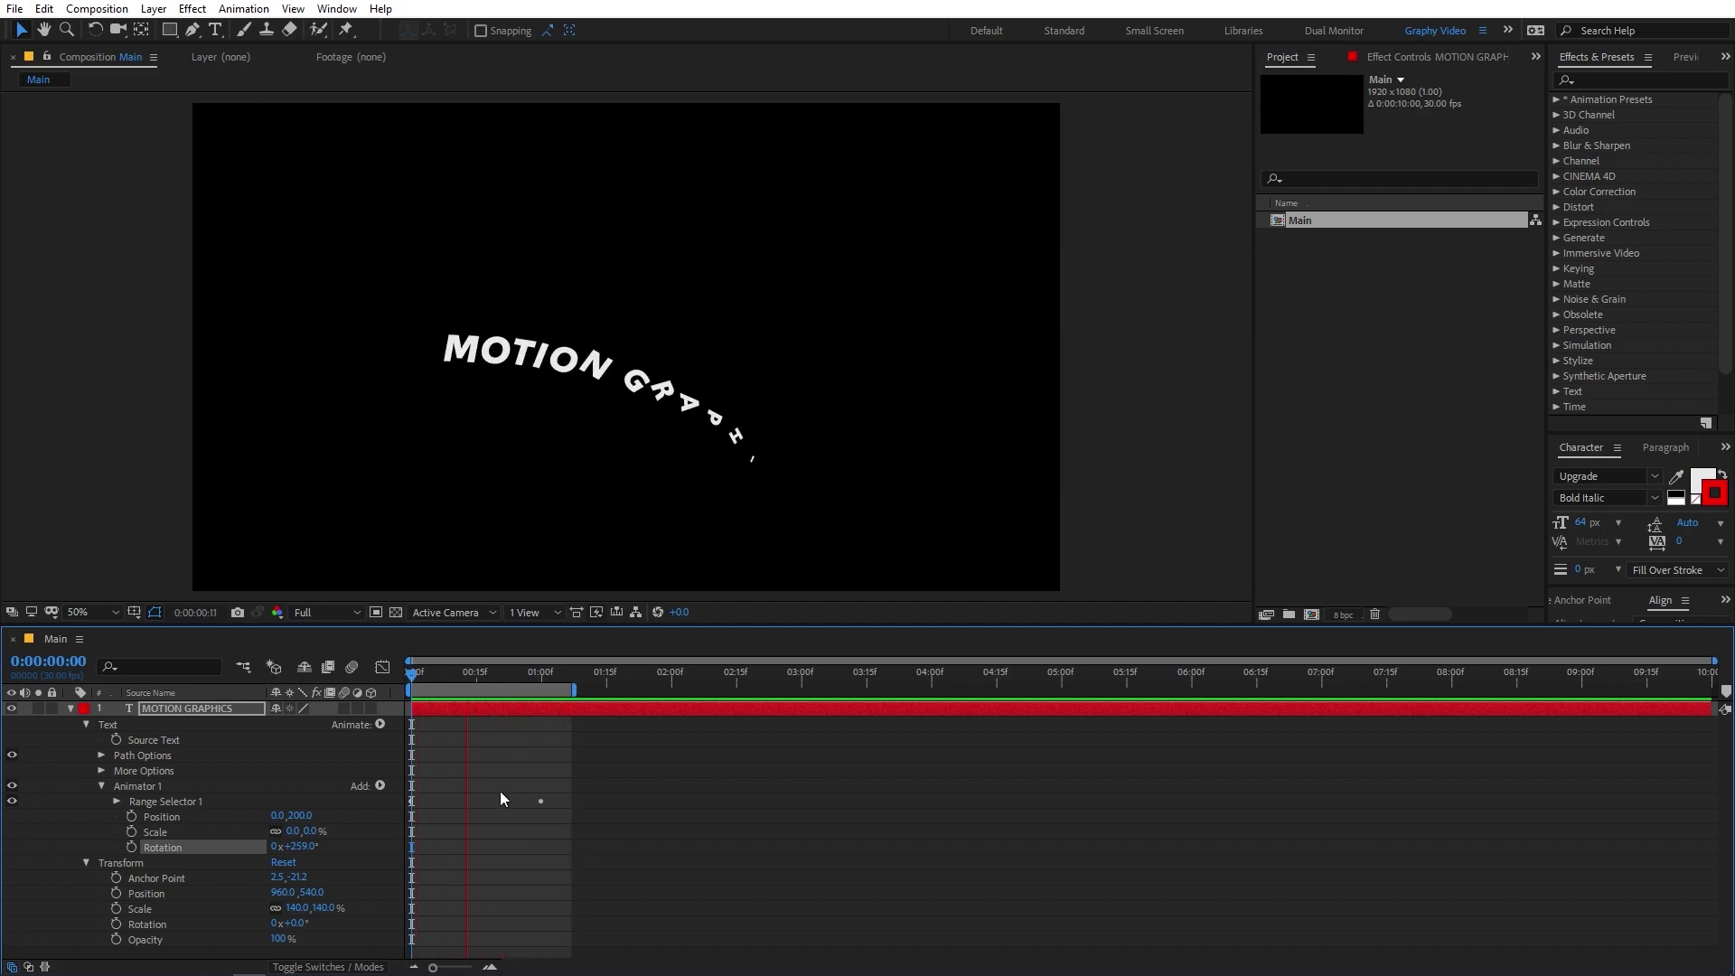
key("space")
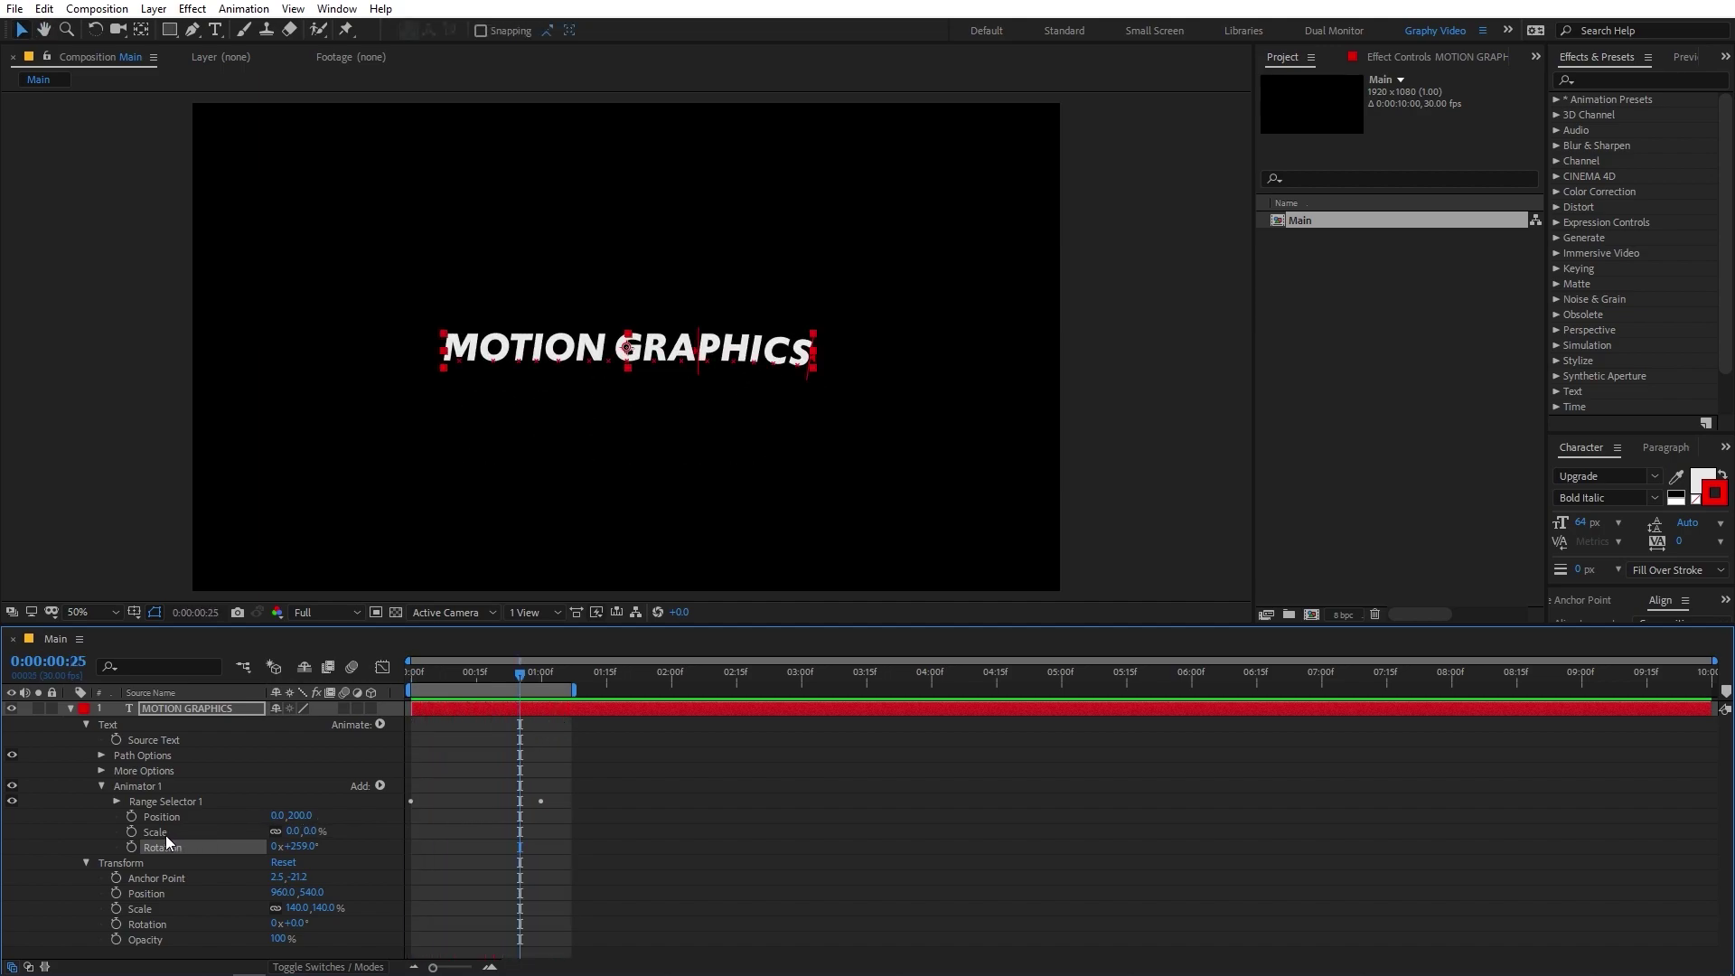
Add an Opacity property to Animator 1 and set it to 0%.
left_click(381, 786)
mouse_move(425, 791)
left_click(540, 569)
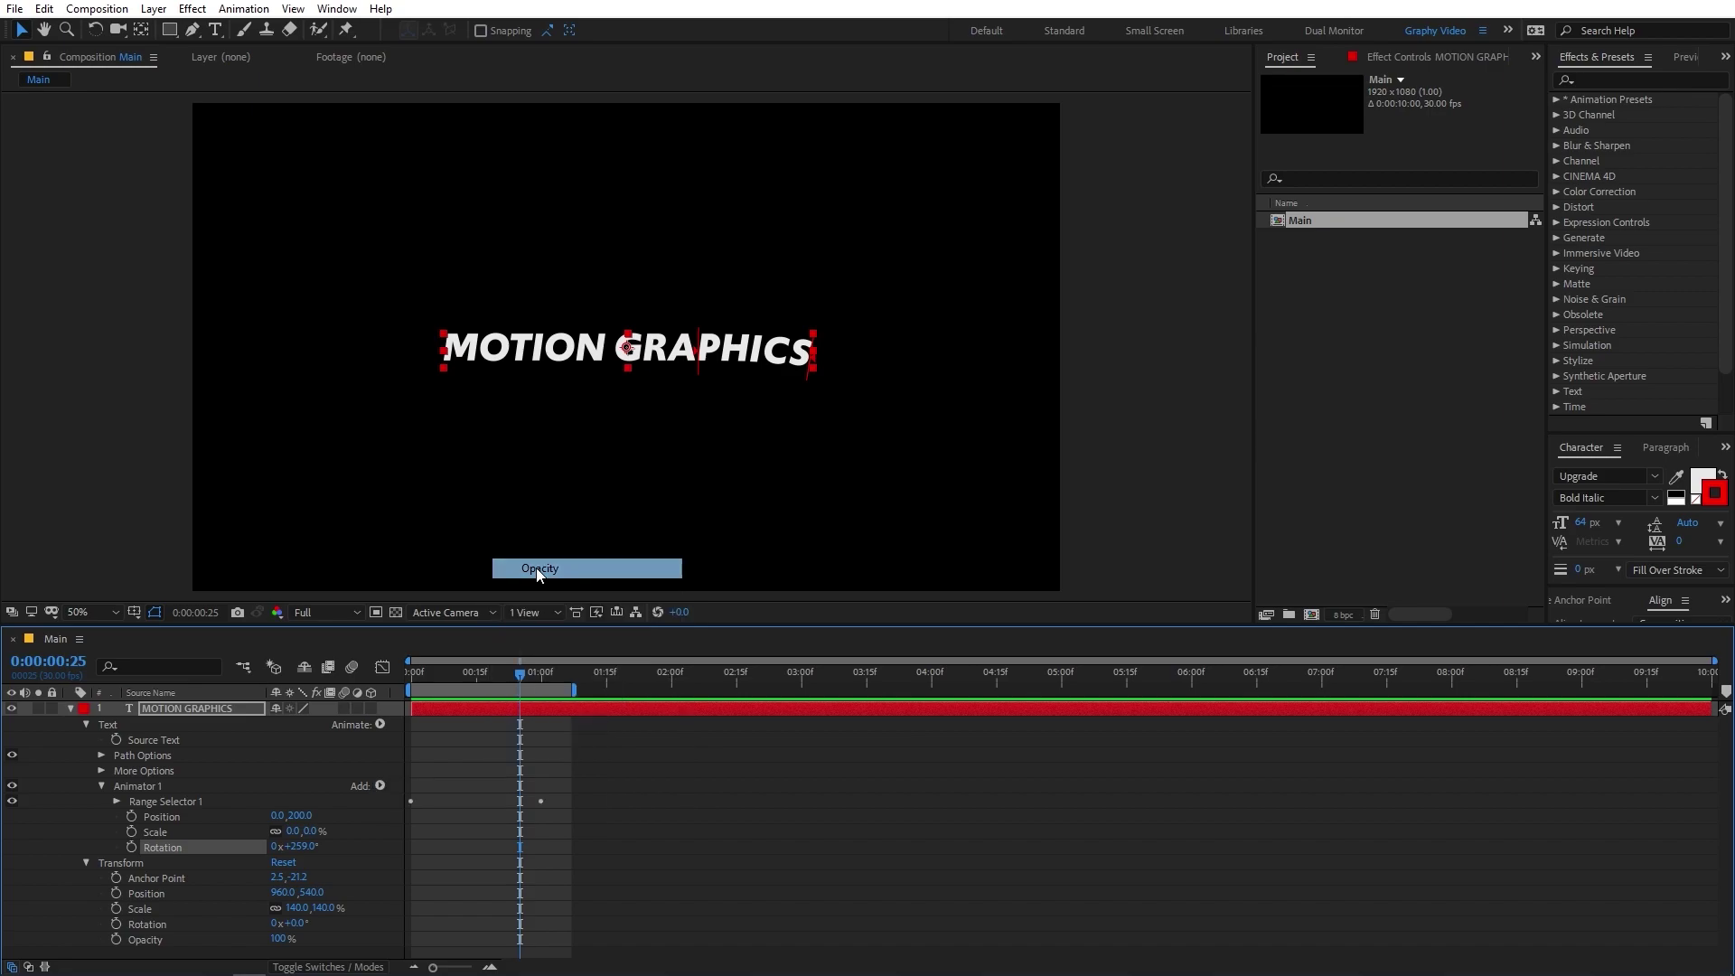
type("00")
key("Return")
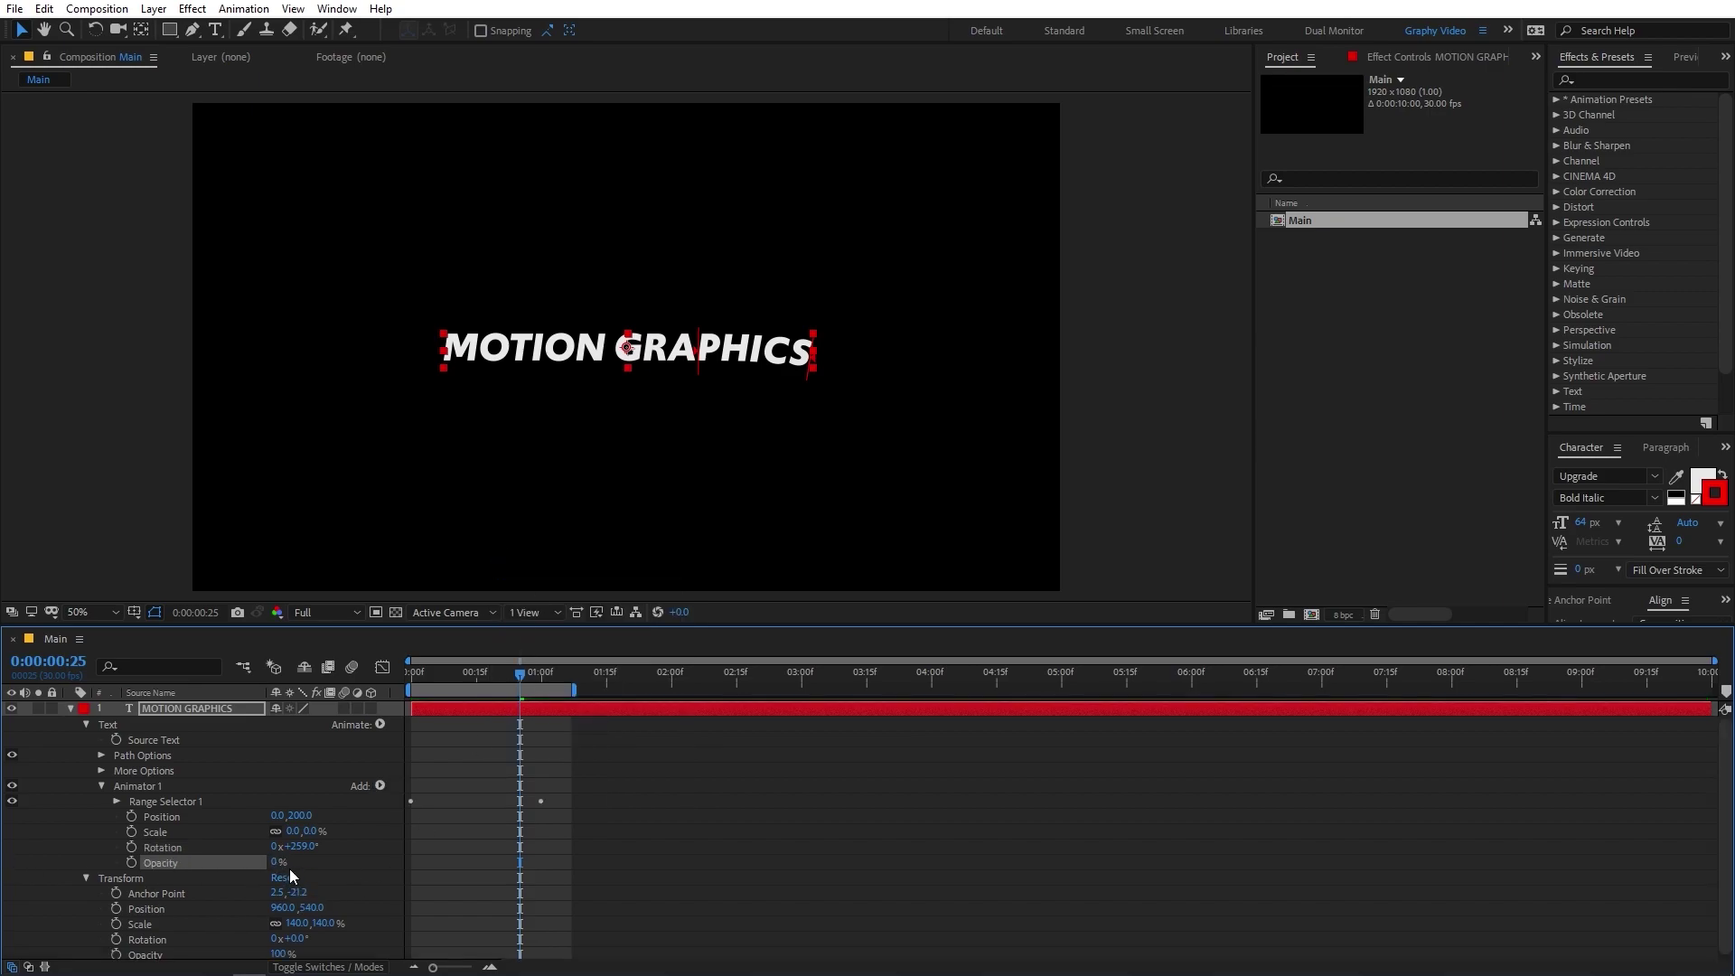
Delete the Scale property from Animator 1 and preview the title animation from the start.
left_click(171, 833)
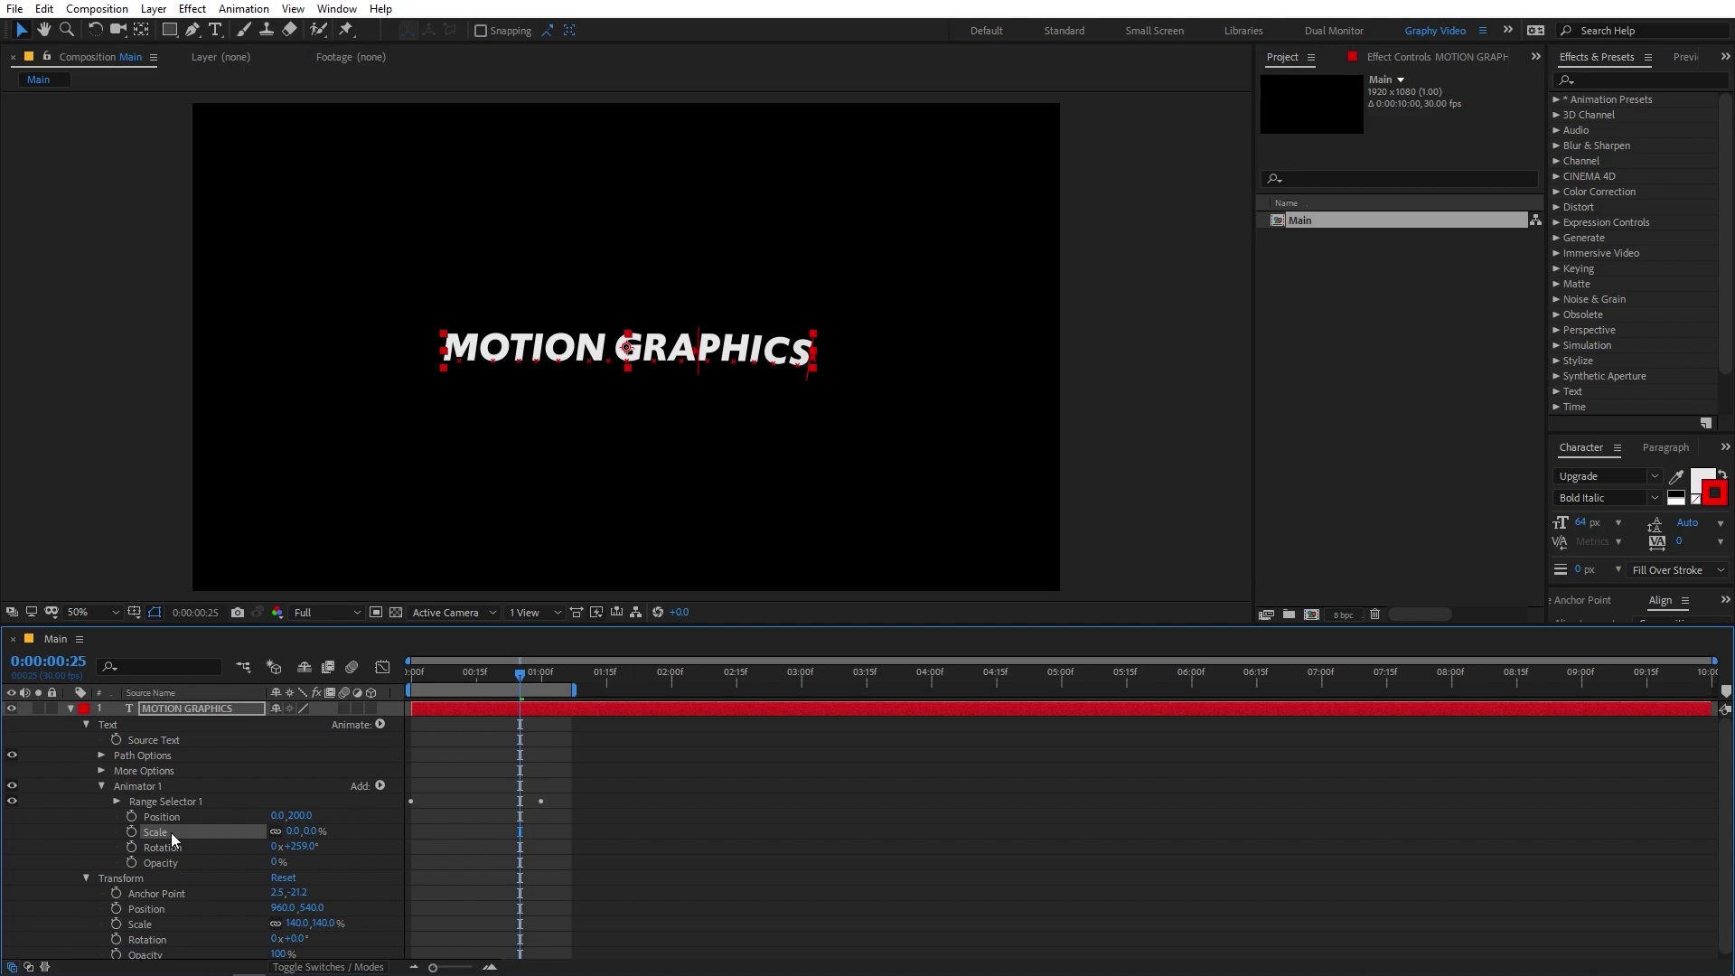
key("Delete")
left_click_drag(486, 676, 411, 676)
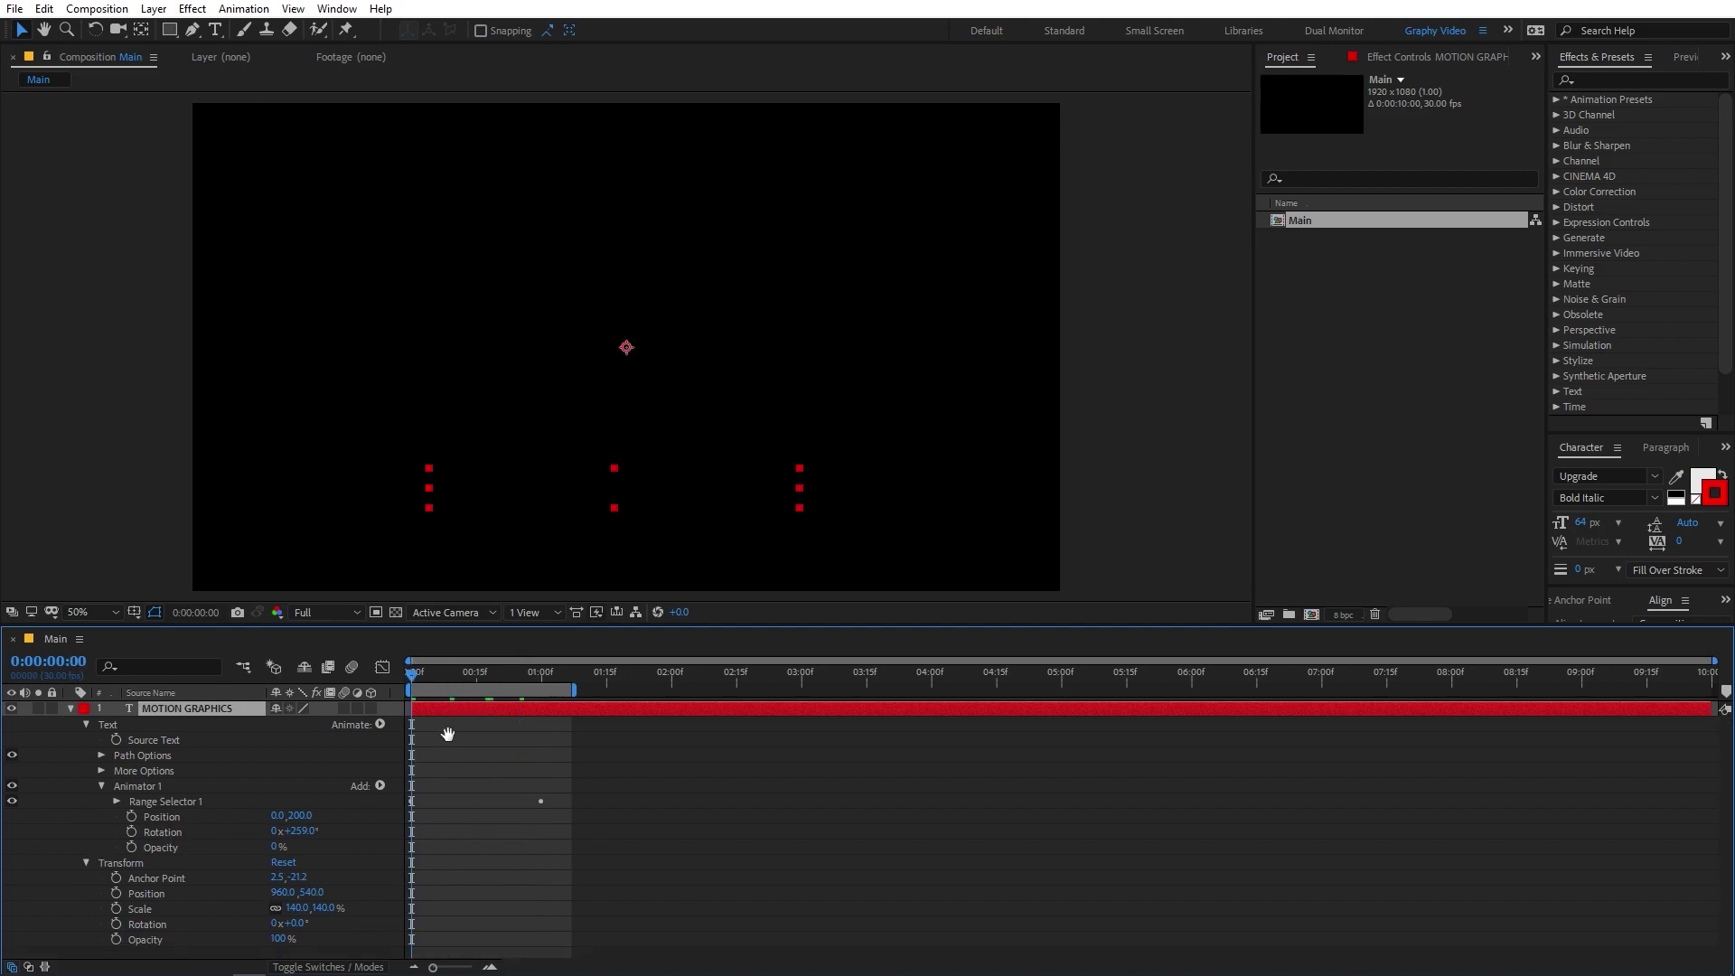
key("space")
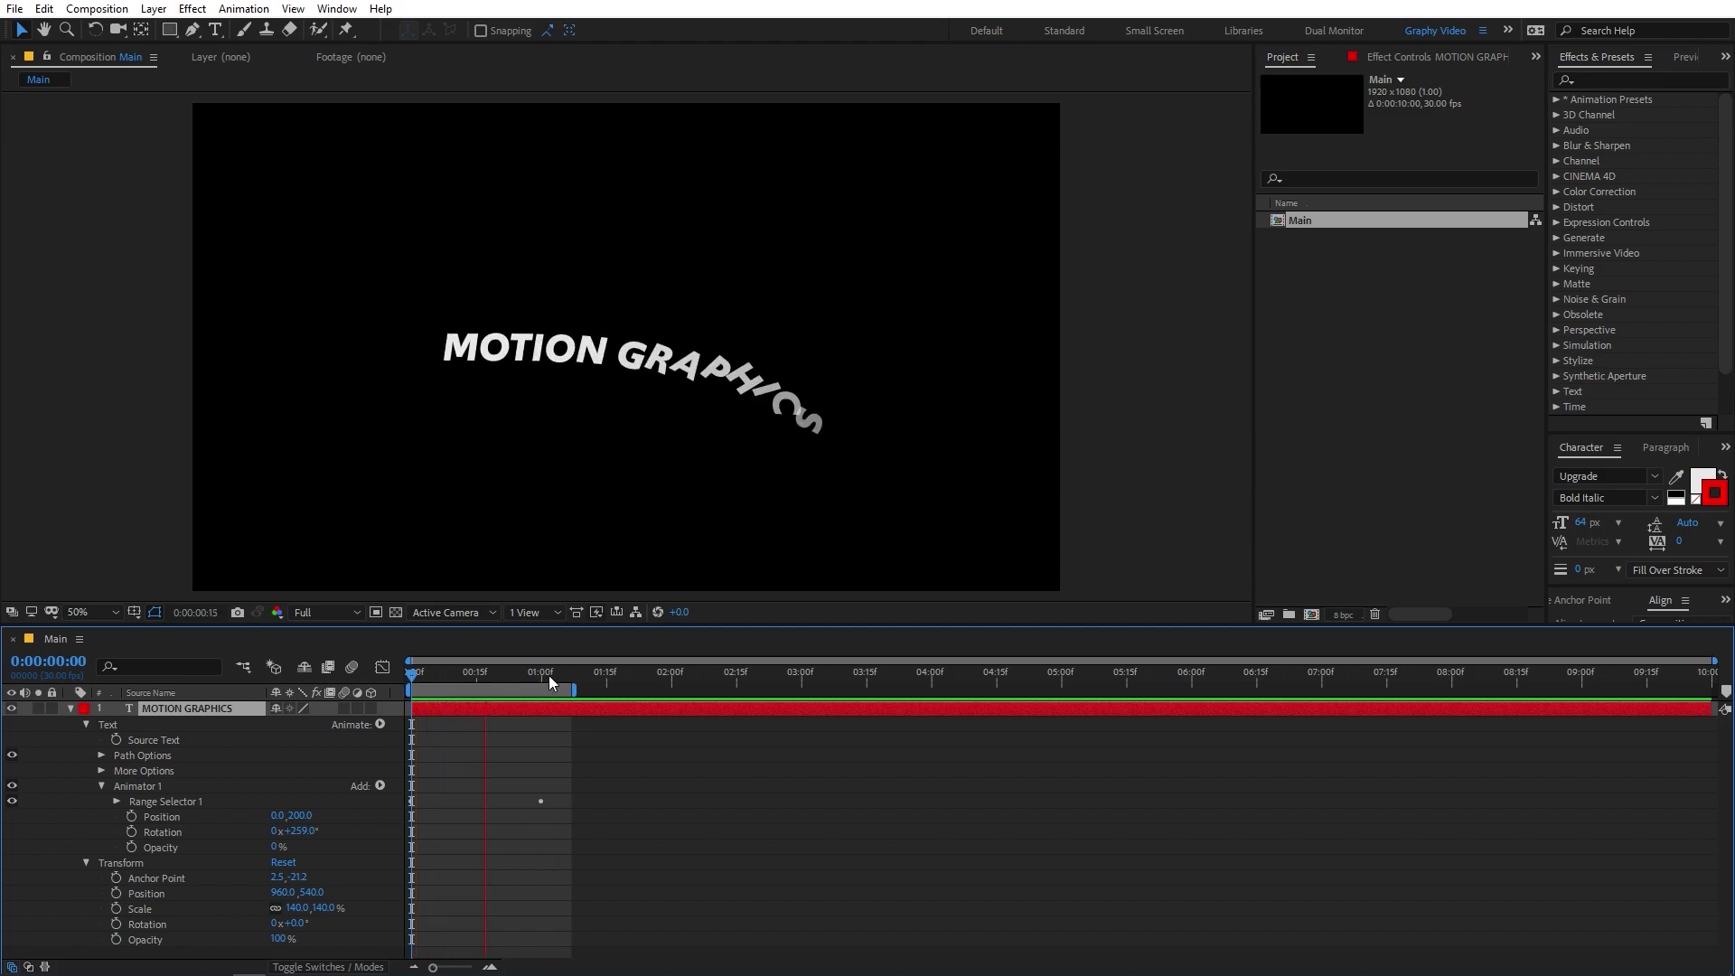
left_click_drag(550, 675, 448, 687)
key("space")
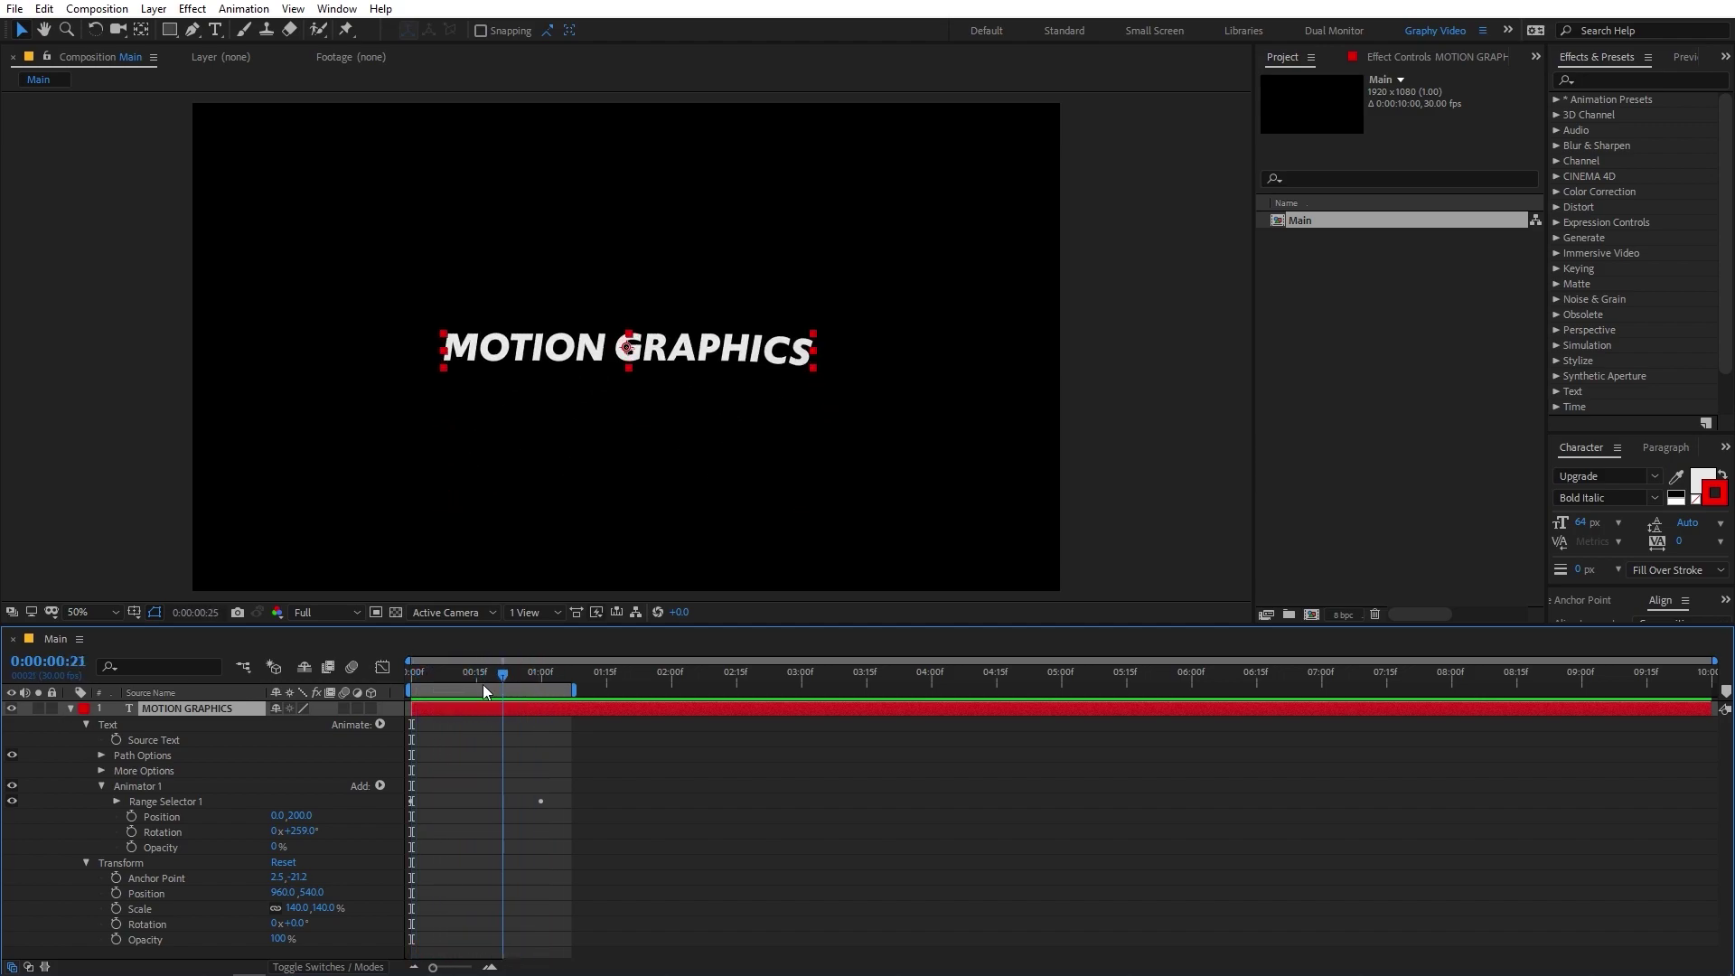
Delete the Rotation property from Animator 1 and preview the remaining Position and Opacity animation.
left_click(155, 833)
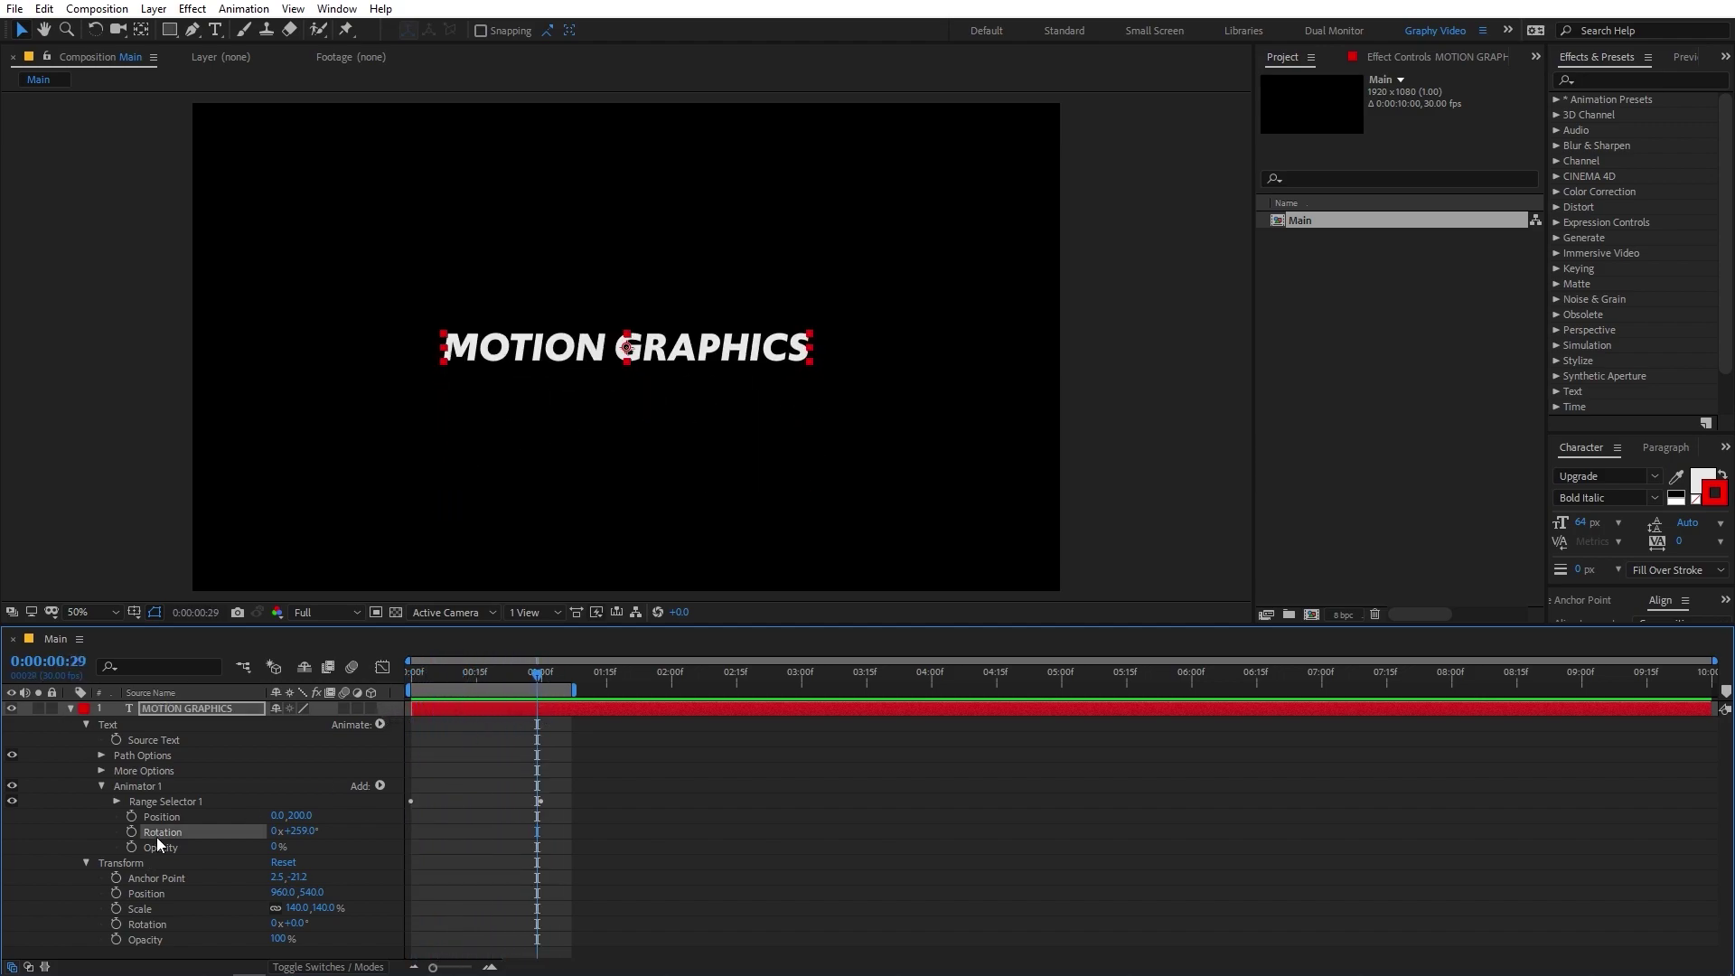
key("Delete")
key("space")
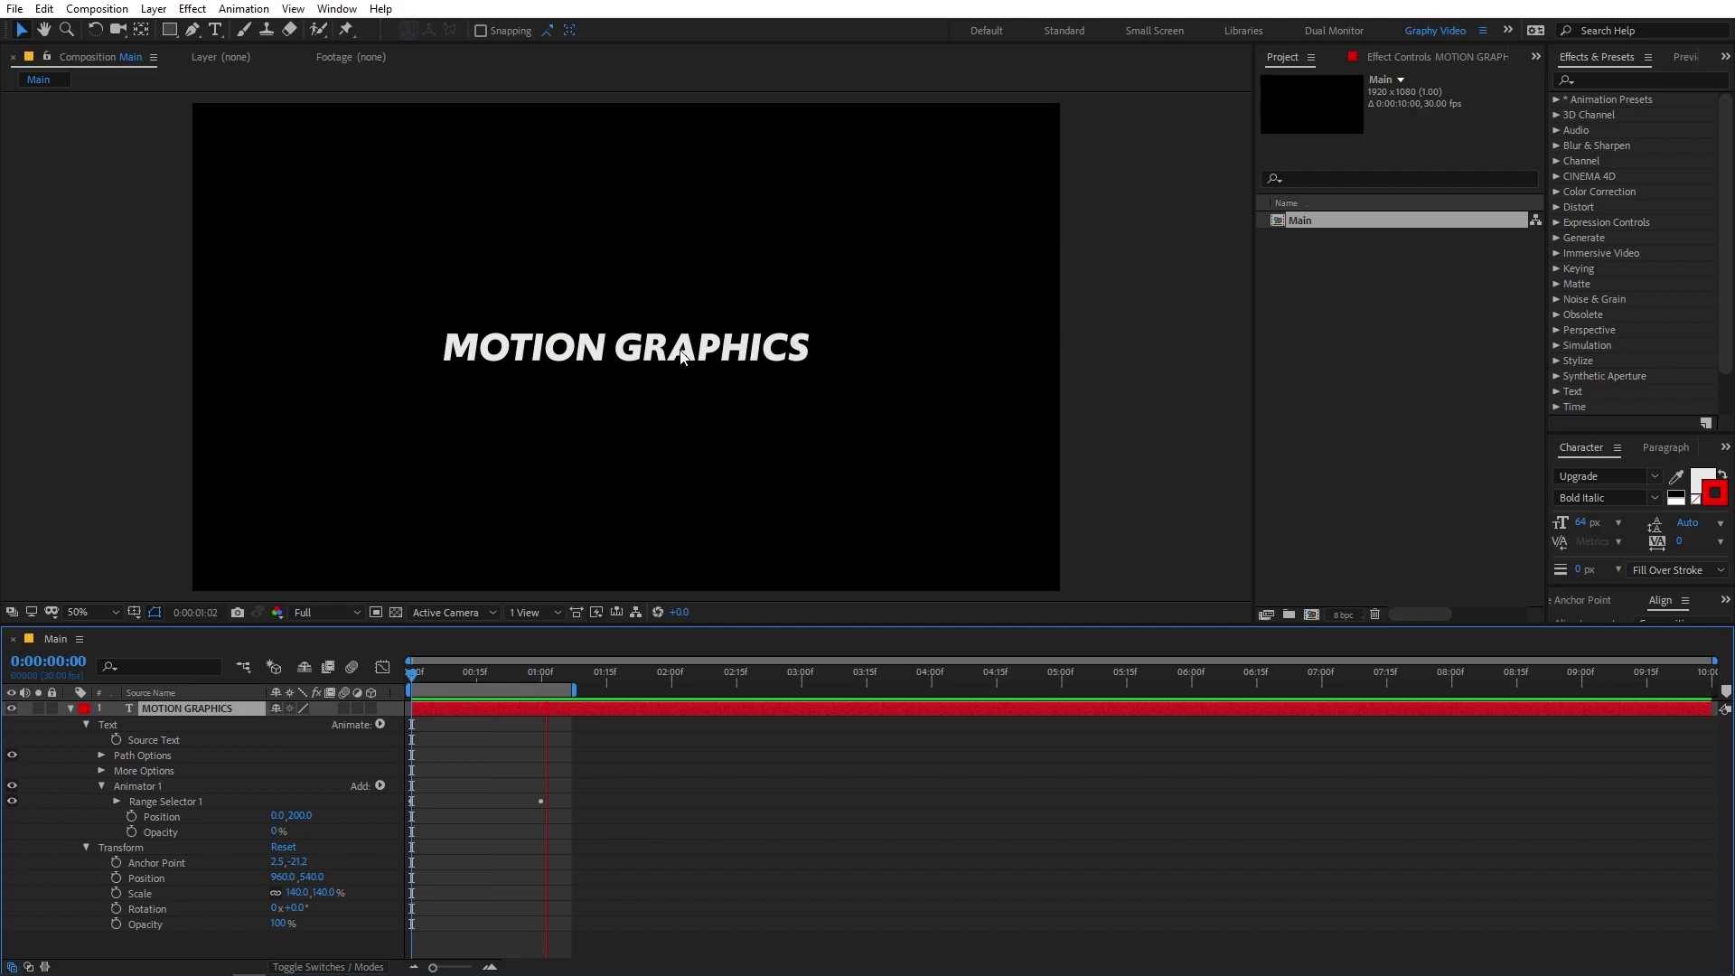
key("space")
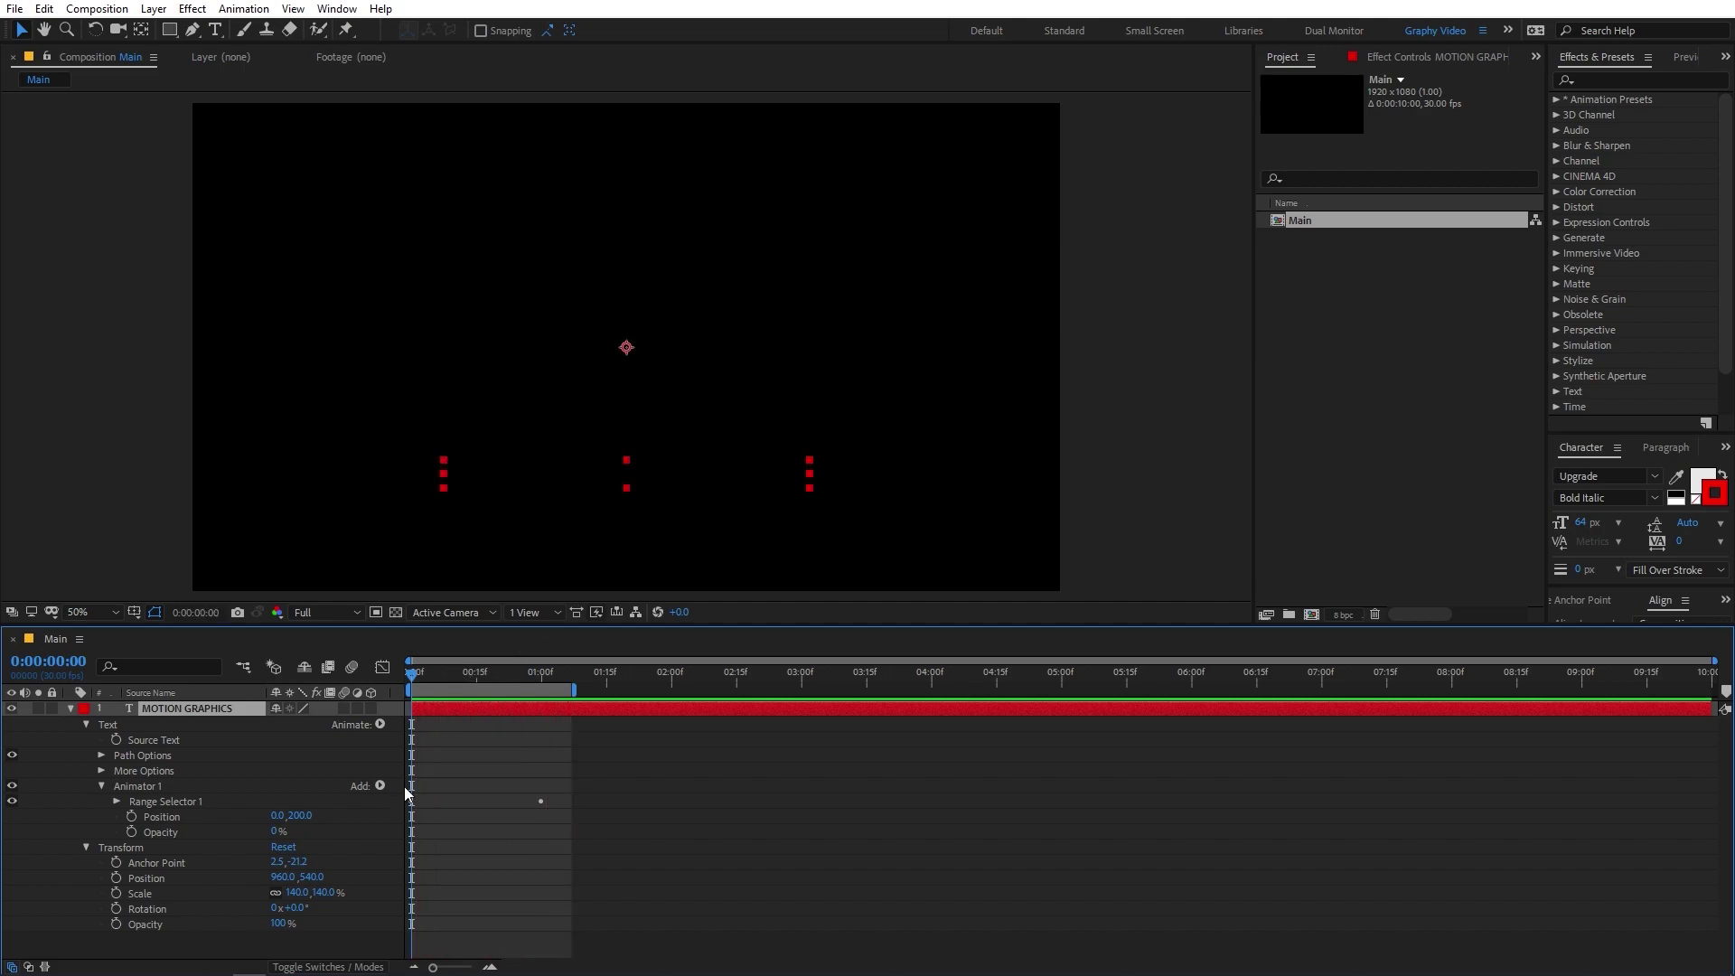
left_click_drag(447, 669, 528, 677)
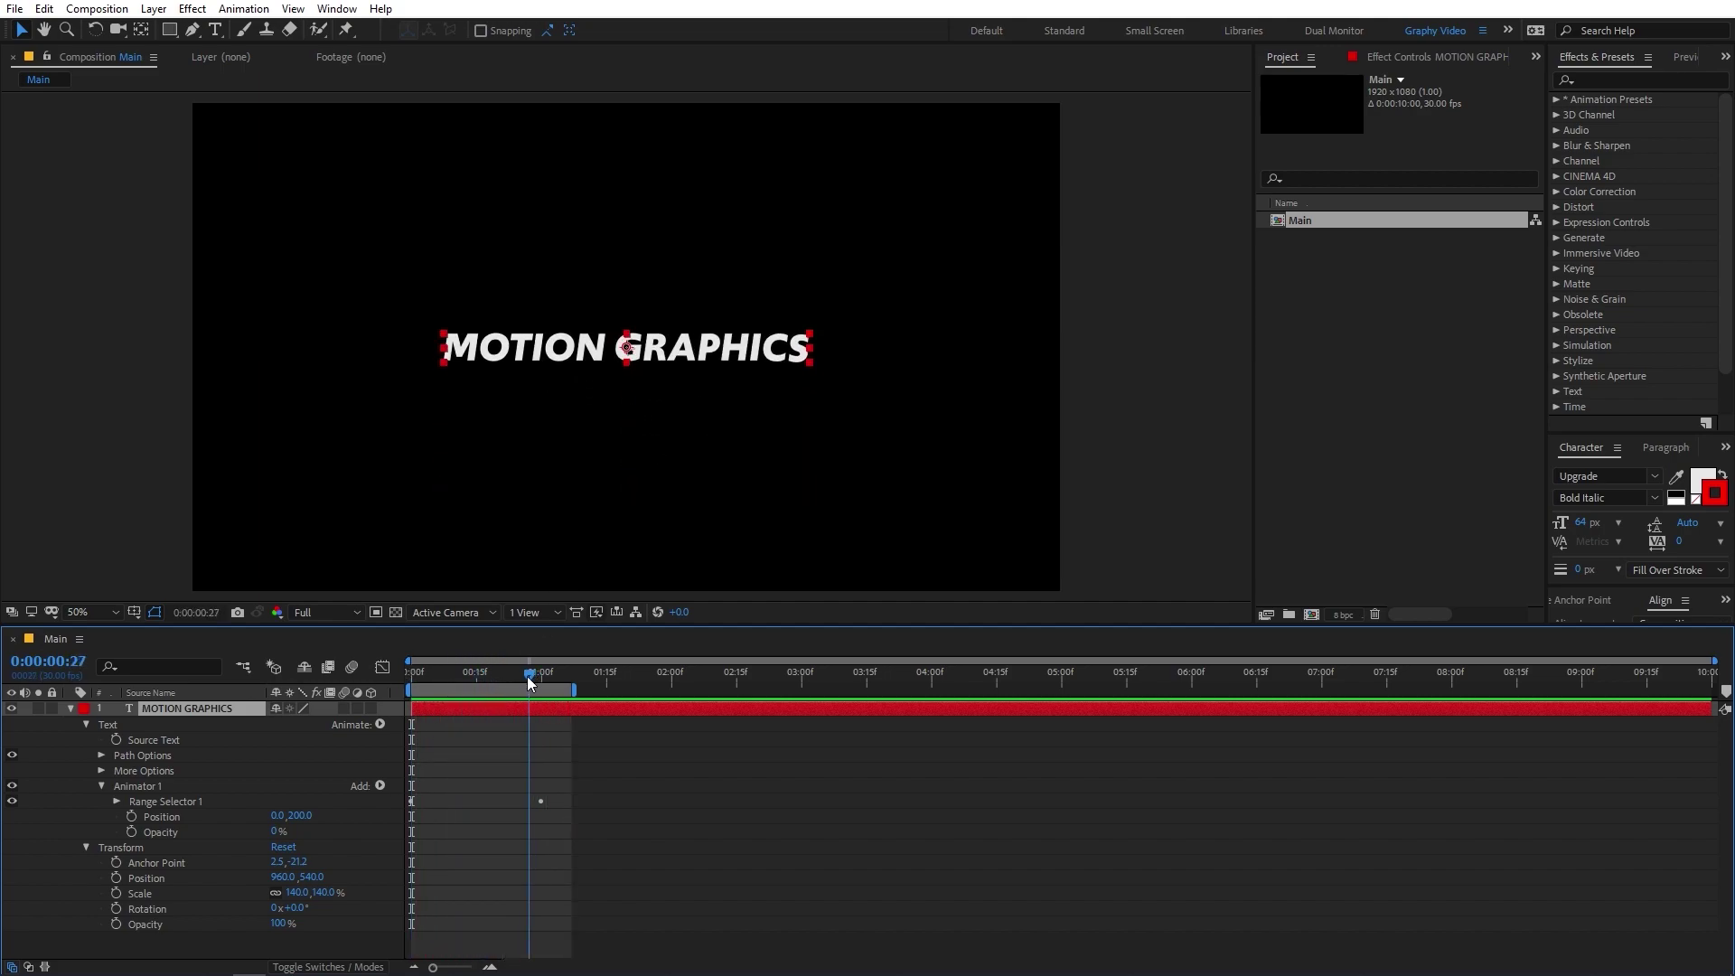
Replace the Opacity property in Animator 1 with a Blur property set to 535.
left_click(161, 832)
key("Delete")
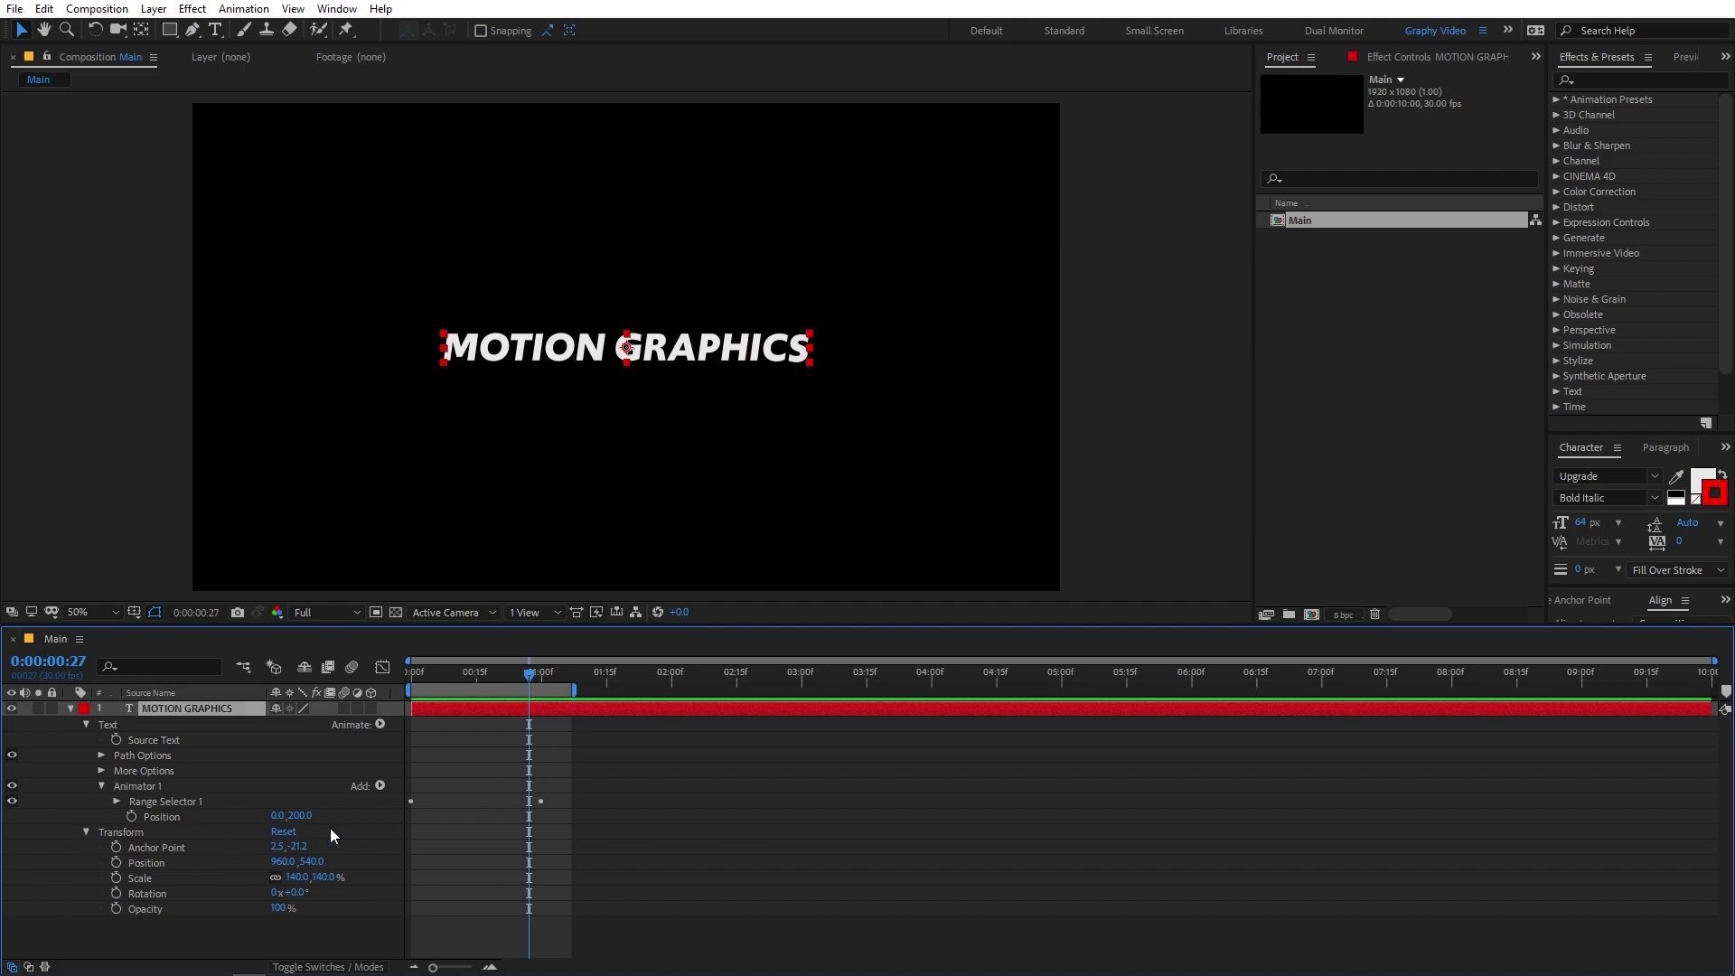
left_click(380, 784)
mouse_move(448, 792)
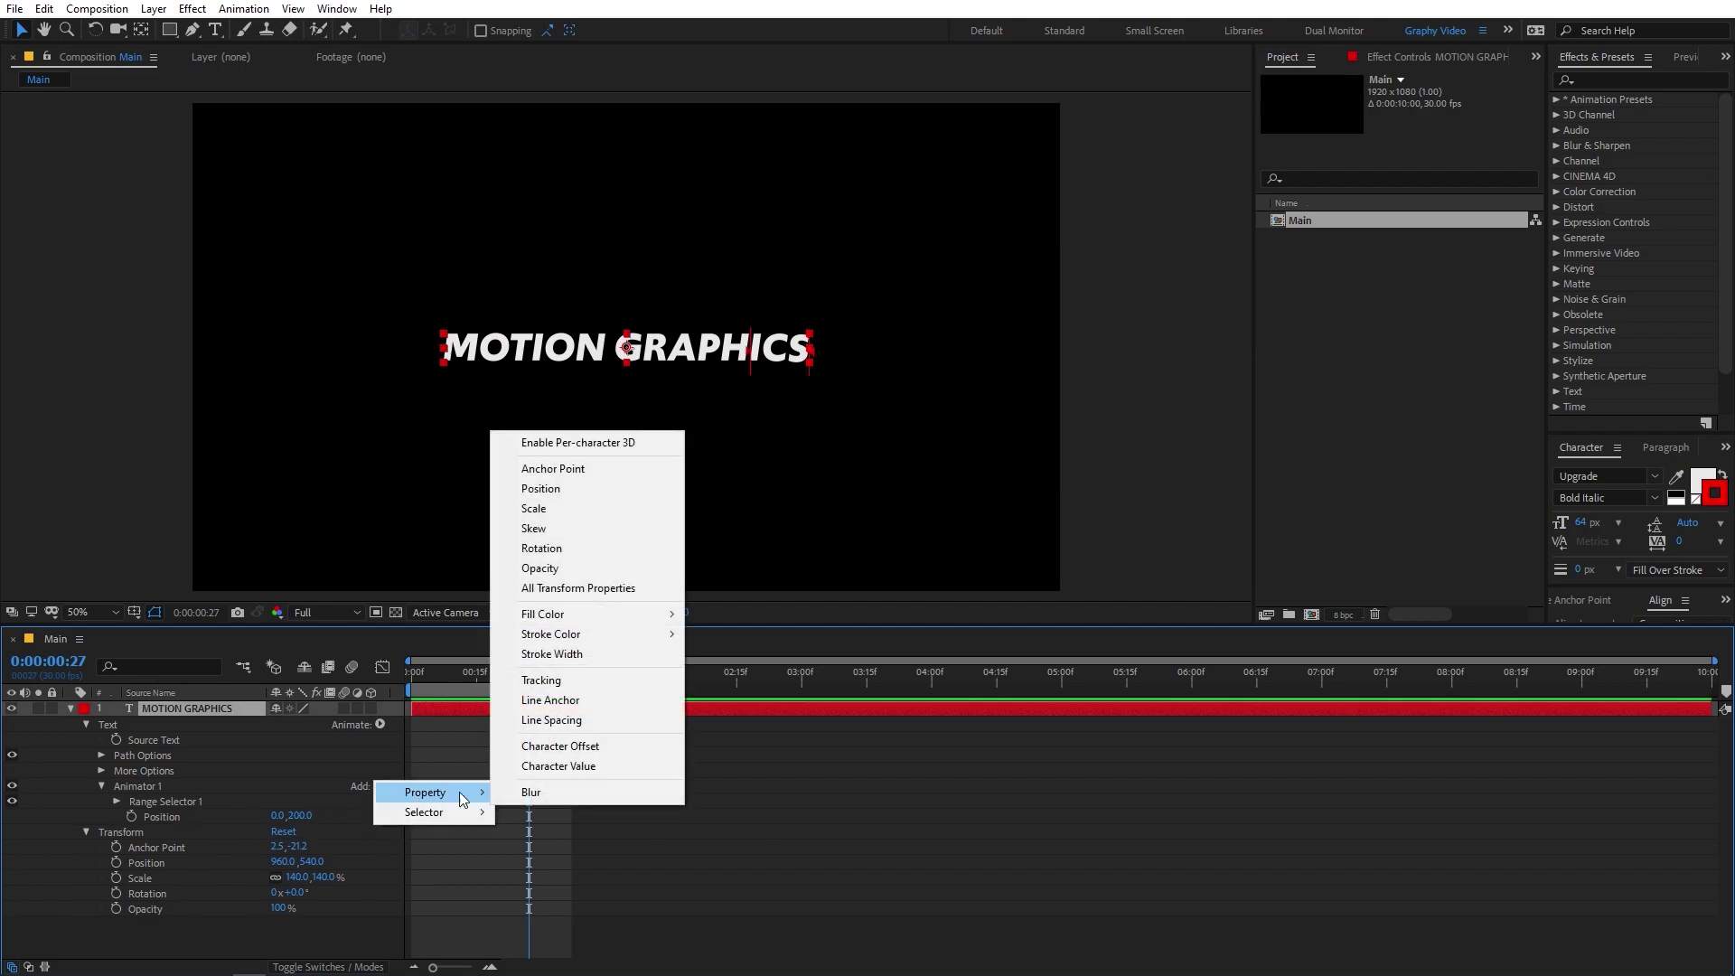
left_click(544, 793)
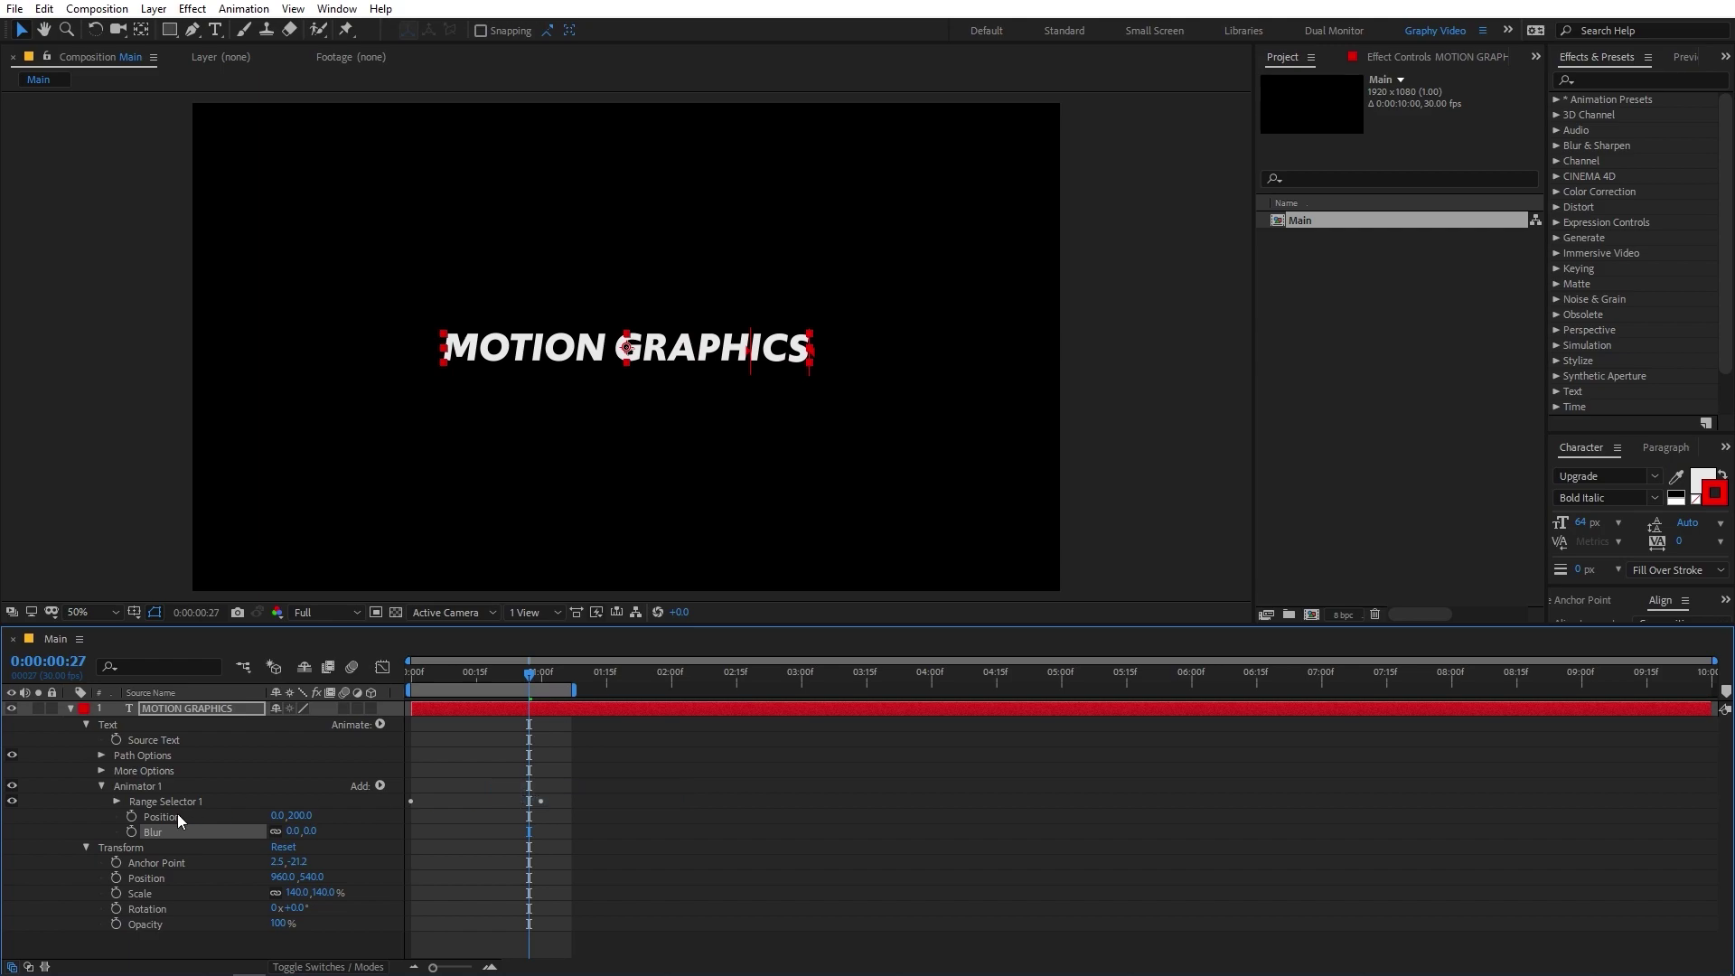
left_click_drag(295, 834, 770, 827)
Preview the title's combined Position and Blur animation from the first frame and scrub through it.
left_click_drag(506, 672, 138, 707)
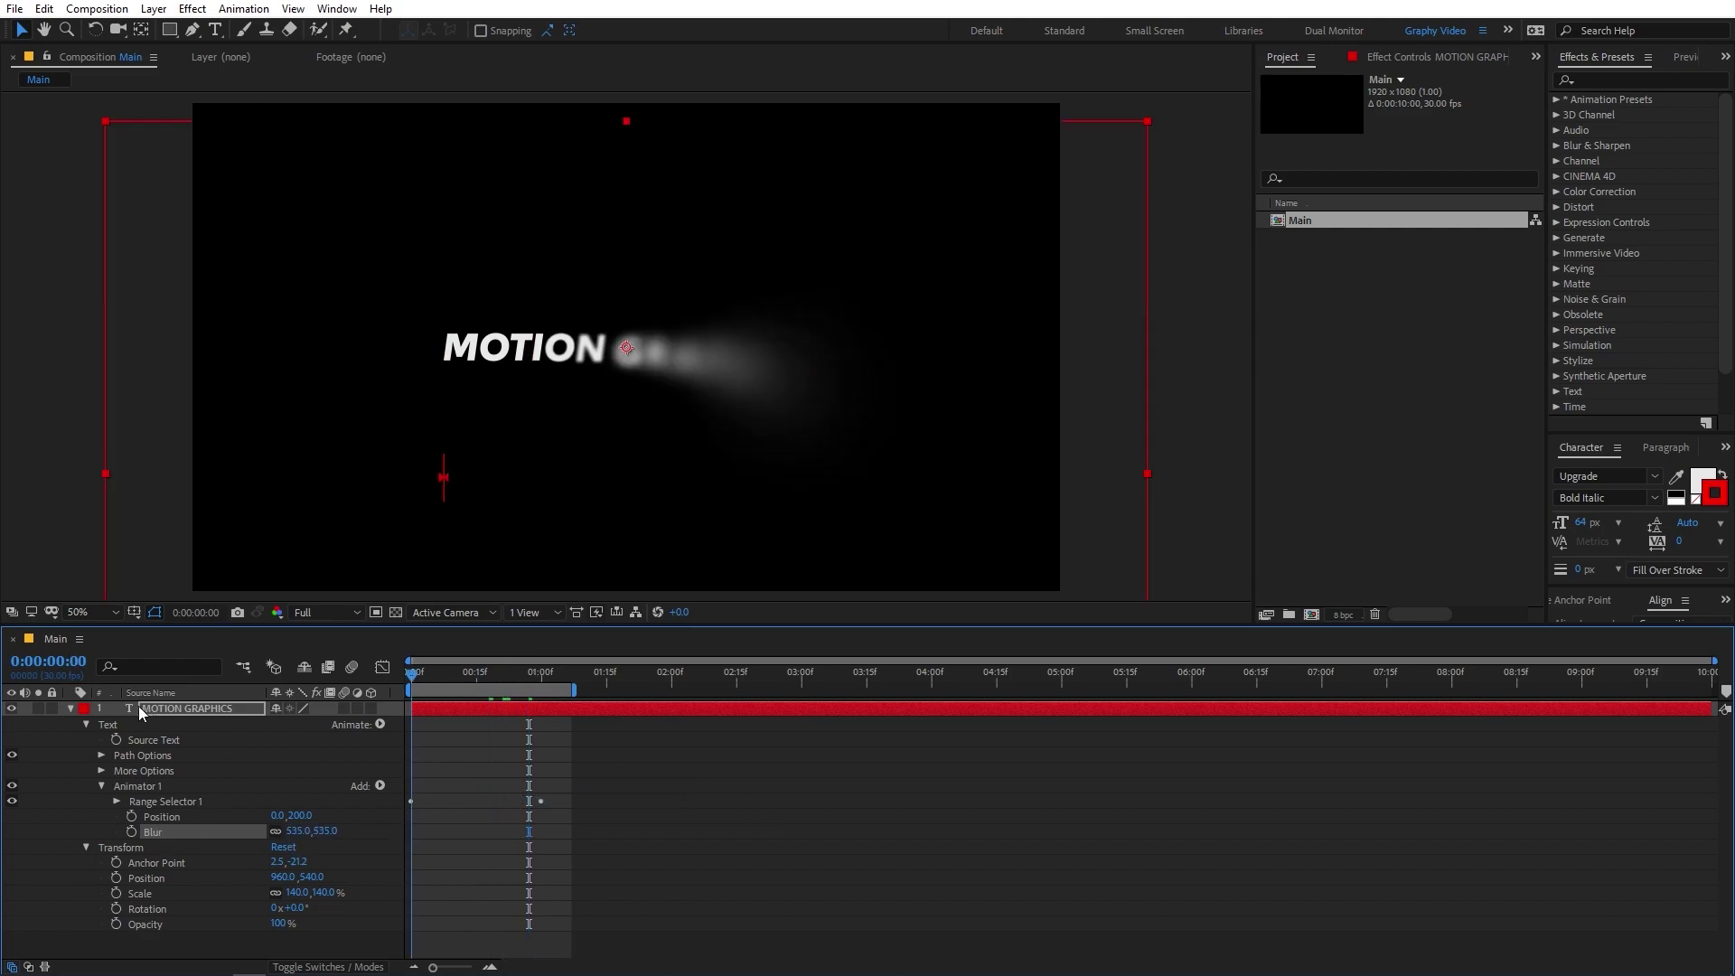
left_click(750, 773)
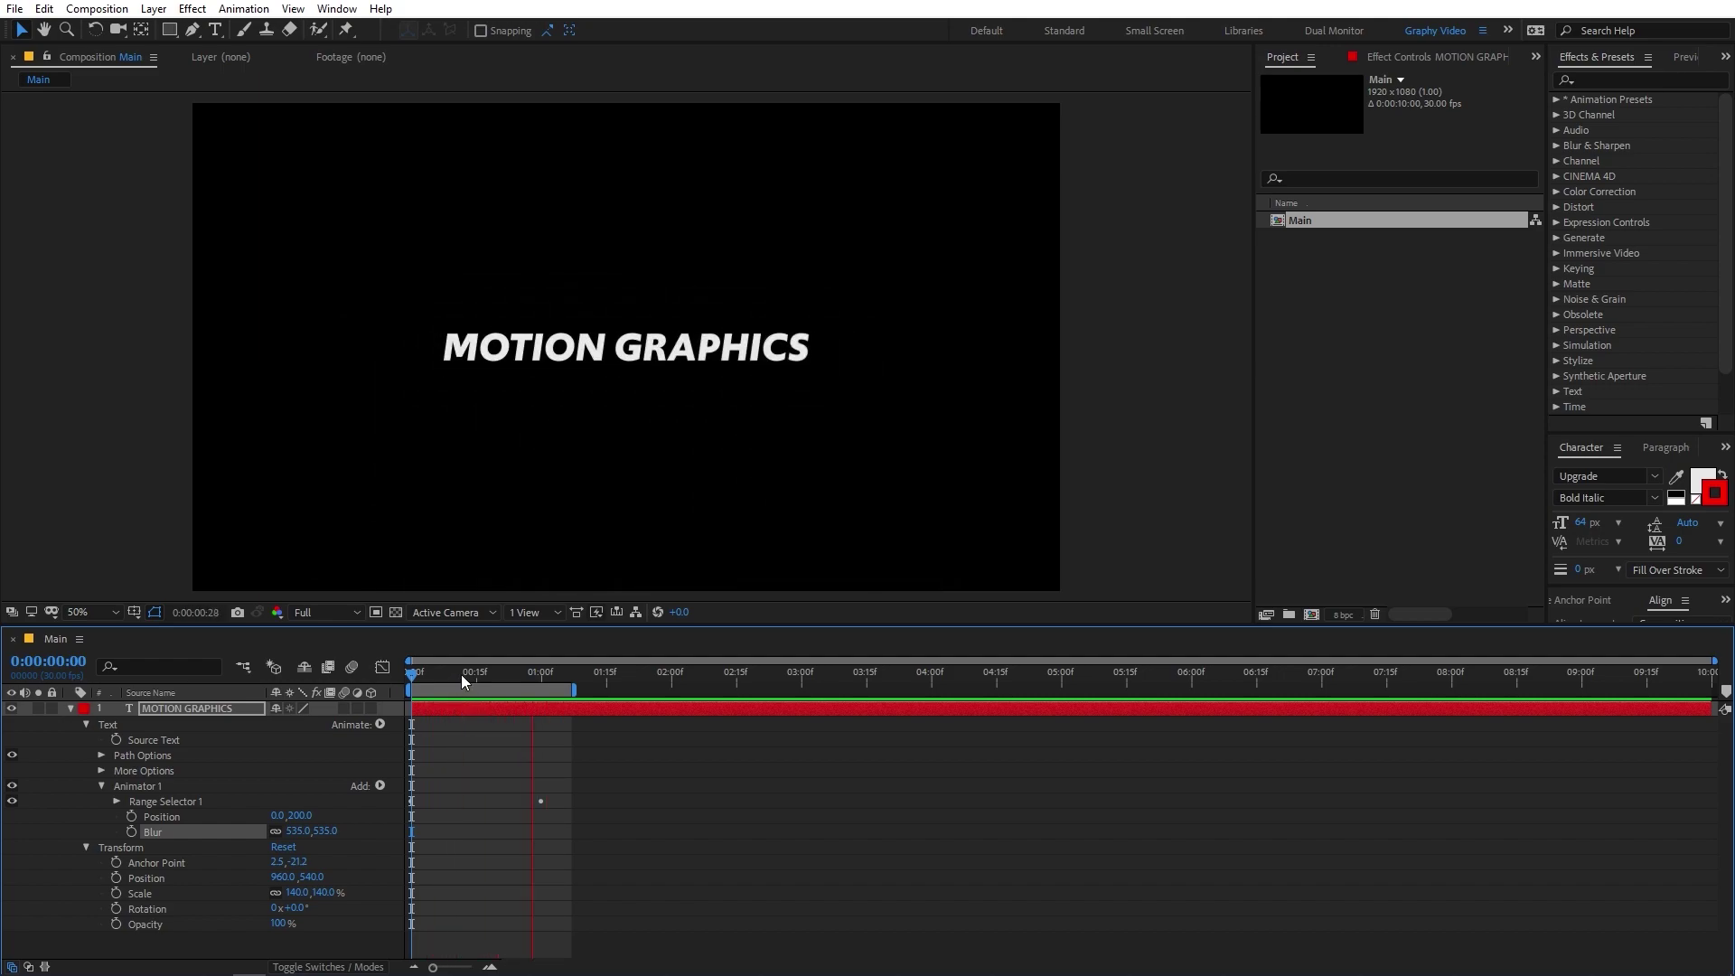
left_click_drag(462, 678, 420, 678)
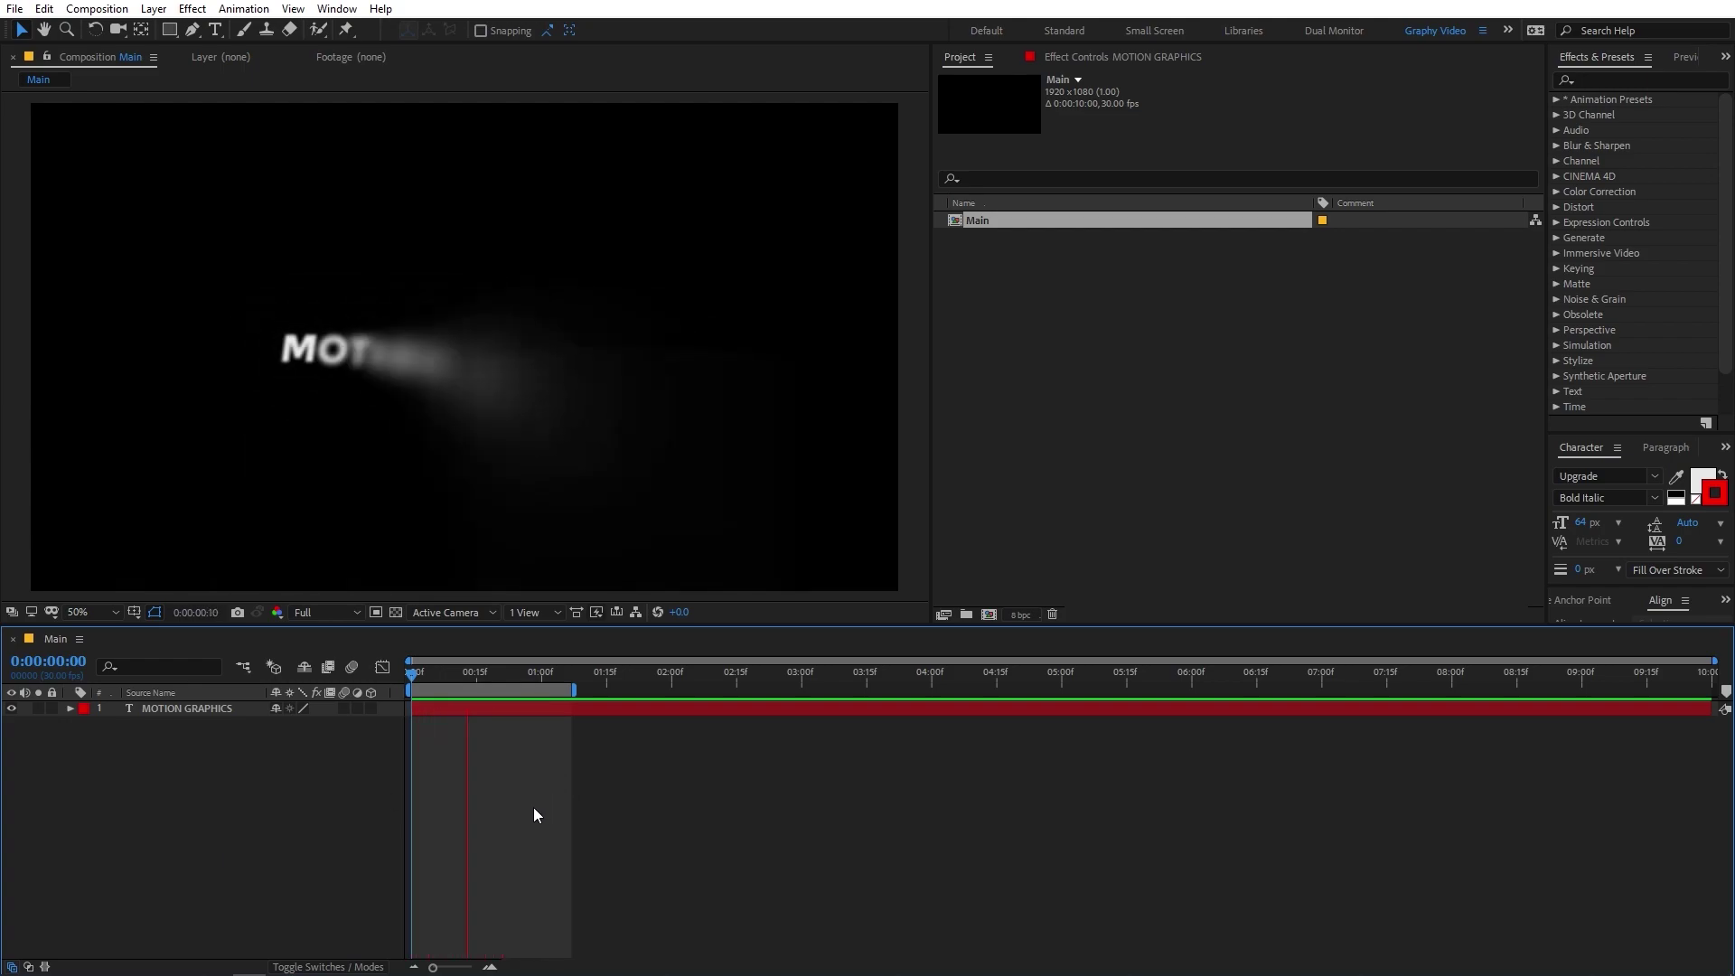
left_click(495, 675)
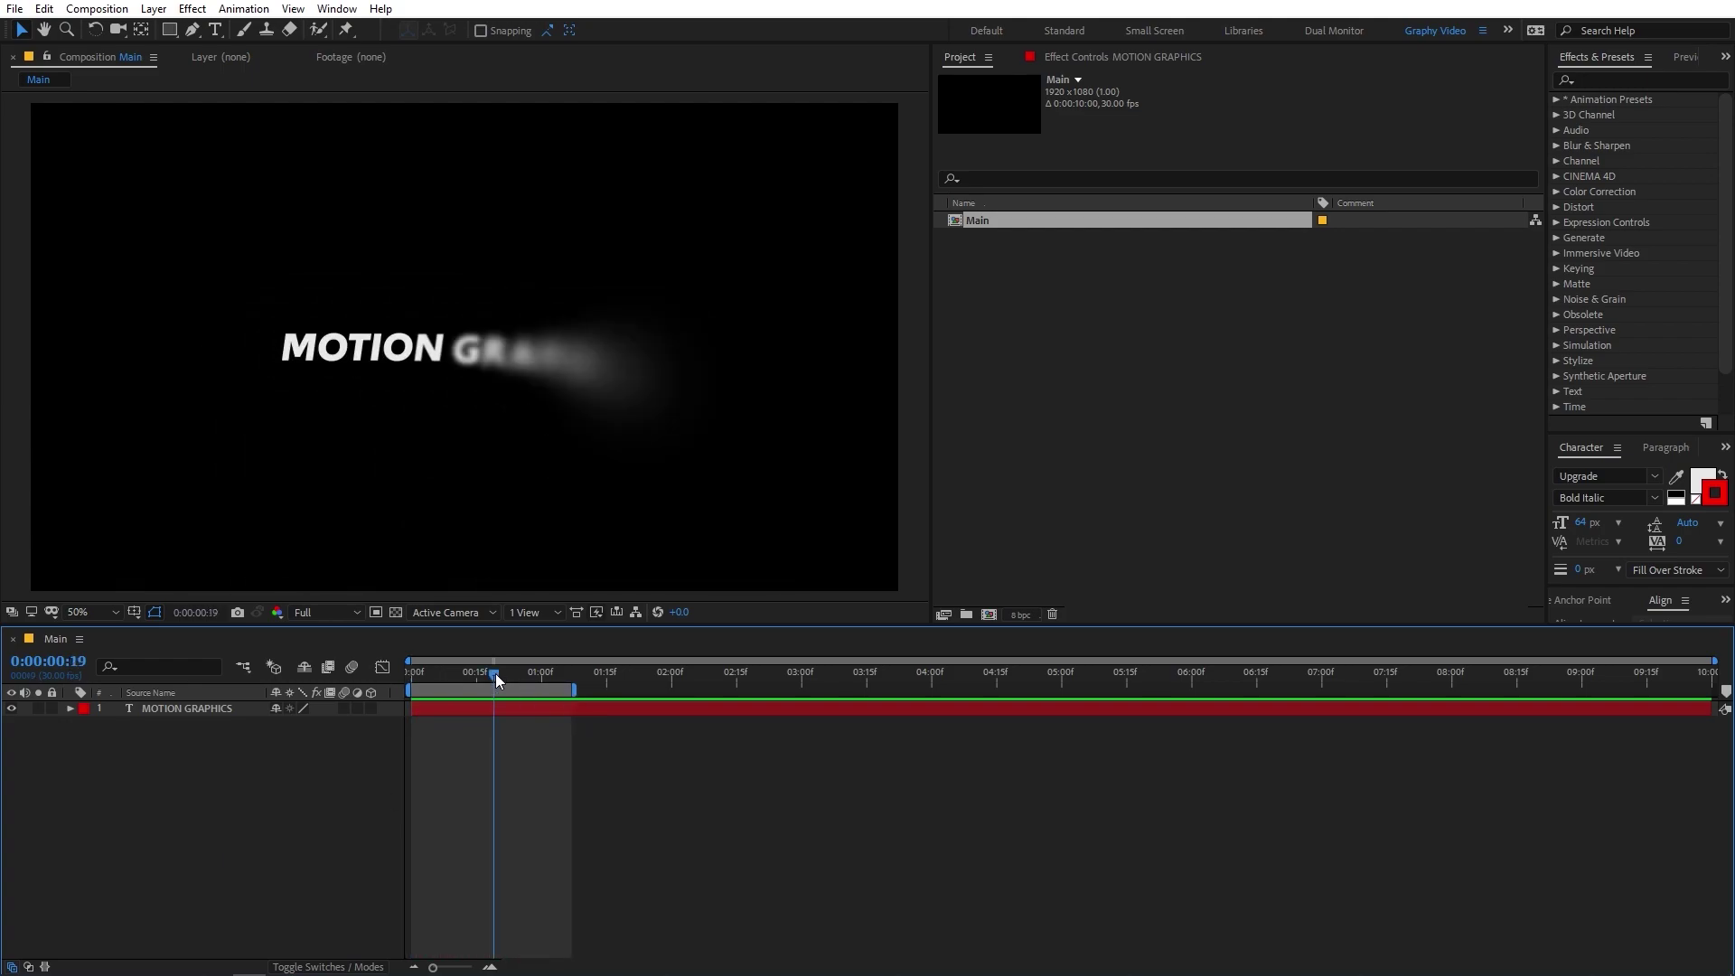
left_click_drag(495, 679, 559, 679)
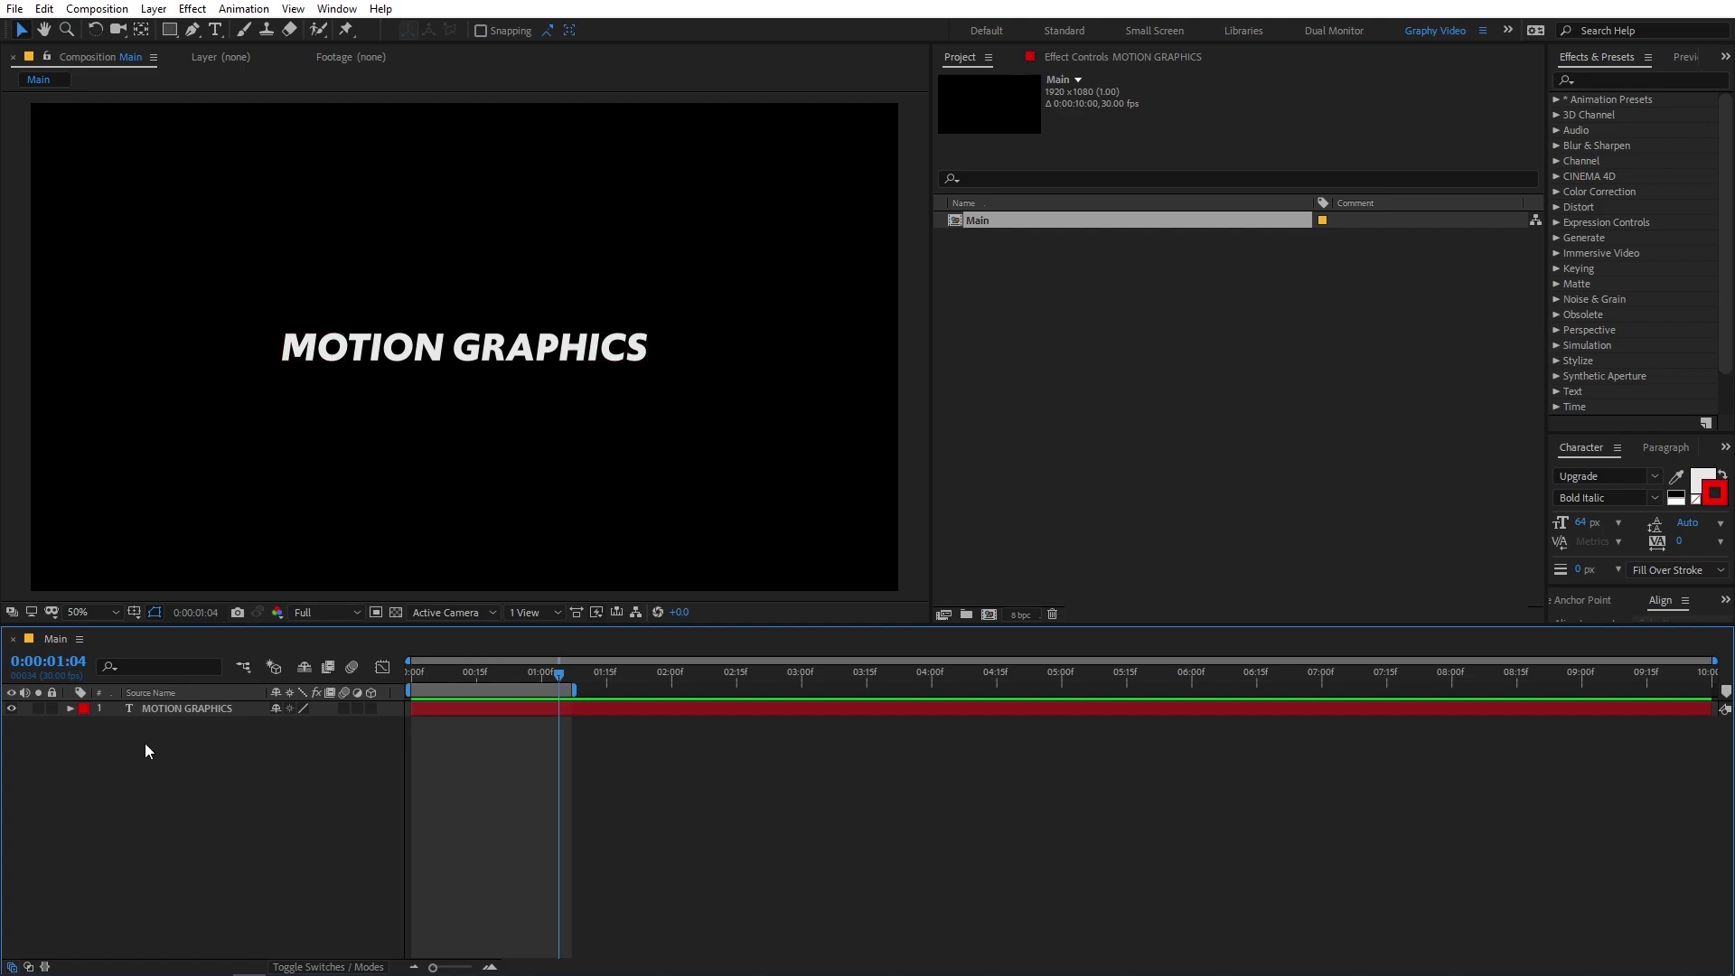
Start saving Animator 1 of the MOTION GRAPHICS layer as an animation preset named asd and cancel the save.
left_click(161, 707)
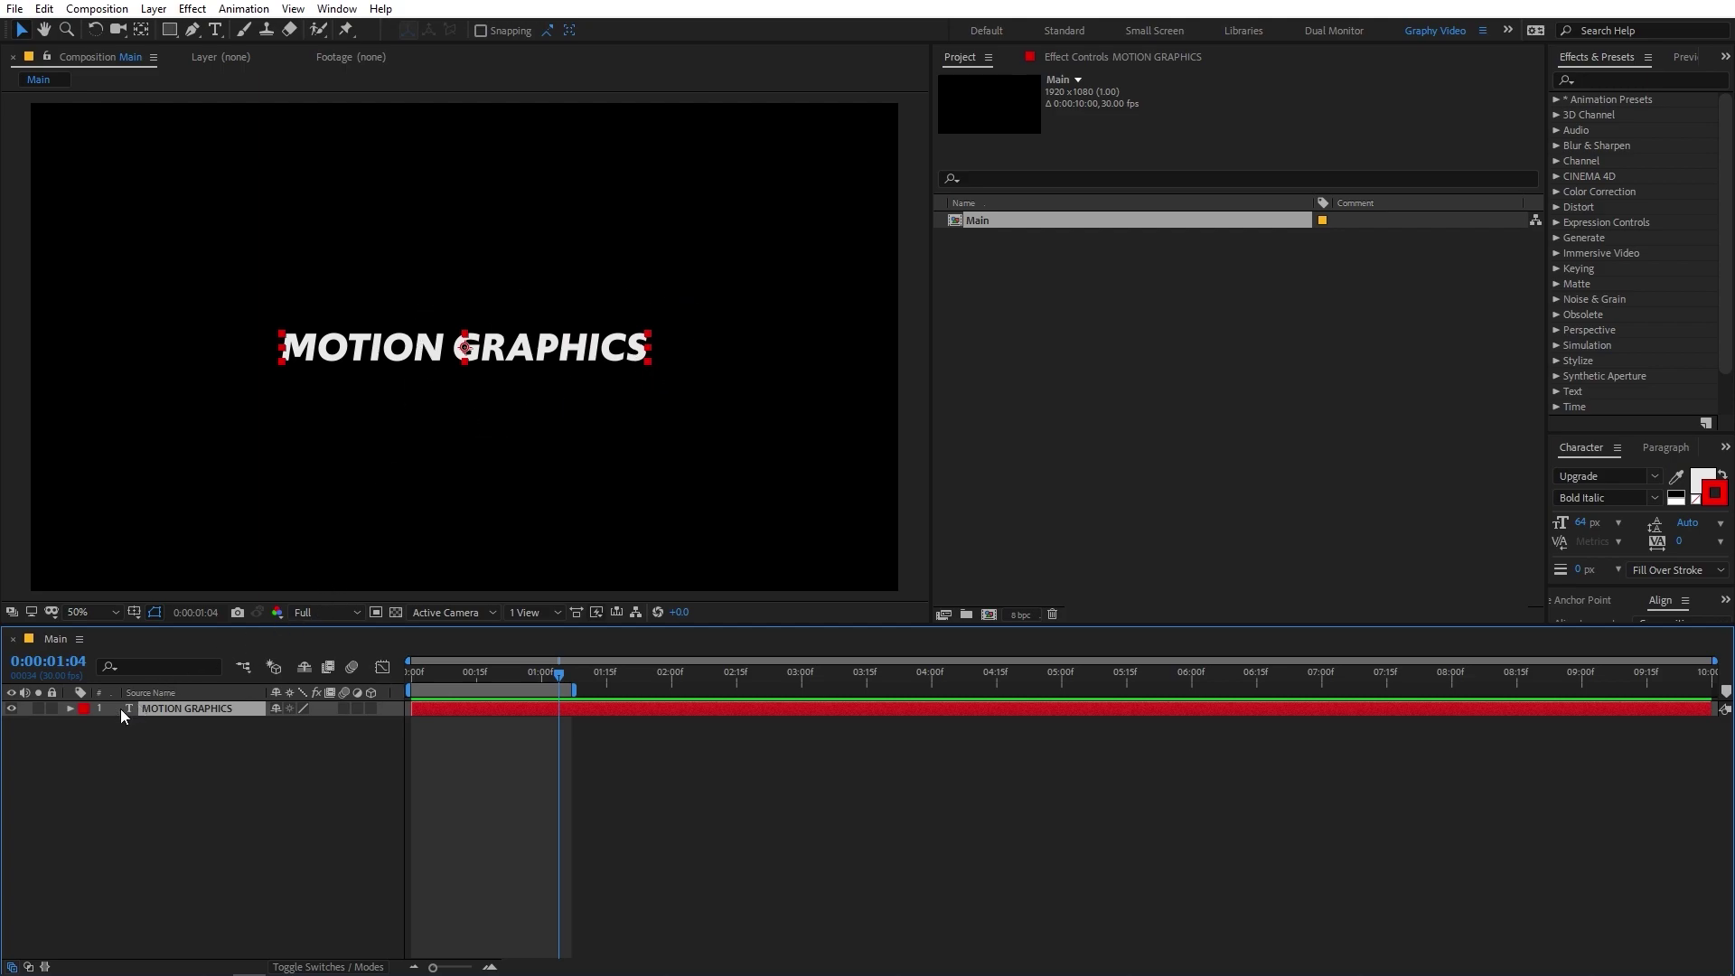
left_click(70, 709)
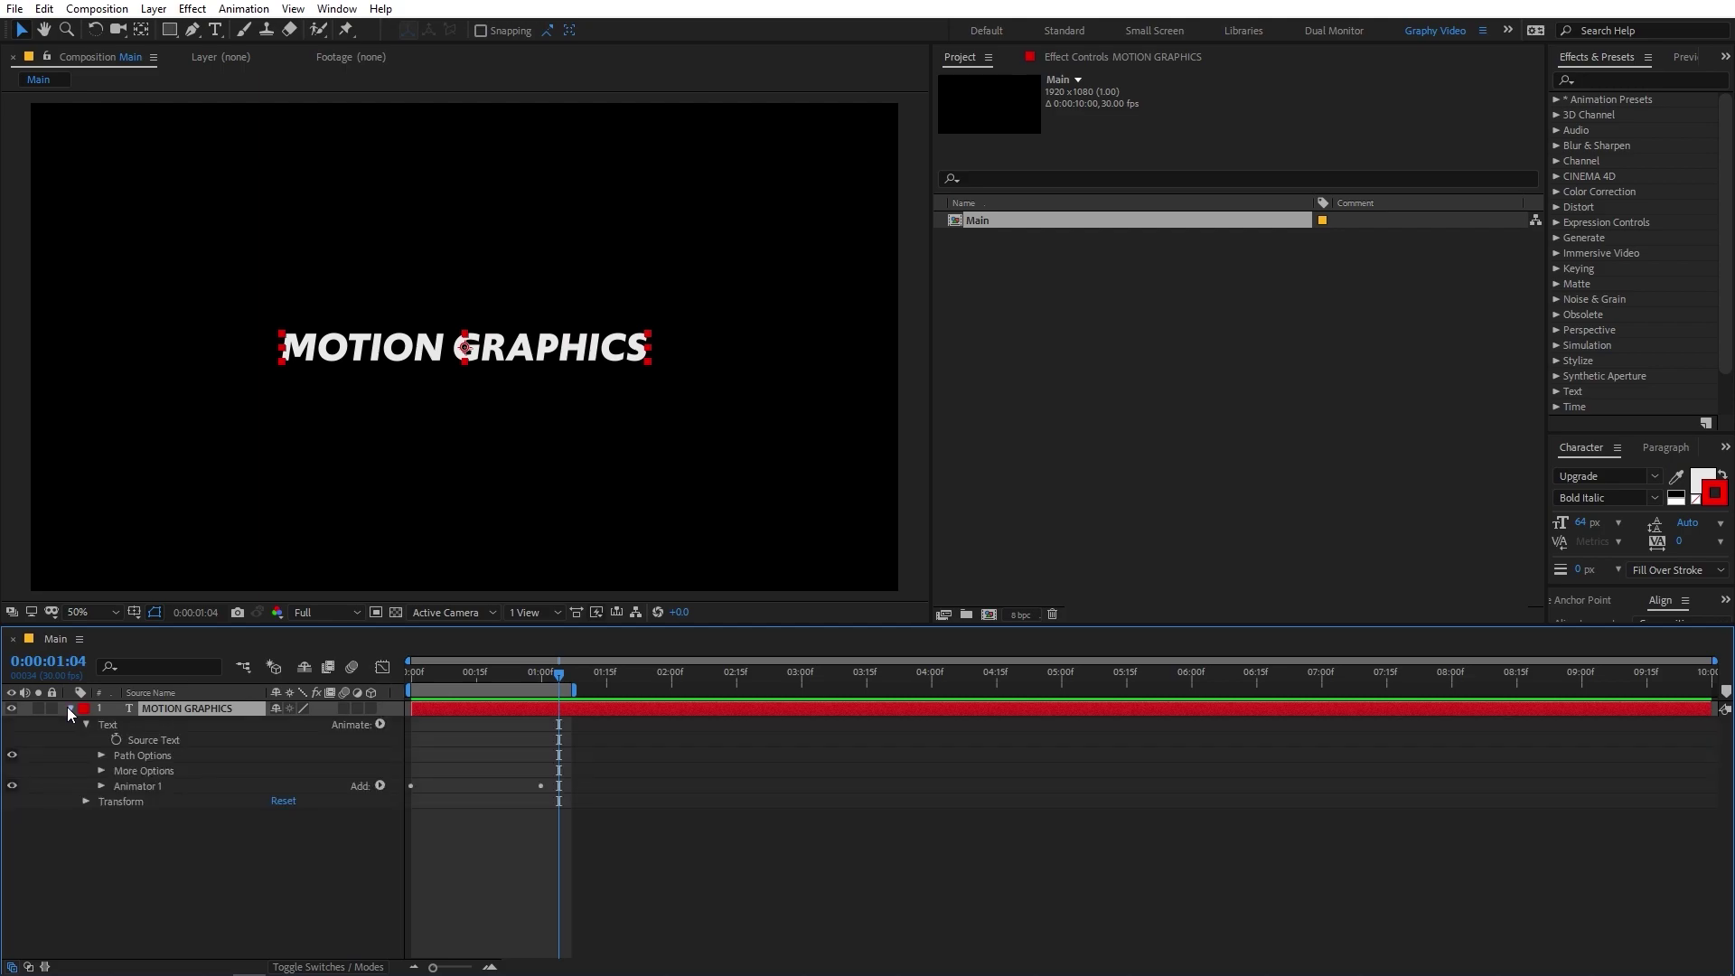
left_click(134, 786)
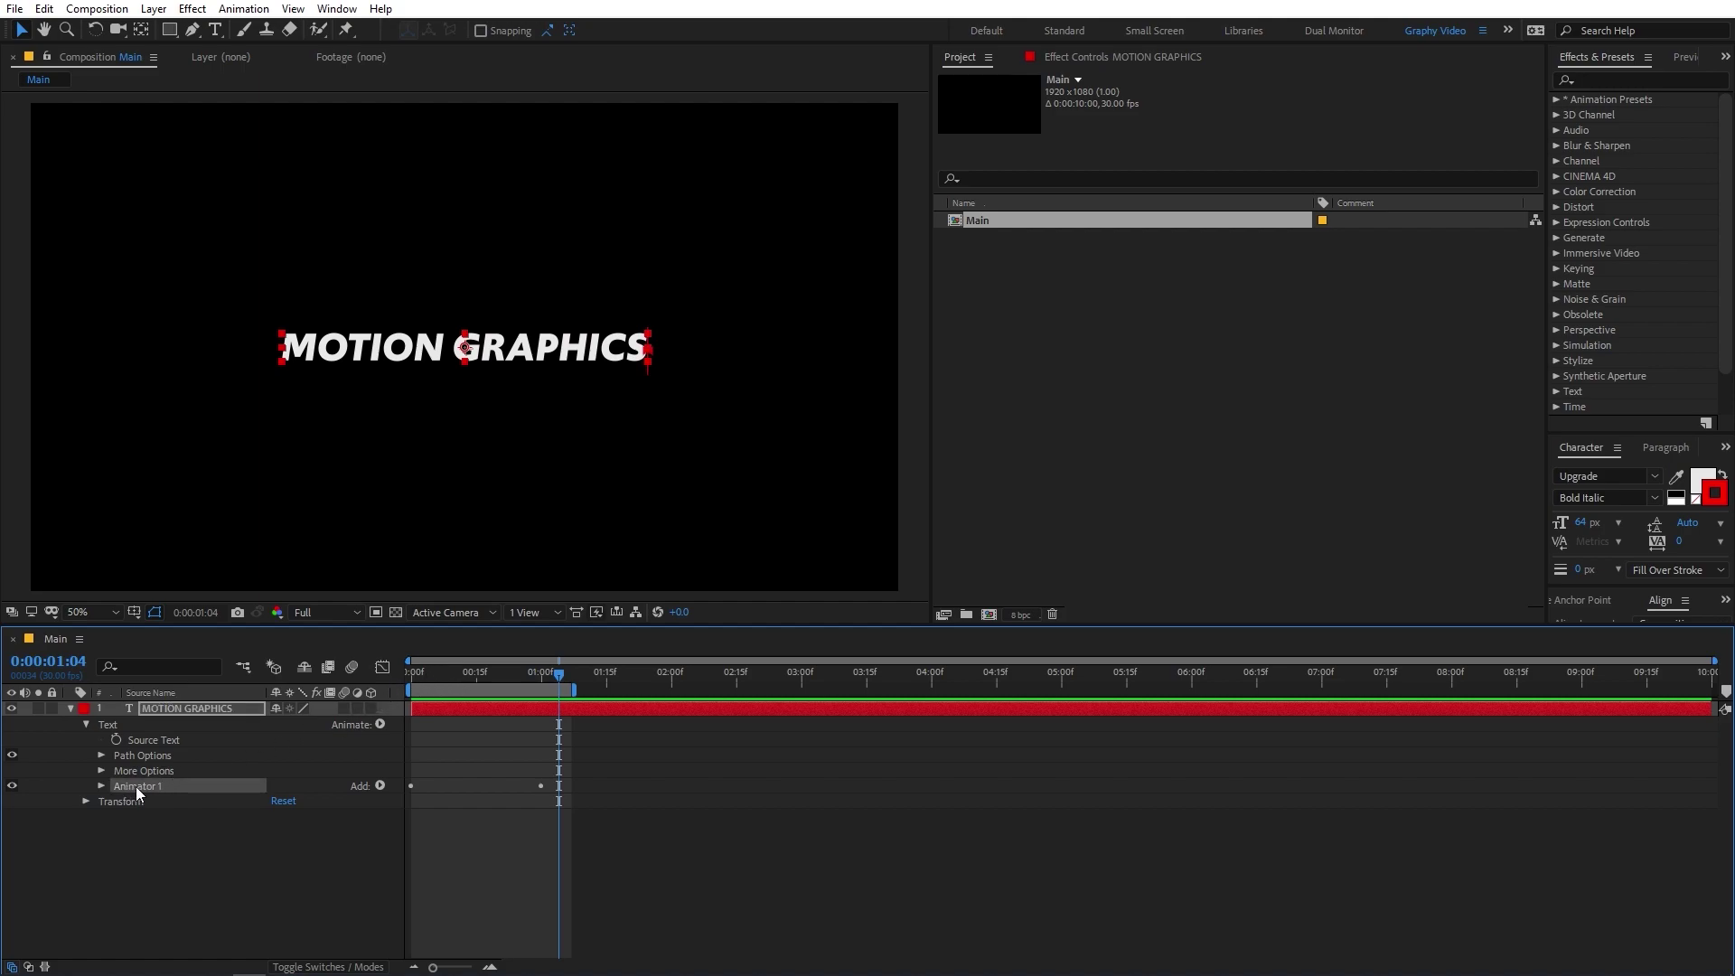
left_click(243, 8)
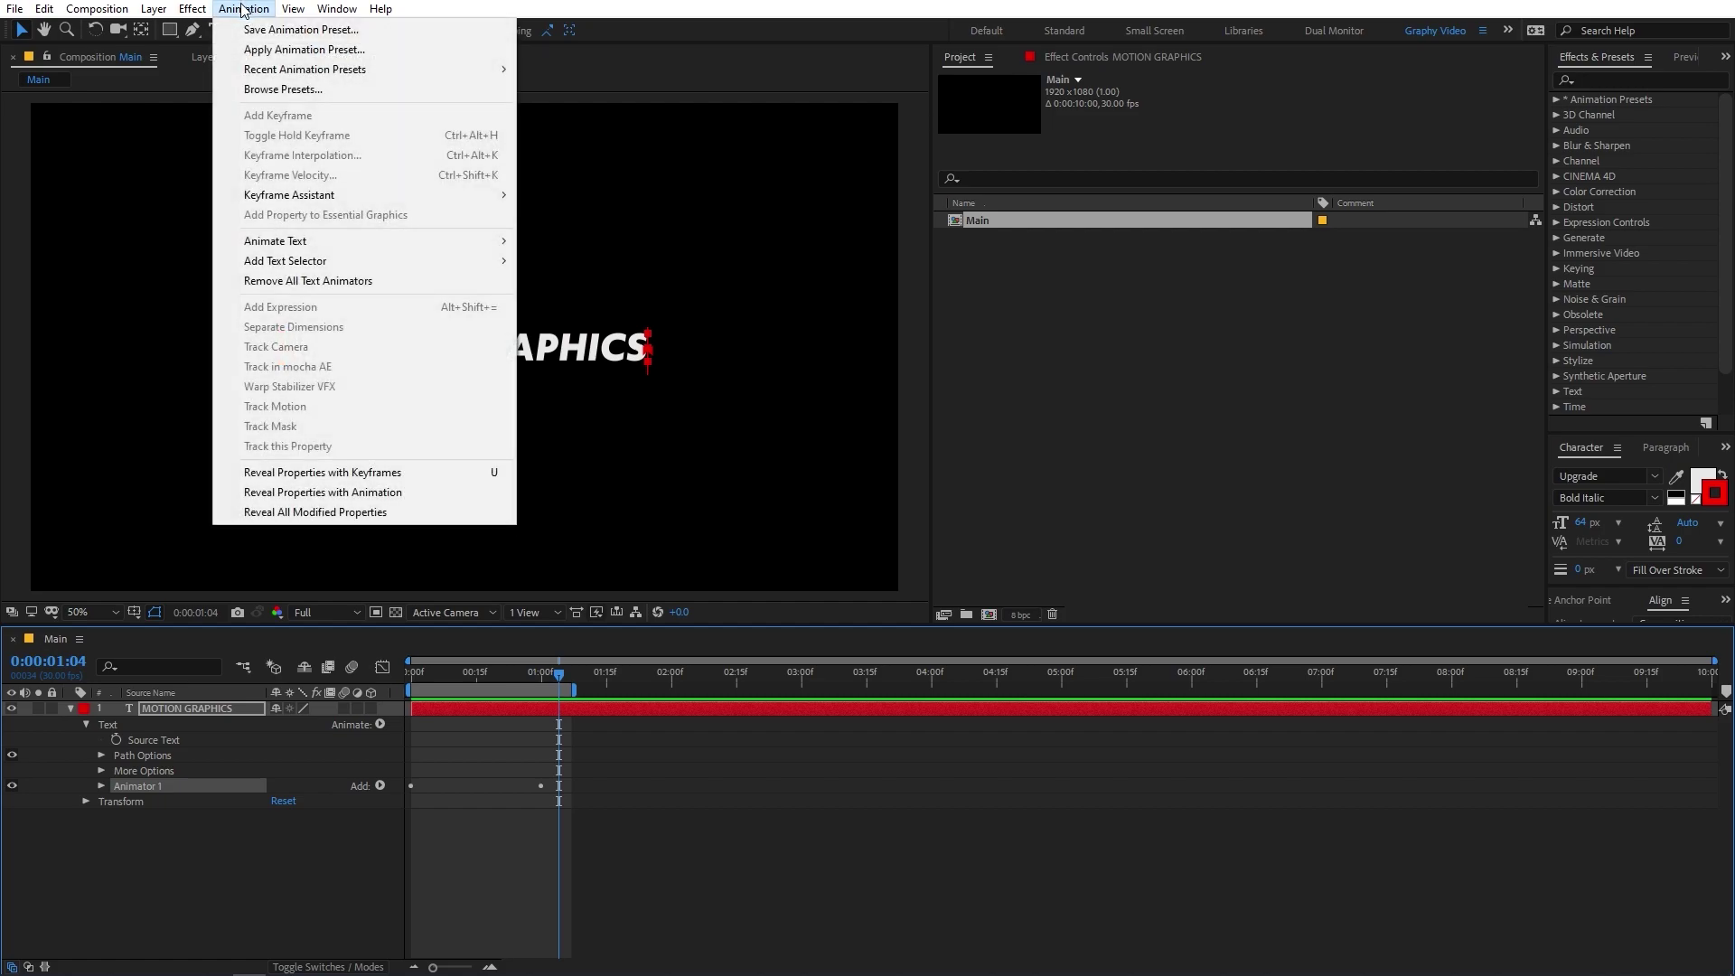
left_click(295, 30)
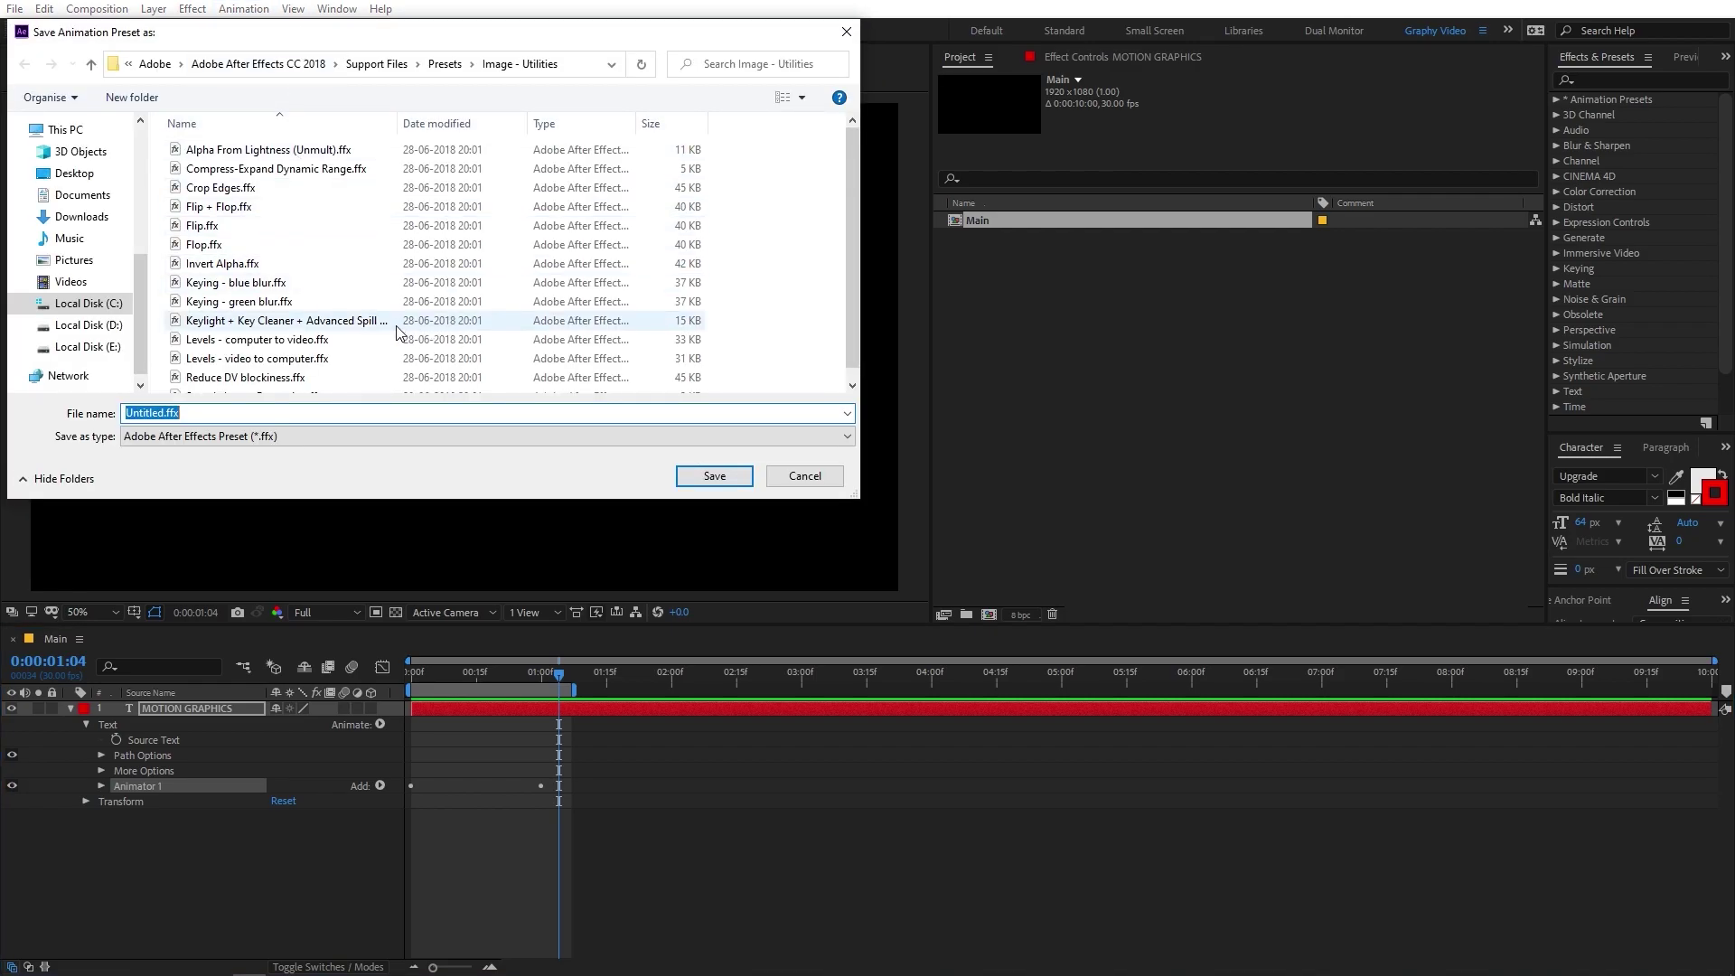
scroll(389, 344, "down", 1)
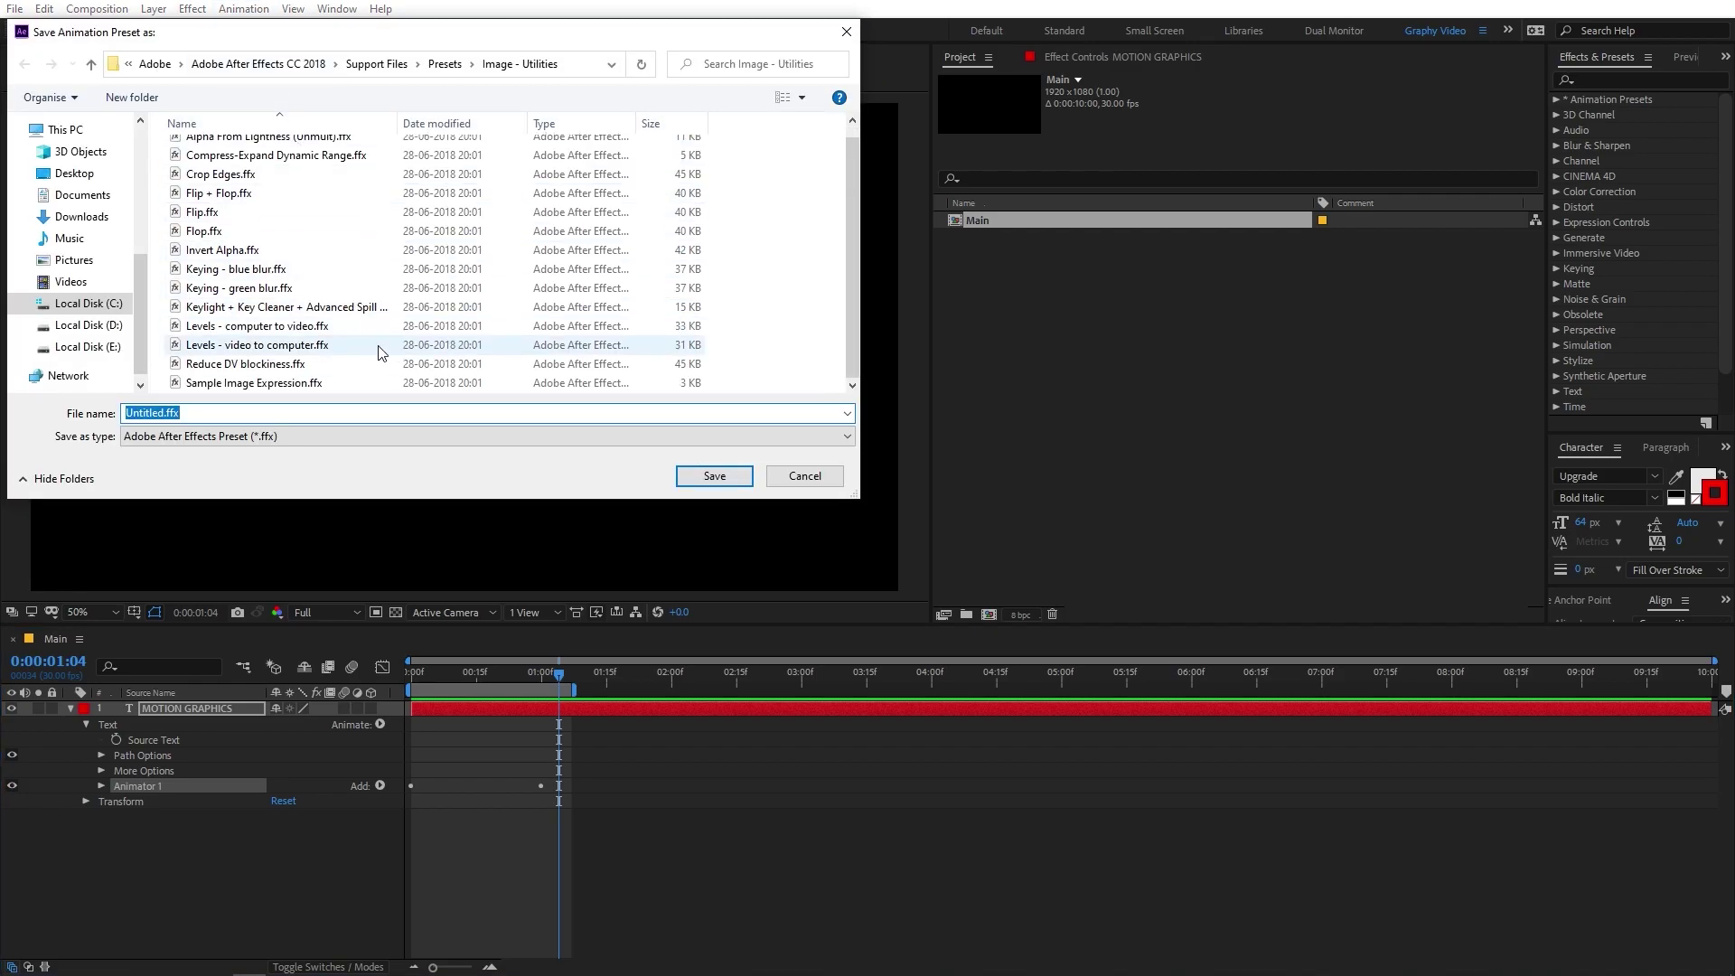
left_click(172, 420)
double_click(172, 422)
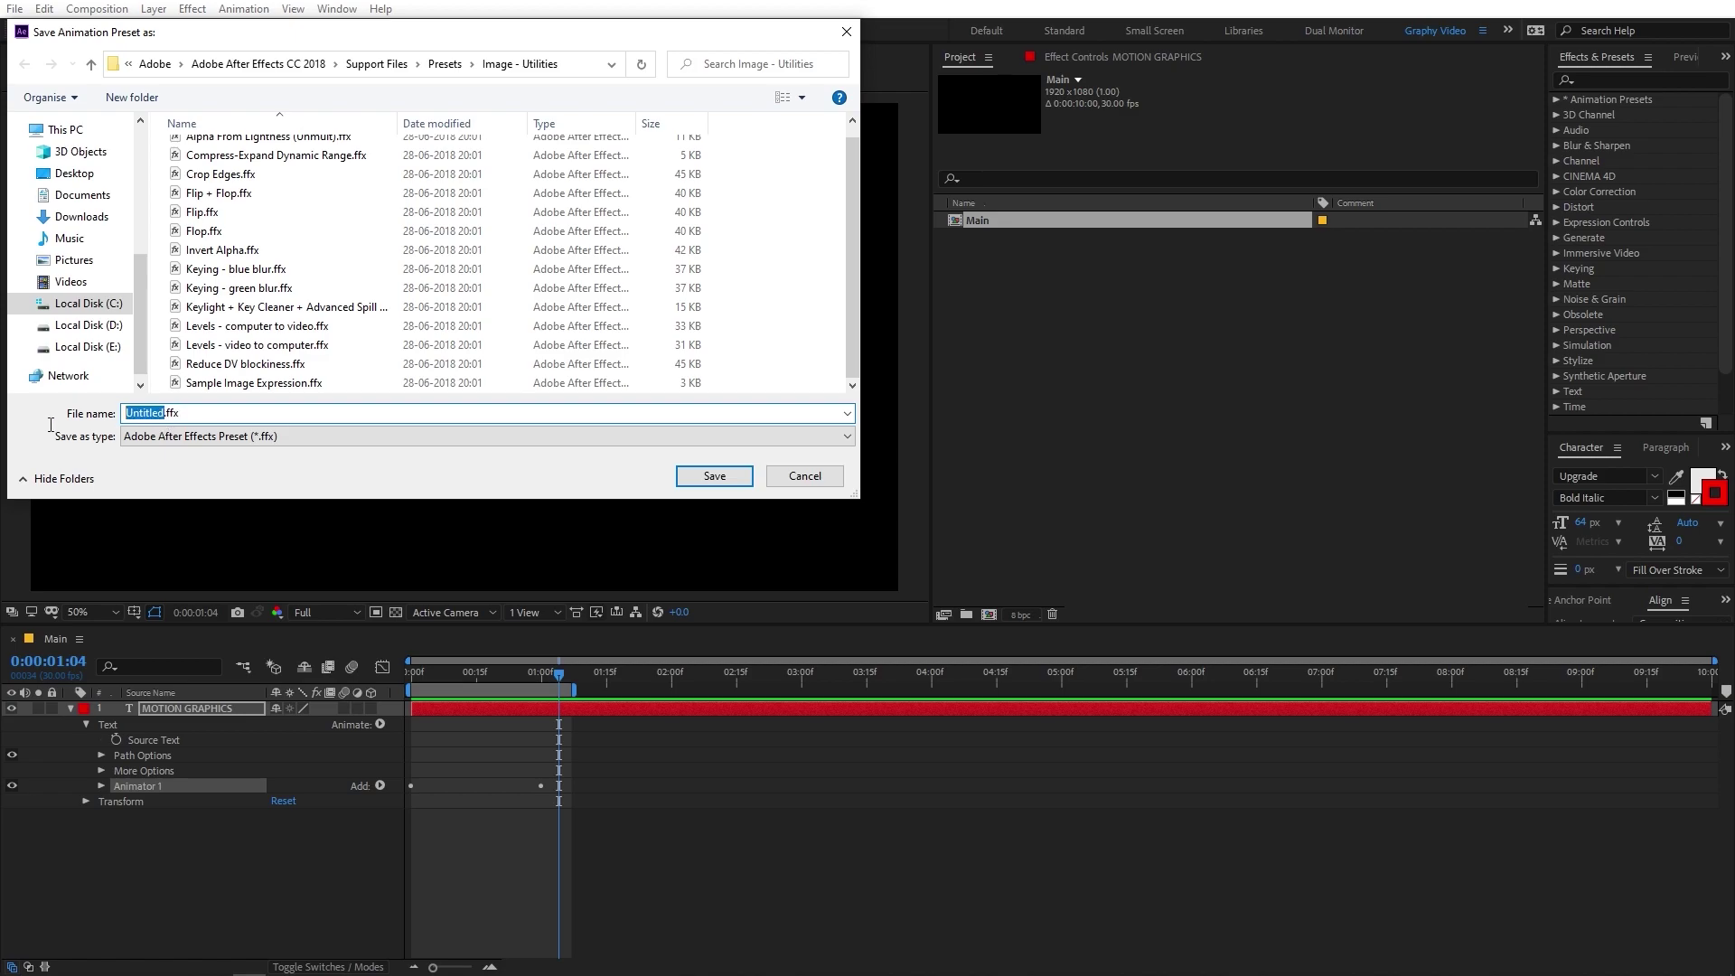
type("asd")
left_click(805, 476)
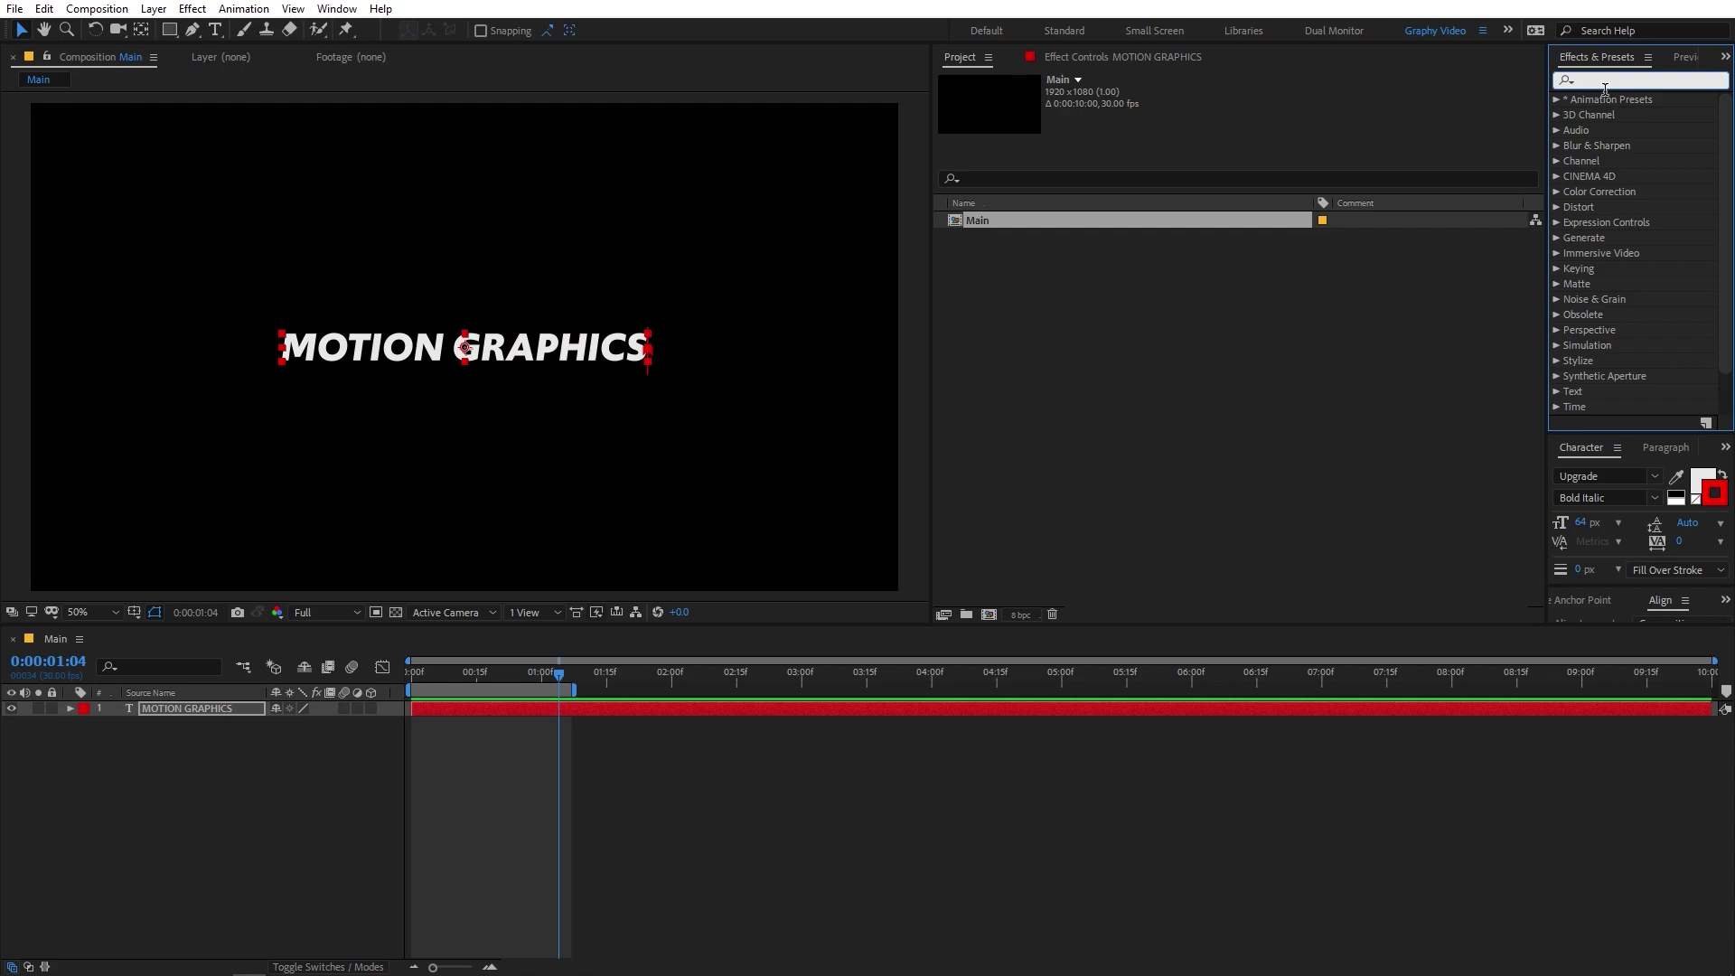
Search the effects and presets for "da" and try to apply the Bloom preset to the MOTION GRAPHICS layer.
type("da")
scroll(1667, 236, "down", 2)
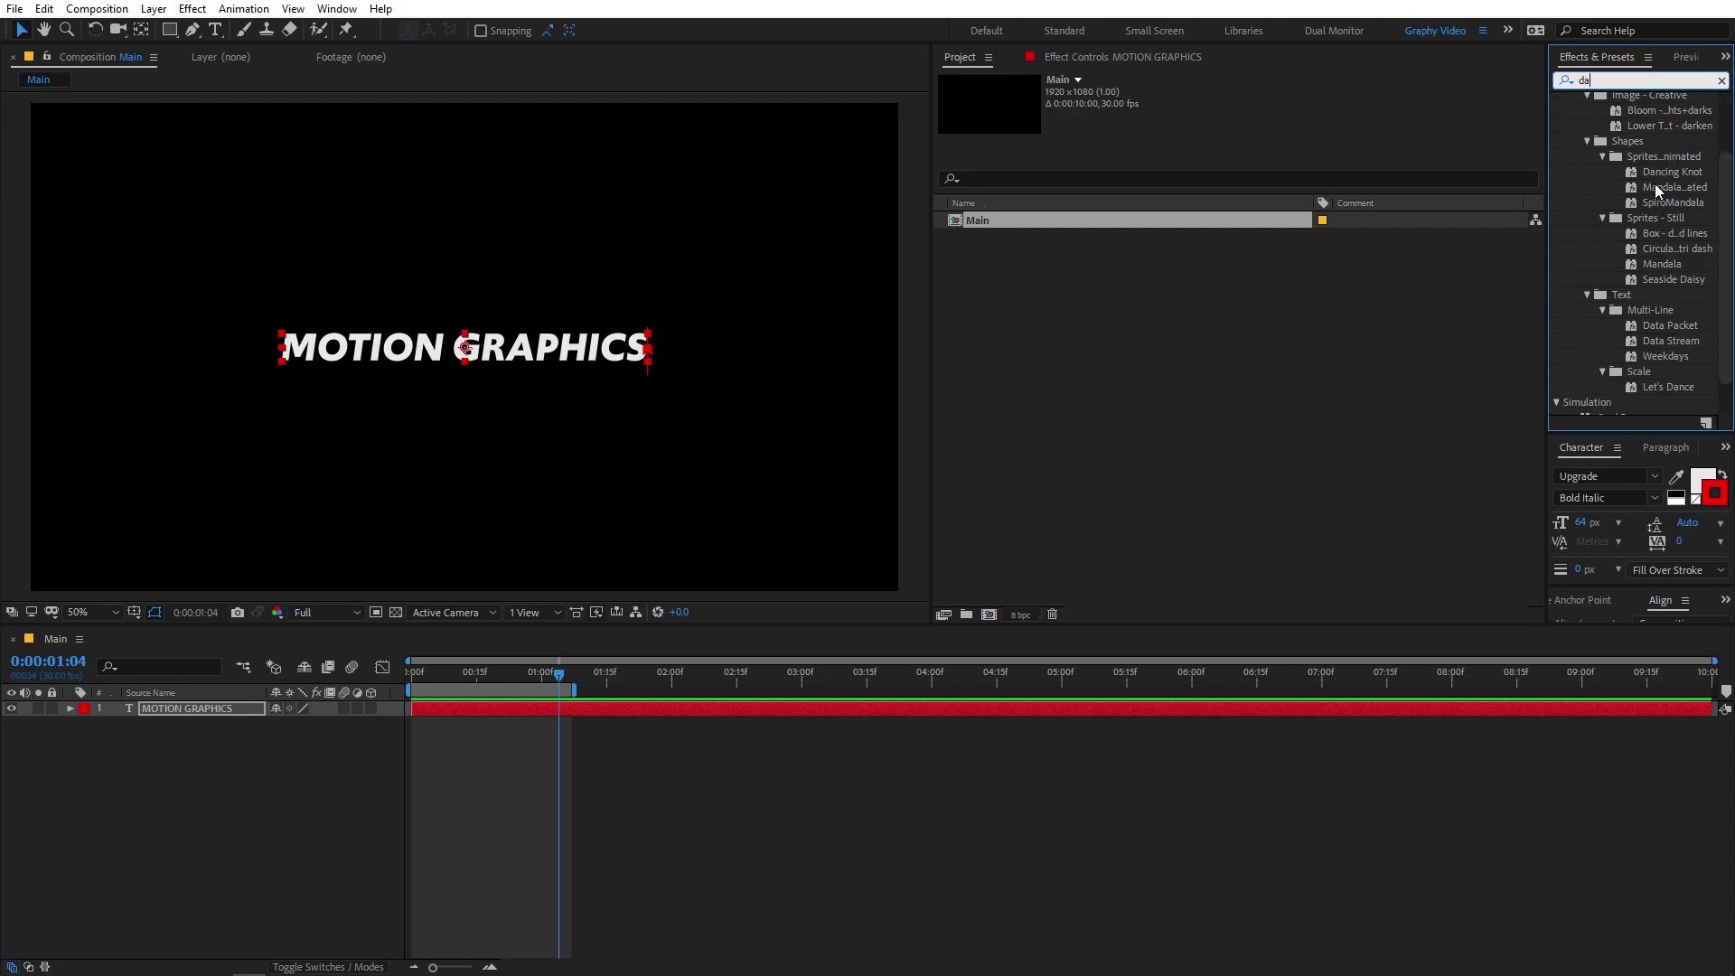
scroll(1656, 186, "up", 1)
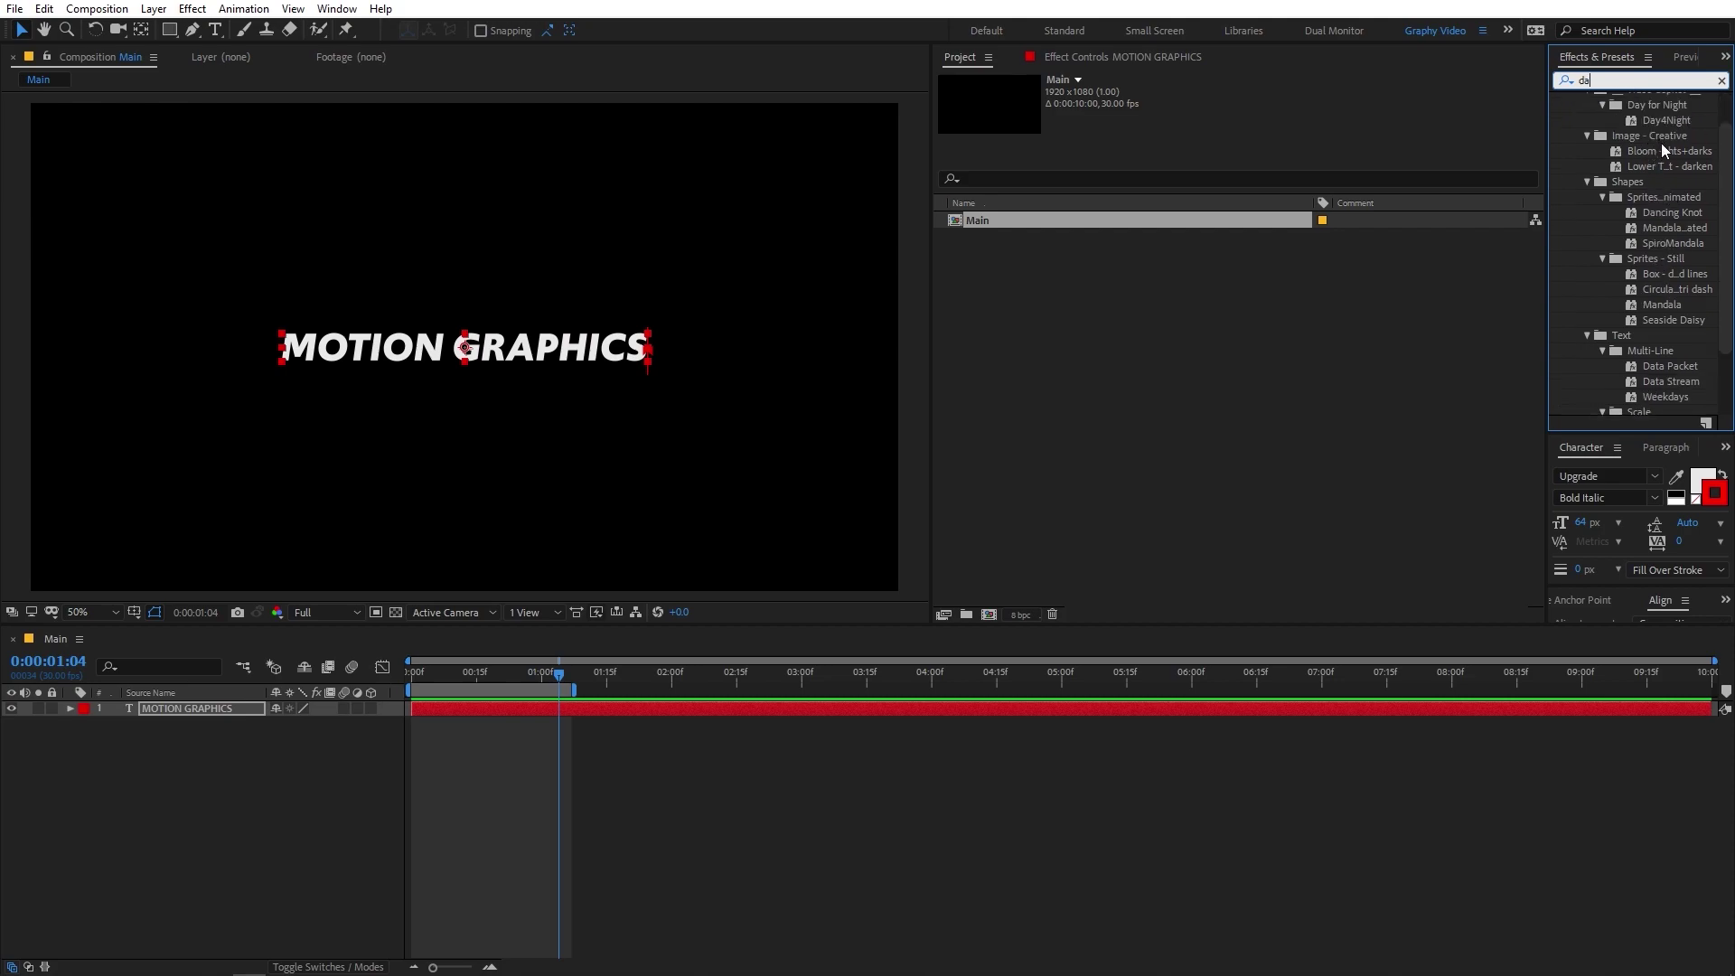
left_click_drag(1662, 150, 201, 710)
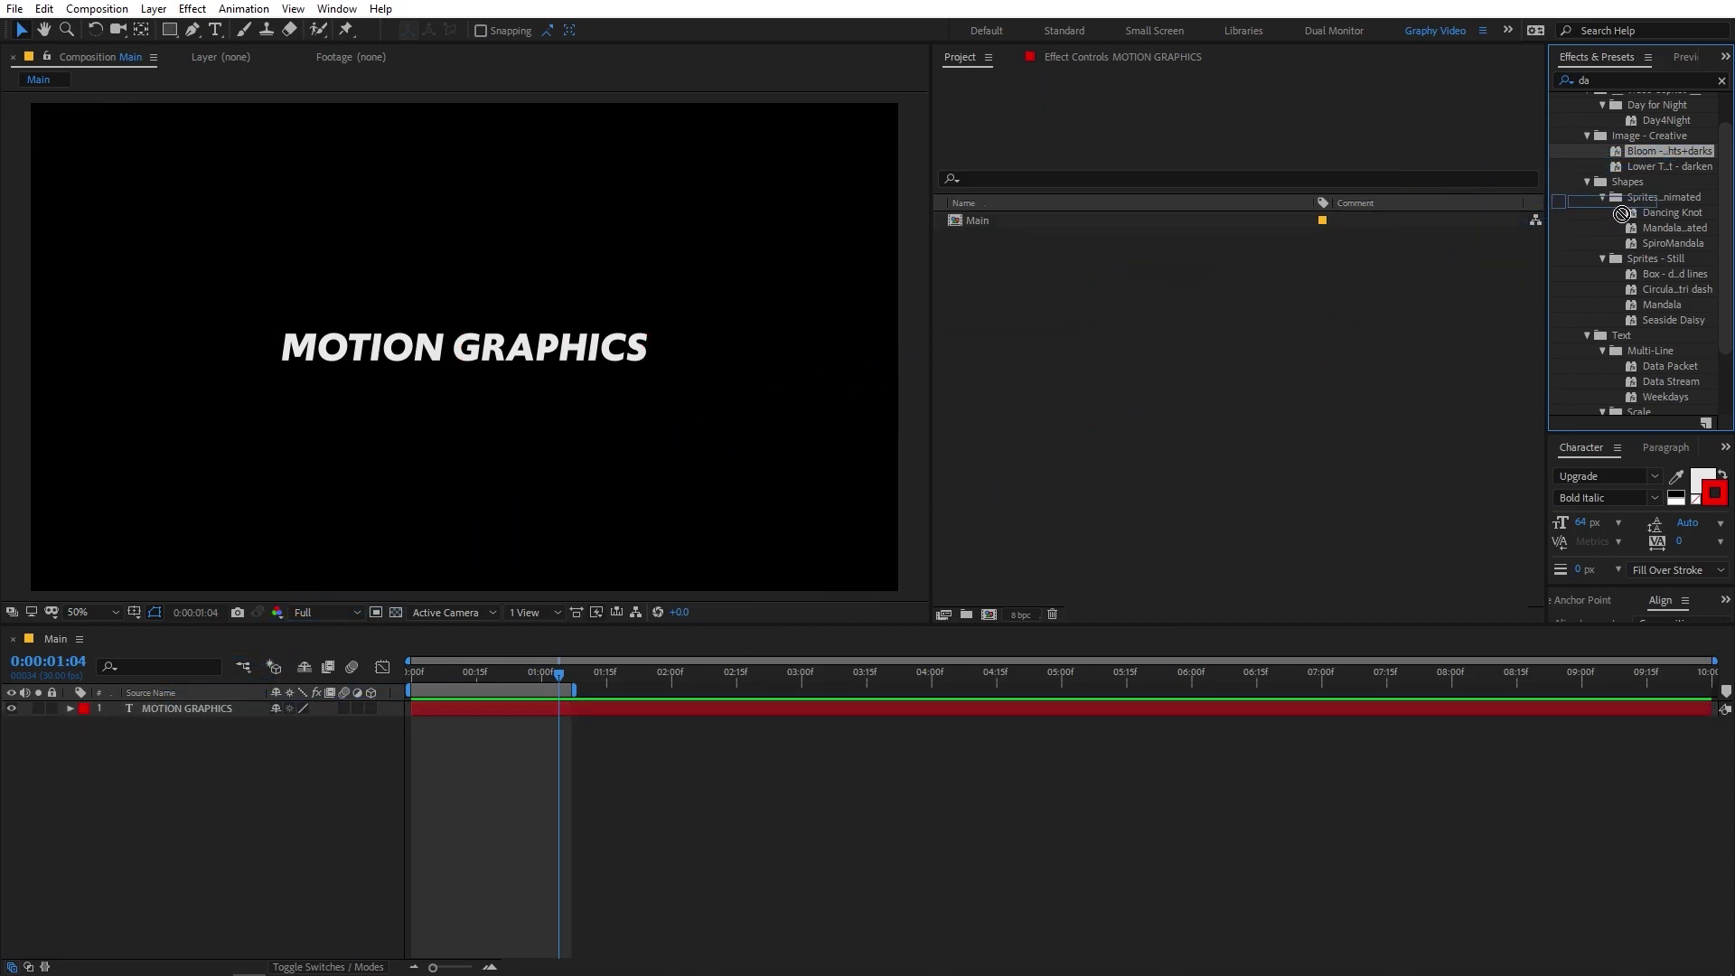